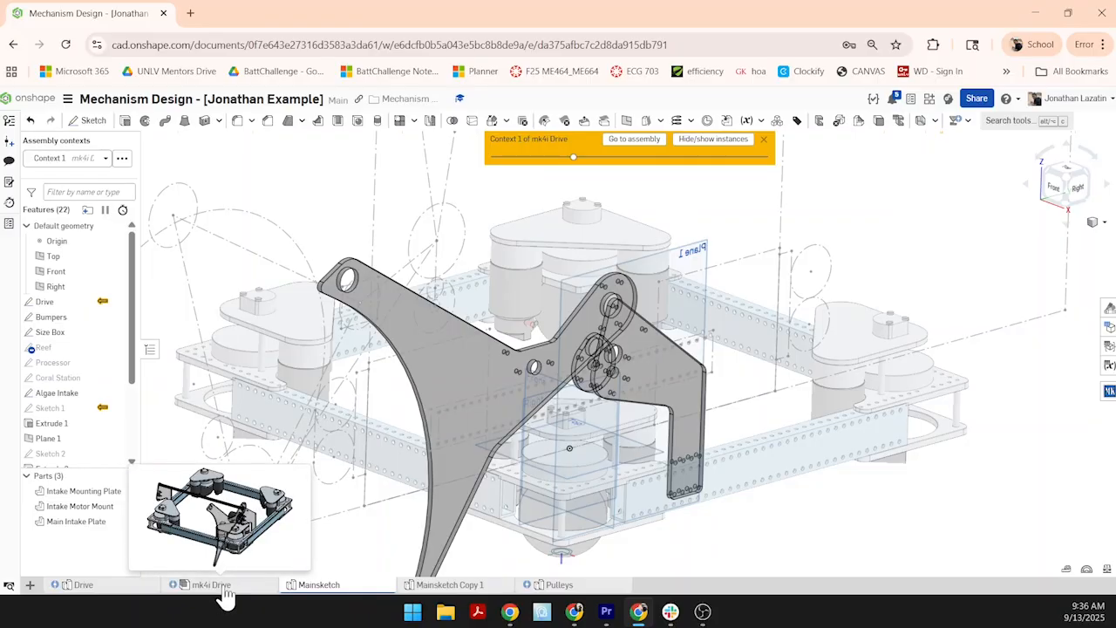
- Insert the Main Intake Plate, Intake Mounting Plate and Intake Motor Mount from Mainsketch into the mk4i Drive assembly
click(211, 585)
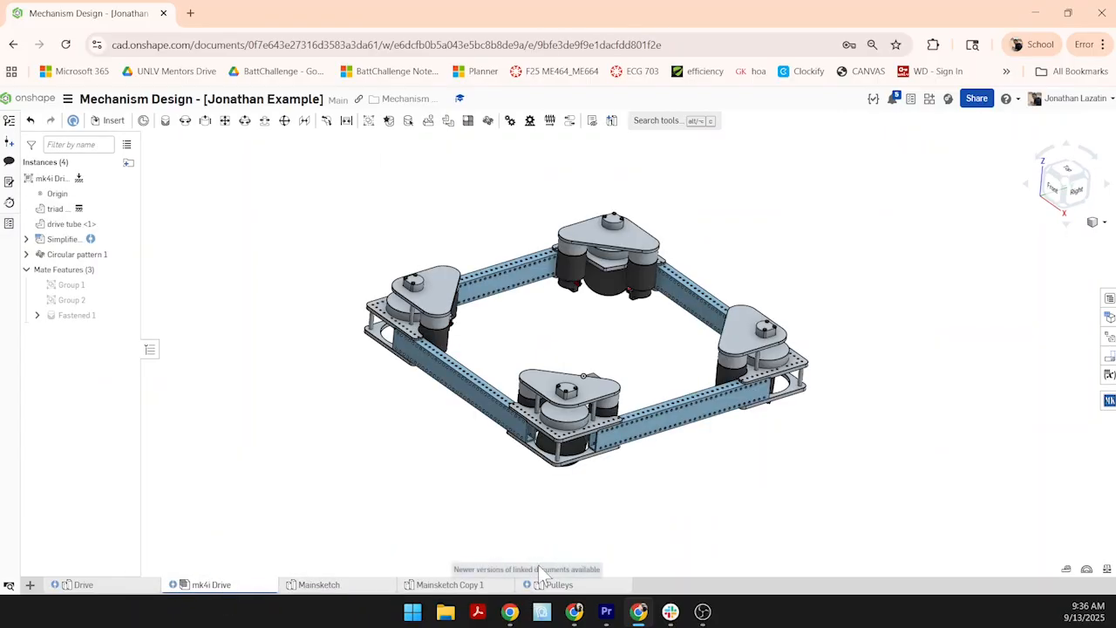
click(114, 127)
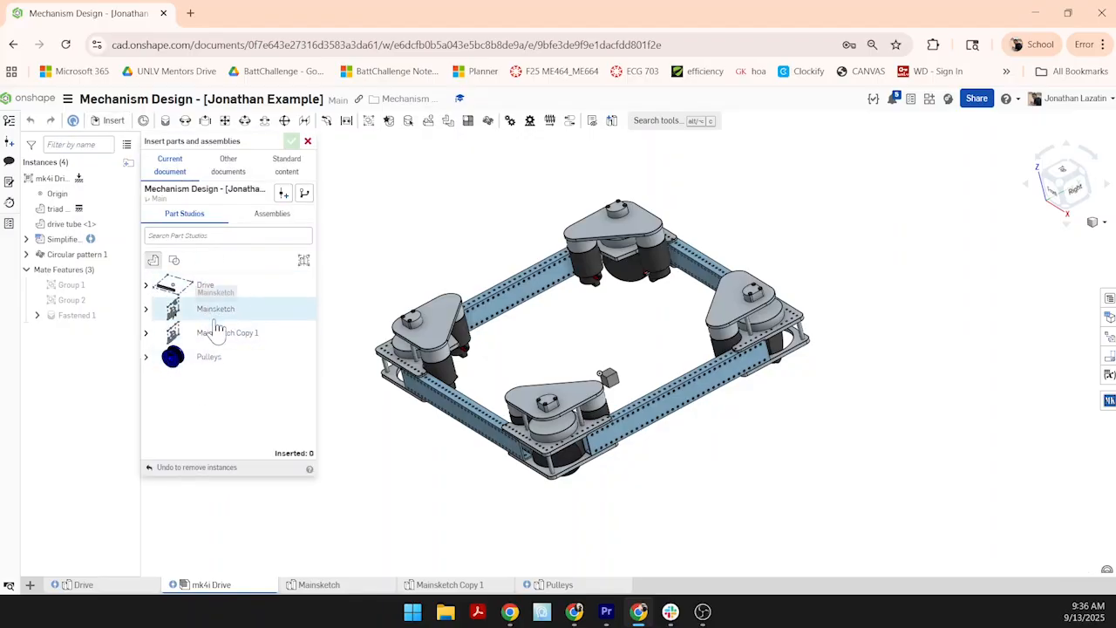
click(146, 310)
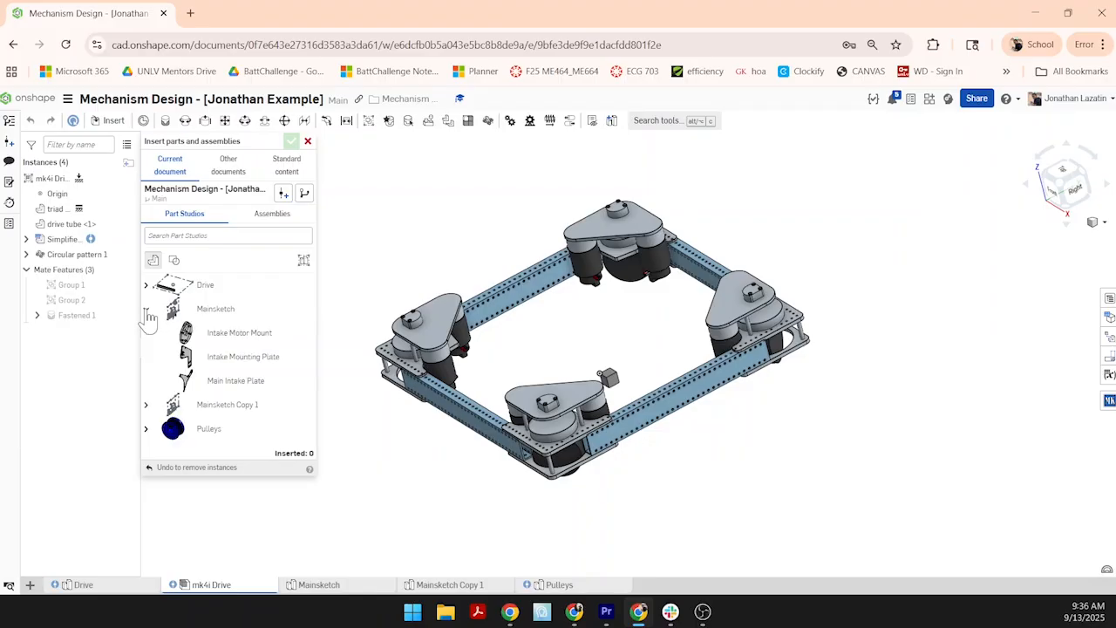
click(239, 381)
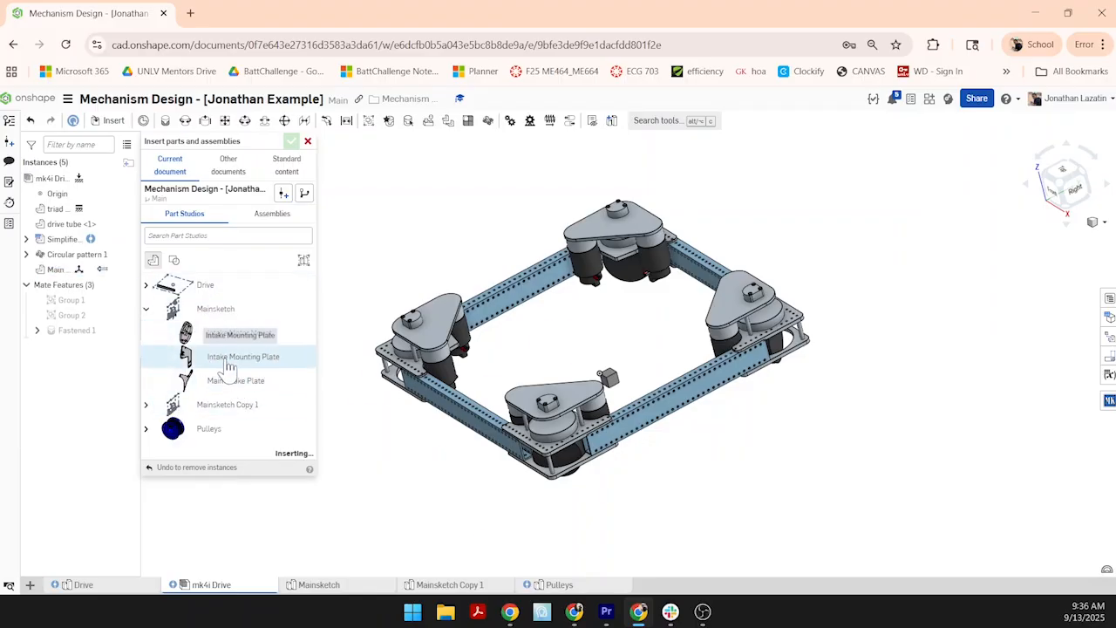
click(237, 357)
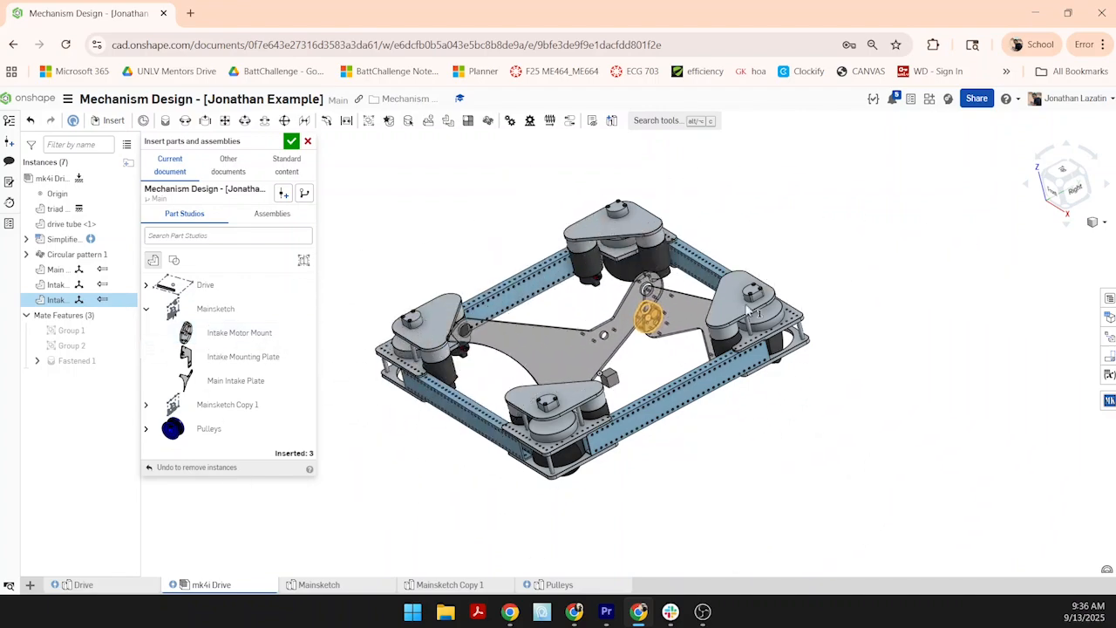
click(458, 362)
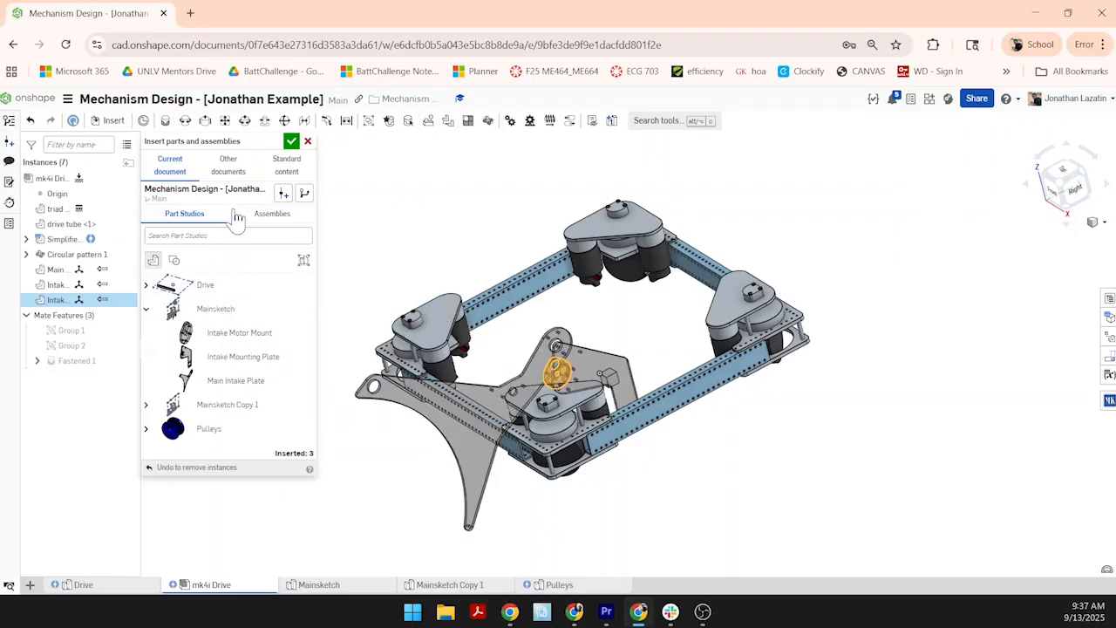
click(295, 140)
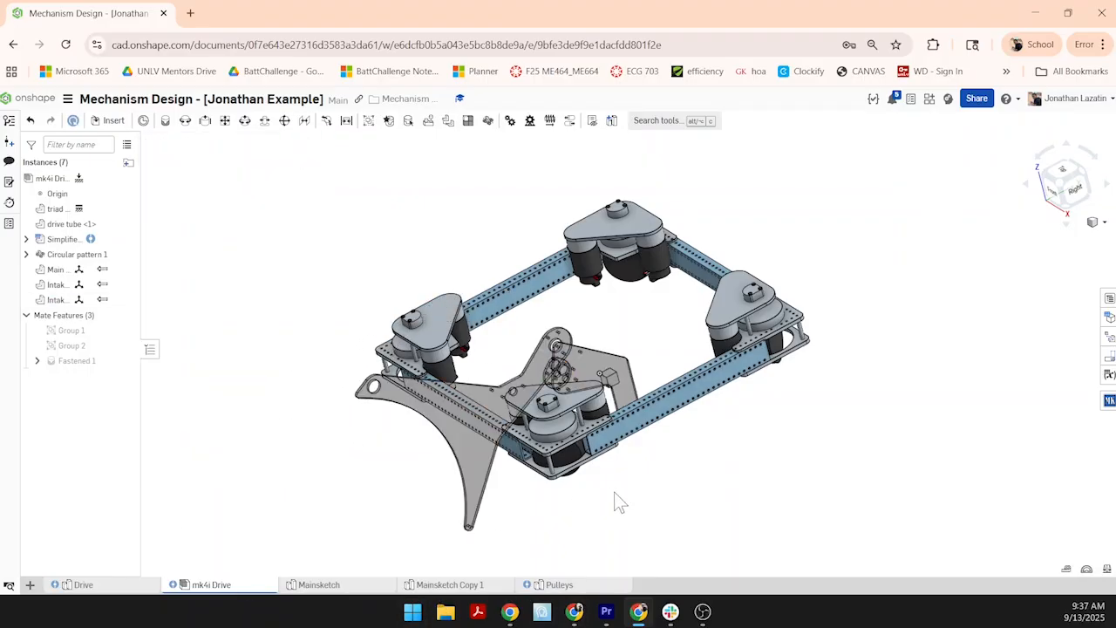
- Compare the intake plates' position relative to the drive frame in the mk4i Drive assembly and the Mainsketch part studio
mouse_move(615, 498)
right_down()
mouse_move(635, 508)
mouse_move(660, 500)
mouse_move(626, 497)
mouse_move(557, 523)
right_up()
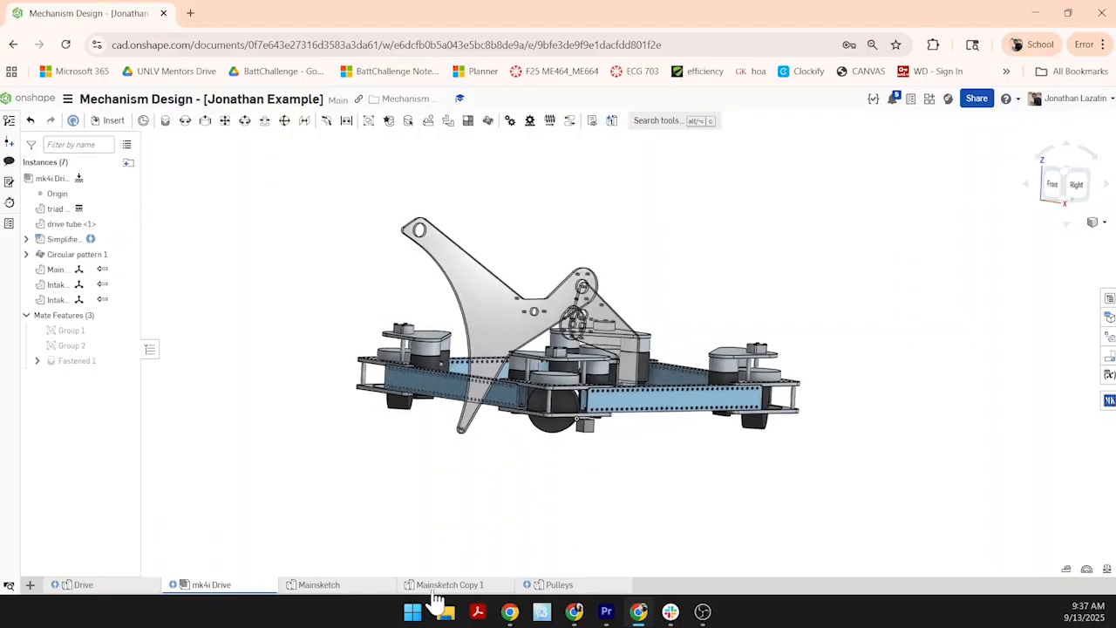
click(357, 586)
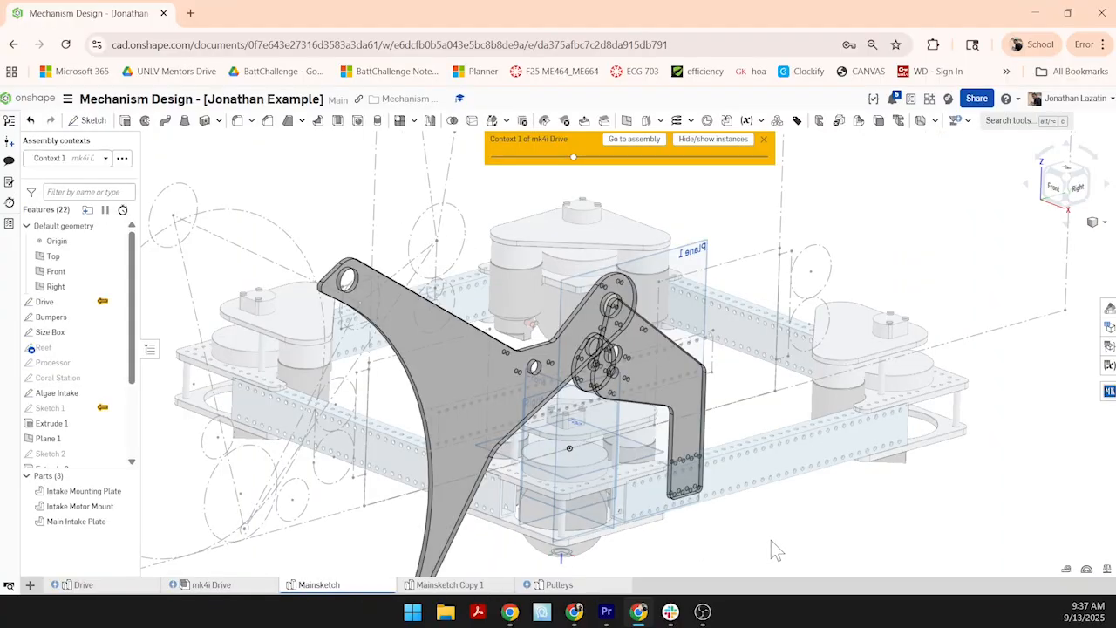
right_drag(770, 540, 699, 554)
scroll(602, 516, up, 4)
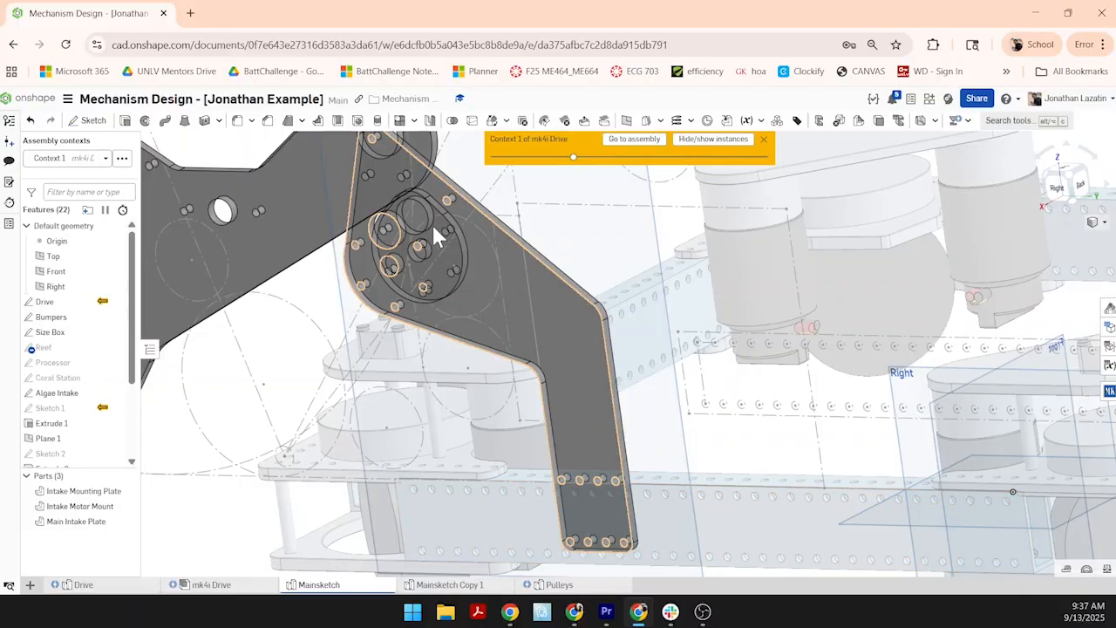
right_drag(439, 278, 366, 436)
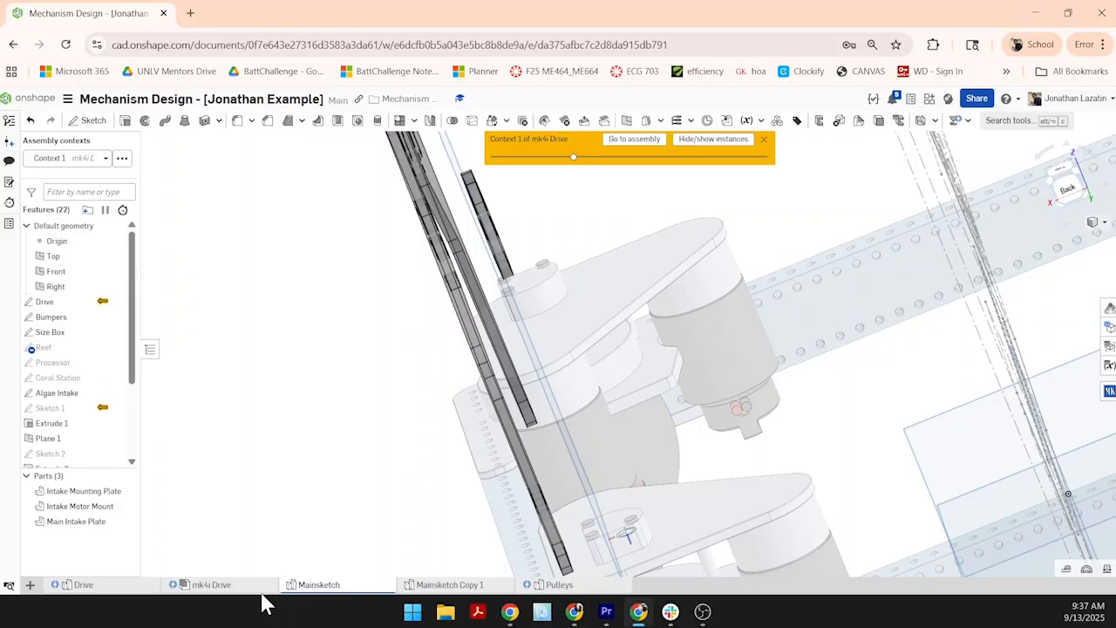
click(212, 584)
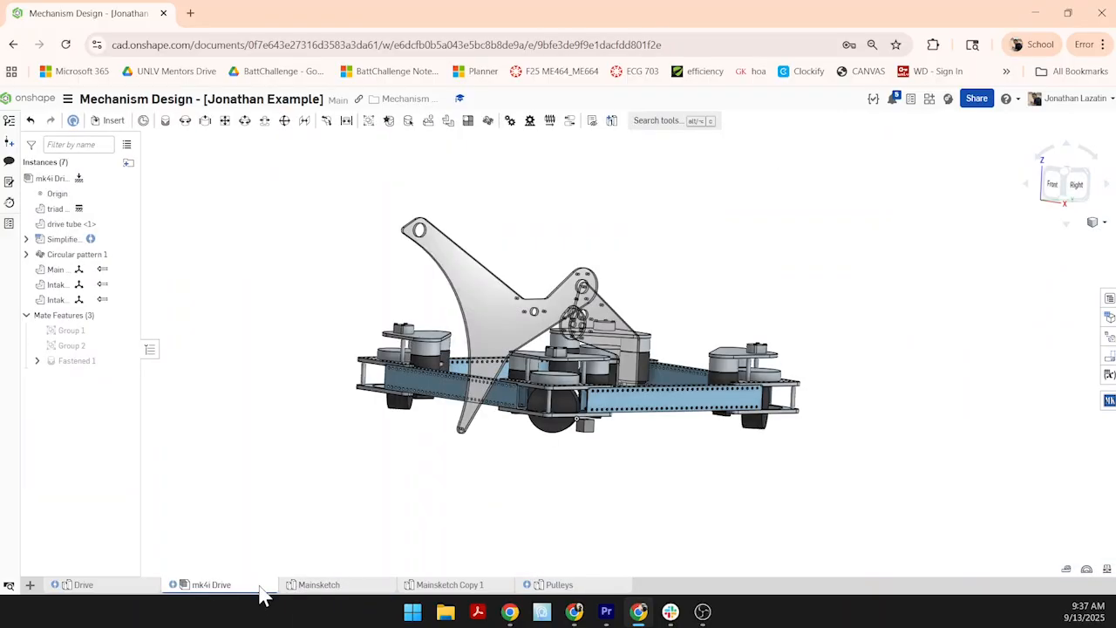
- Group the Intake Mounting Plate with the circular-patterned drive frame
right_drag(658, 523, 558, 586)
scroll(595, 399, up, 4)
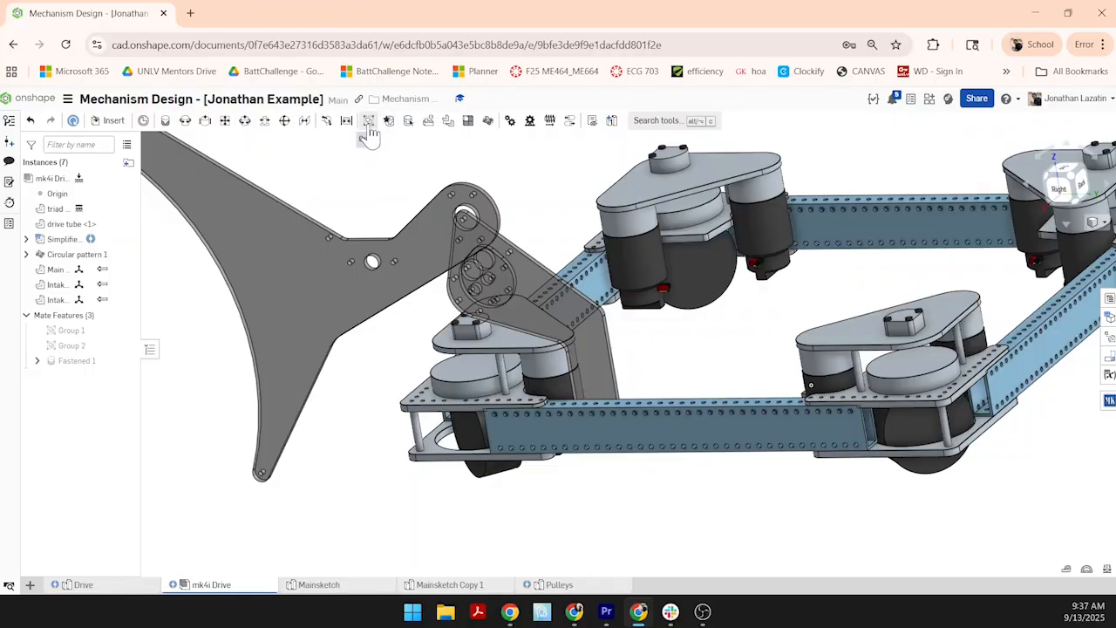
right_drag(525, 293, 566, 415)
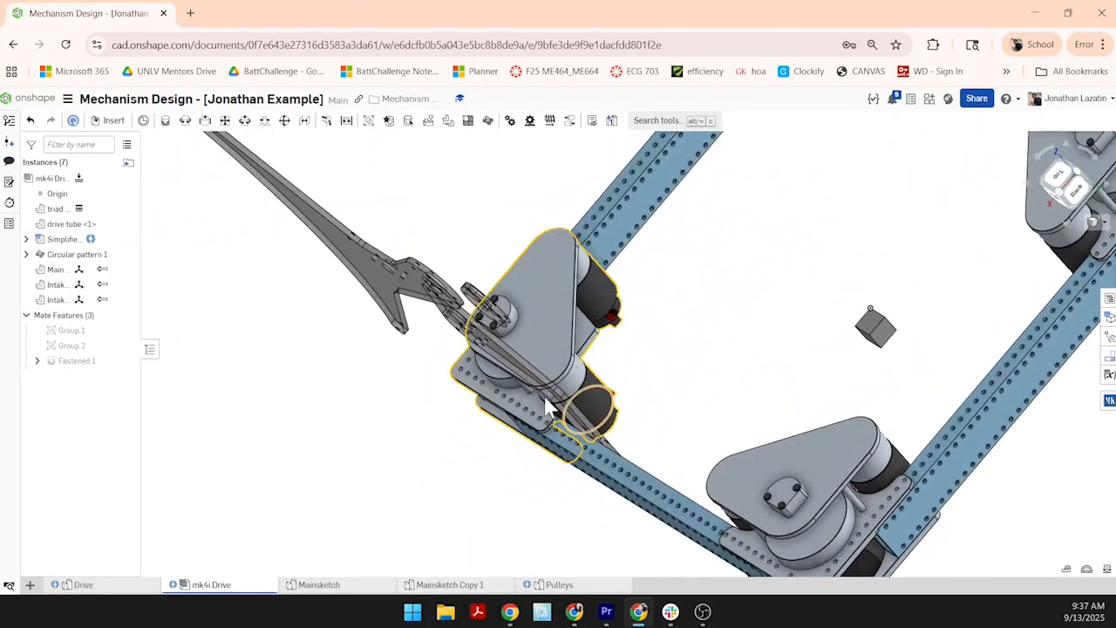
right_drag(800, 430, 741, 313)
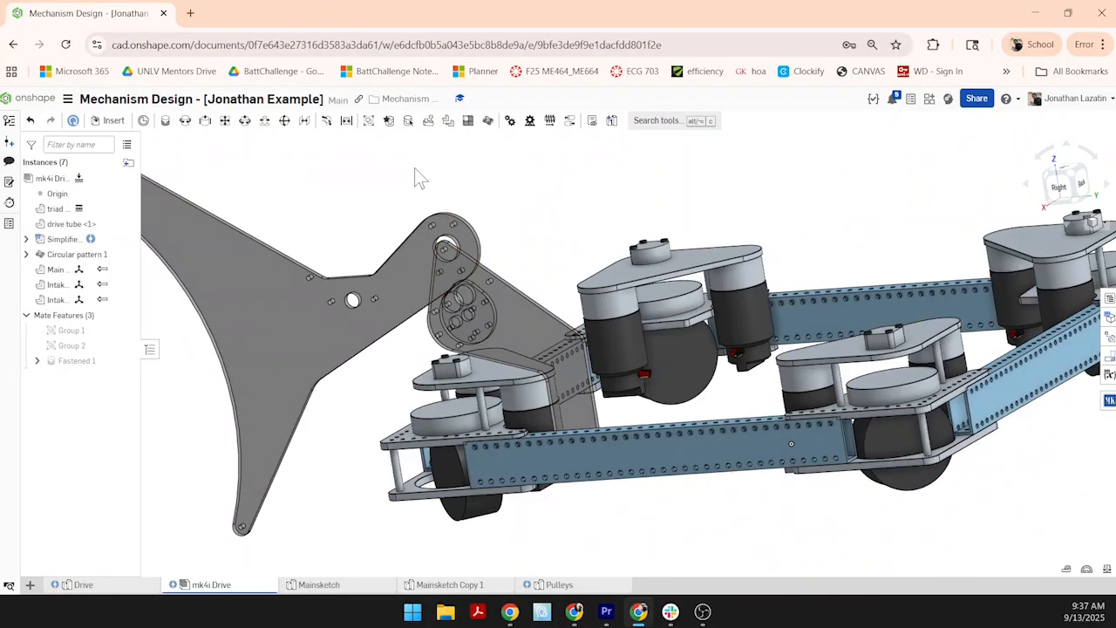
click(368, 120)
click(568, 383)
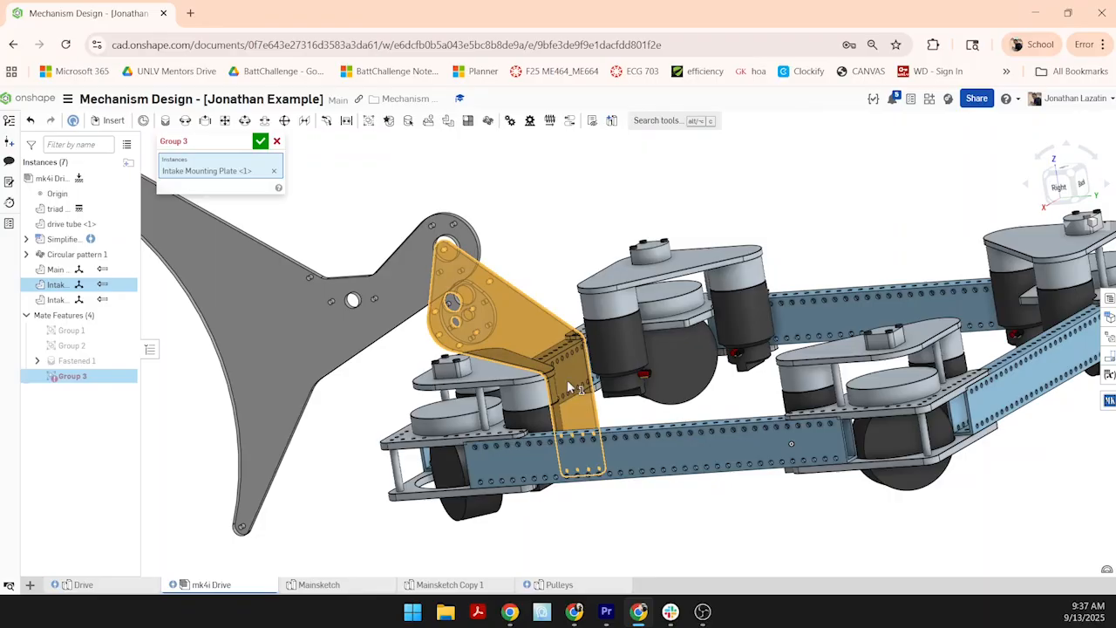
click(646, 458)
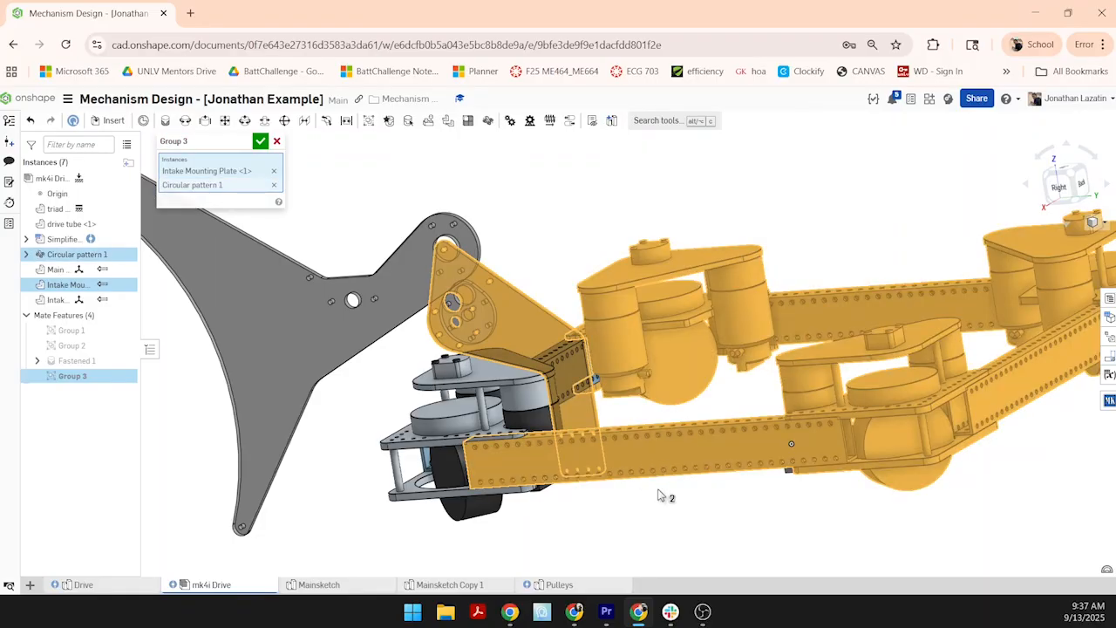
click(260, 142)
- Delete the group that ties the Intake Mounting Plate to the circular-patterned drive frame
right_drag(371, 410, 523, 419)
right_drag(751, 455, 828, 244)
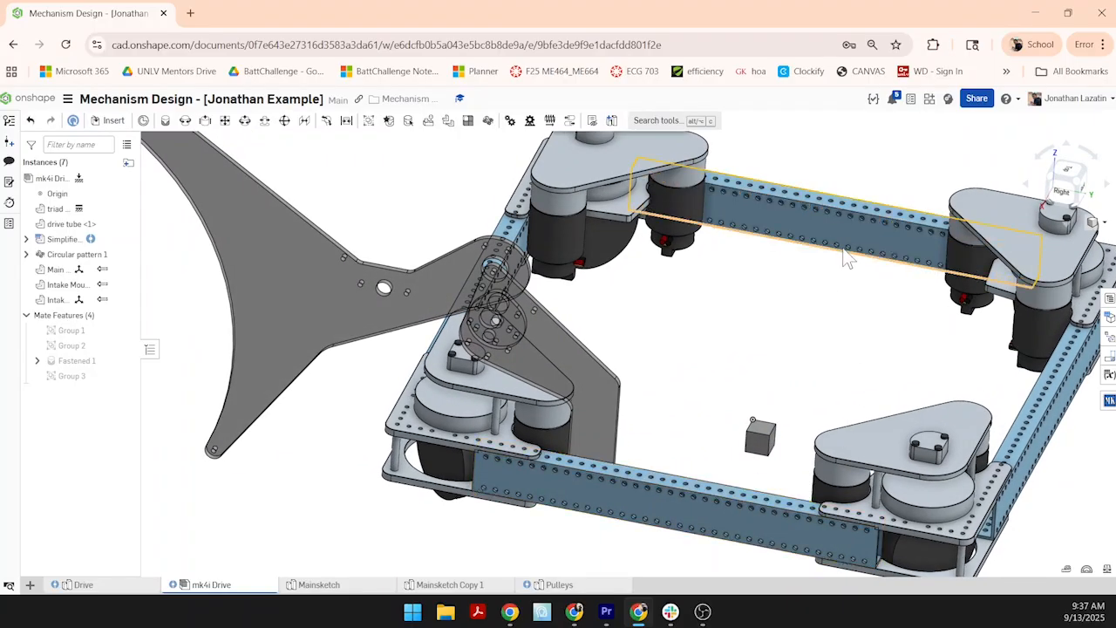
right_drag(747, 379, 629, 356)
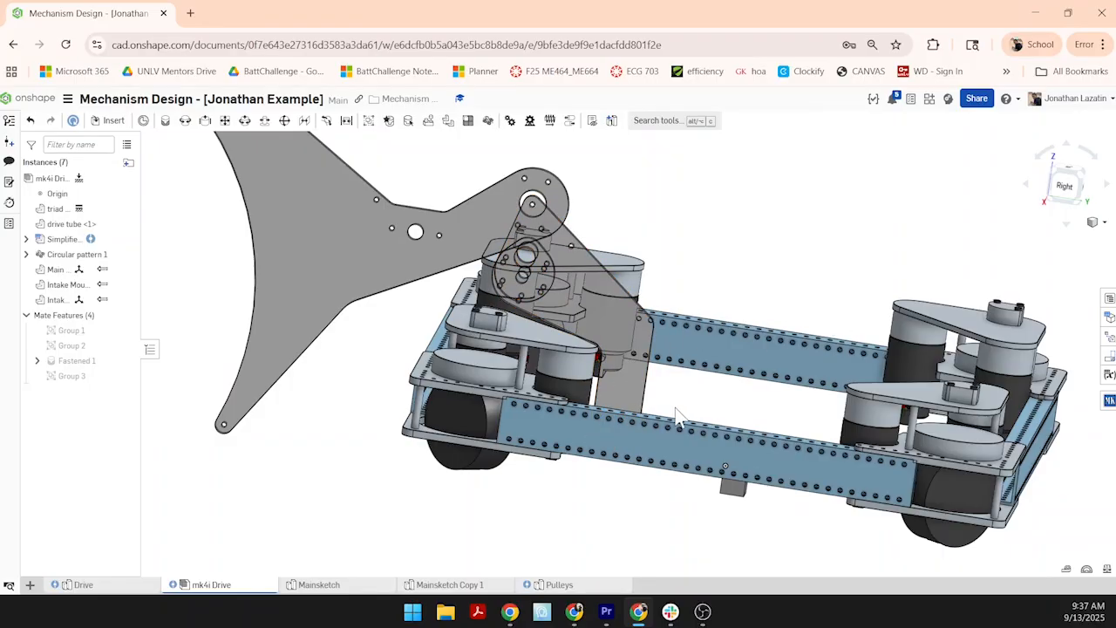
right_drag(676, 417, 643, 428)
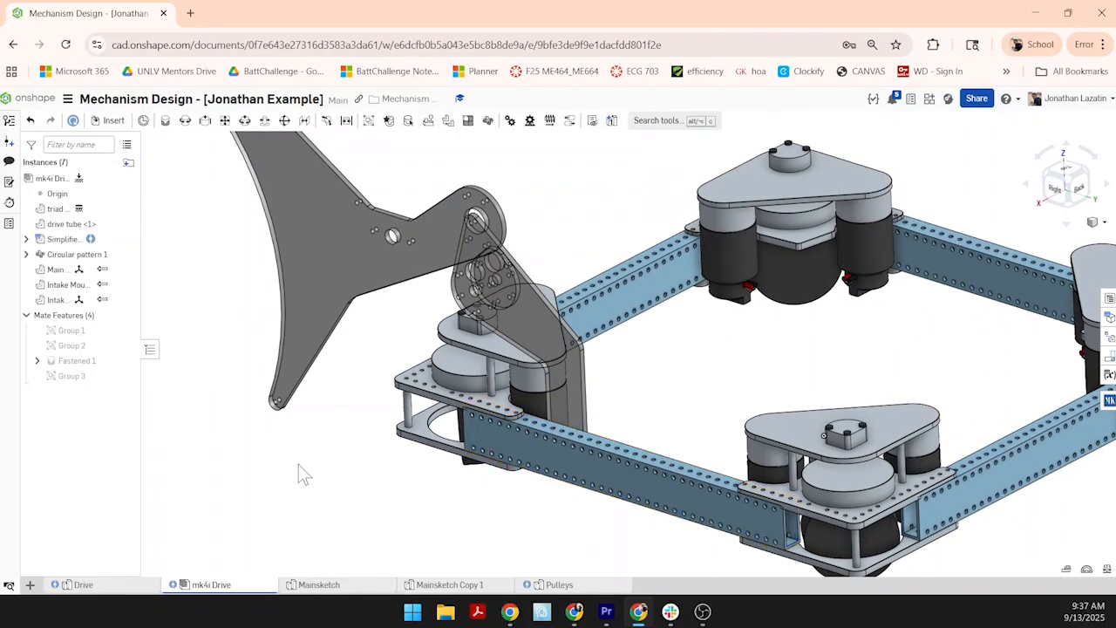
click(73, 378)
key(Delete)
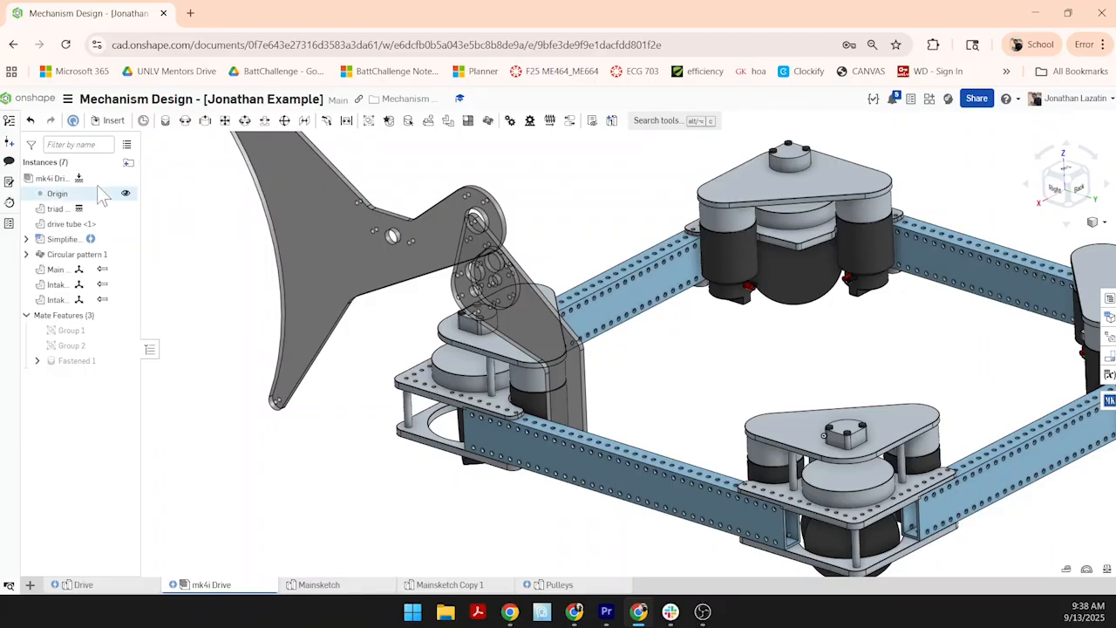
click(143, 121)
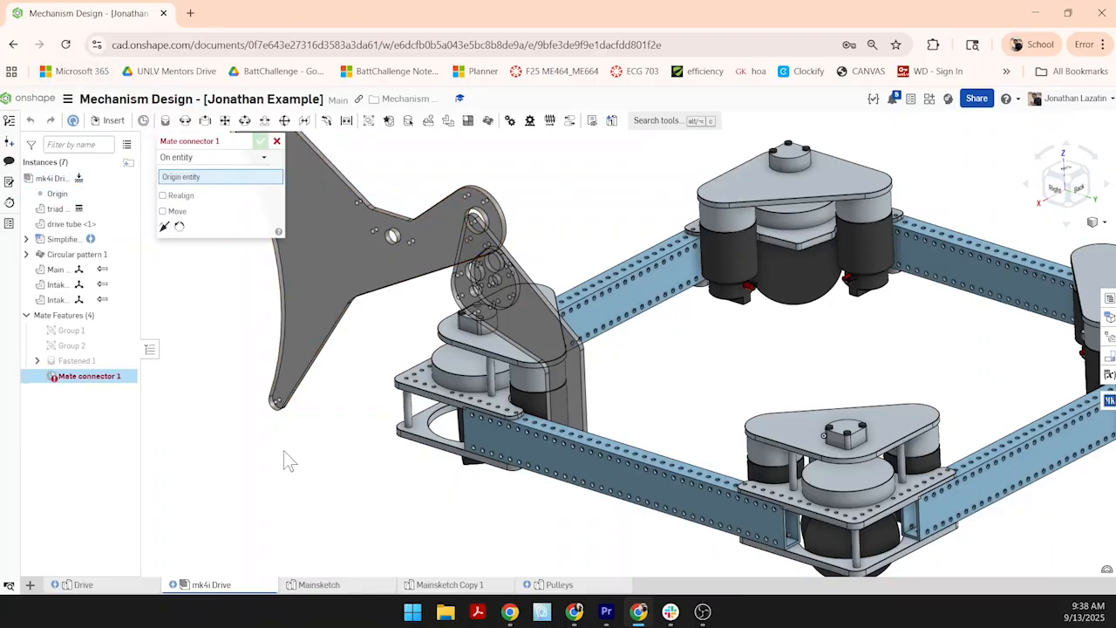
scroll(291, 427, up, 5)
scroll(305, 405, up, 4)
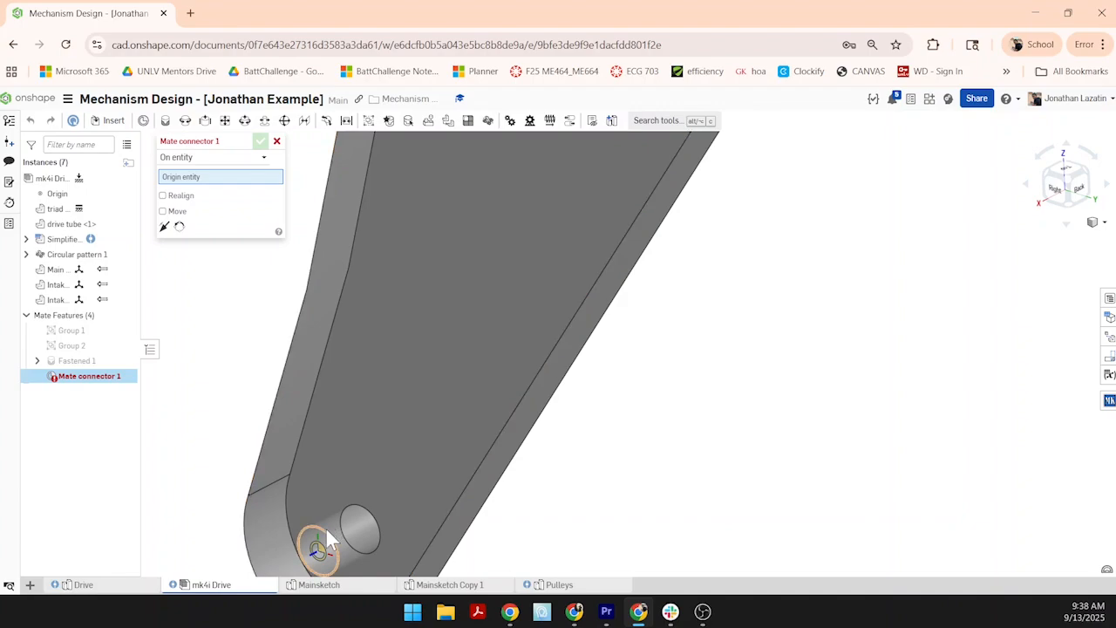
middle_drag(325, 526, 390, 436)
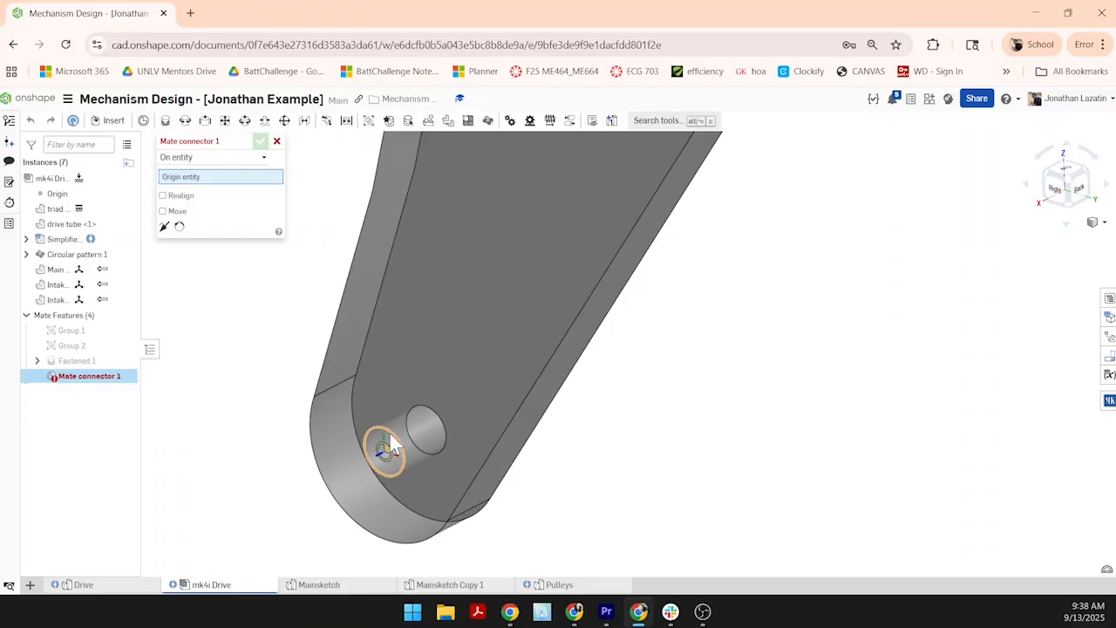
scroll(392, 447, down, 10)
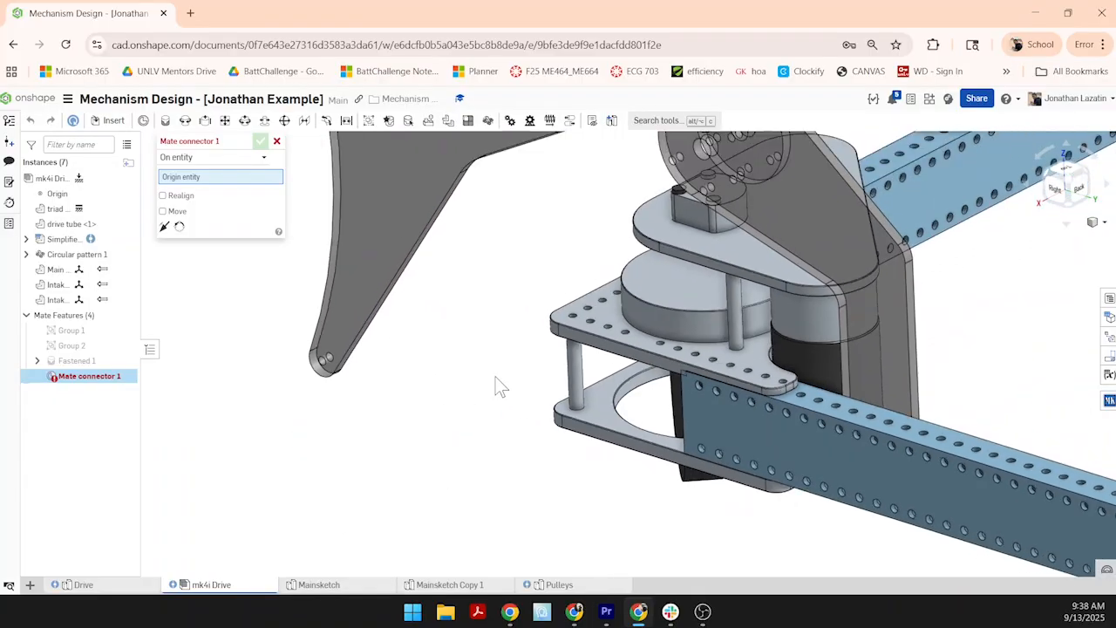
scroll(702, 416, up, 5)
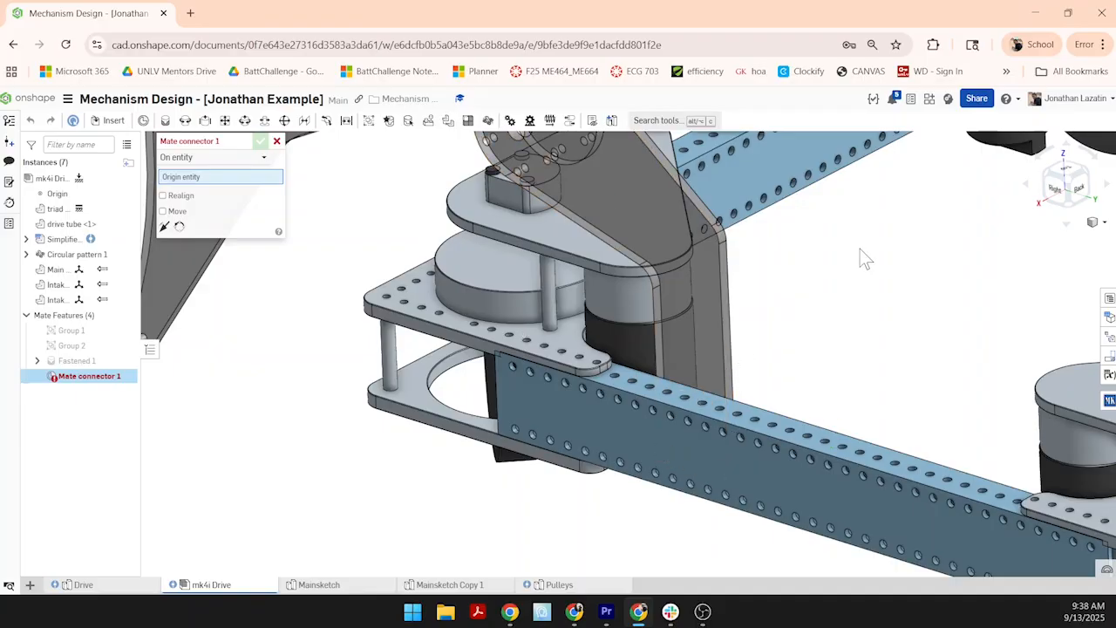
right_drag(752, 420, 736, 364)
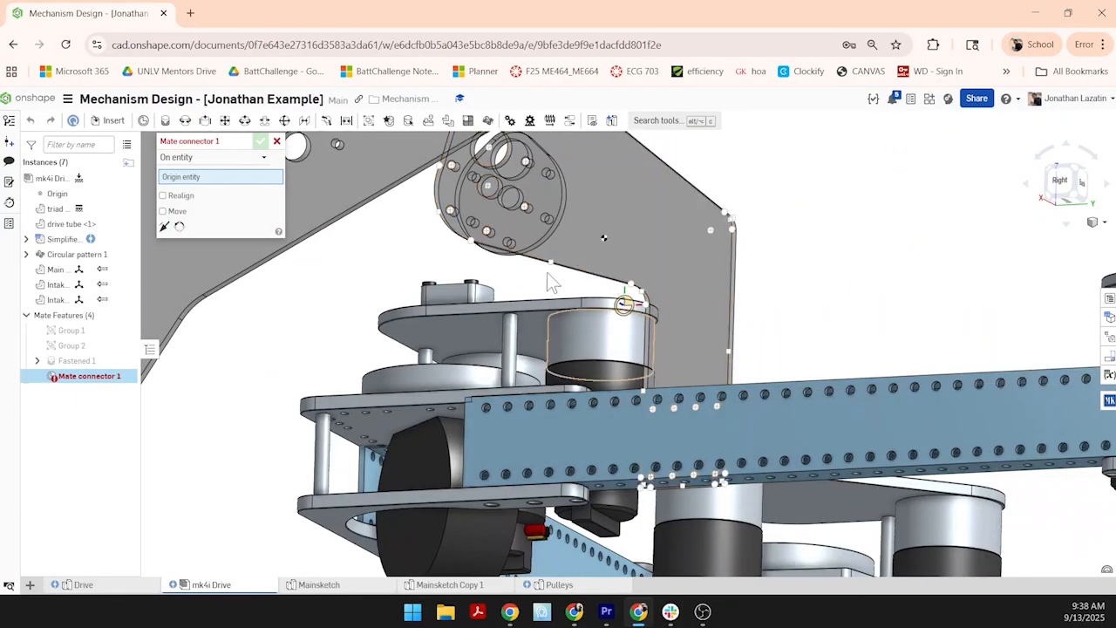
click(278, 141)
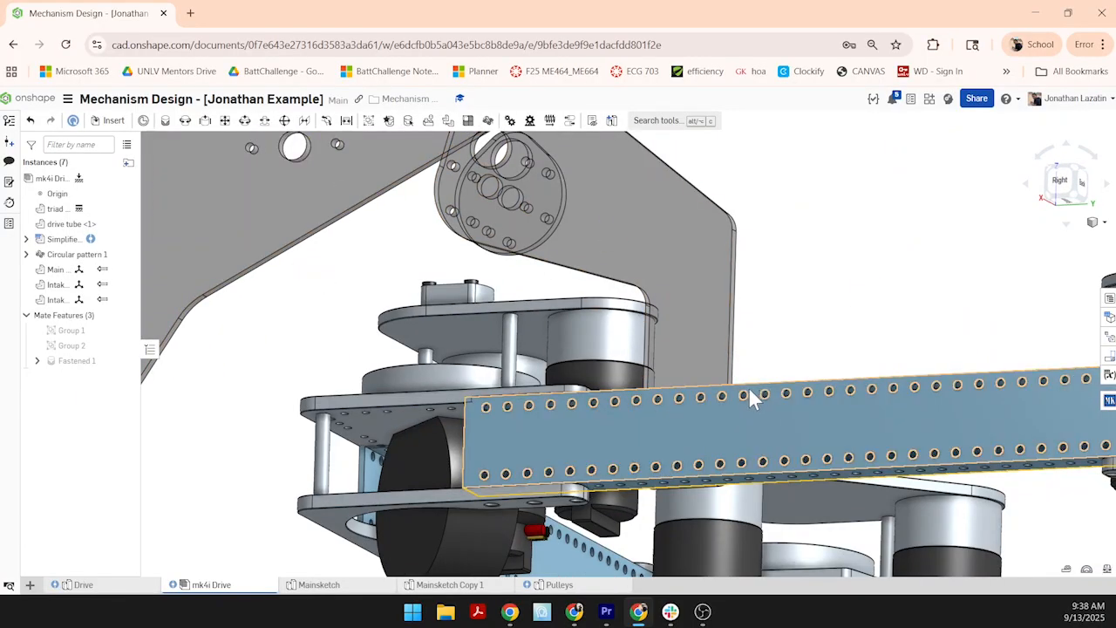
- Move the Intake Mounting Plate freely away from the frame tube and the motor mount, toward the inside of the drive frame
middle_drag(752, 393, 745, 441)
right_drag(694, 414, 737, 441)
middle_drag(704, 498, 674, 381)
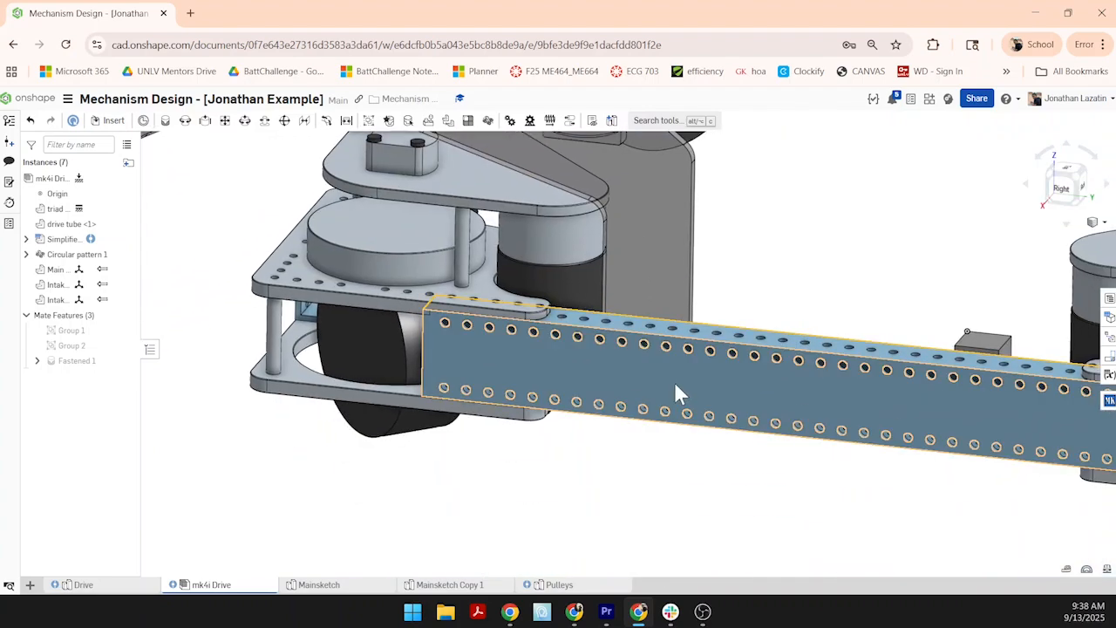
click(674, 381)
scroll(682, 484, down, 5)
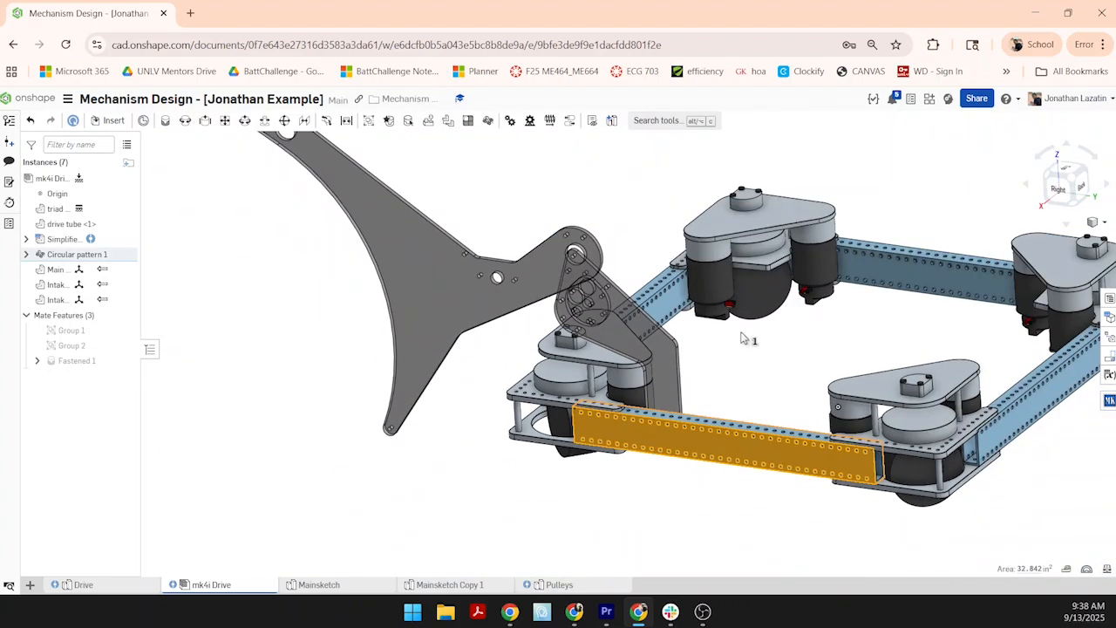
scroll(673, 440, up, 3)
click(742, 424)
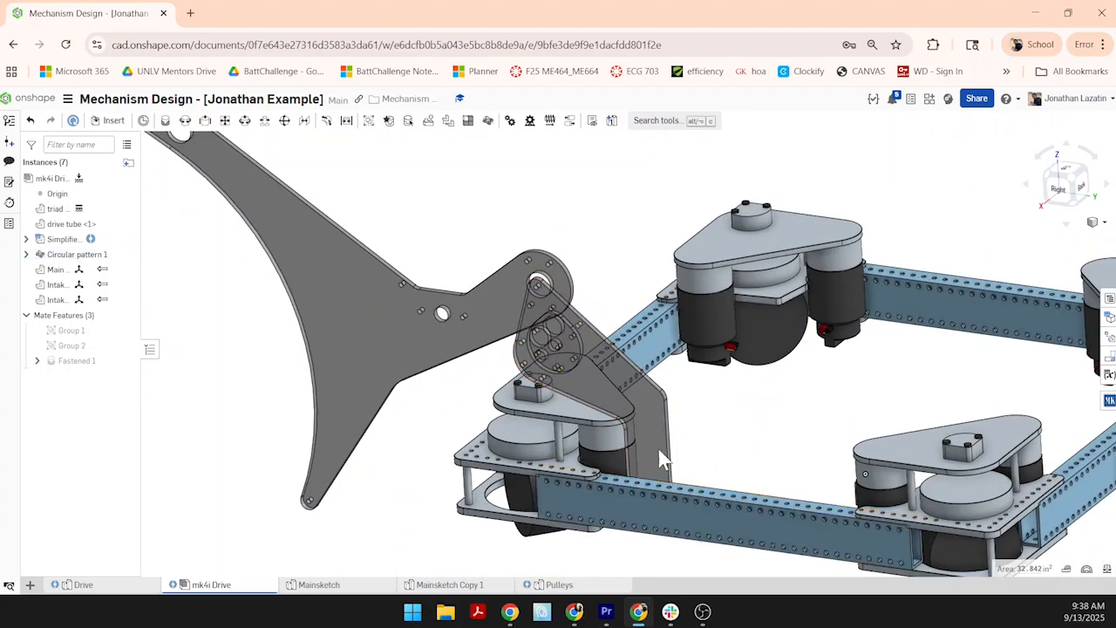
drag(648, 436, 714, 379)
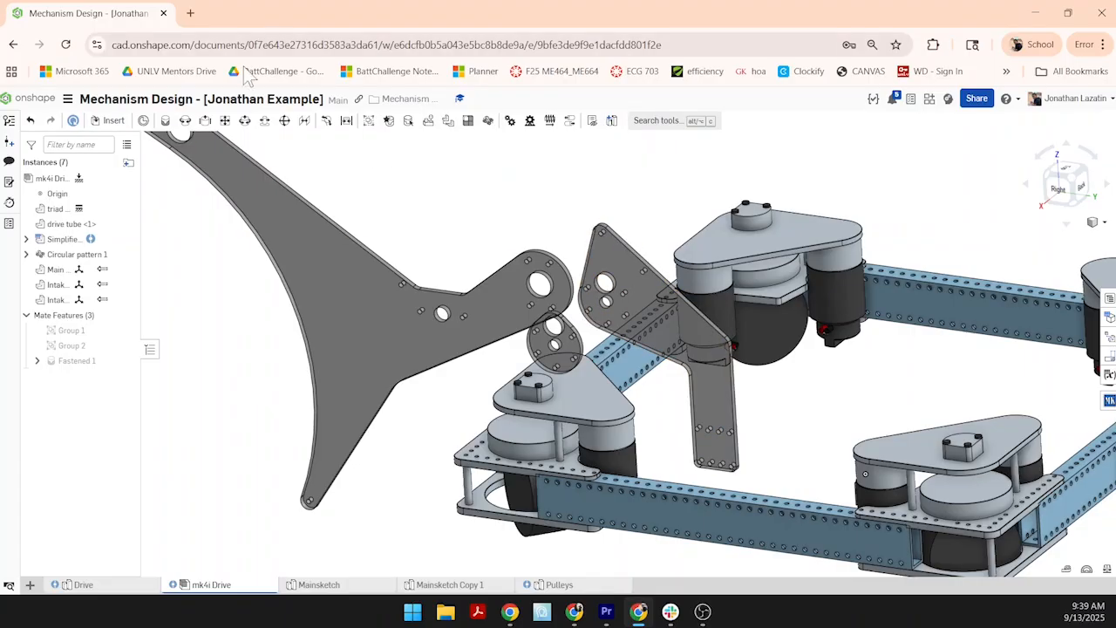
click(166, 124)
scroll(666, 452, up, 2)
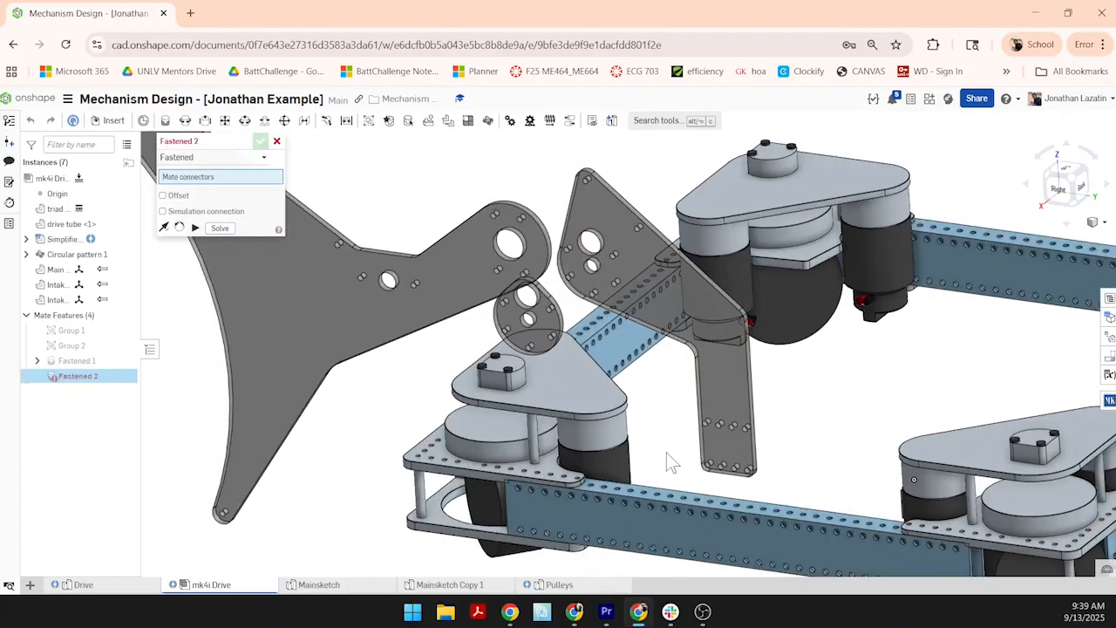
scroll(666, 453, up, 1)
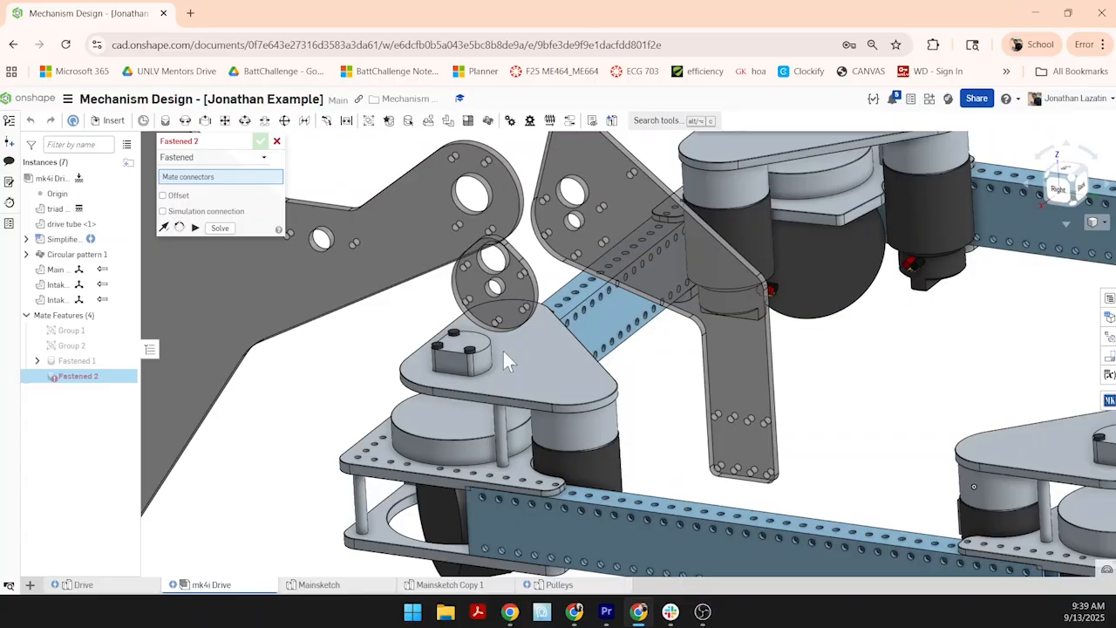
click(276, 141)
- Undo the last free move of the Intake Mounting Plate
key(ctrl+z)
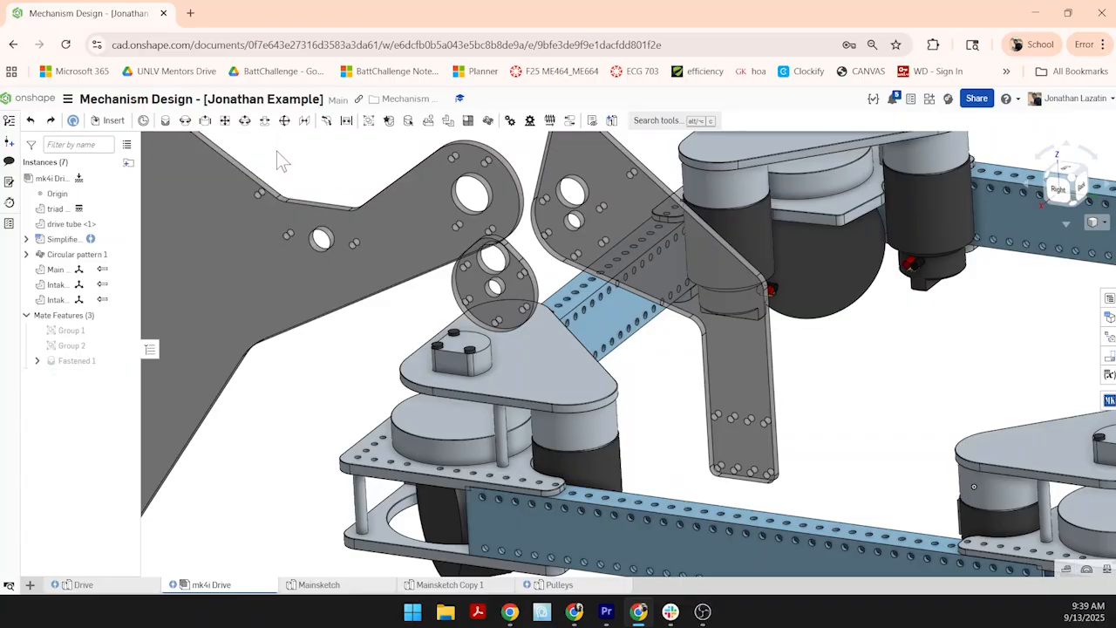
- Start a Fastened mate, shift the Intake Mounting Plate off the drive tube's holes, and pick the uncovered upper-row hole as the tube connector
right_drag(736, 409, 611, 408)
scroll(536, 314, up, 3)
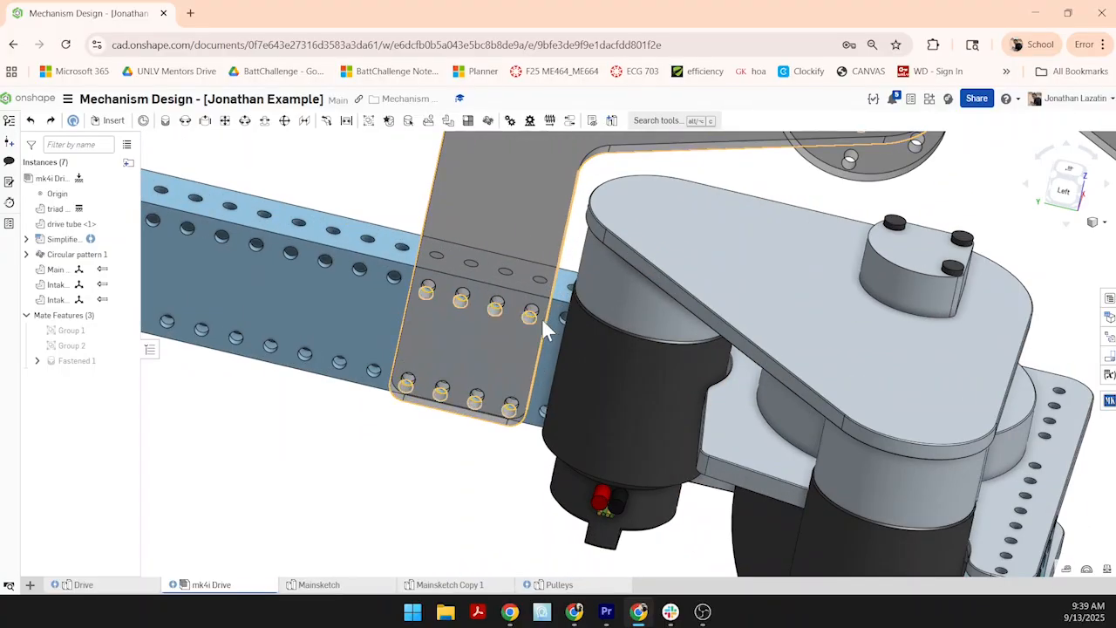
right_drag(573, 322, 620, 344)
scroll(559, 329, up, 3)
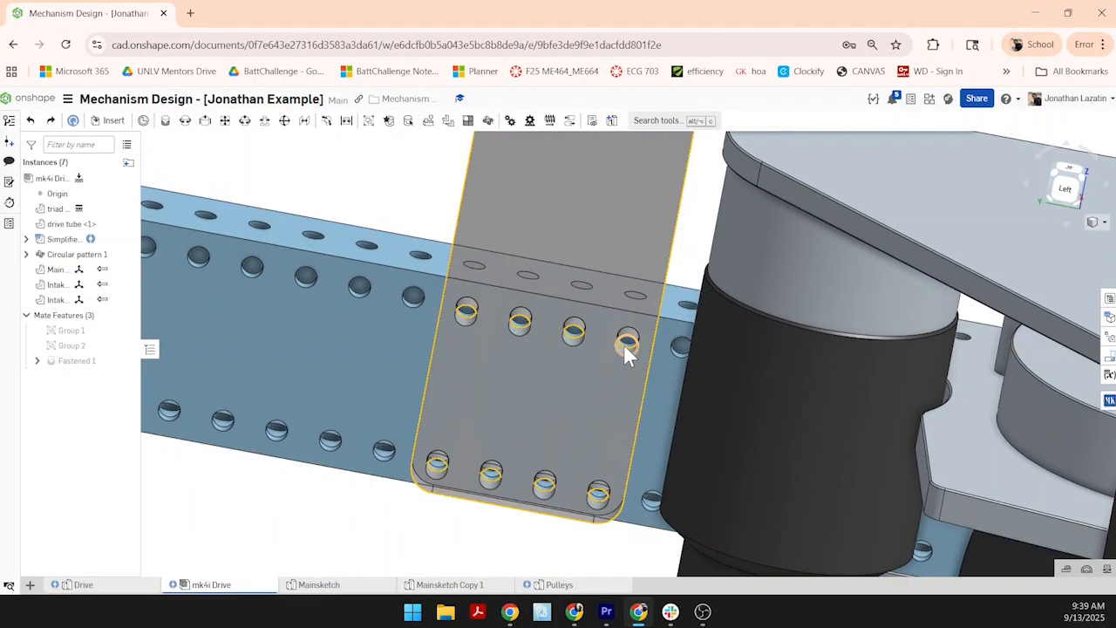
click(142, 120)
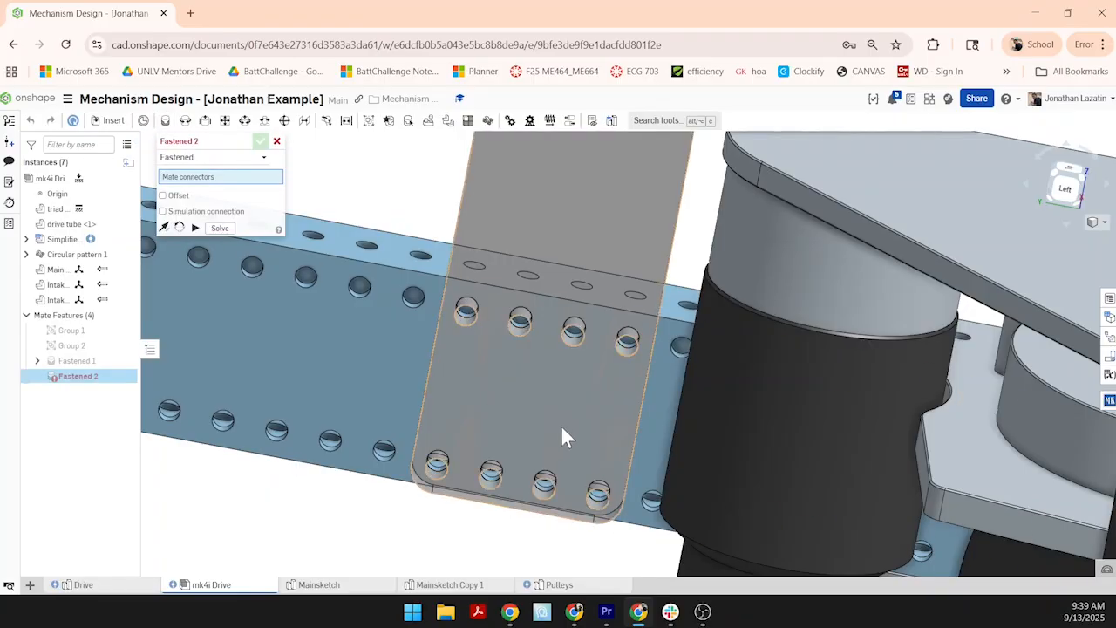
drag(560, 416, 512, 332)
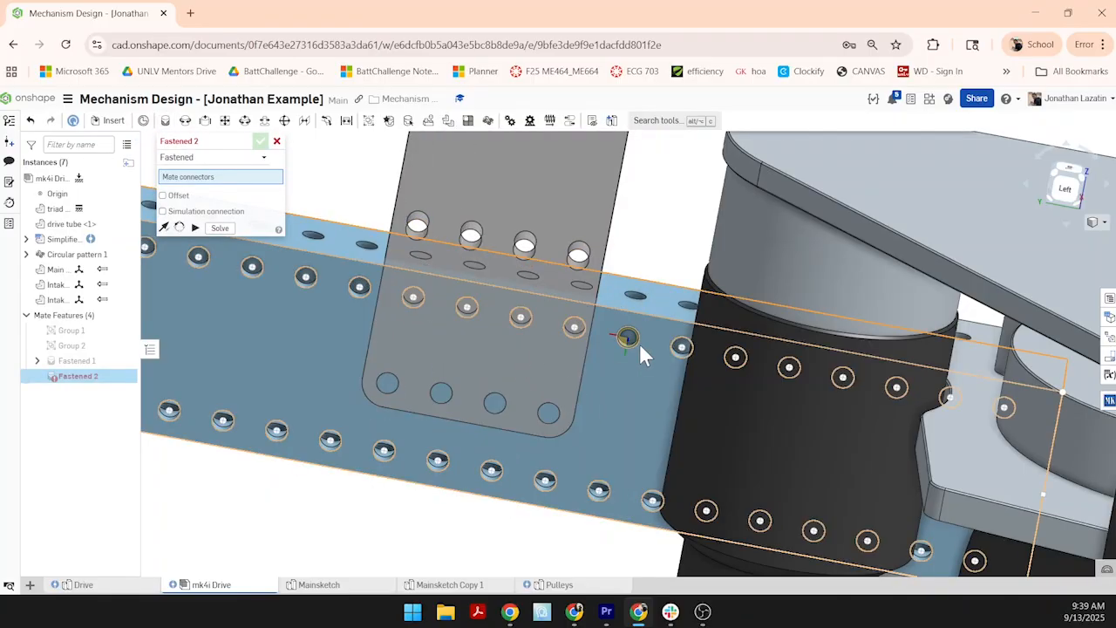
scroll(630, 346, up, 5)
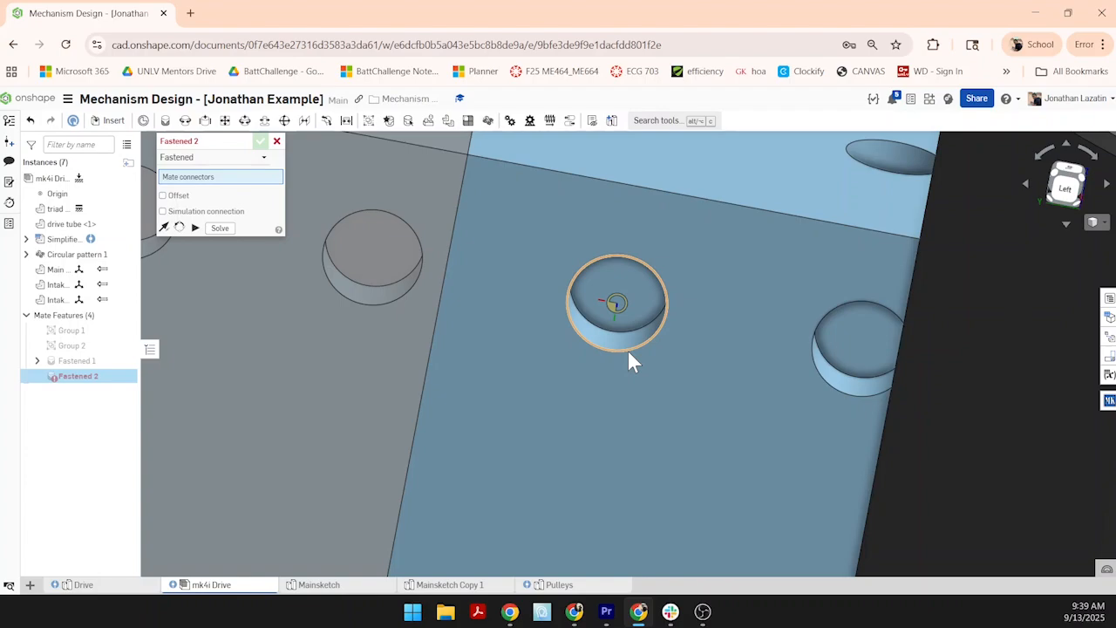
click(626, 345)
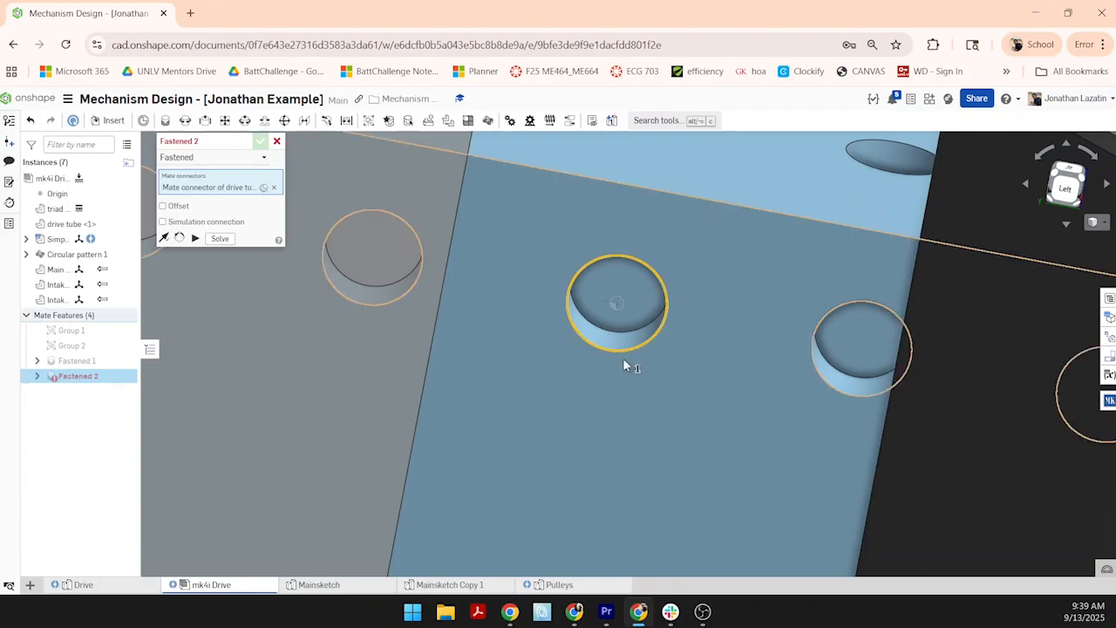
- Pick the end hole in the Intake Mounting Plate's upper row as the second connector and accept the Fastened mate
scroll(622, 357, down, 5)
right_drag(616, 277, 495, 267)
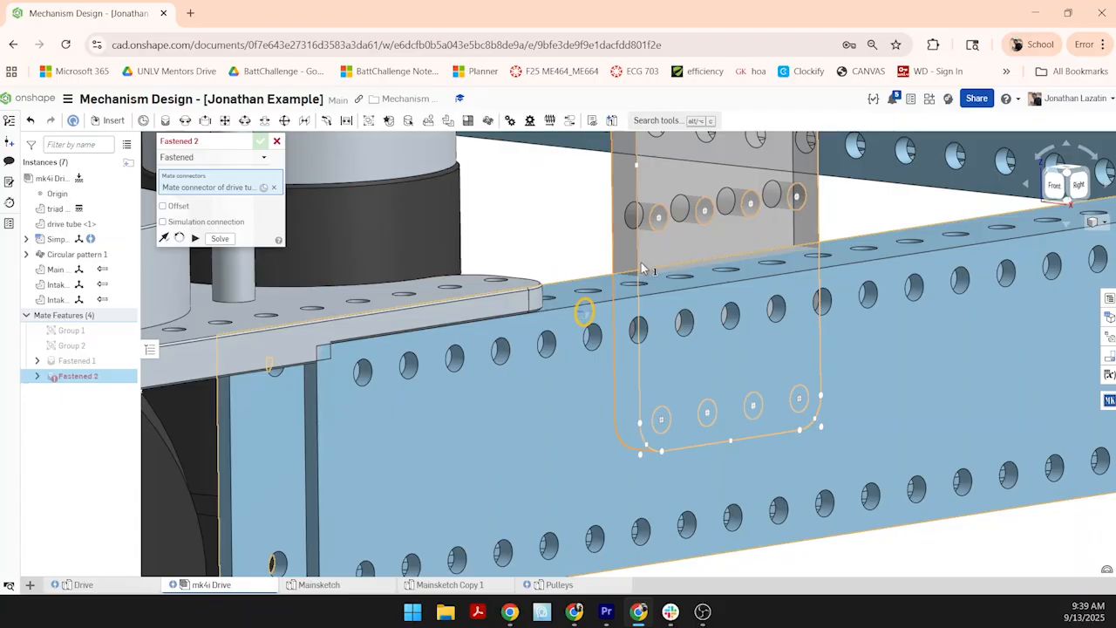
scroll(594, 268, up, 5)
middle_drag(575, 241, 571, 339)
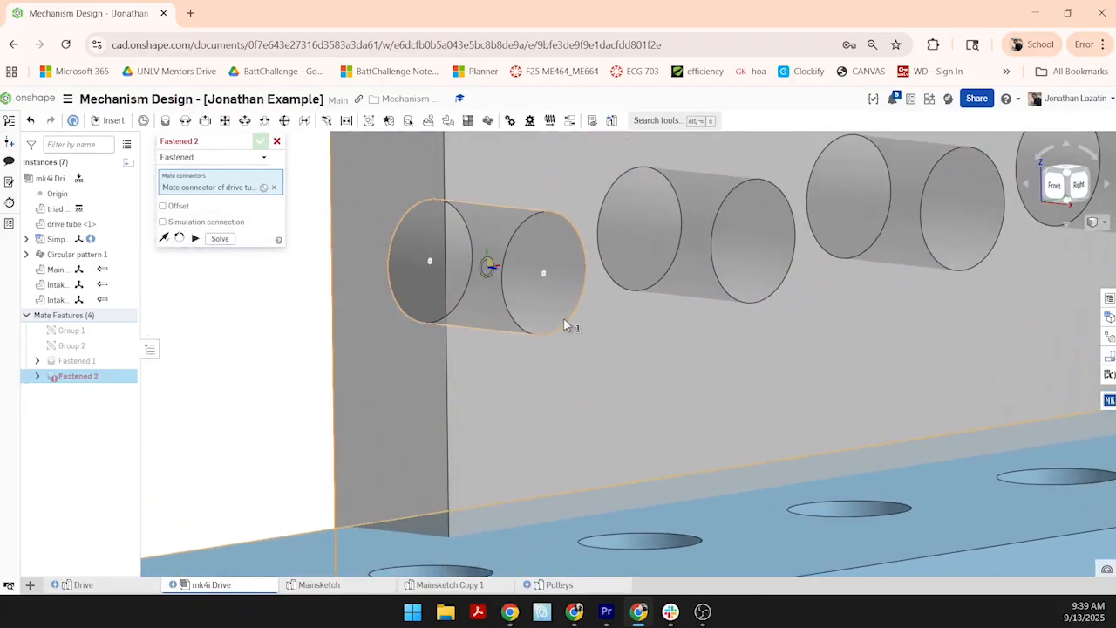
click(577, 230)
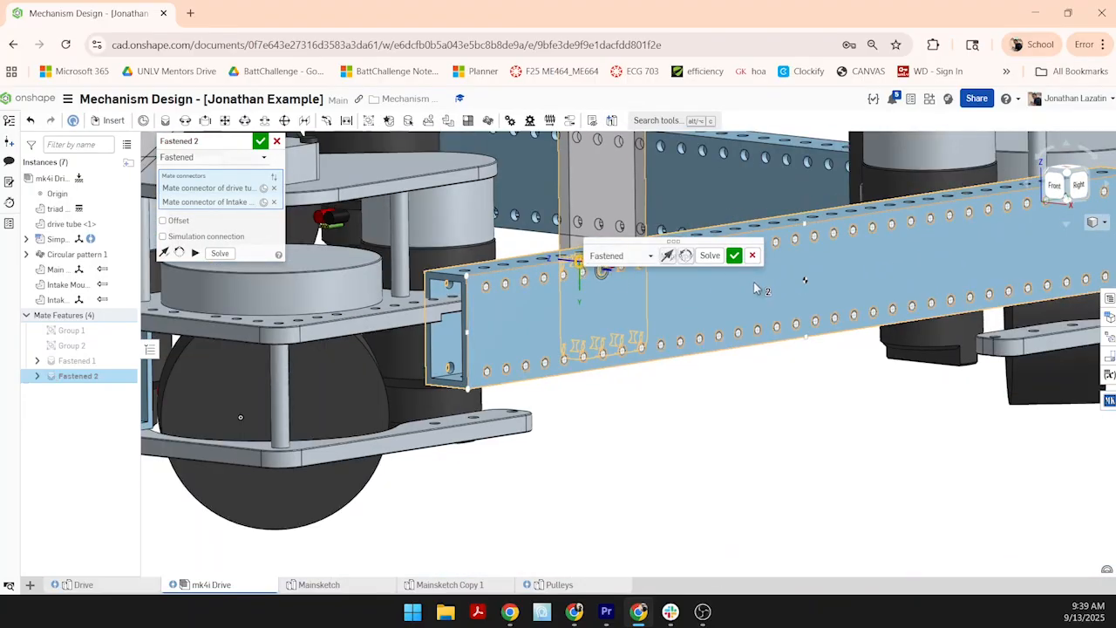
right_drag(649, 292, 528, 320)
scroll(580, 306, up, 4)
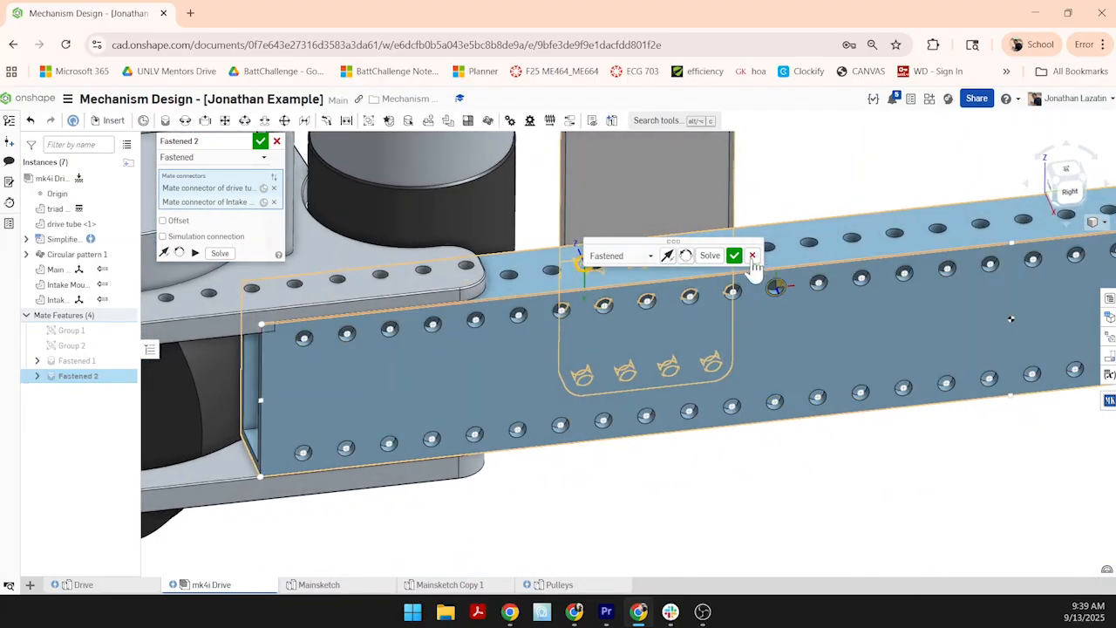
click(734, 255)
right_drag(811, 256, 141, 412)
click(277, 141)
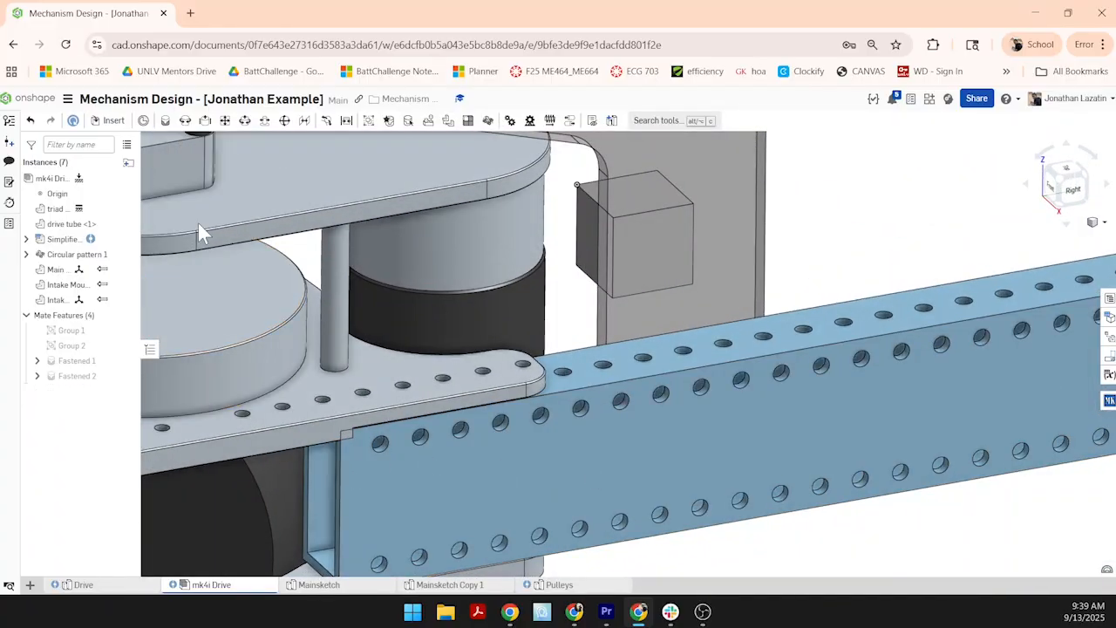
- Reopen the Fastened 2 mate and remove the Intake Mounting Plate's connector from it
double_click(83, 376)
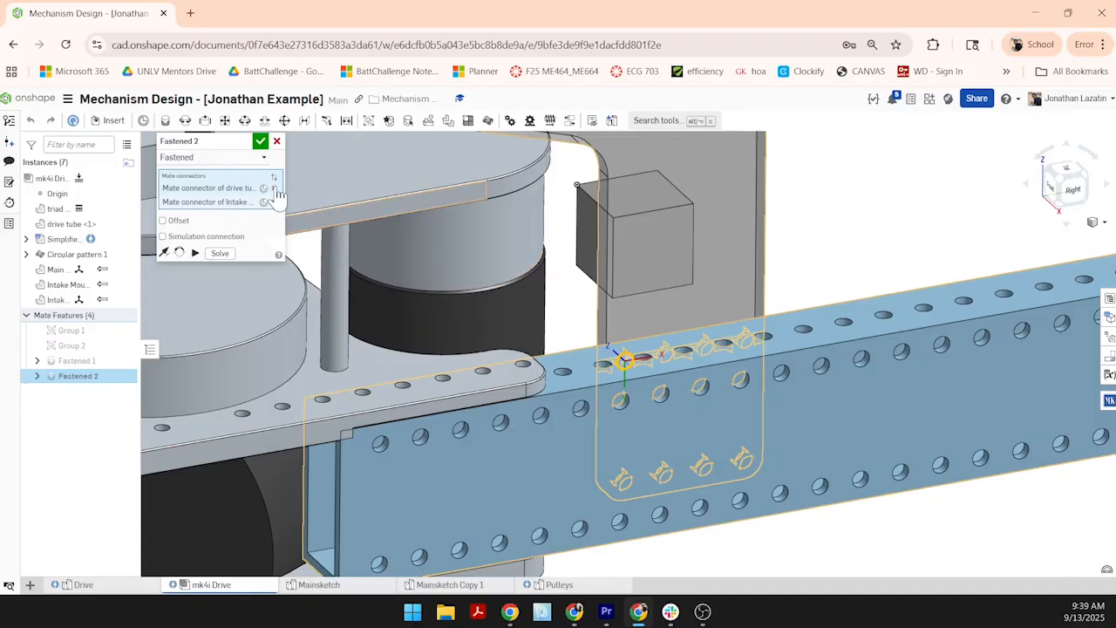
right_drag(762, 339, 614, 375)
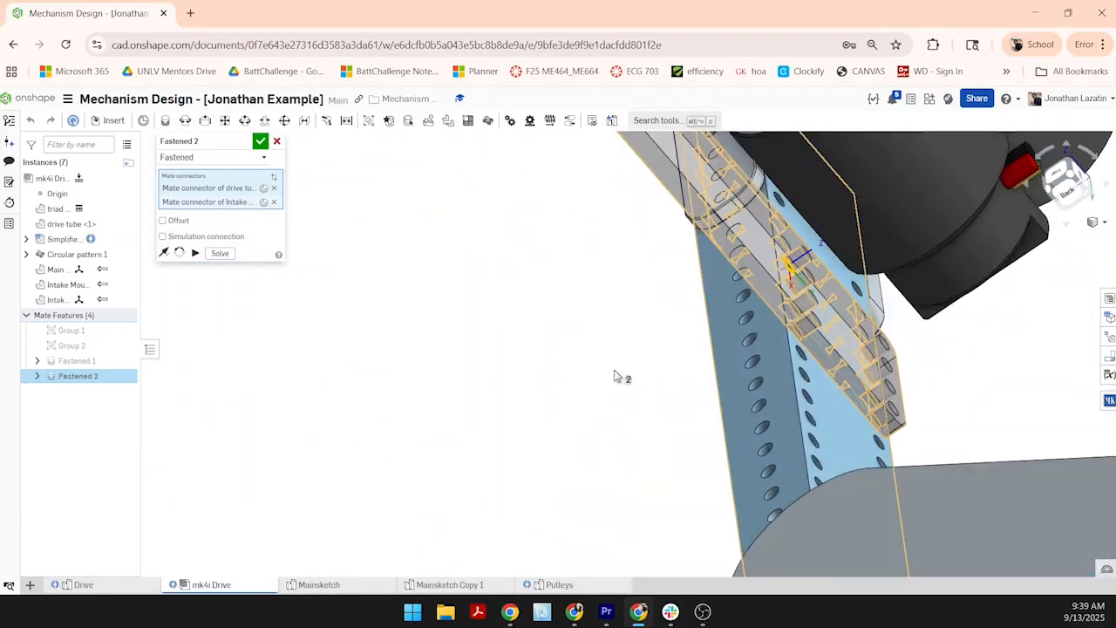
click(274, 202)
- Try the plate's end hole edge on the motor side as the second connector, solve the mate, and clear that connector again
scroll(799, 229, up, 3)
scroll(824, 288, up, 2)
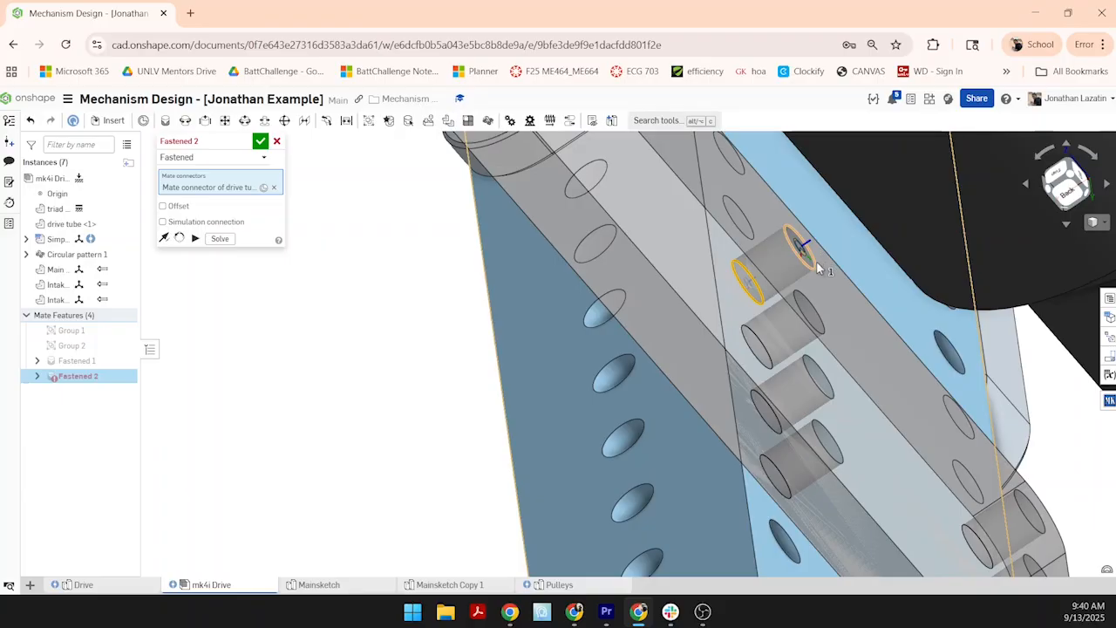
click(818, 269)
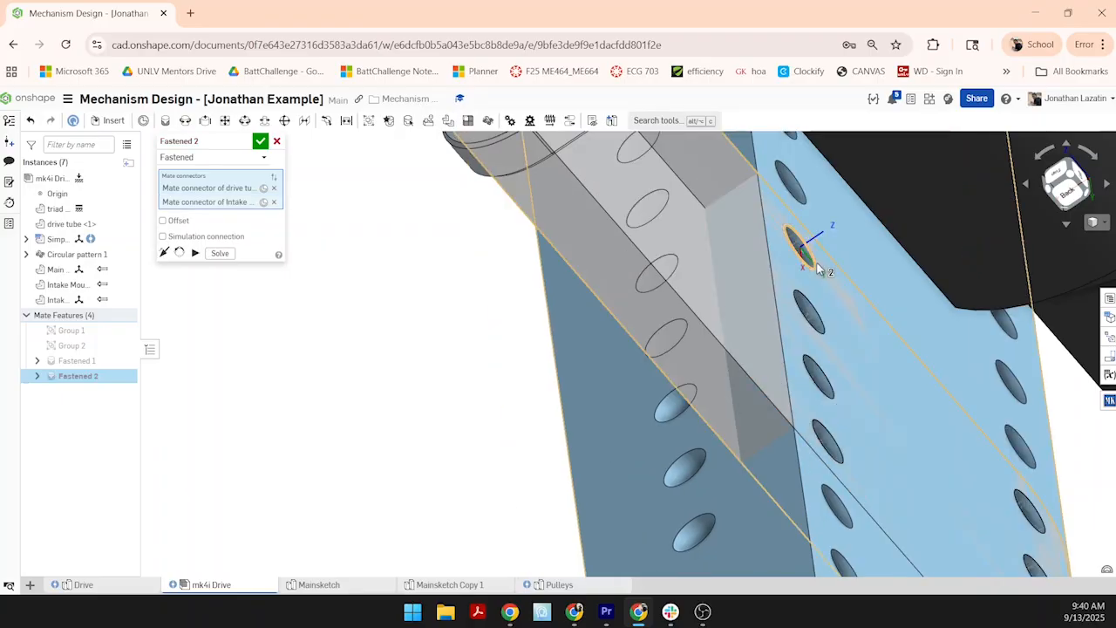
click(218, 252)
right_drag(634, 292, 688, 264)
scroll(713, 279, up, 6)
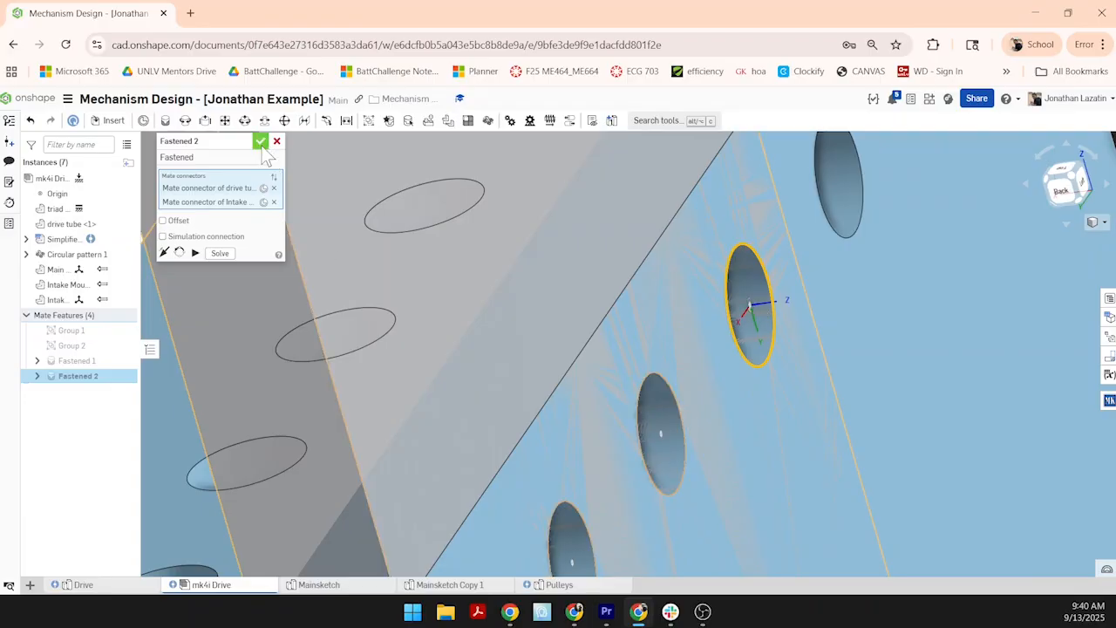
click(274, 201)
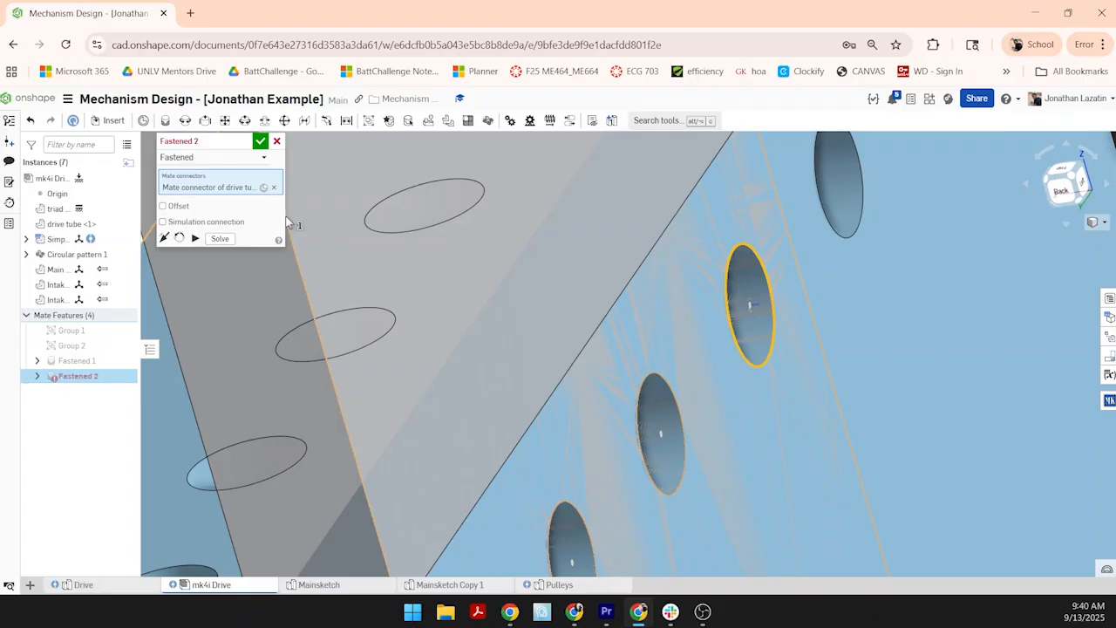
- Pick the end hole's edge on the opposite face of the Intake Mounting Plate as the second connector and accept the mate
scroll(524, 278, down, 5)
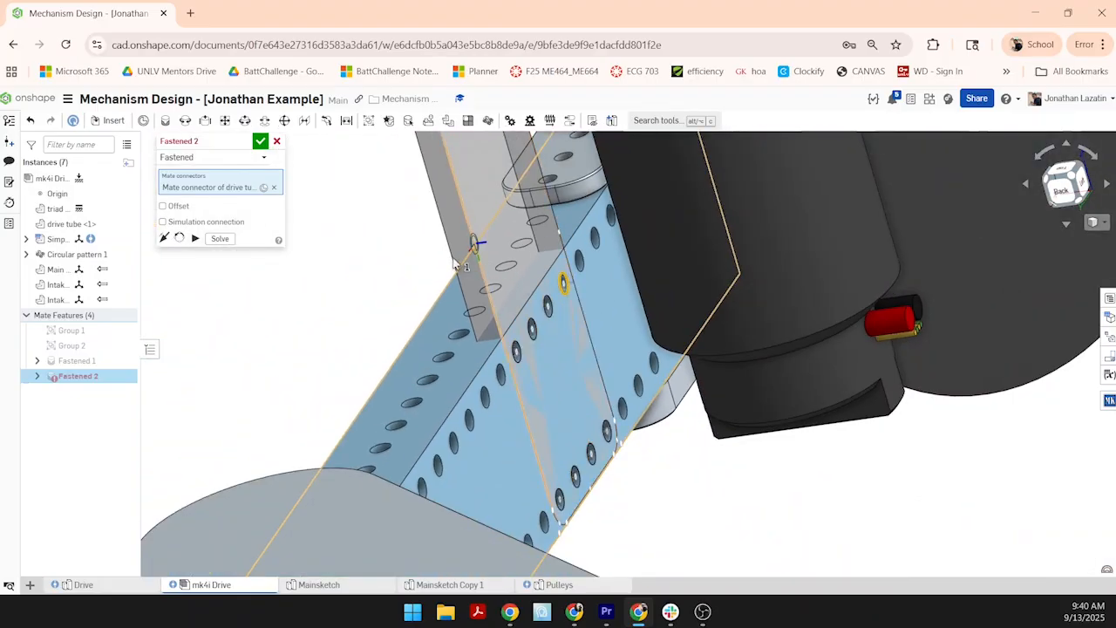
scroll(466, 274, up, 3)
right_drag(466, 274, 284, 262)
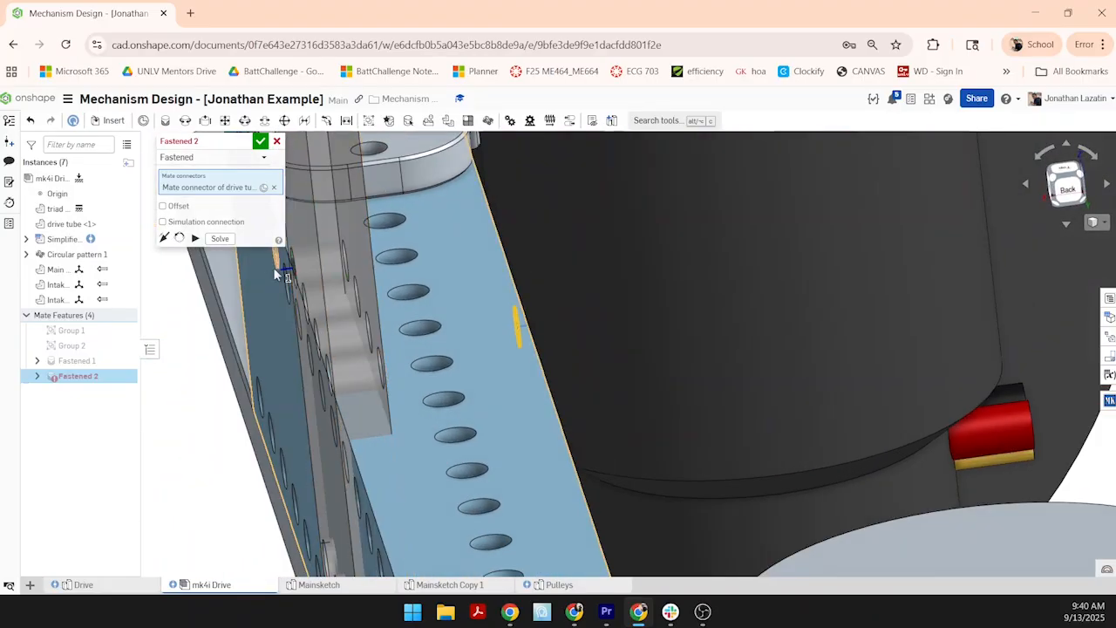
middle_drag(292, 266, 390, 265)
scroll(390, 265, up, 2)
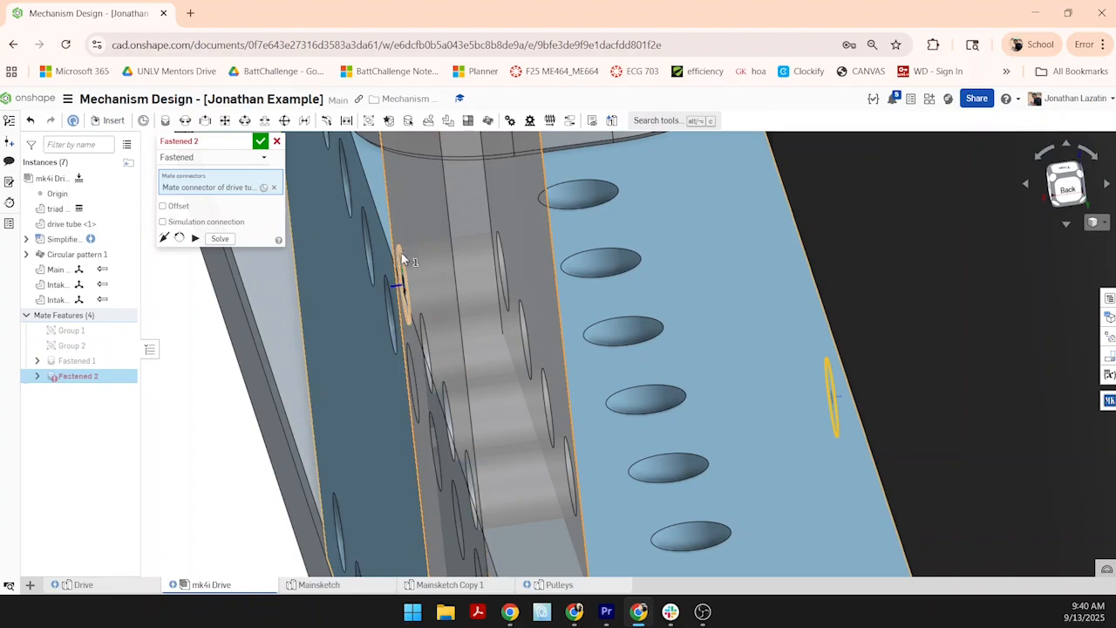
click(401, 254)
key(Return)
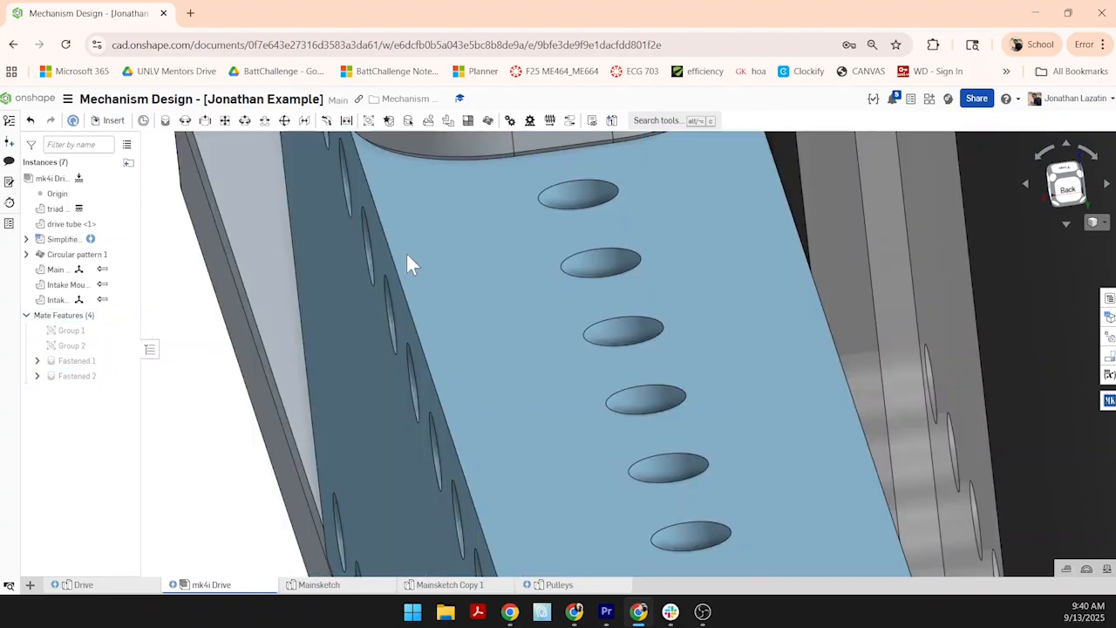
- Examine how the Intake Mounting Plate sits on the drive tube and where the Intake Motor Mount lies beside it
scroll(406, 252, down, 4)
right_drag(629, 302, 523, 319)
click(583, 293)
scroll(582, 294, down, 4)
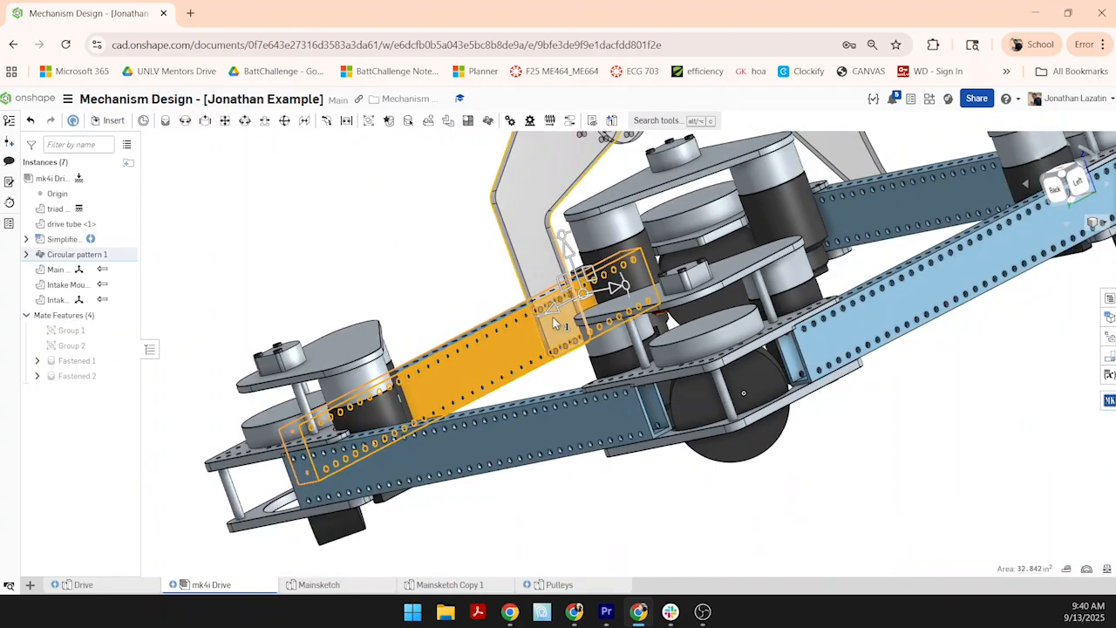
right_drag(436, 403, 624, 199)
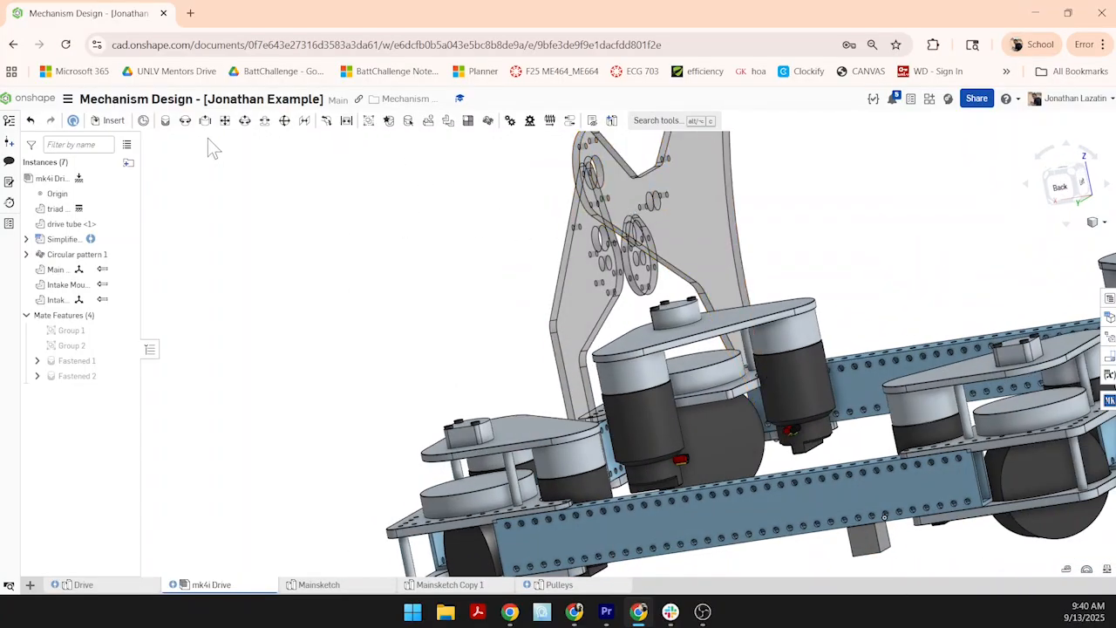
scroll(643, 260, up, 5)
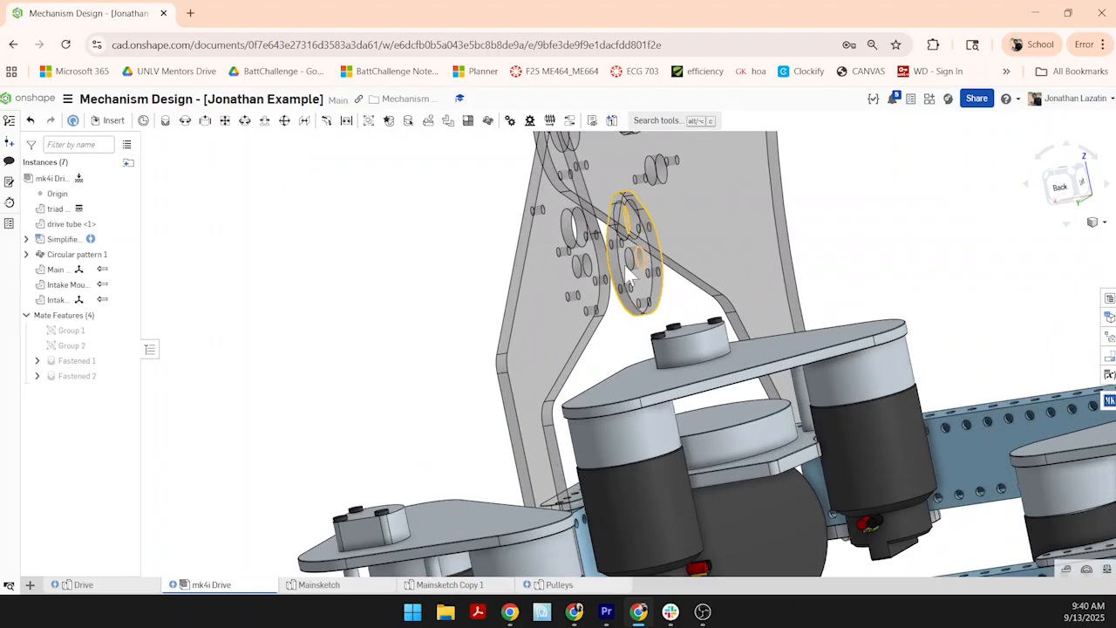
click(534, 246)
right_drag(923, 264, 933, 265)
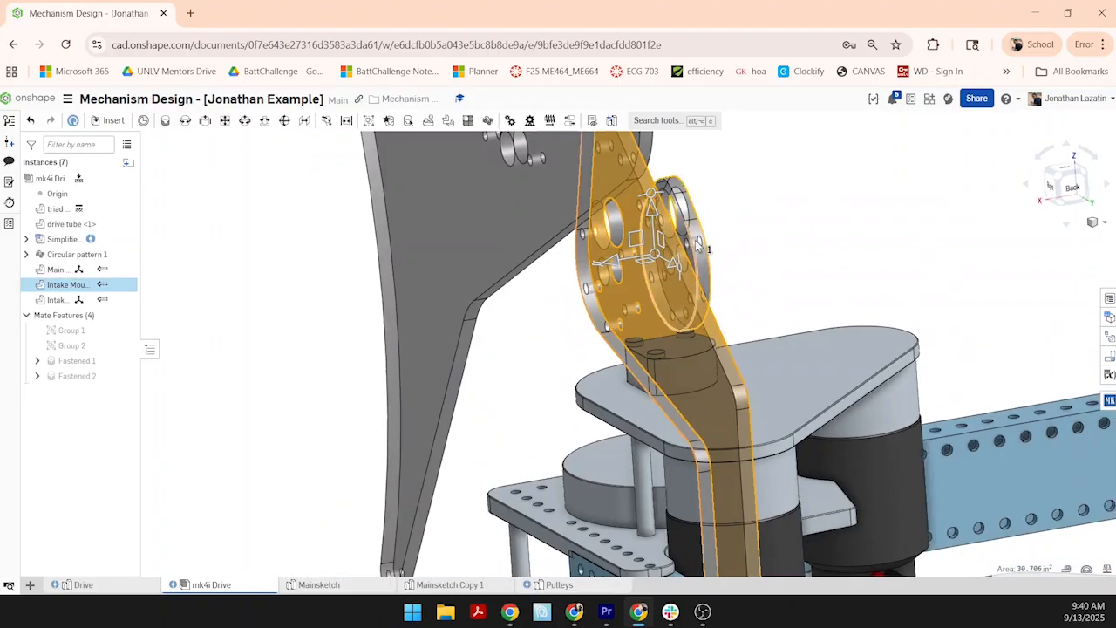
scroll(695, 241, up, 2)
click(686, 271)
click(928, 293)
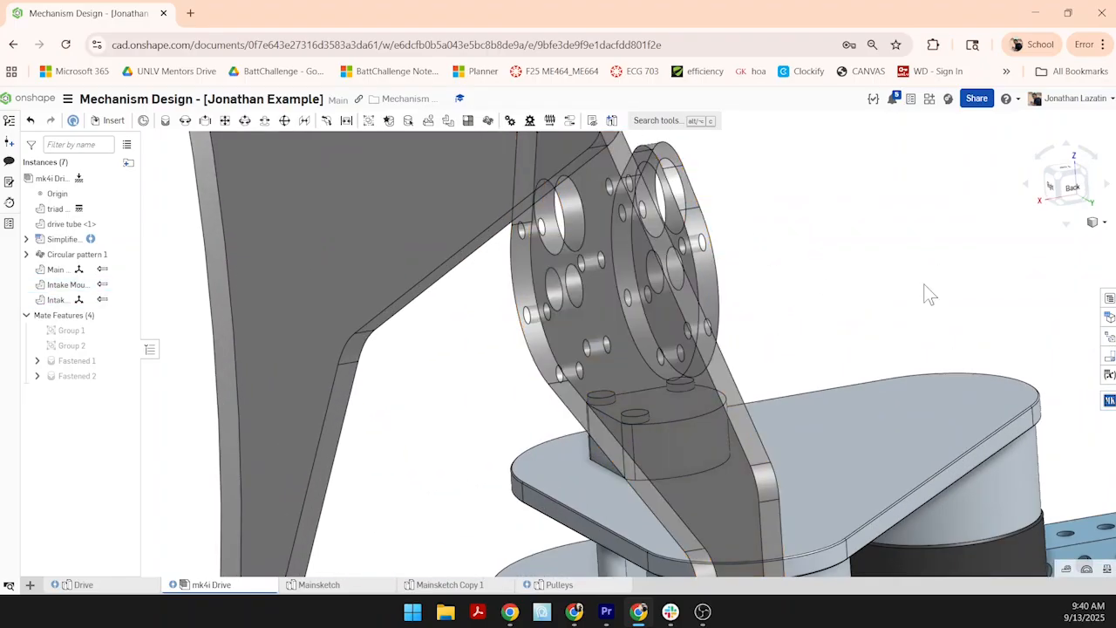
- Create a Fastened mate between a small hole in the Intake Motor Mount and the matching hole in the Intake Mounting Plate
click(165, 121)
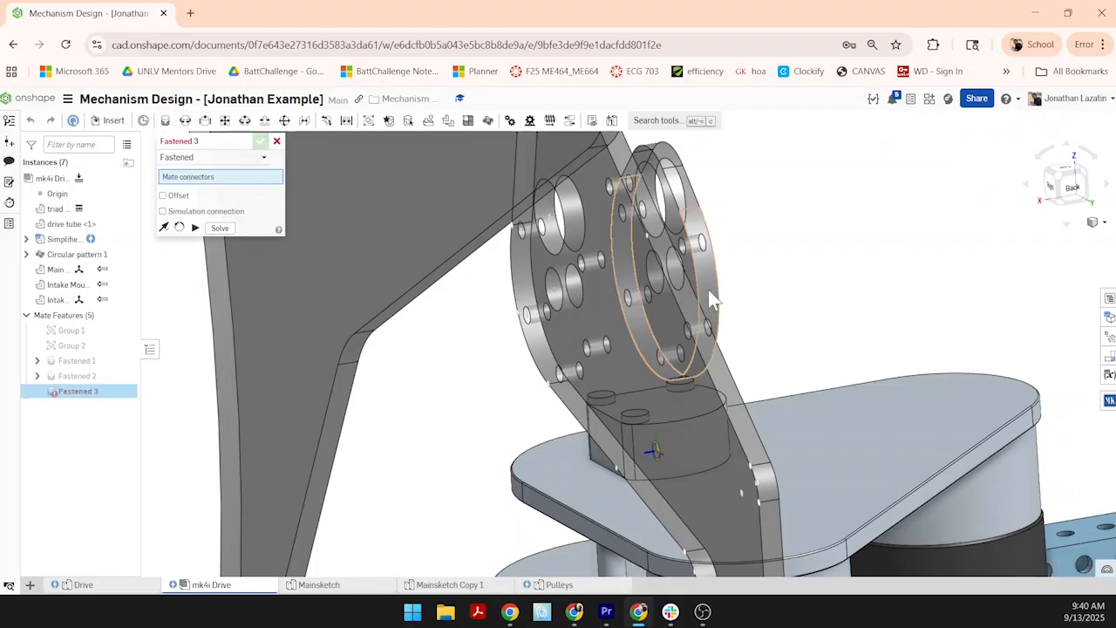
click(681, 250)
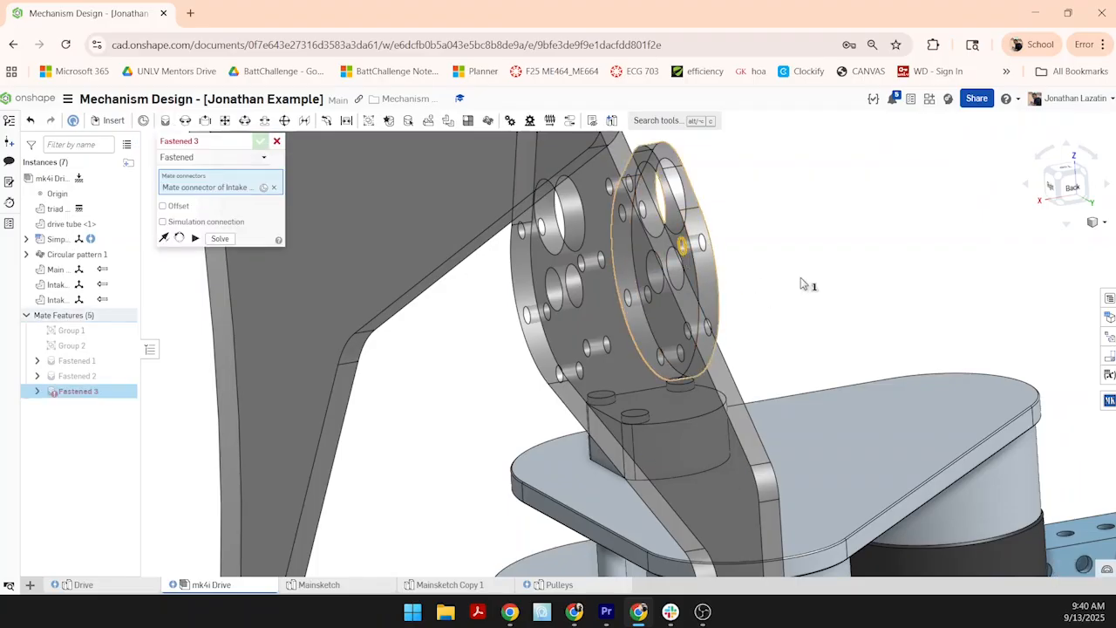
right_drag(799, 276, 760, 281)
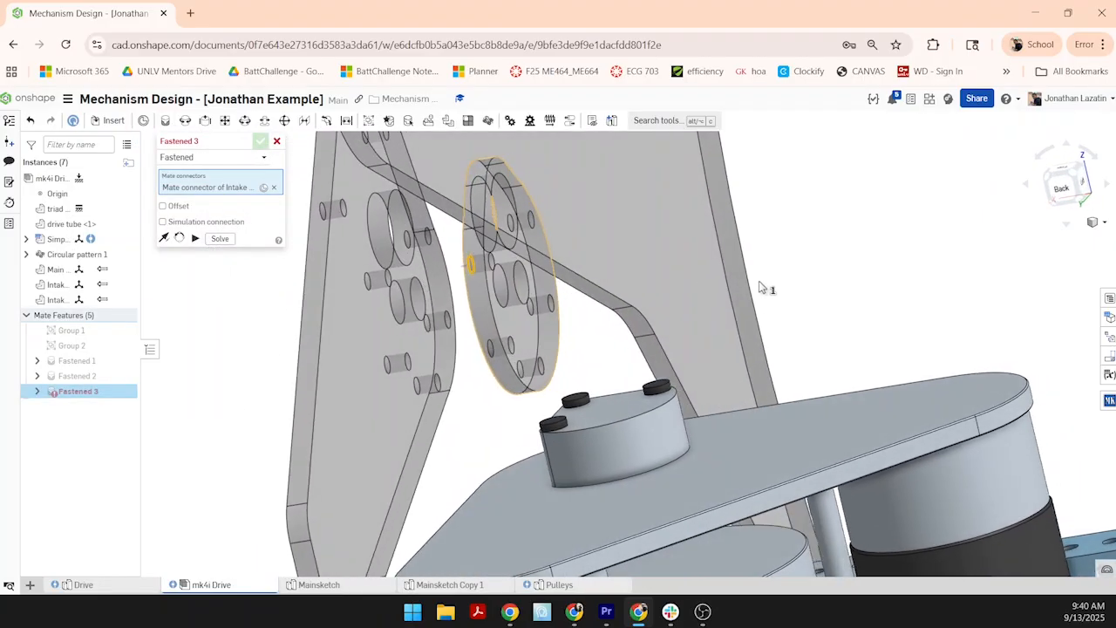
click(390, 285)
- Offset the motor mount's Fastened mate by -1 in along Z and accept it
click(162, 220)
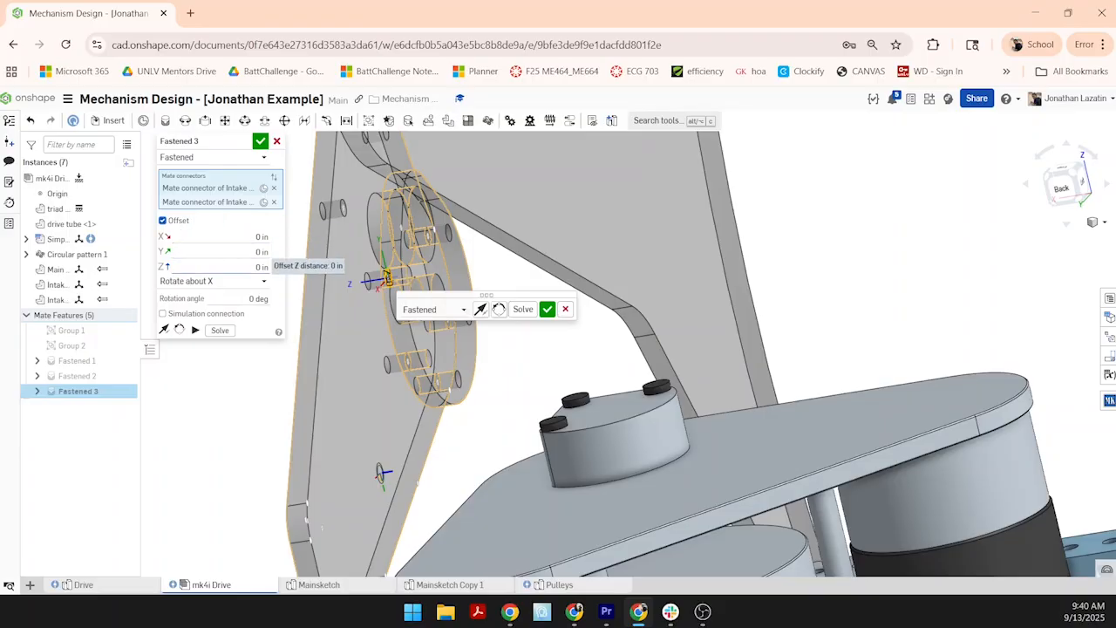
click(253, 267)
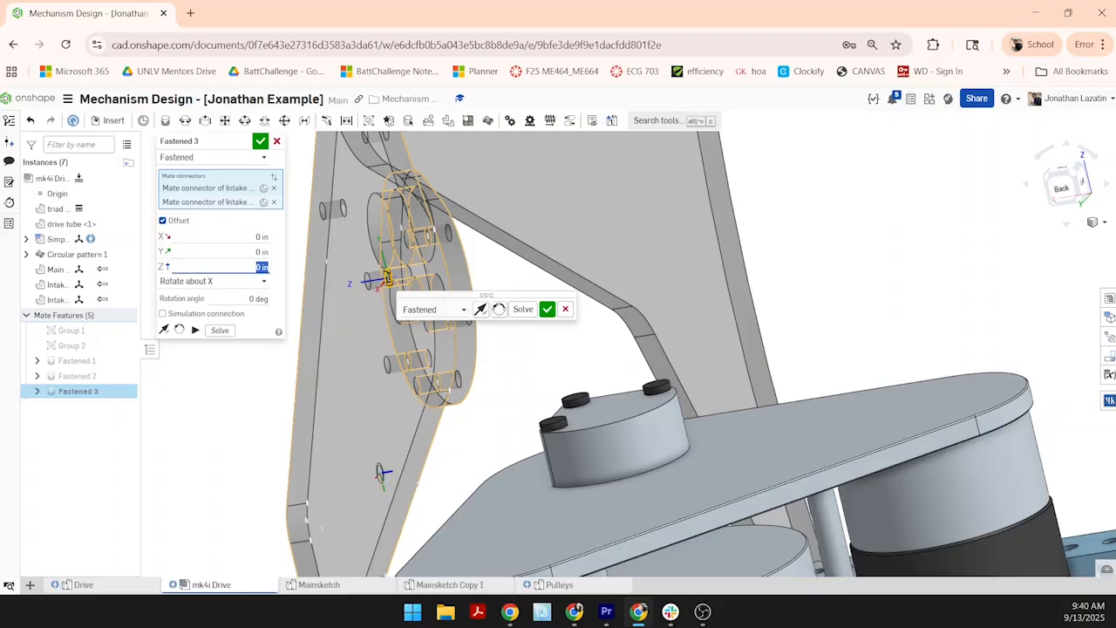
text(-1)
key(Return)
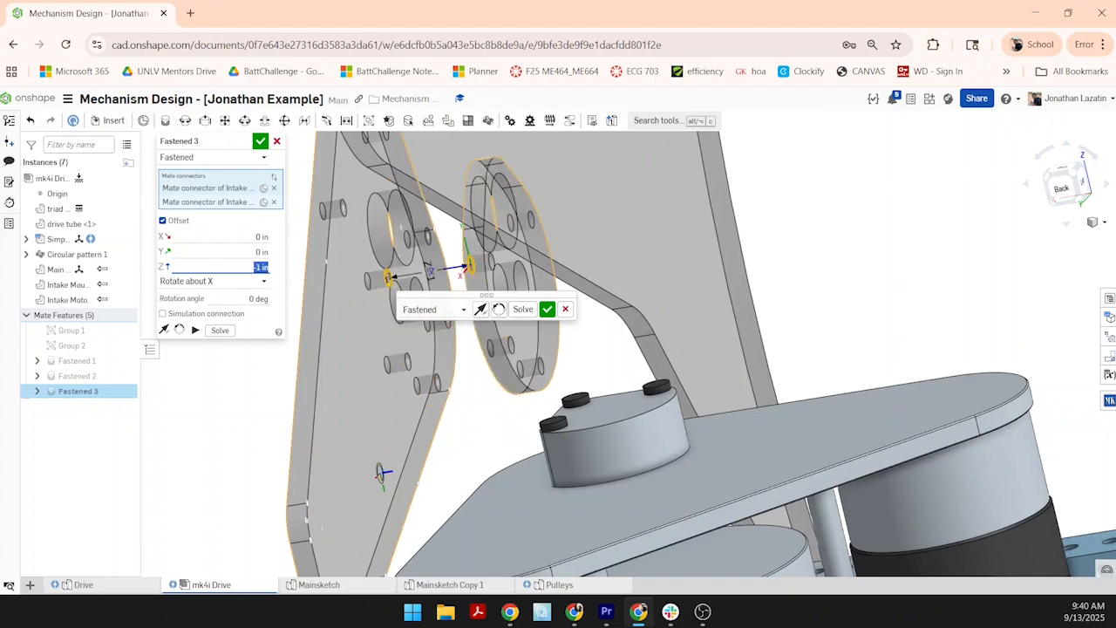
click(260, 140)
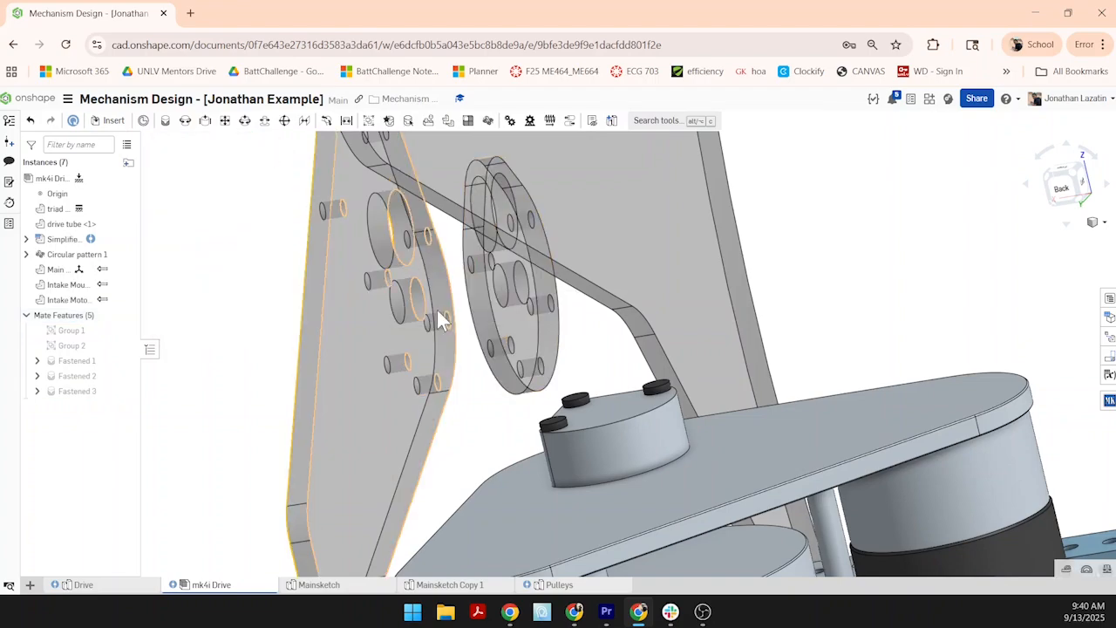
- Reopen the motor mount's Fastened mate, examine its Z offset between the two plates, and accept it as is
scroll(470, 318, up, 3)
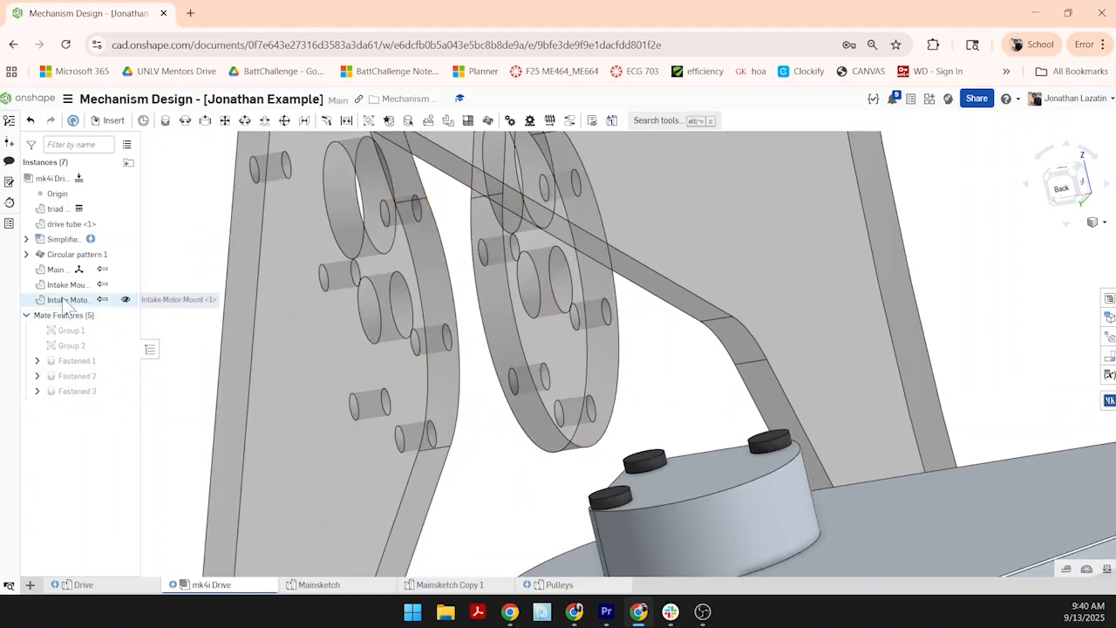
double_click(77, 390)
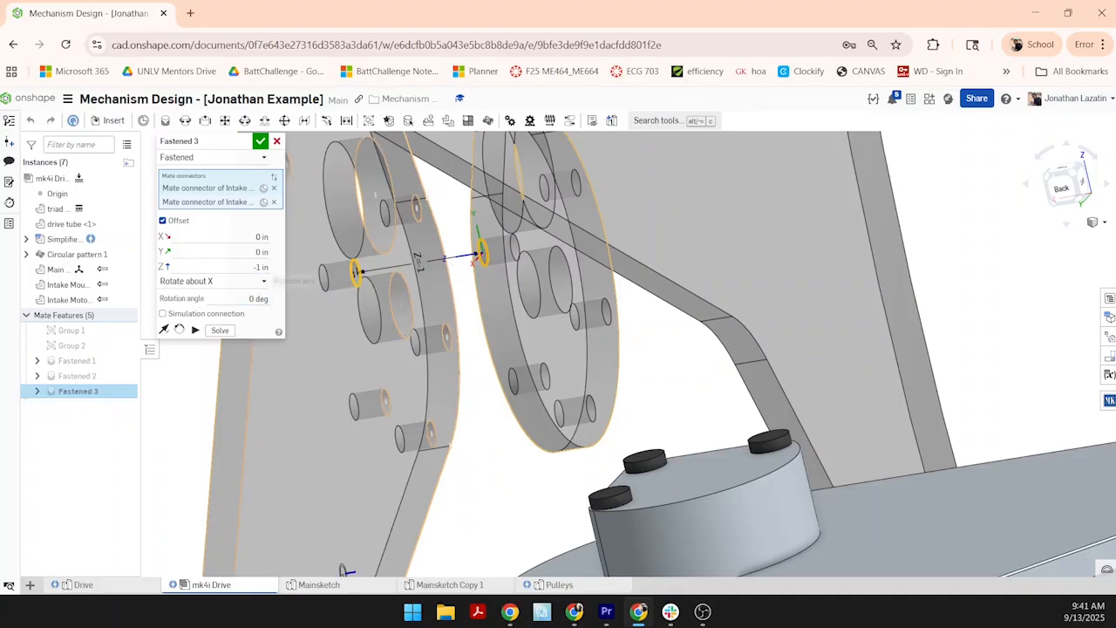
scroll(487, 258, down, 4)
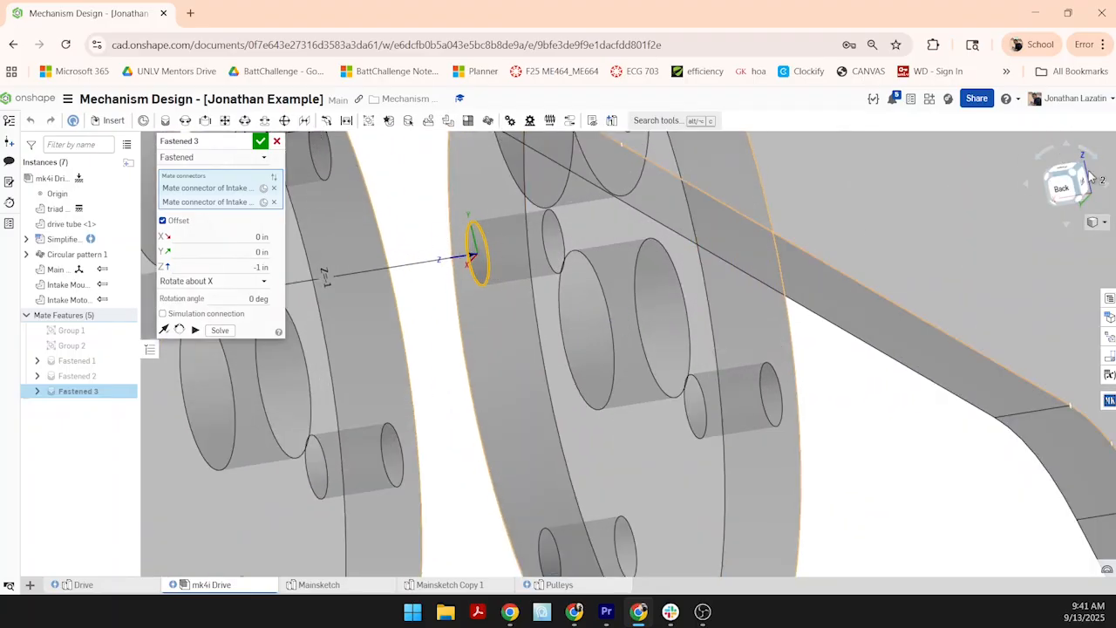
scroll(478, 253, up, 2)
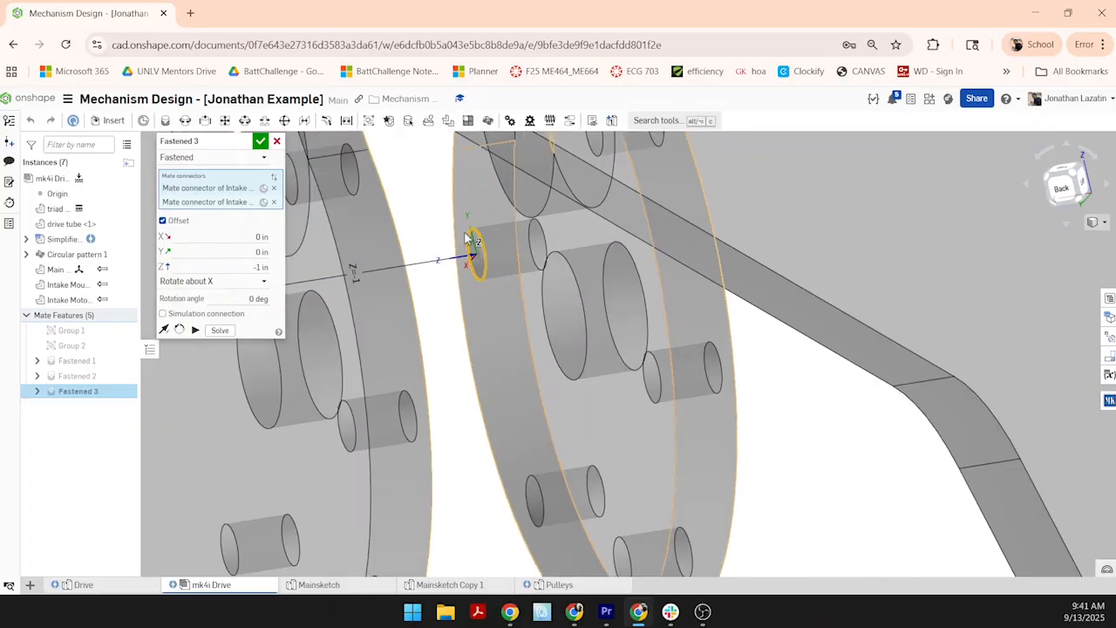
scroll(462, 247, down, 2)
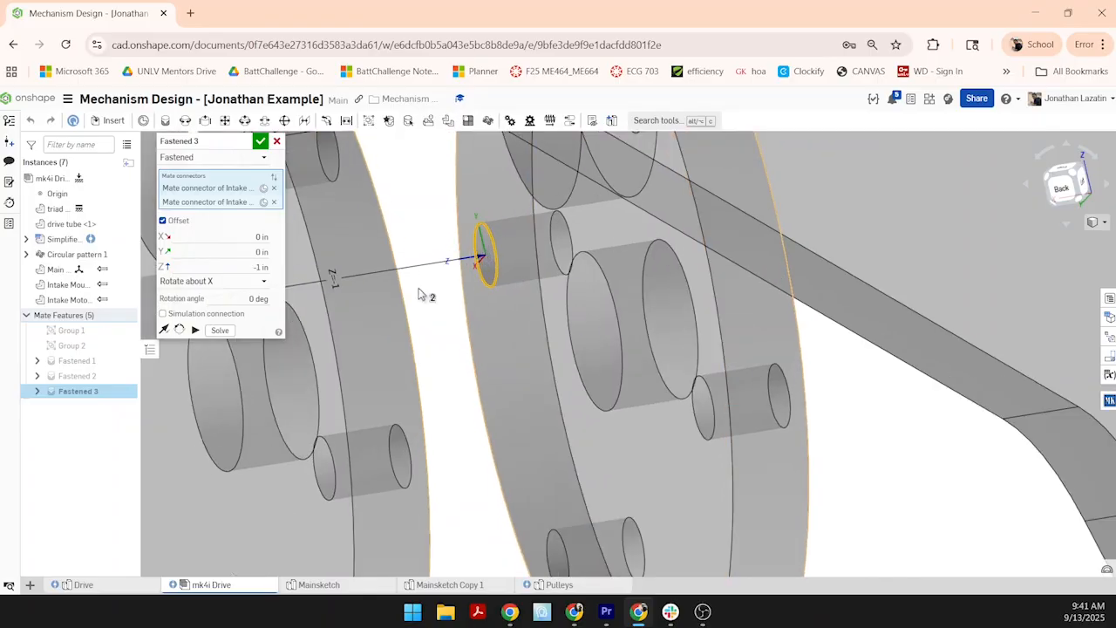
click(260, 140)
- Copy the Intake Mounting Plate and paste the duplicate over the far side of the drive frame
scroll(401, 321, up, 5)
right_drag(420, 329, 381, 354)
scroll(422, 351, up, 3)
click(382, 357)
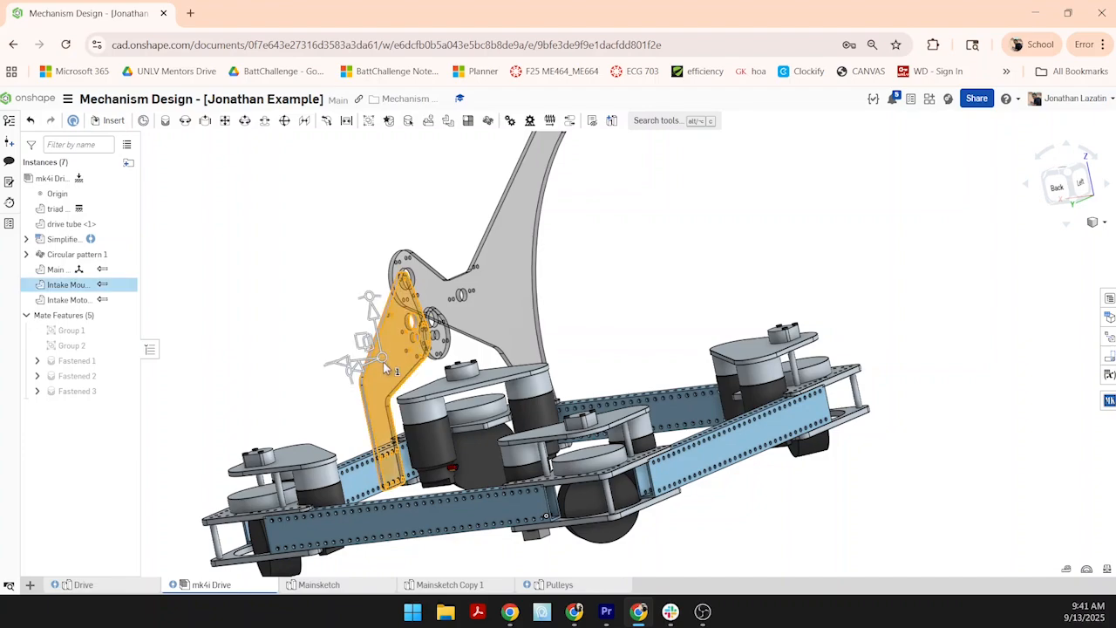
click(664, 294)
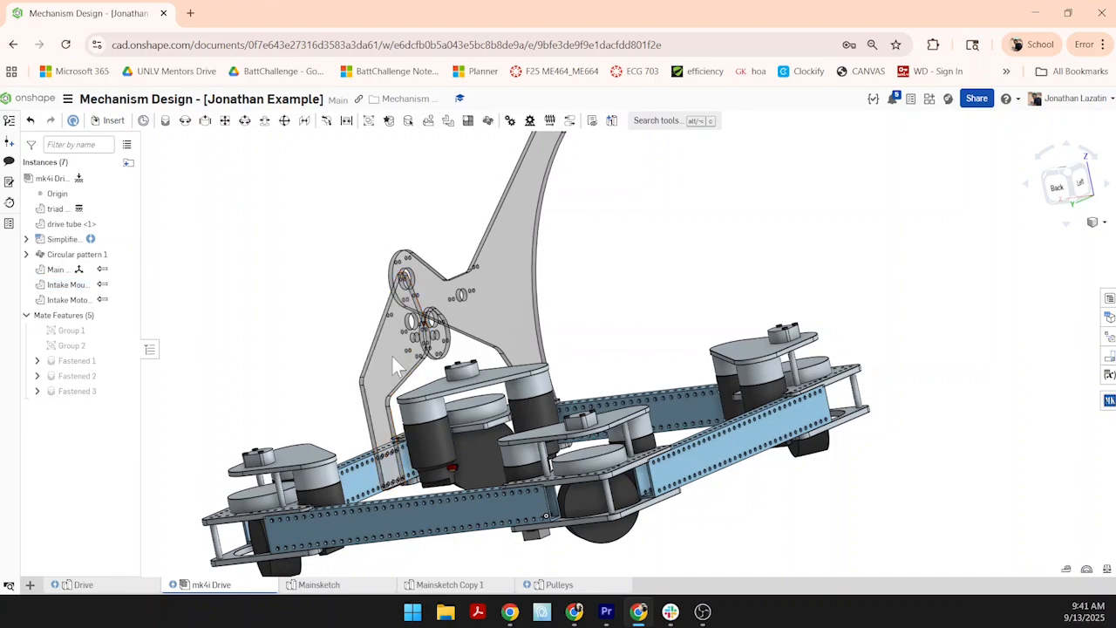
click(389, 343)
key(ctrl+c)
click(628, 305)
key(ctrl+v)
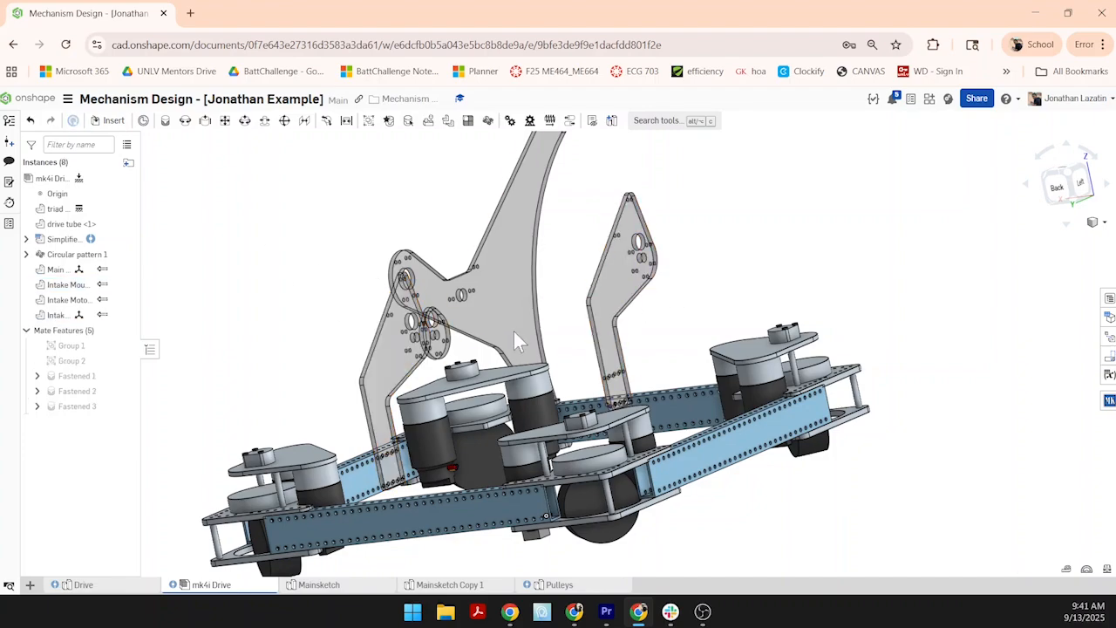
- Create a Fastened mate between the upper end hole of the copied Intake Mounting Plate and an upper-row hole in the far drive tube
key(f)
scroll(619, 350, up, 5)
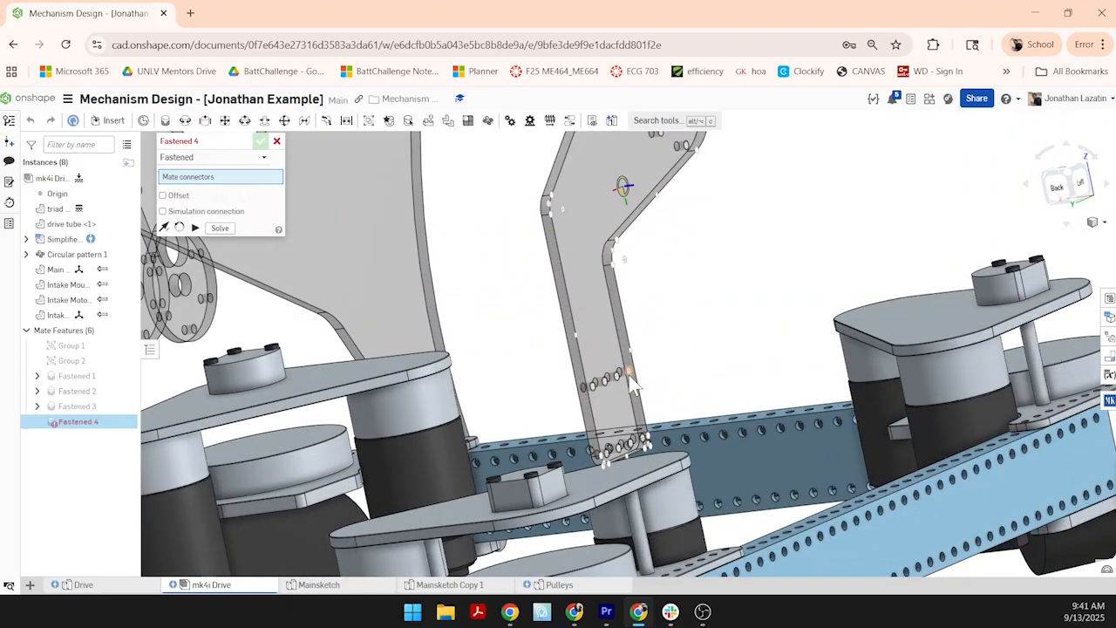
click(631, 374)
right_drag(697, 427, 957, 513)
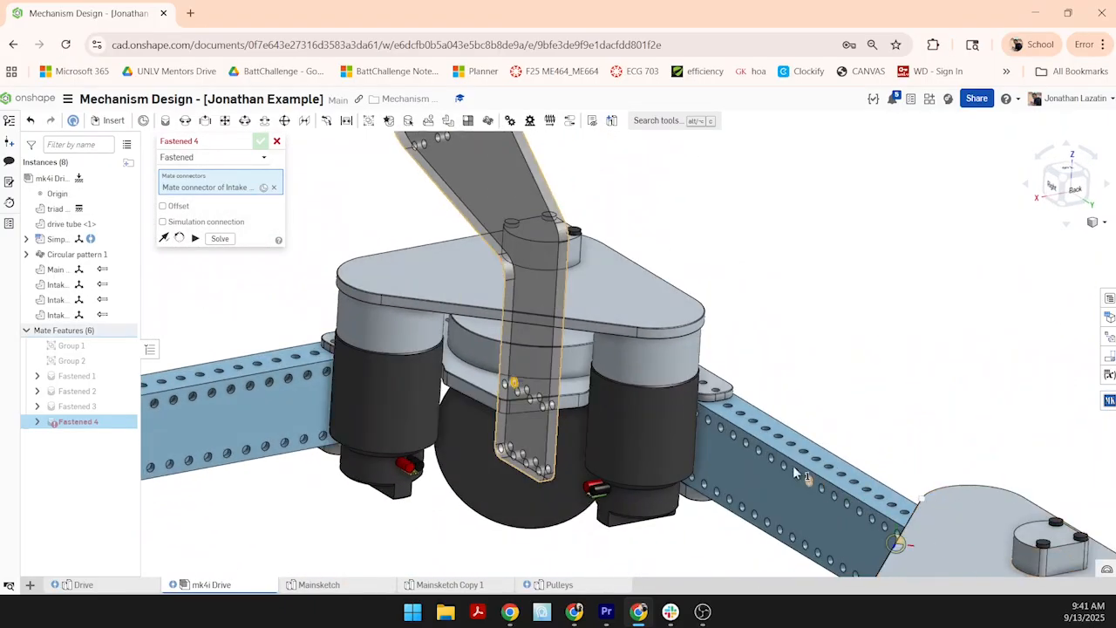
click(720, 431)
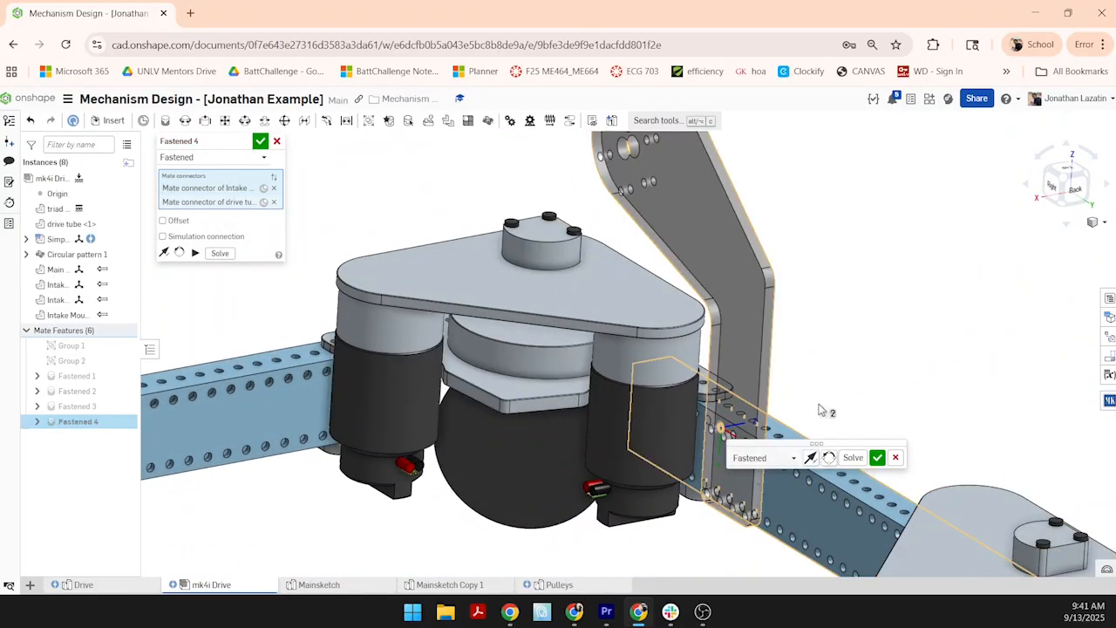
- Offset the copied plate's Fastened mate by 0.5 in along X to line it up with the original plate, and accept it
click(1061, 206)
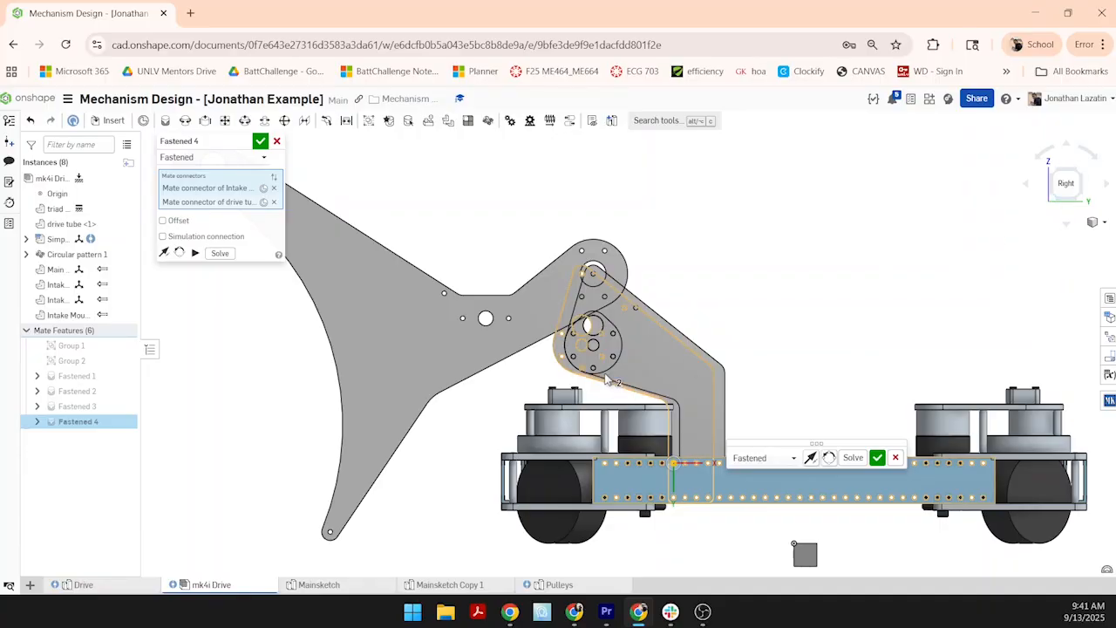
right_drag(814, 363, 791, 380)
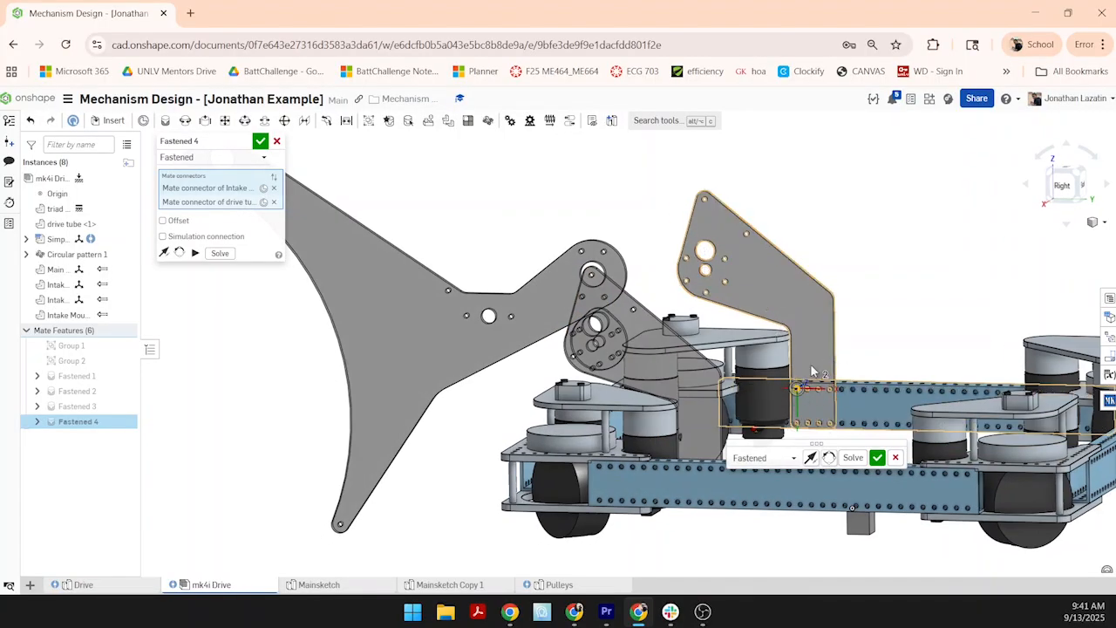
scroll(811, 373, up, 8)
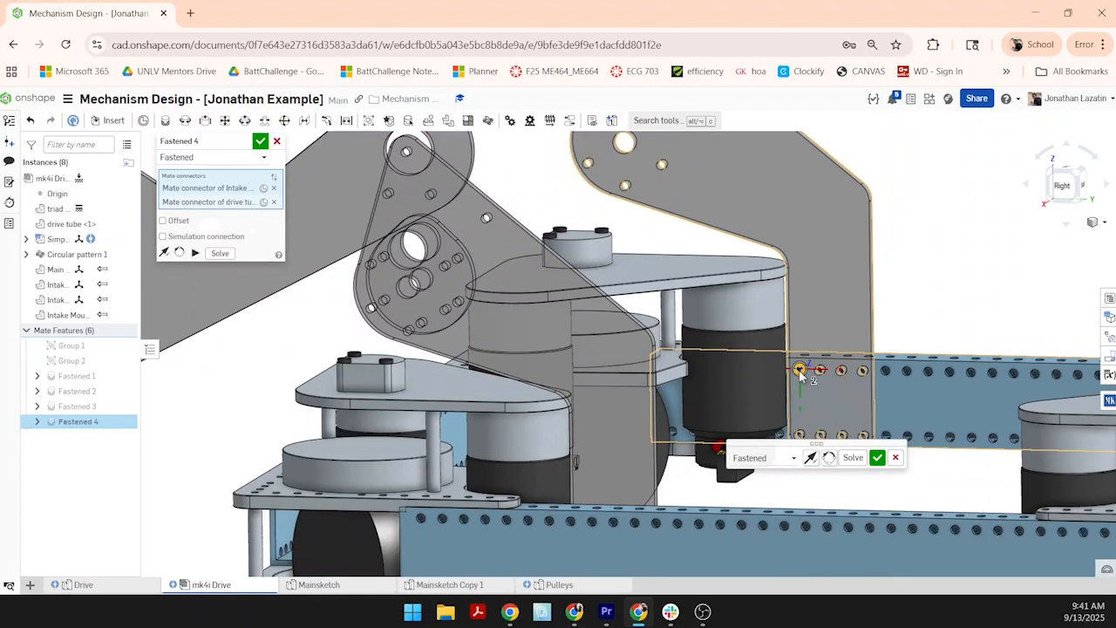
scroll(799, 372, down, 1)
click(1065, 195)
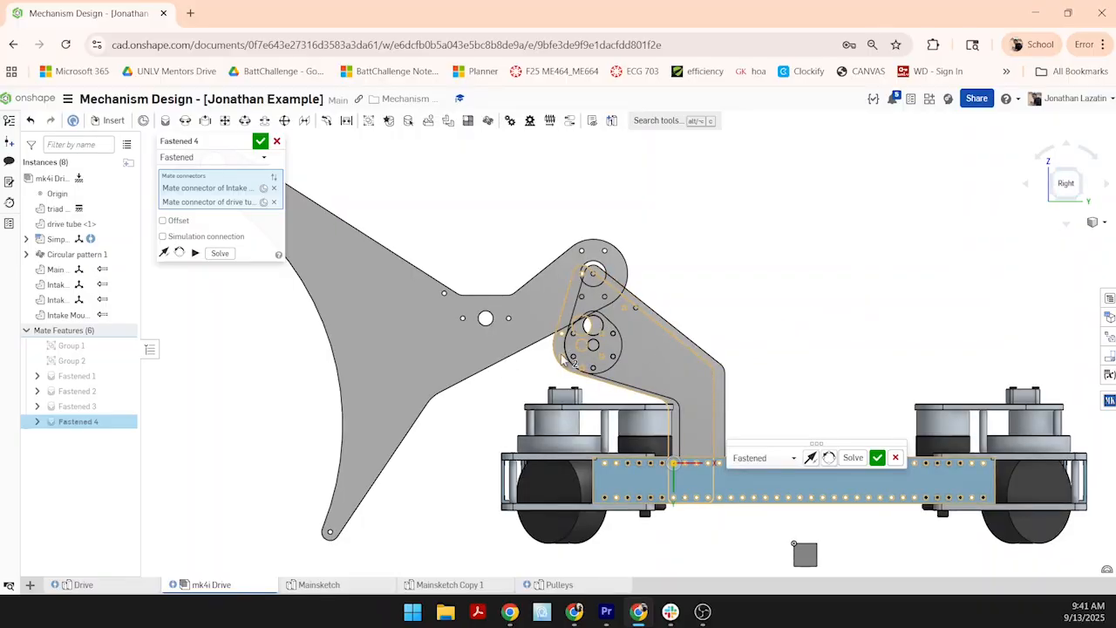
scroll(565, 359, up, 3)
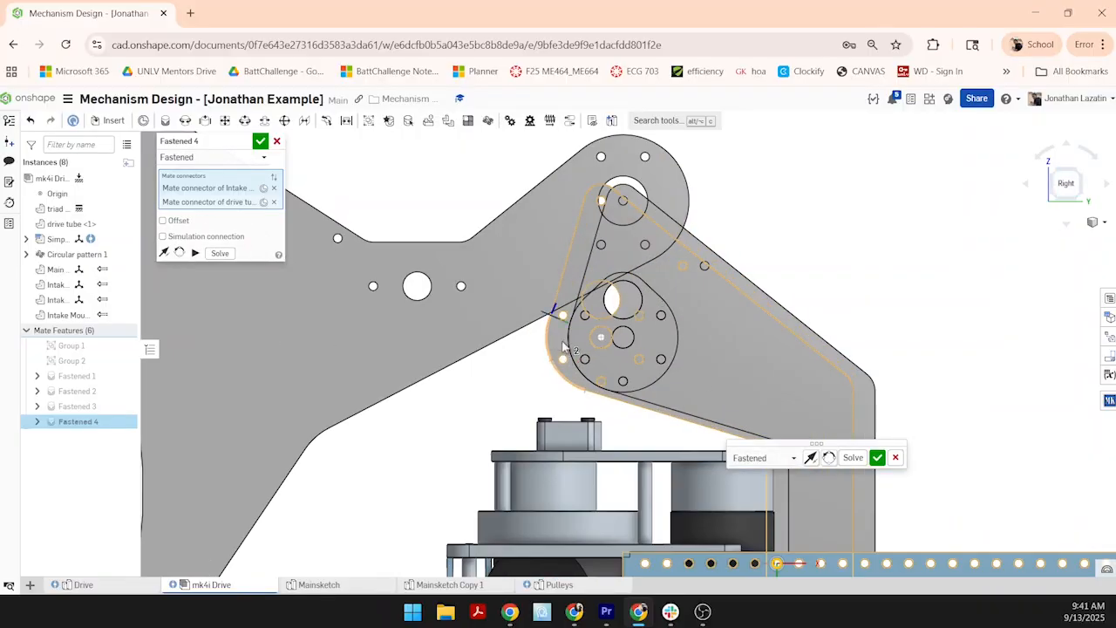
scroll(562, 347, down, 3)
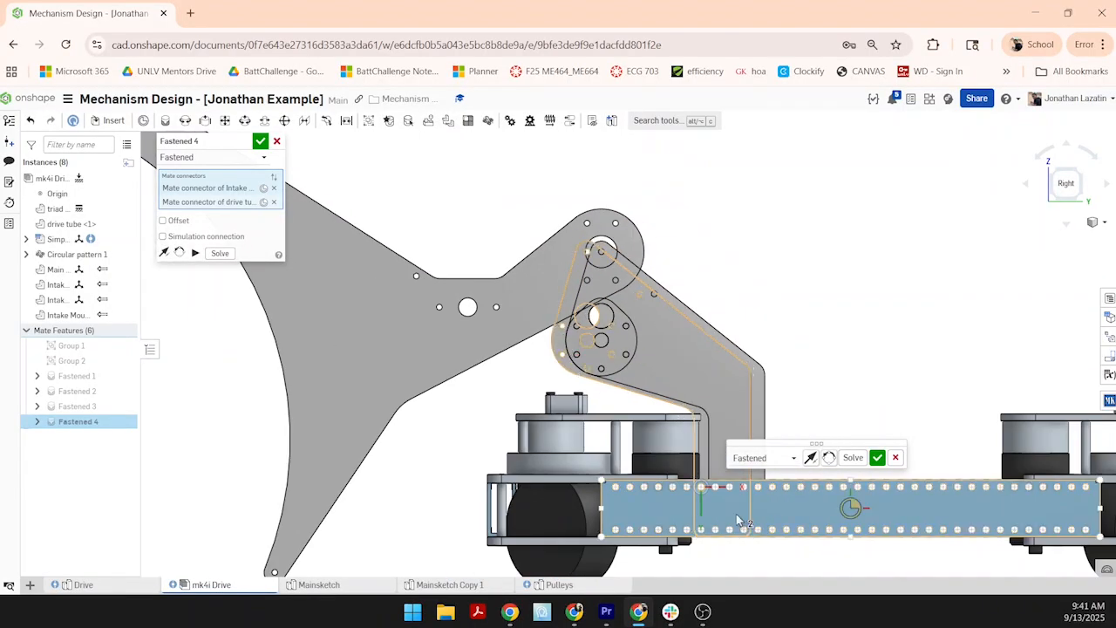
click(178, 221)
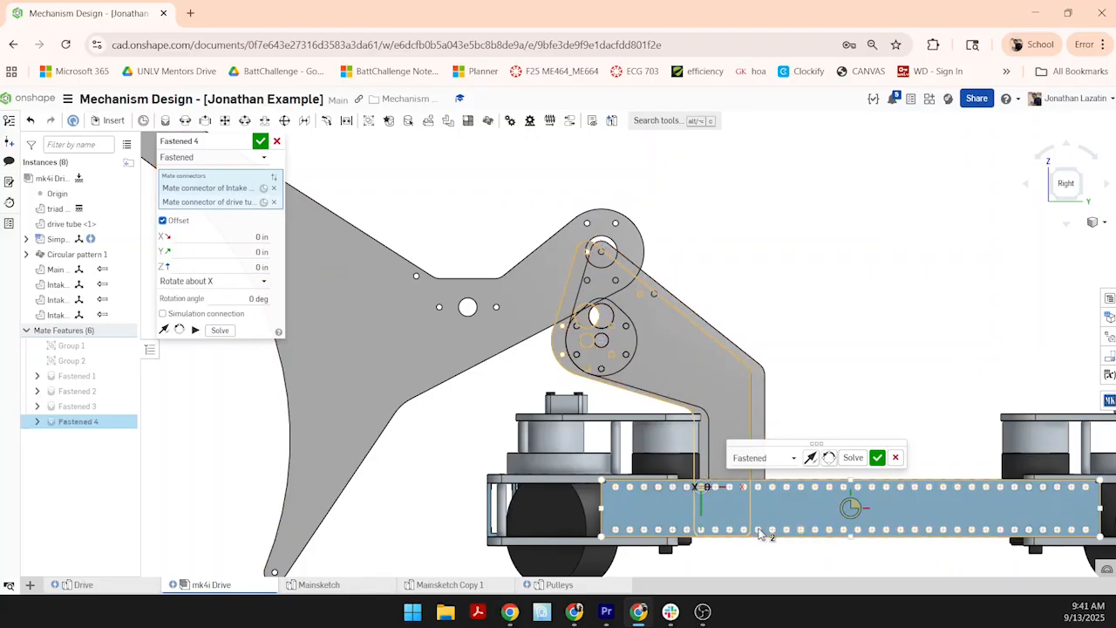
scroll(722, 501, up, 10)
scroll(639, 408, down, 3)
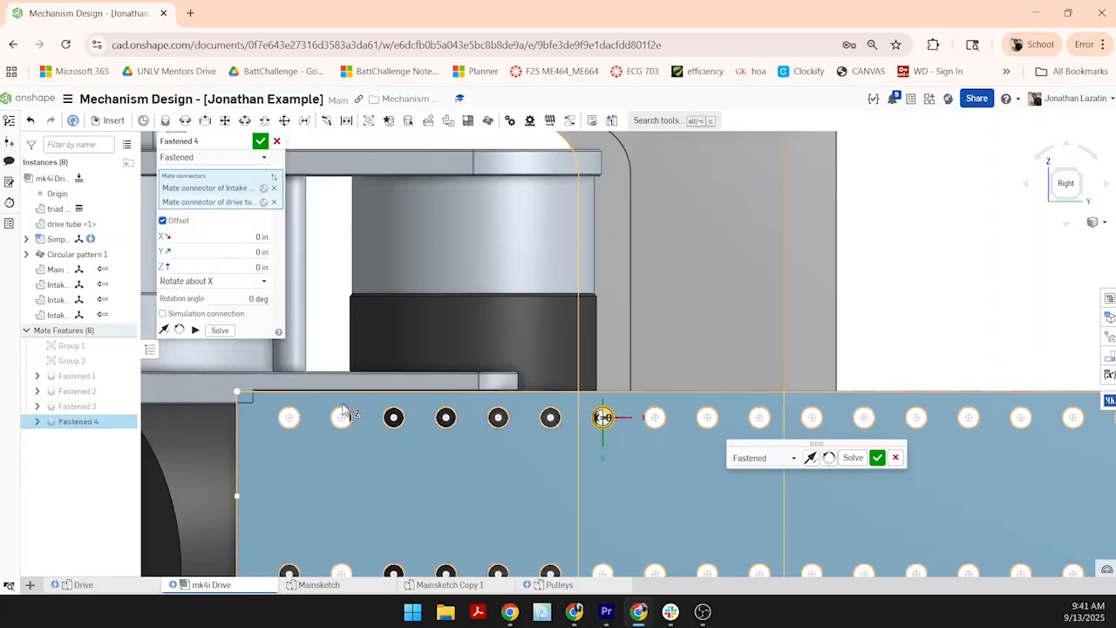
click(261, 236)
text(0.5)
key(Return)
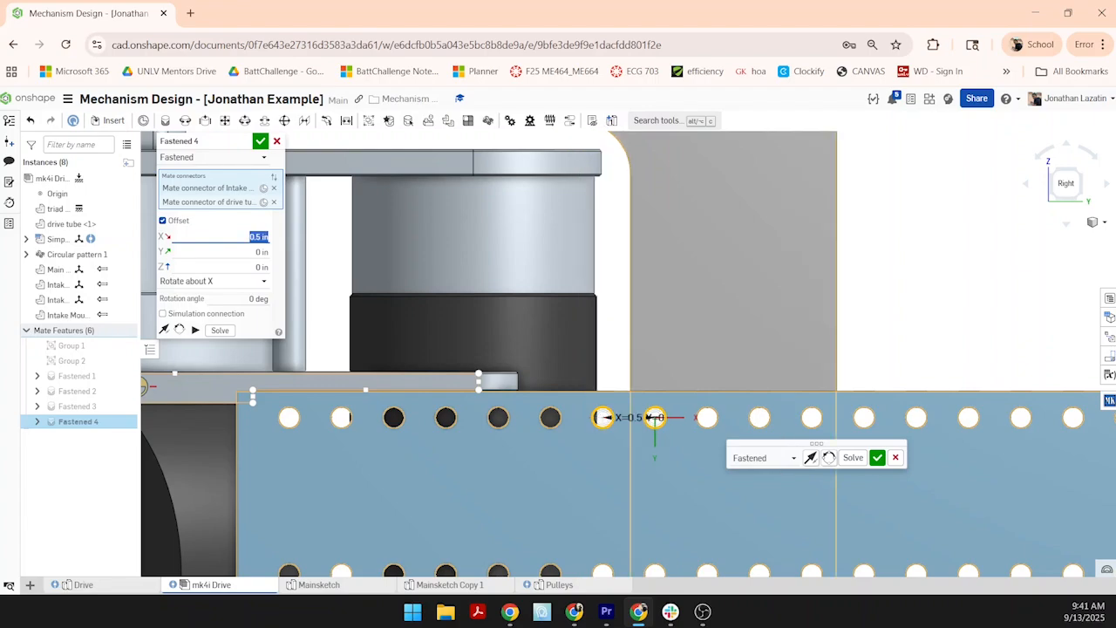
click(260, 141)
- Examine from the side and at an angle how the two Intake Mounting Plates line up on the drive frame
key(f)
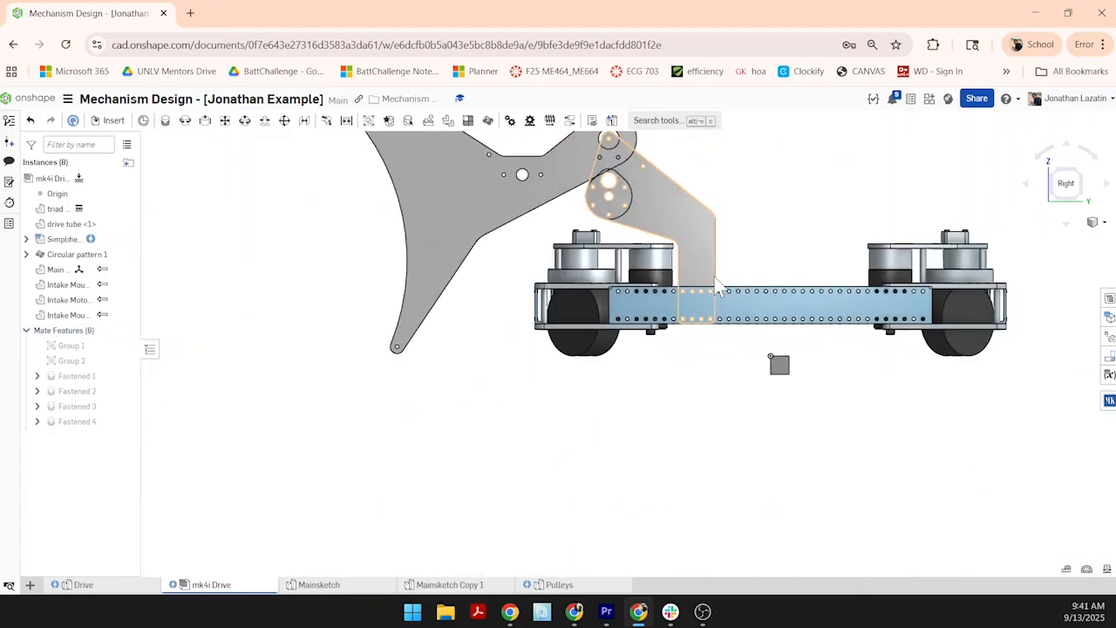
right_drag(823, 282, 752, 315)
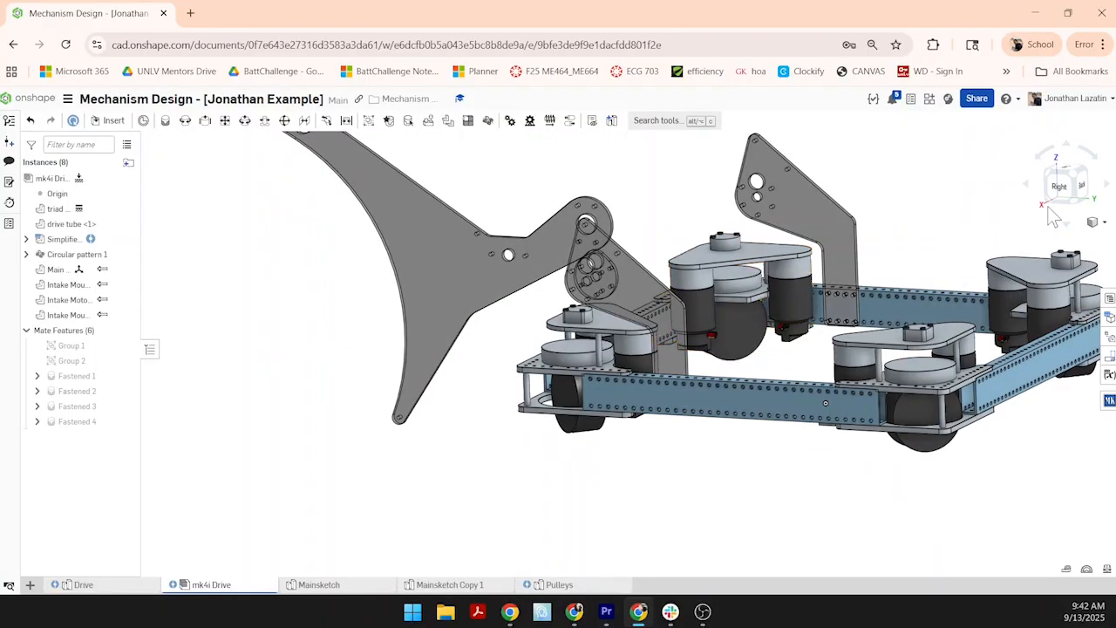
click(1062, 187)
scroll(626, 385, up, 5)
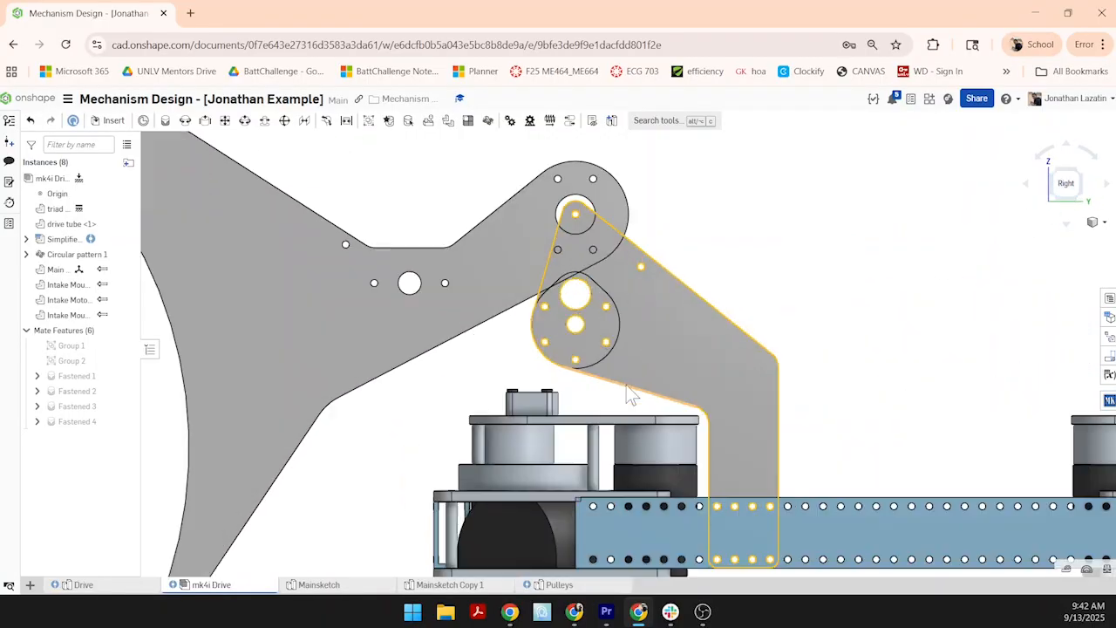
scroll(661, 350, down, 5)
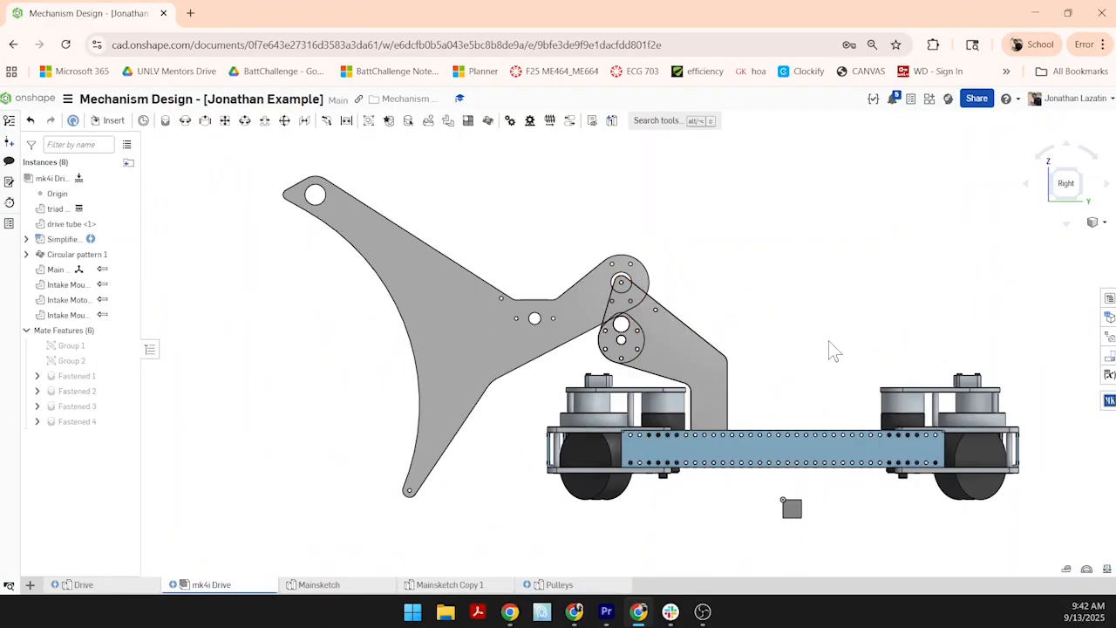
right_drag(834, 348, 732, 326)
scroll(772, 326, down, 1)
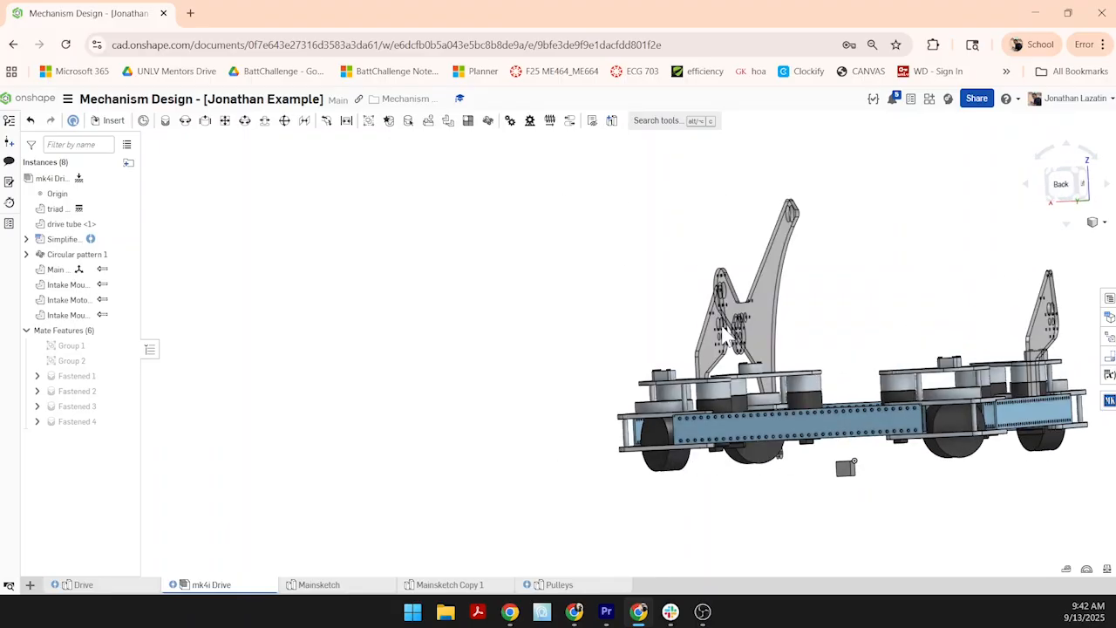
- Measure the parallel distance between the facing sides of the two Intake Mounting Plates and copy the value
scroll(707, 343, up, 5)
click(703, 345)
scroll(705, 345, down, 4)
middle_drag(828, 344, 605, 302)
right_drag(604, 302, 669, 306)
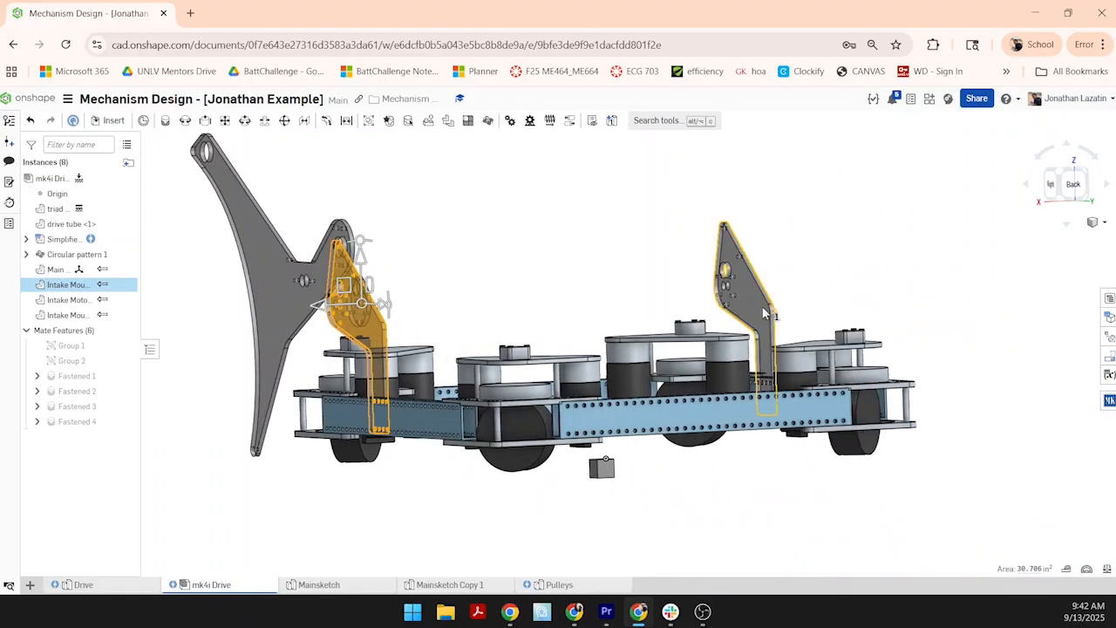
click(764, 317)
click(1027, 568)
key(ctrl+c)
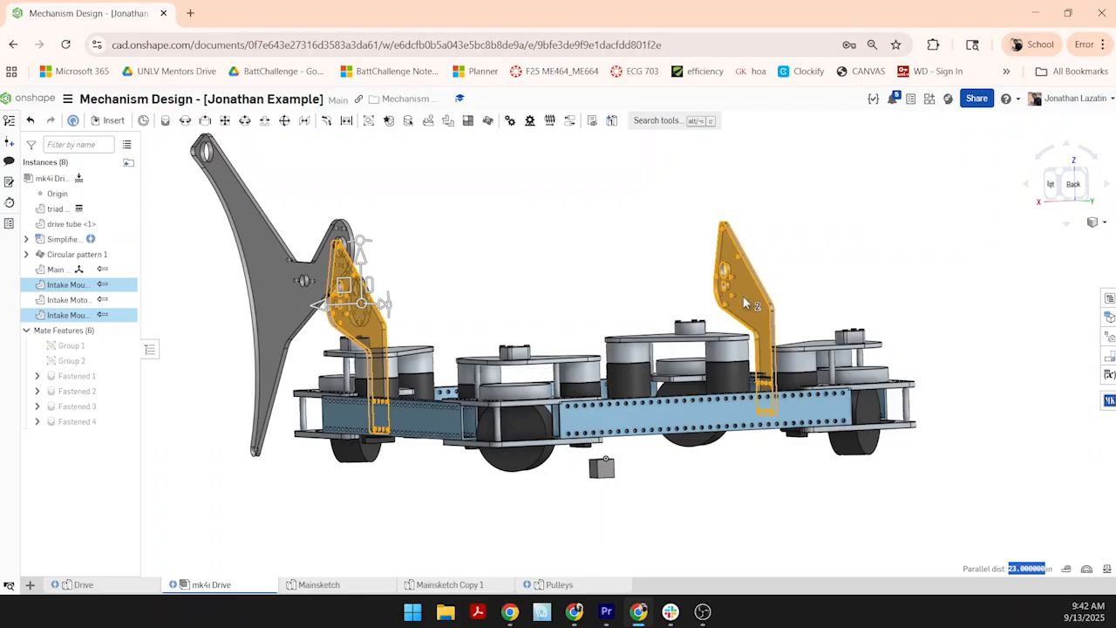
- Search the MKCad parts library for hex and open the insert options of the 1/2" Hex Shaft (Configurable)
right_drag(406, 305, 366, 303)
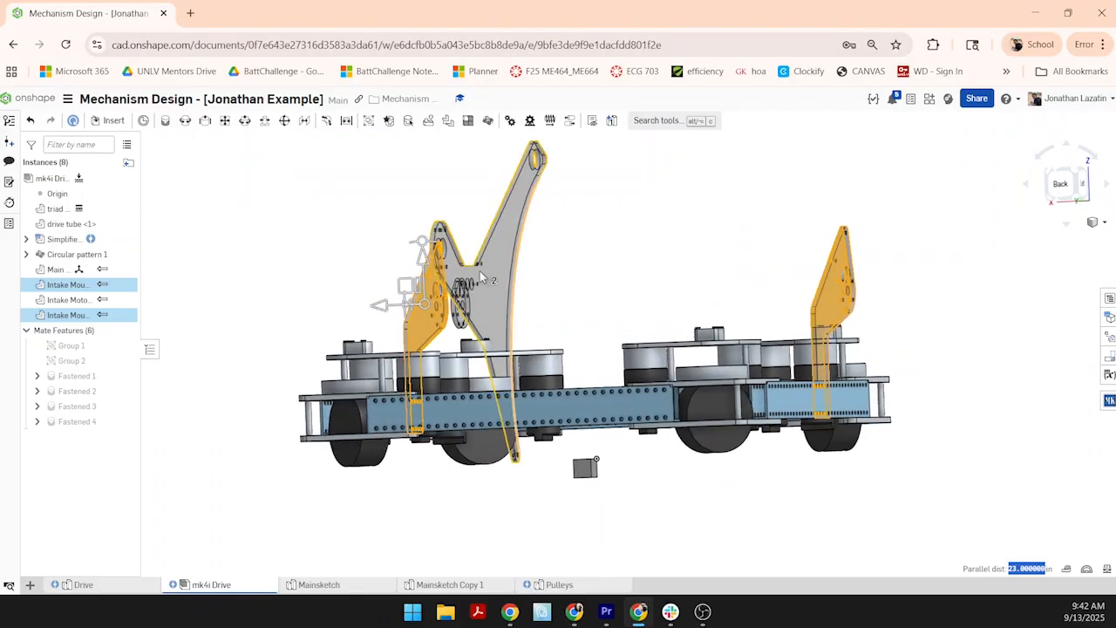
click(1108, 400)
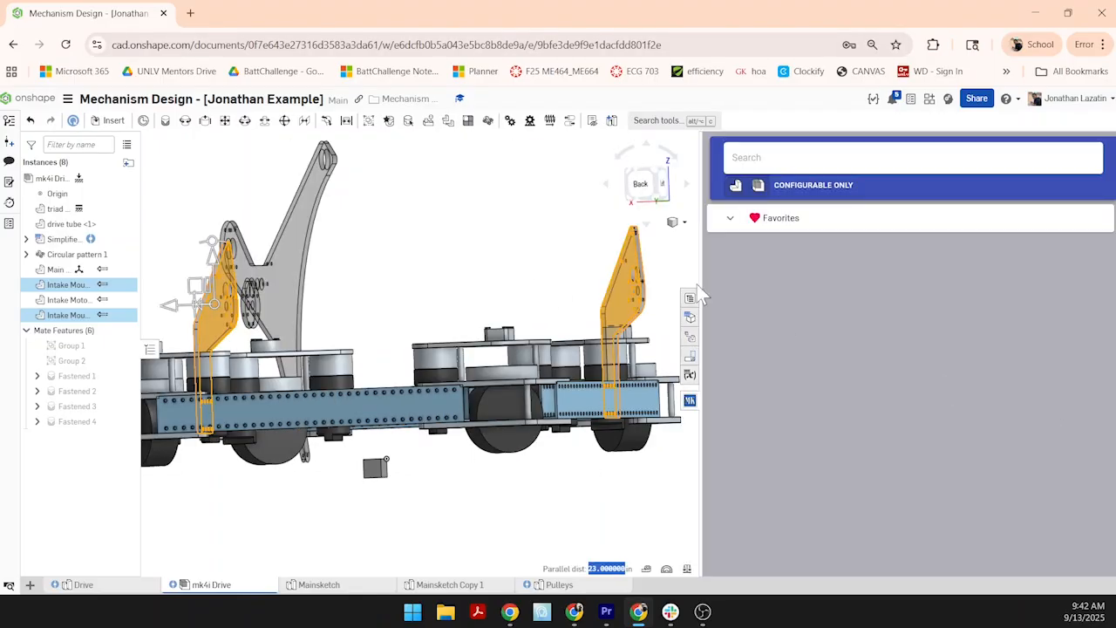
text(hexz)
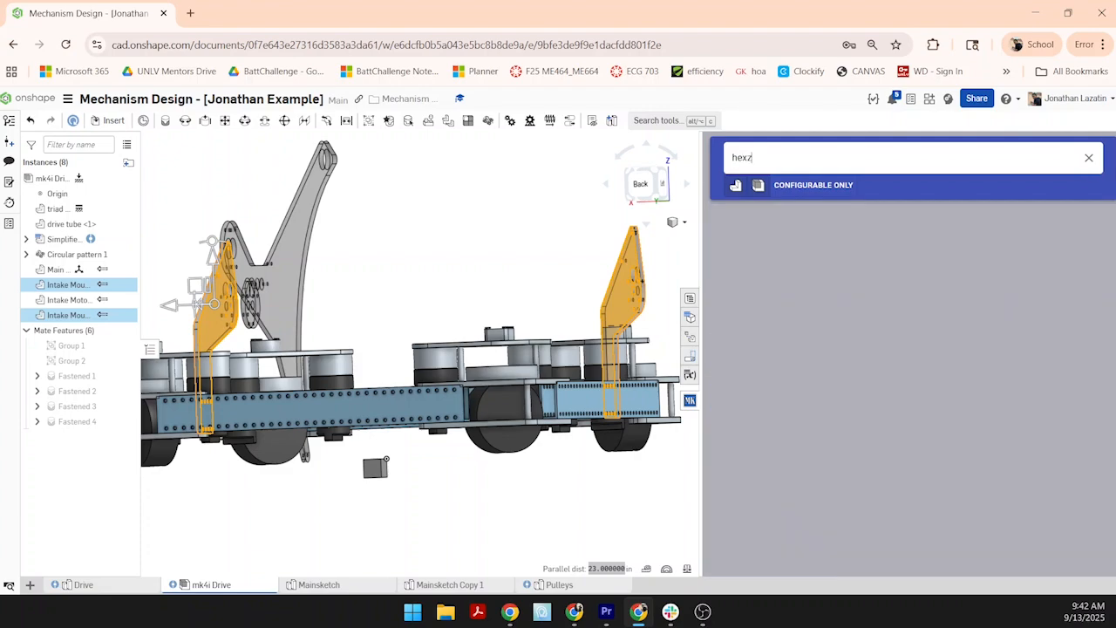
key(BackSpace)
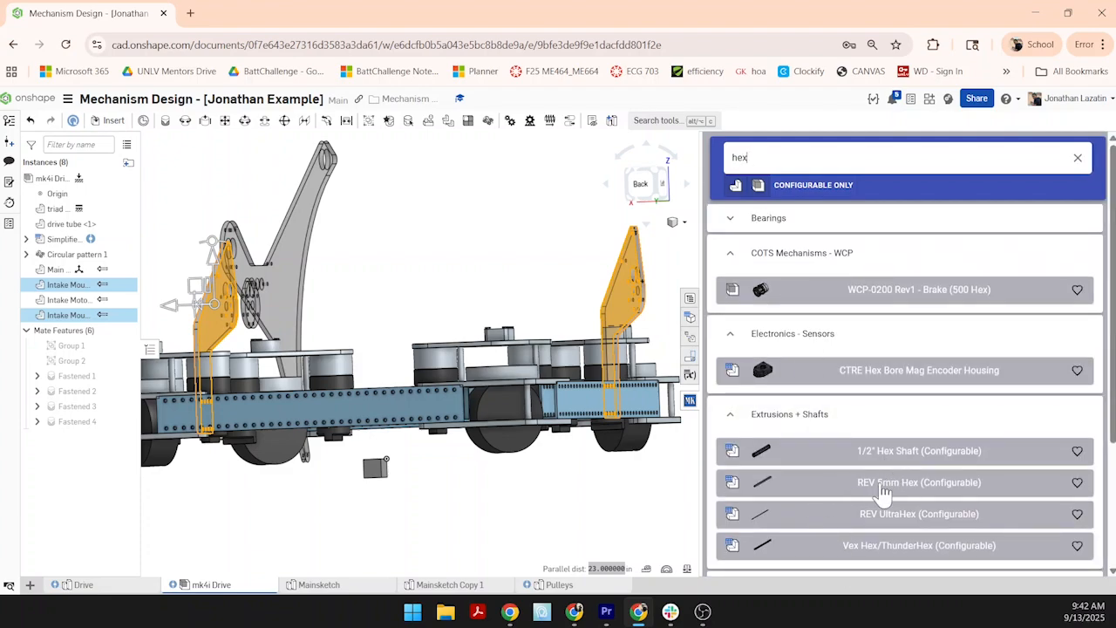
click(887, 455)
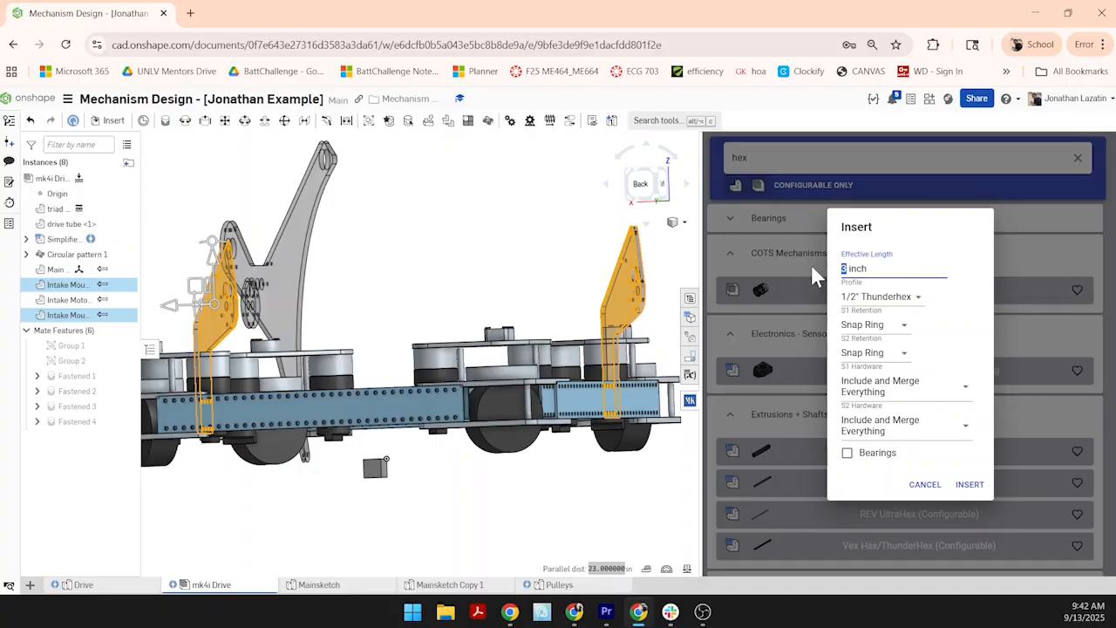
- Set the hex shaft's effective length to 23 inch and its S1 and S2 retention to Bolt + Washer
key(ctrl+v)
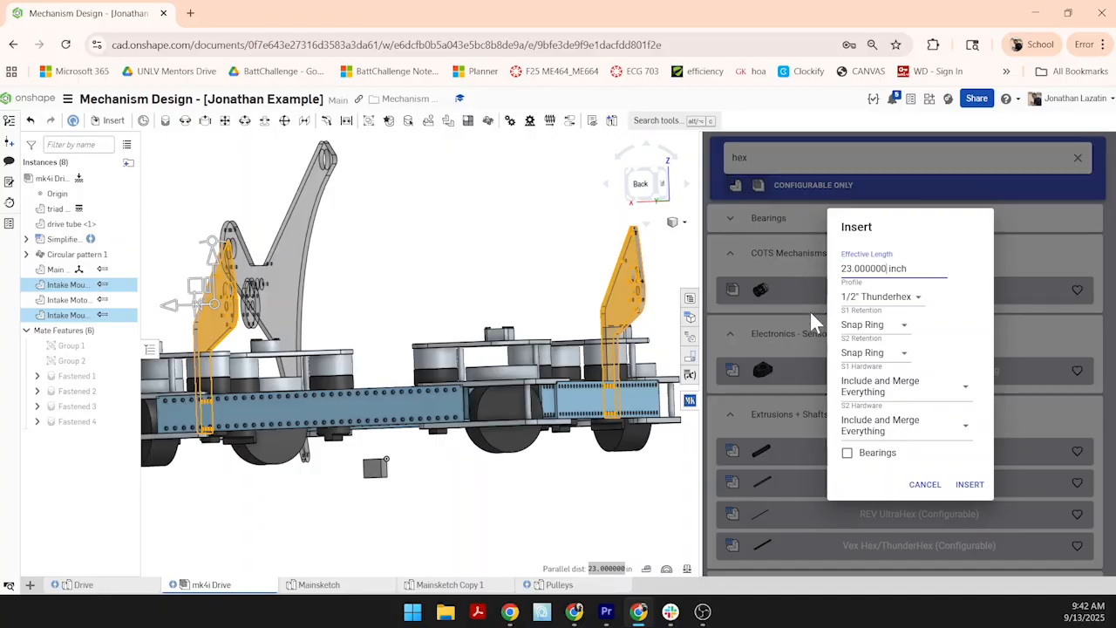
click(902, 327)
click(902, 353)
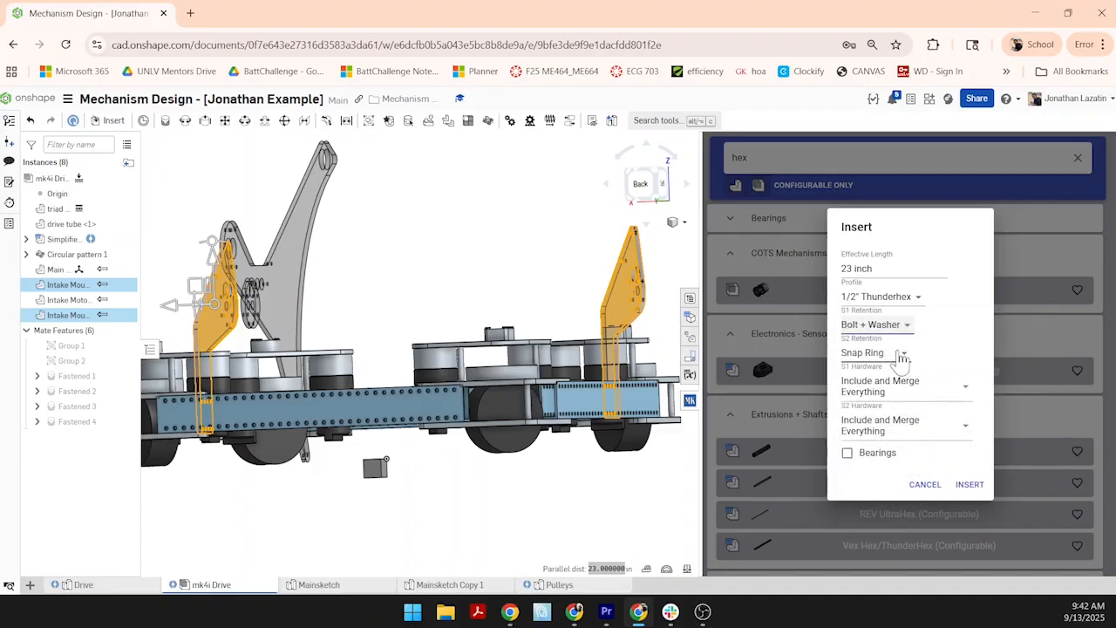
click(902, 358)
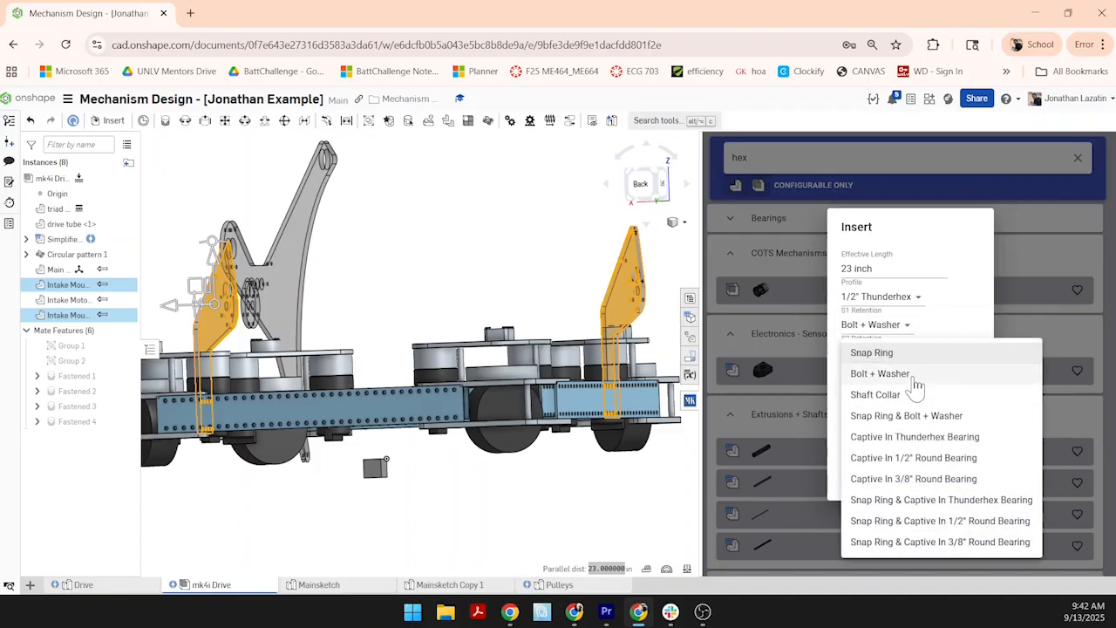
click(911, 375)
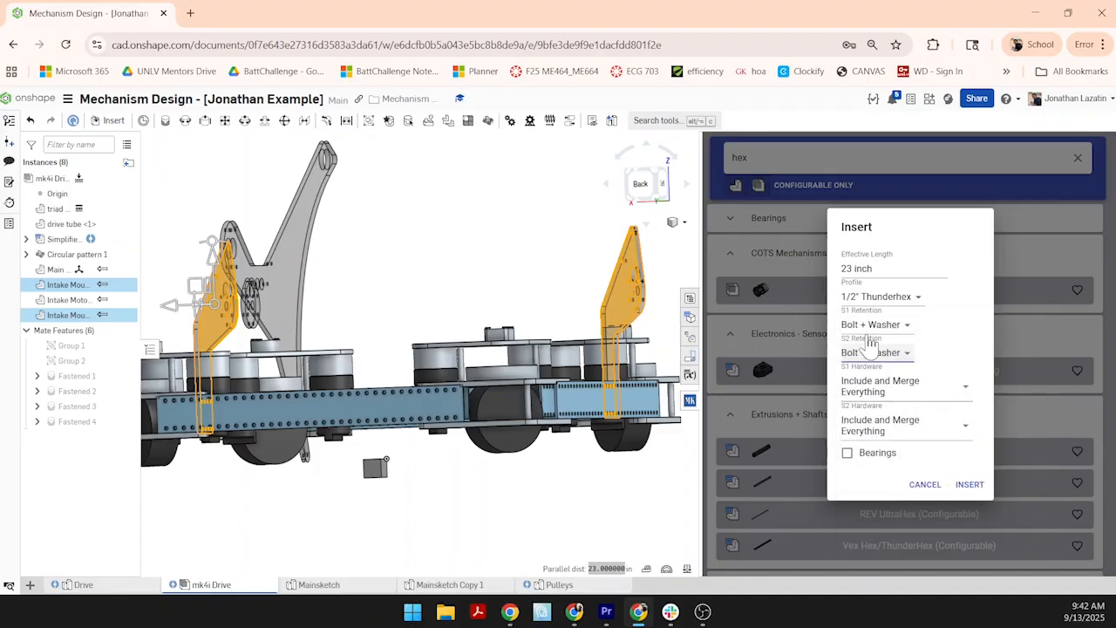
- Set the shaft's S1 and S2 hardware options to Don't Include
click(894, 394)
click(876, 428)
click(881, 417)
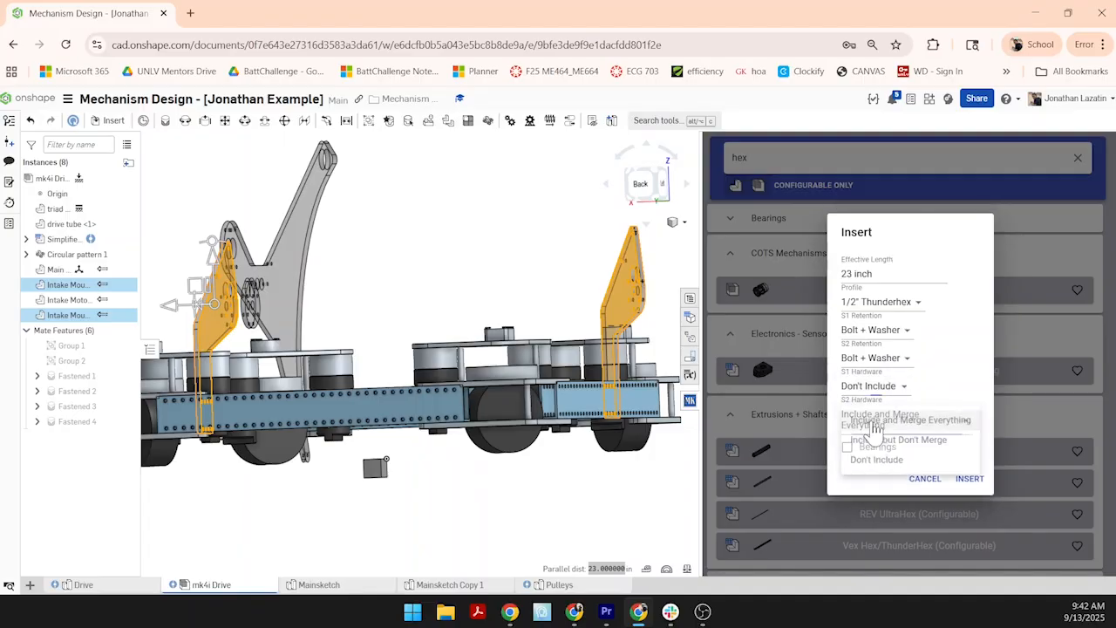
click(893, 463)
- Examine the hole at the upper tip of the Intake Mounting Plate from several angles
scroll(523, 348, up, 5)
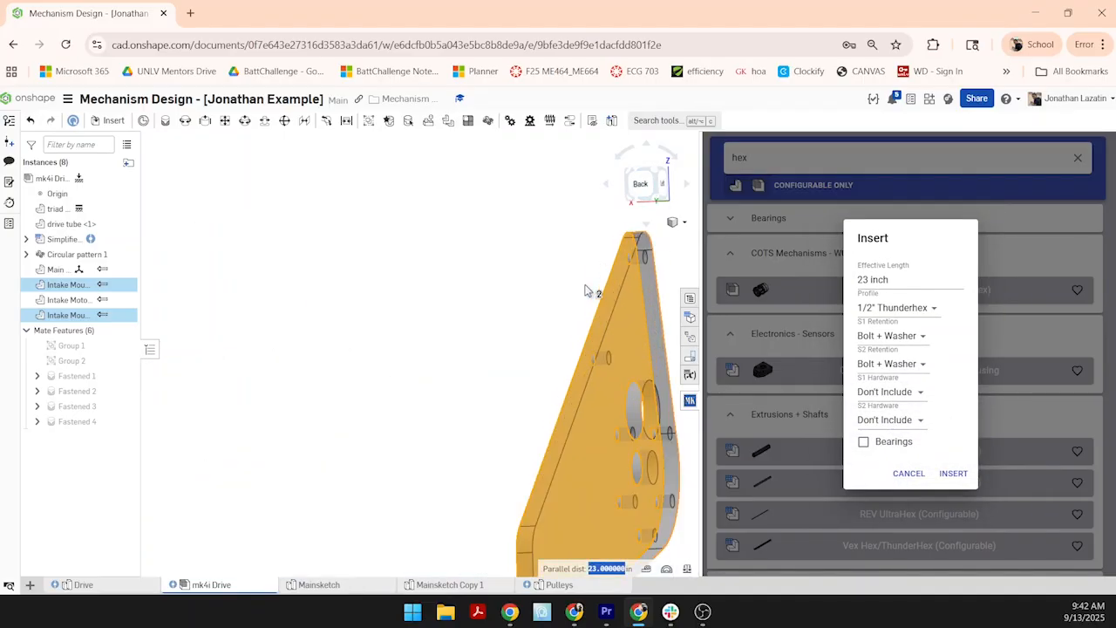
scroll(545, 303, up, 4)
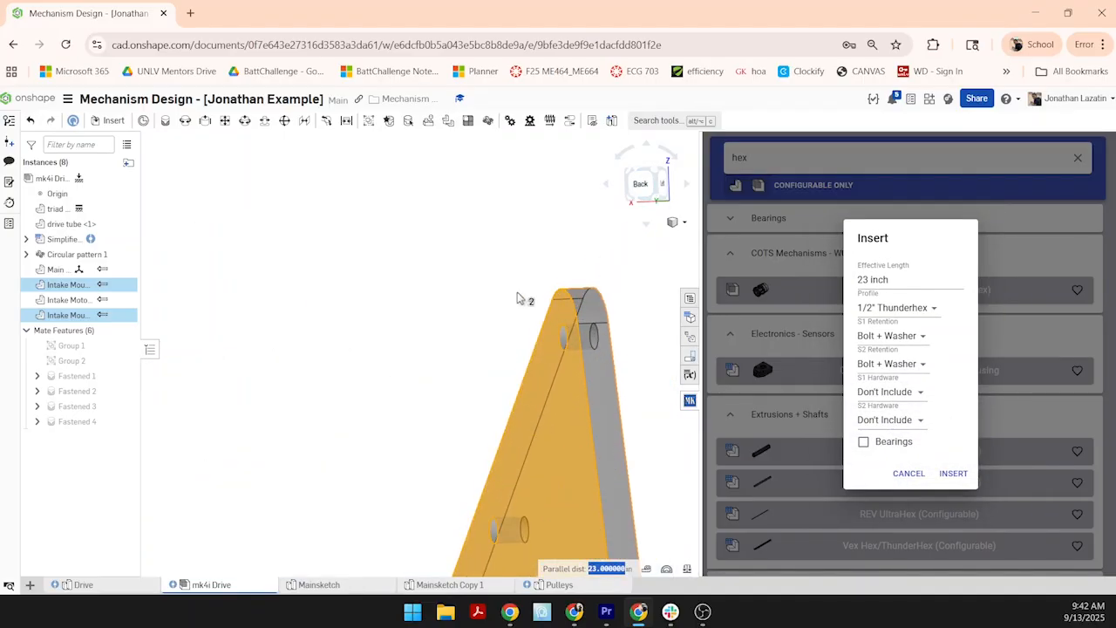
middle_drag(534, 315, 484, 286)
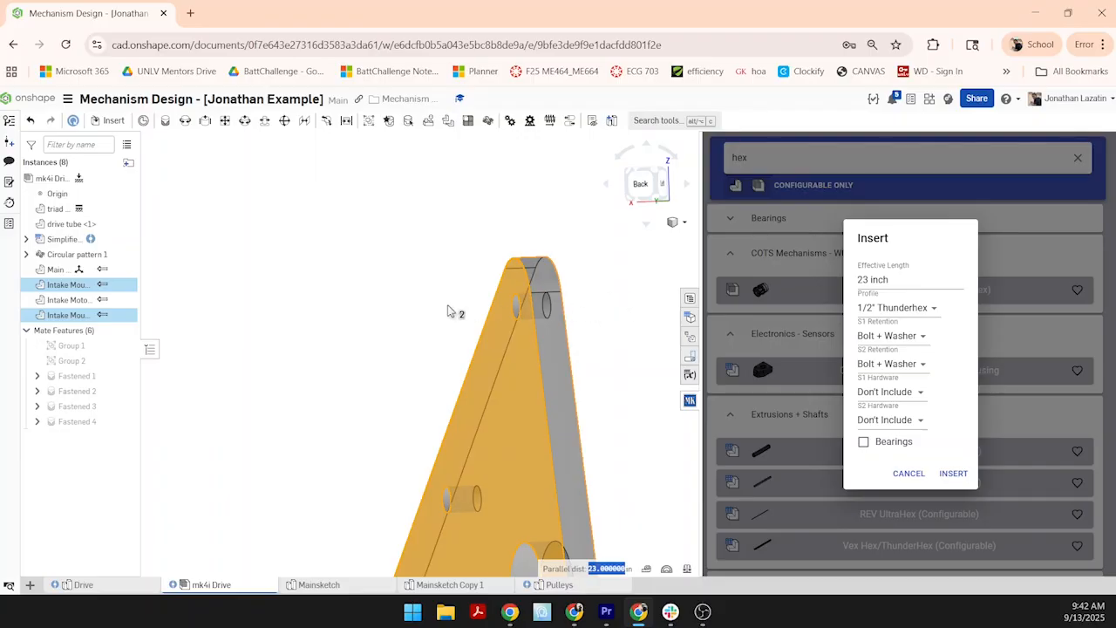
scroll(458, 308, down, 6)
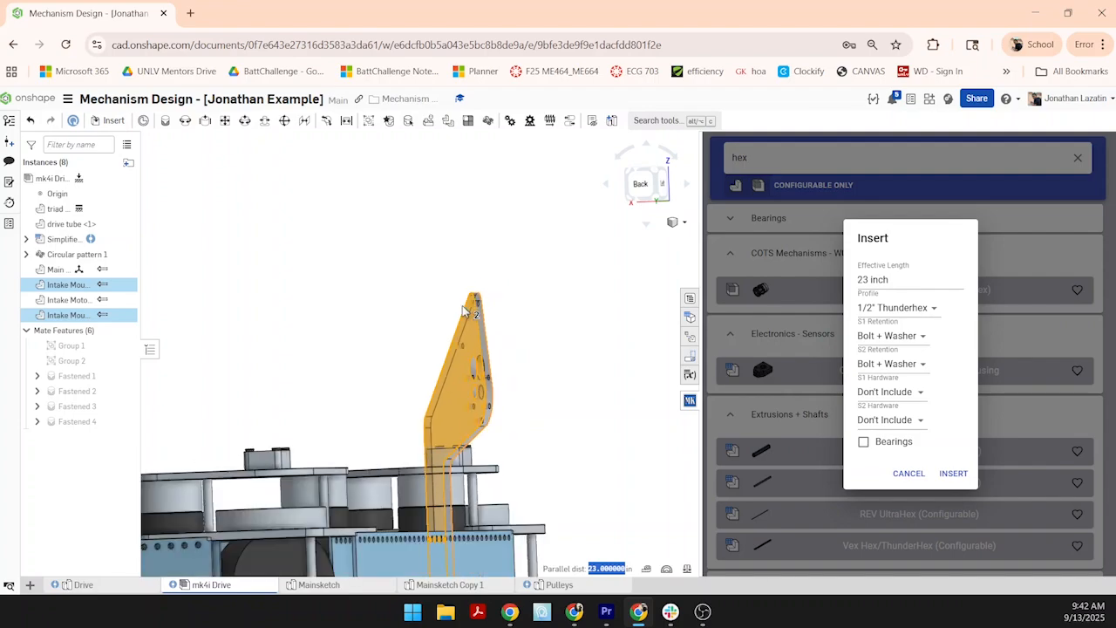
scroll(464, 312, up, 4)
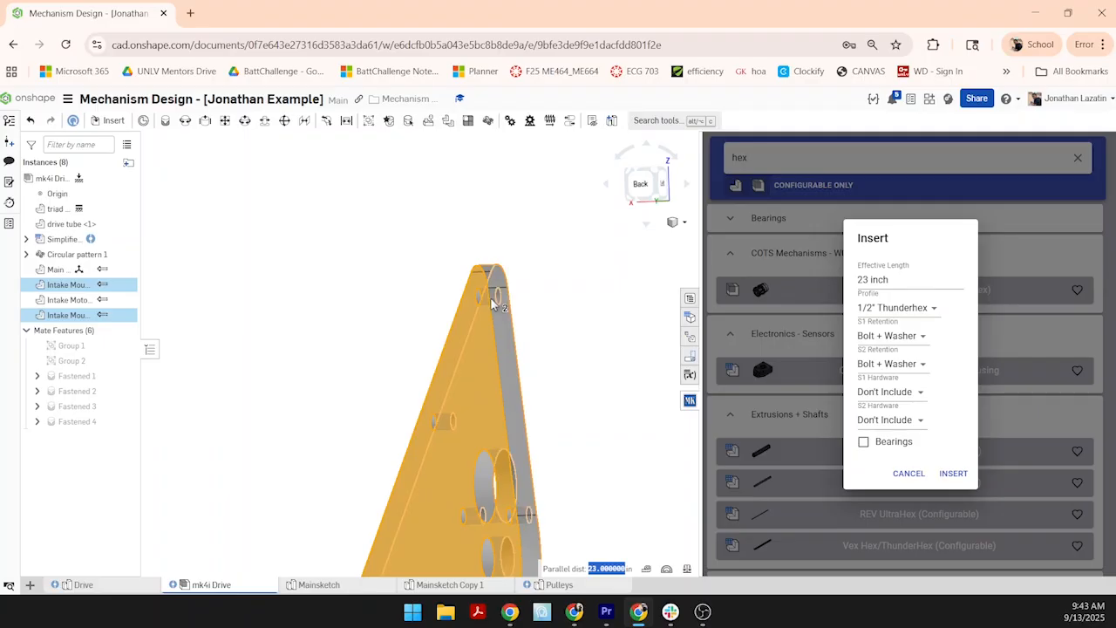
scroll(490, 295, up, 3)
right_drag(484, 285, 494, 284)
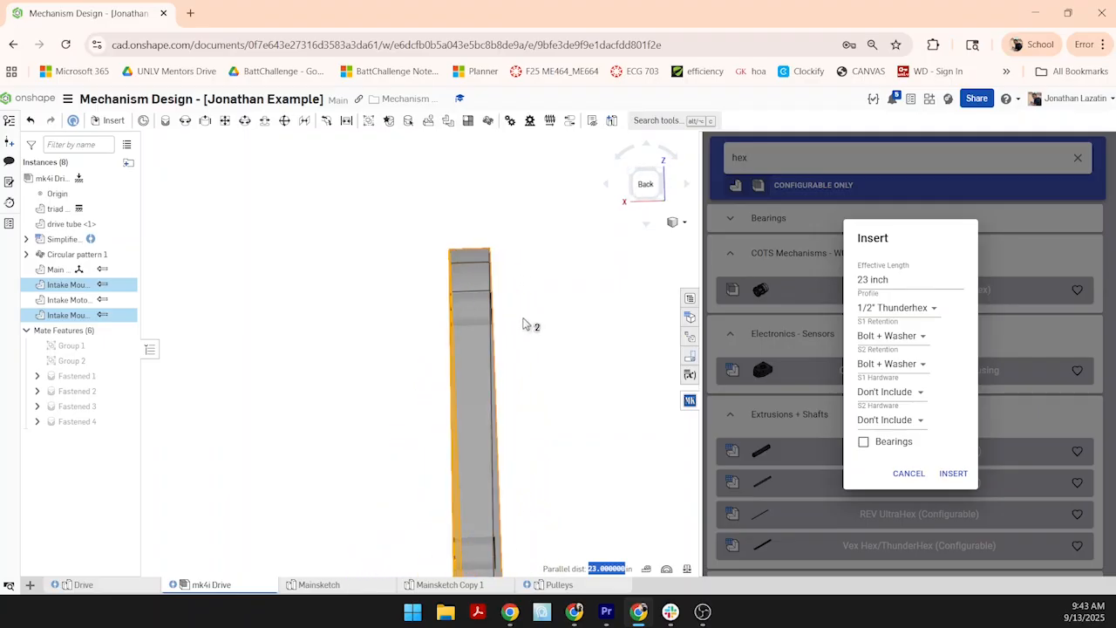
right_drag(528, 323, 668, 366)
- Insert the configured 1/2" Hex Shaft into the mk4i Drive assembly
click(953, 474)
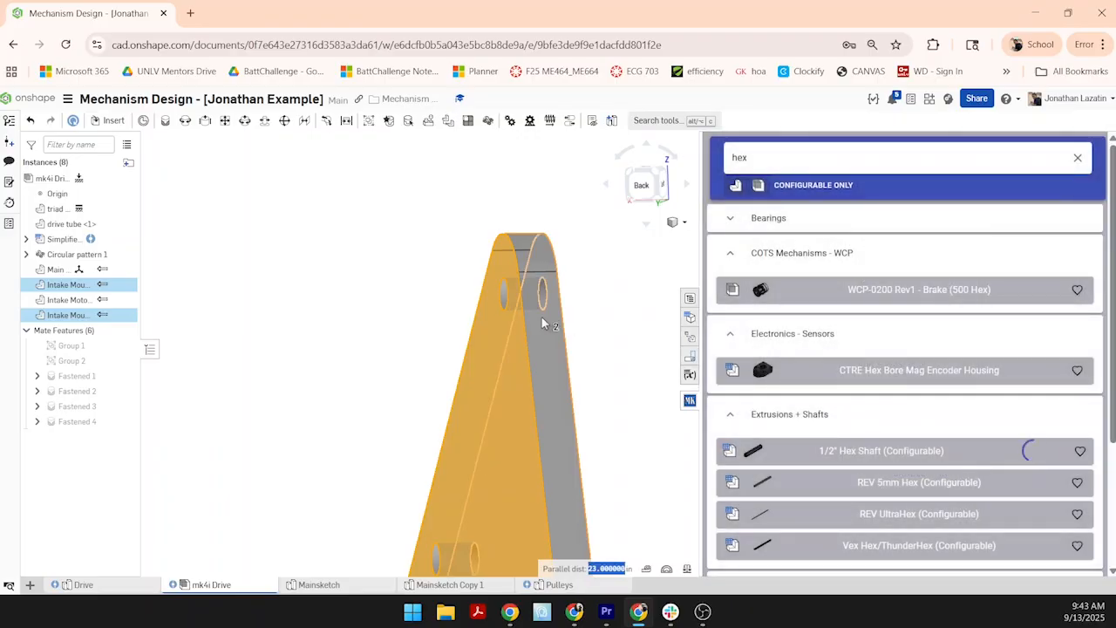
scroll(696, 394, down, 5)
scroll(645, 410, up, 5)
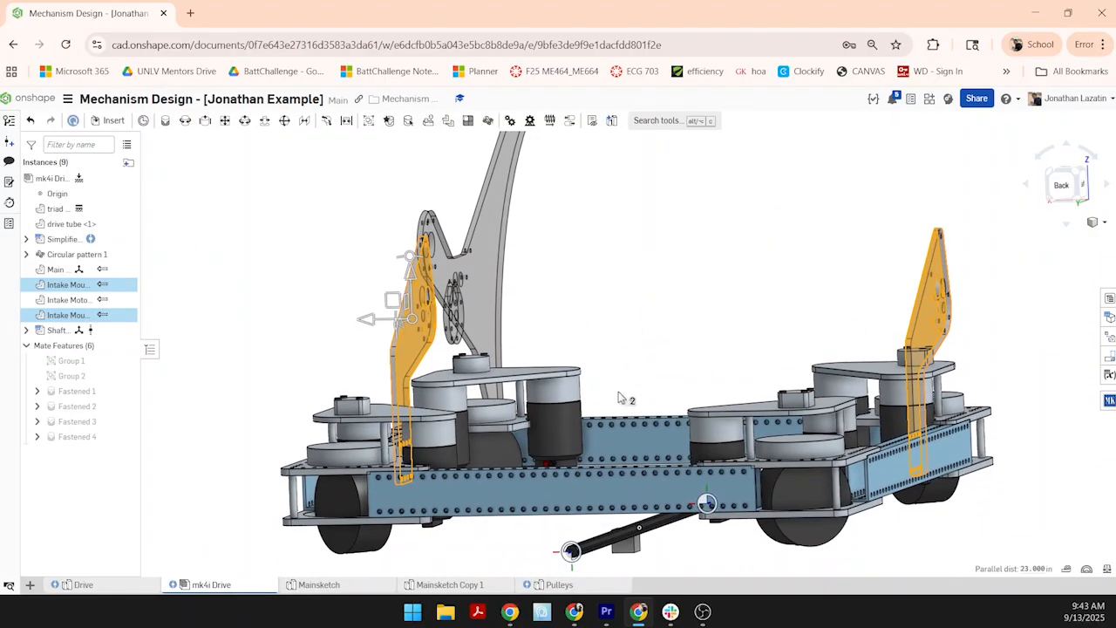
- Start a Fastened mate from the mate connector at the centre of the hex shaft's end face
key(f)
scroll(567, 558, up, 5)
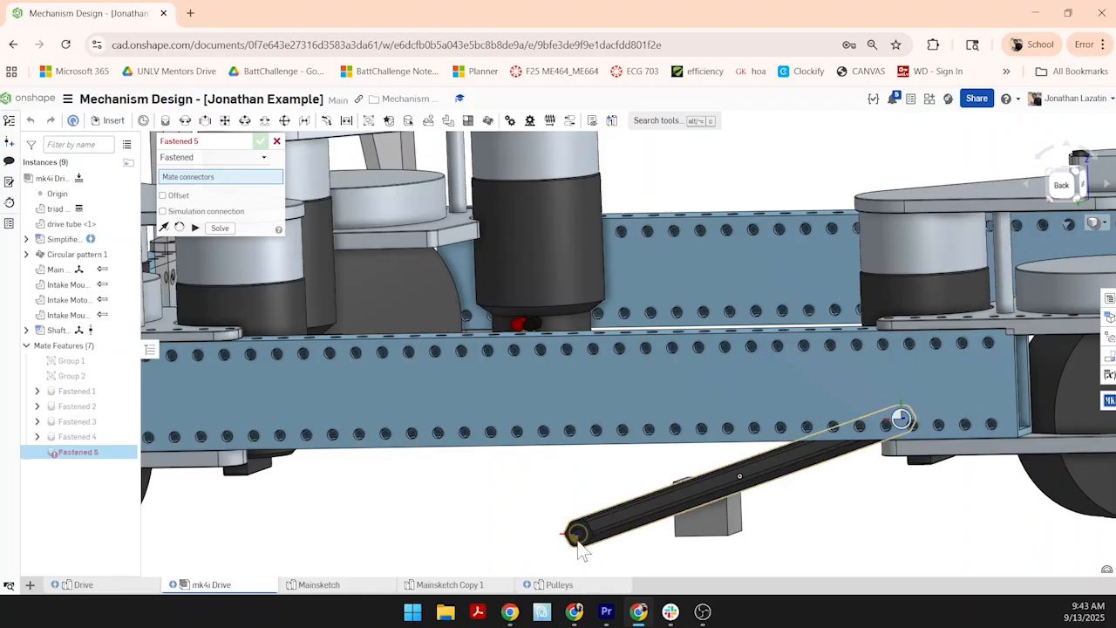
scroll(579, 540, up, 3)
scroll(570, 529, down, 1)
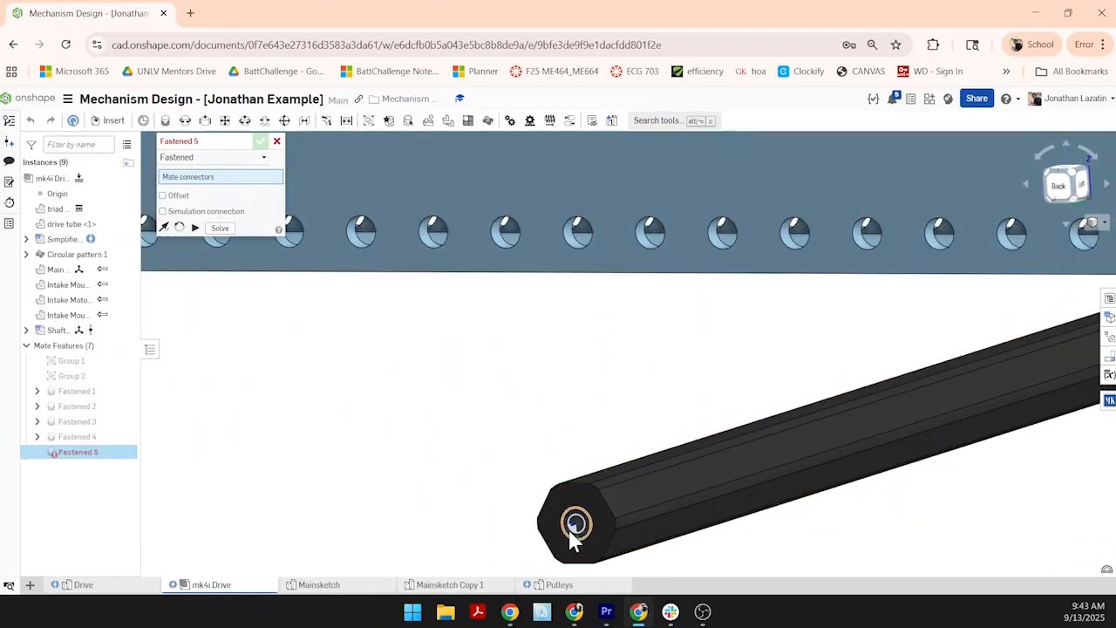
click(575, 523)
click(574, 529)
- Fasten the shaft end to the inner side of the Intake Mounting Plate's uppermost hole and accept the mate
scroll(558, 488, down, 5)
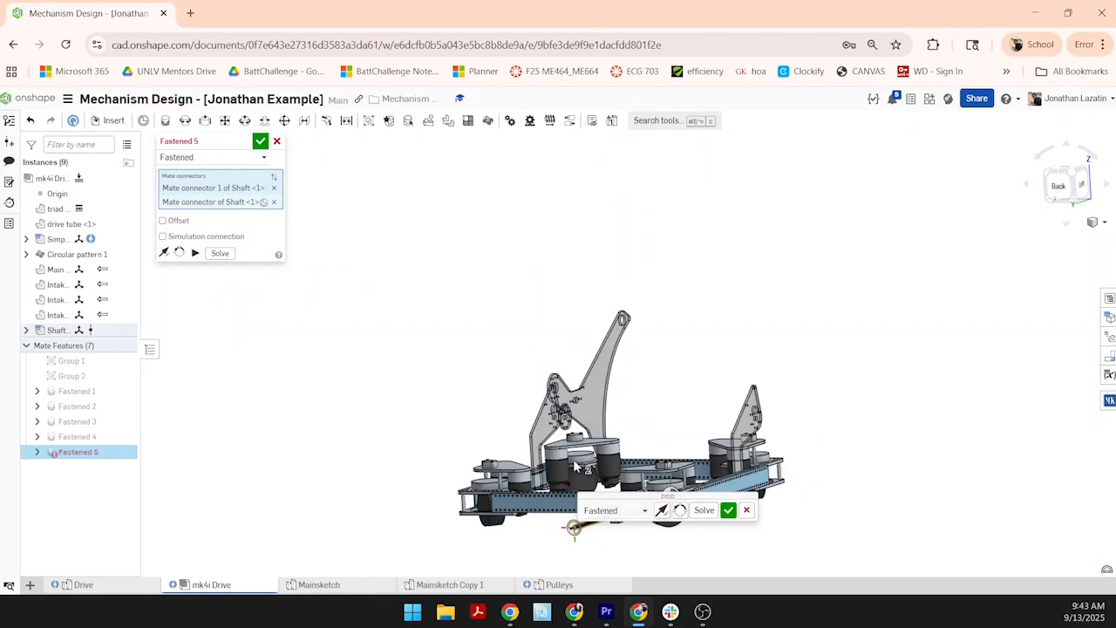
scroll(508, 420, up, 5)
scroll(672, 410, down, 3)
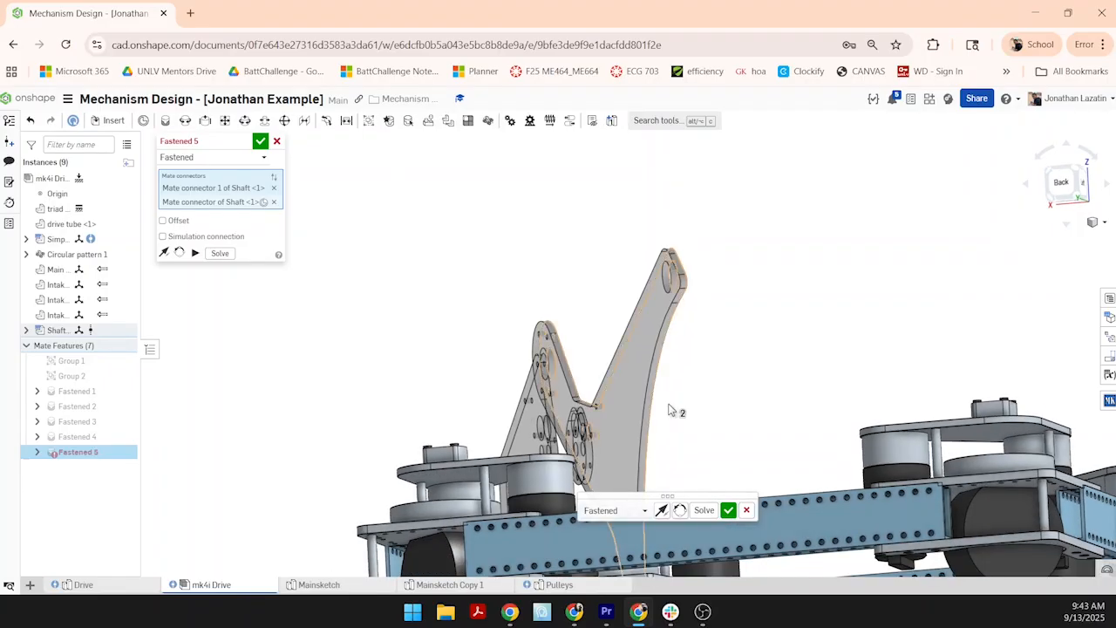
right_drag(672, 410, 680, 349)
scroll(702, 286, up, 5)
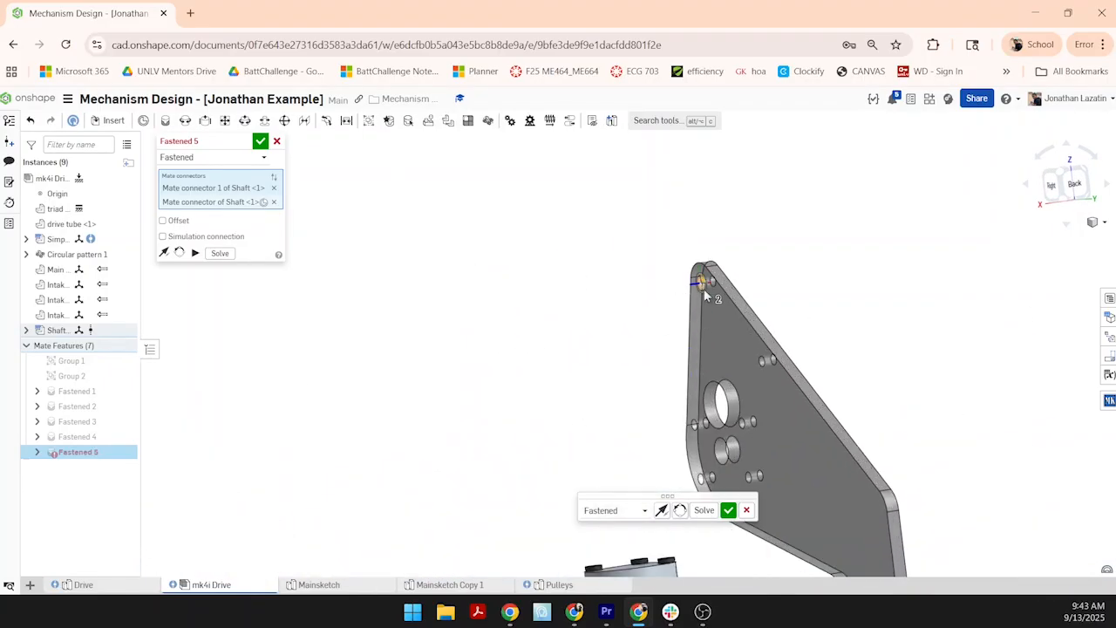
scroll(704, 289, up, 3)
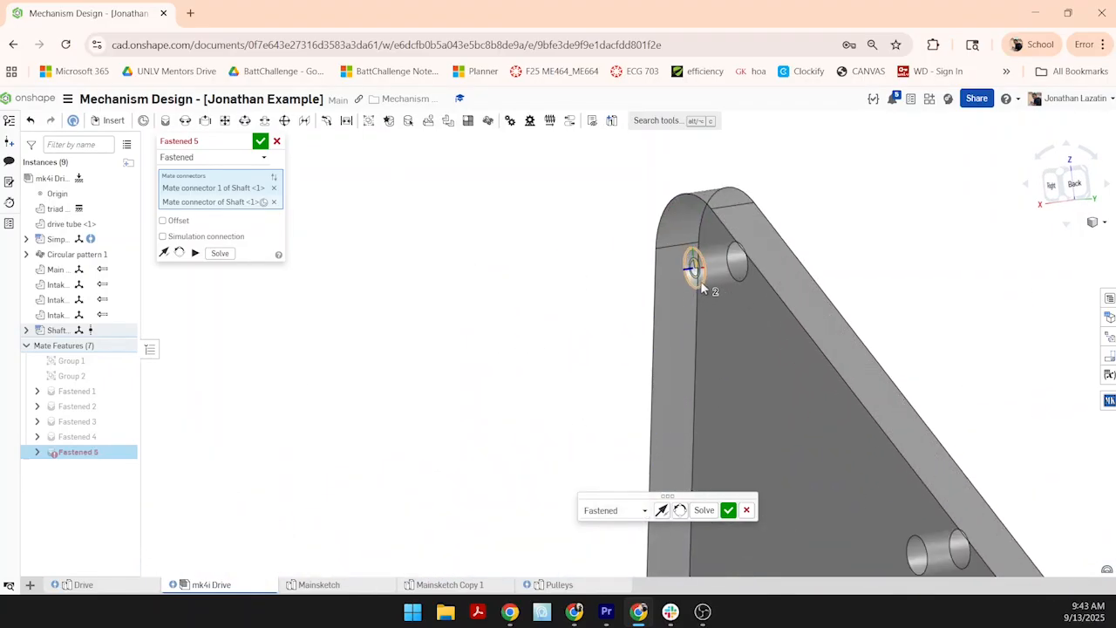
click(700, 280)
scroll(693, 305, down, 5)
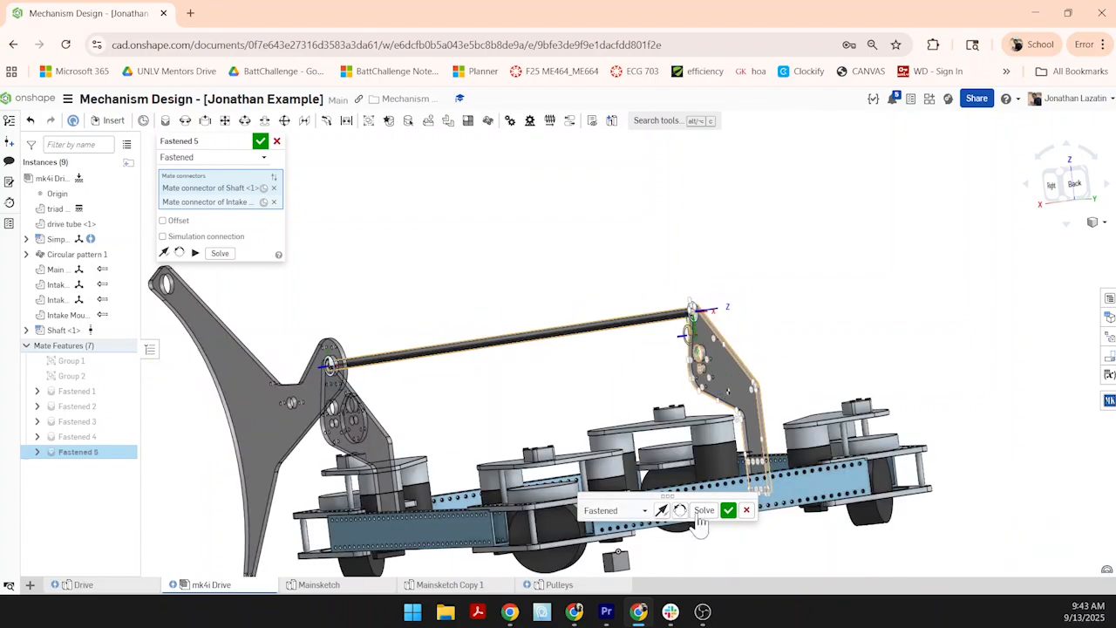
click(260, 141)
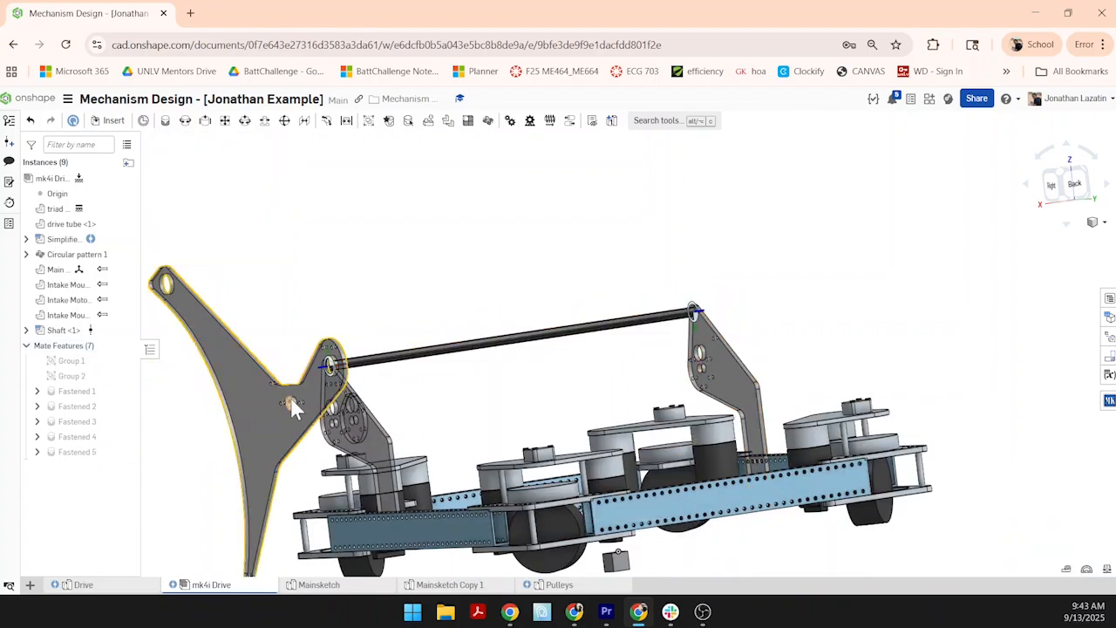
- Search the MKCad parts library for spacer and open the insert options of the .196" ID .375" OD Aluminum Spacer (WCP)
right_drag(316, 341, 308, 258)
mouse_move(366, 393)
right_down()
mouse_move(262, 399)
mouse_move(376, 397)
right_up()
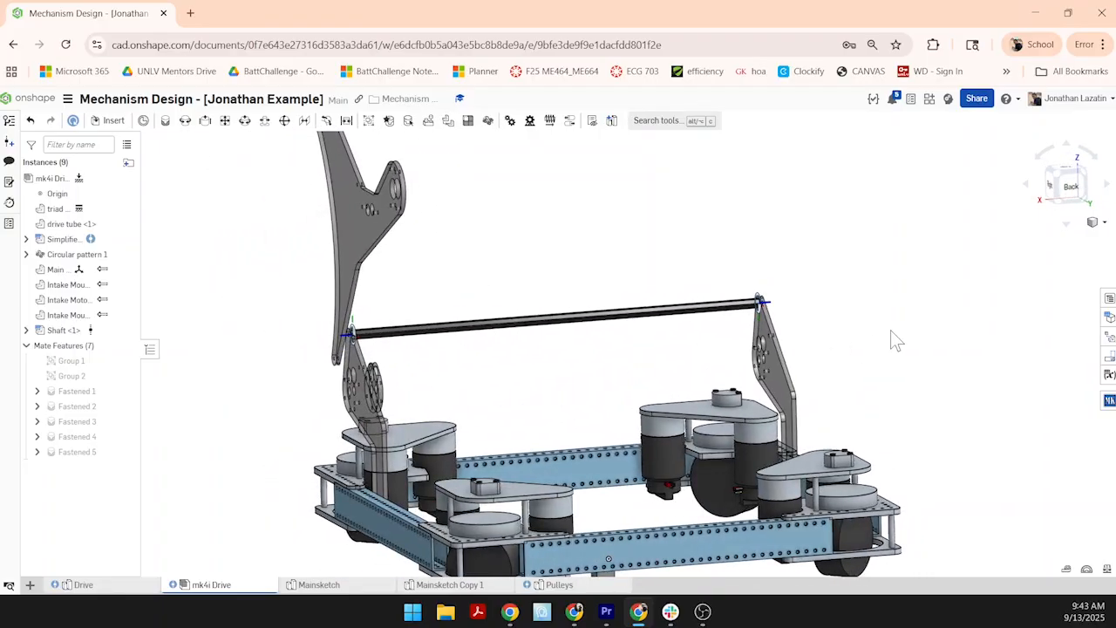
click(1106, 401)
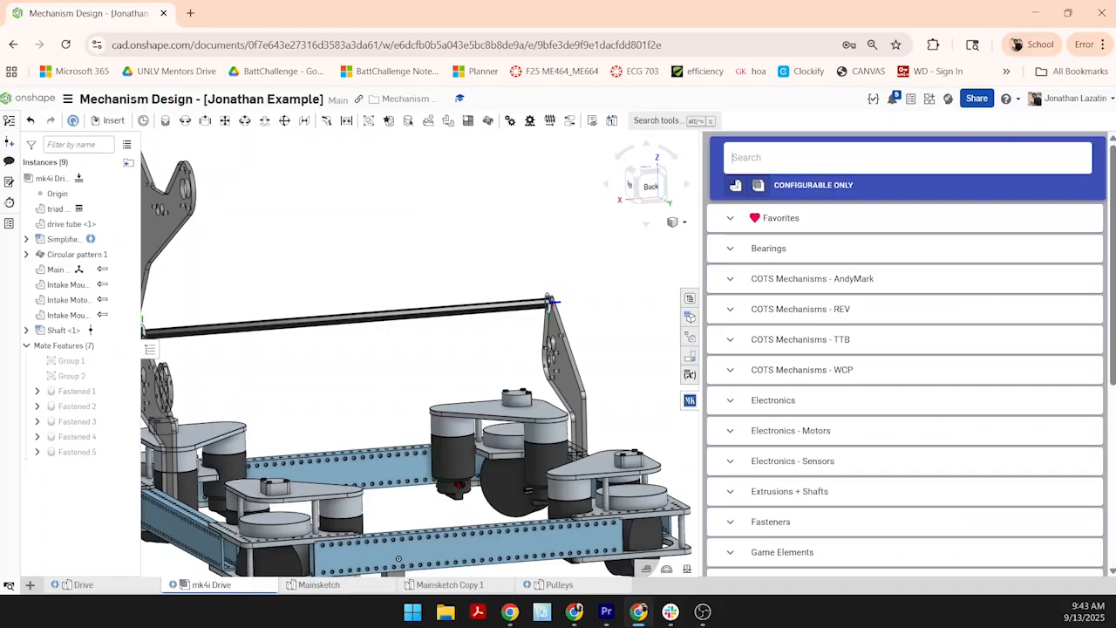
scroll(170, 379, up, 2)
middle_drag(178, 375, 403, 376)
scroll(404, 375, up, 6)
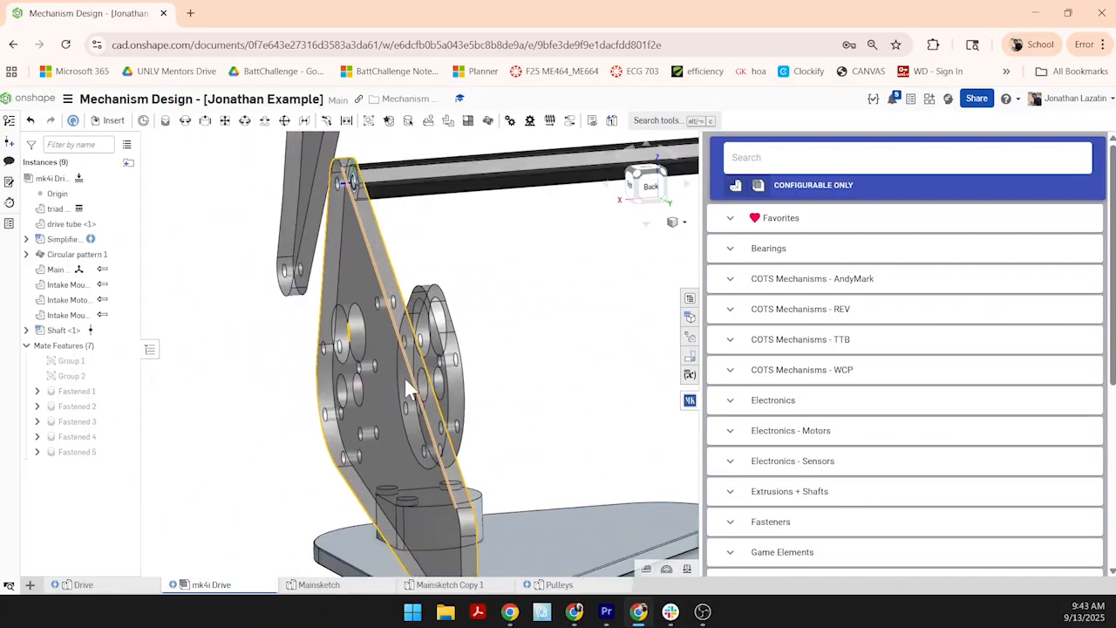
right_drag(452, 367, 471, 366)
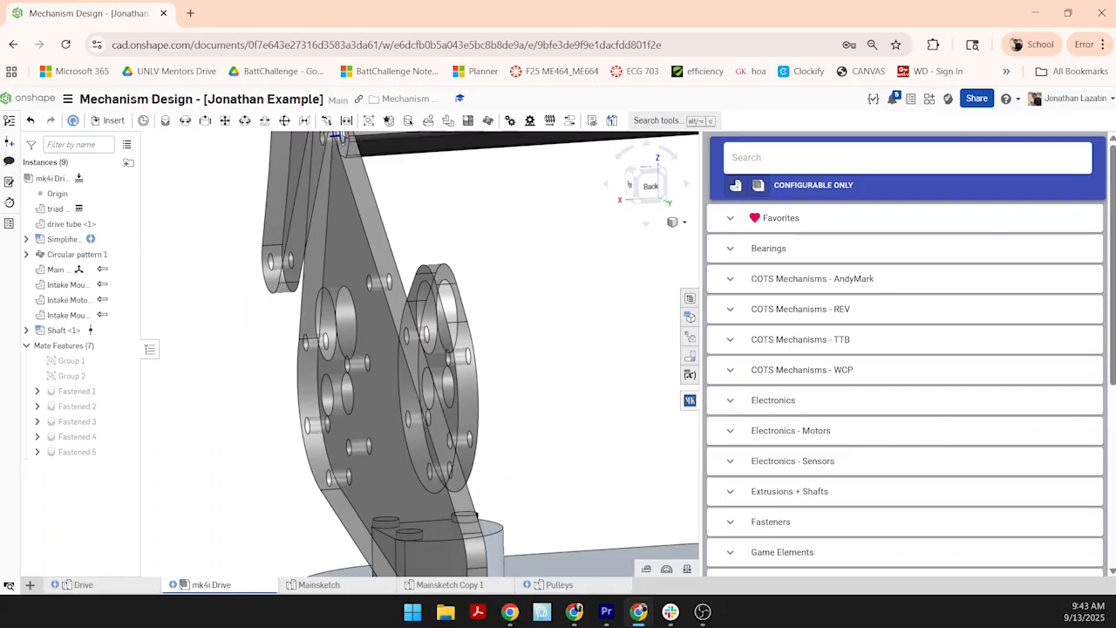
text(spacer)
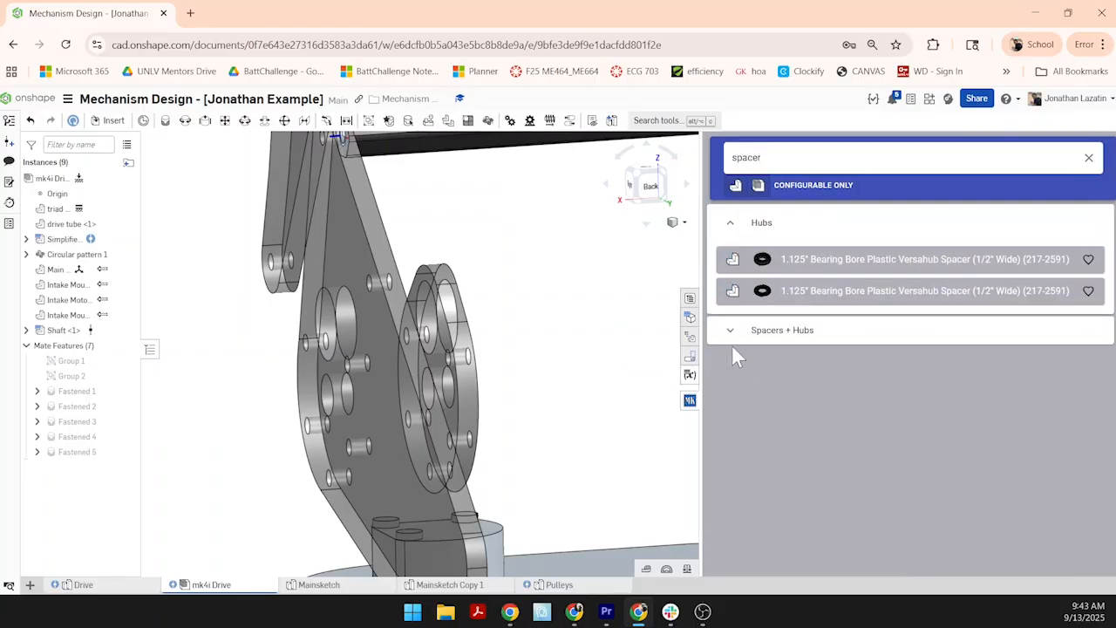
click(735, 342)
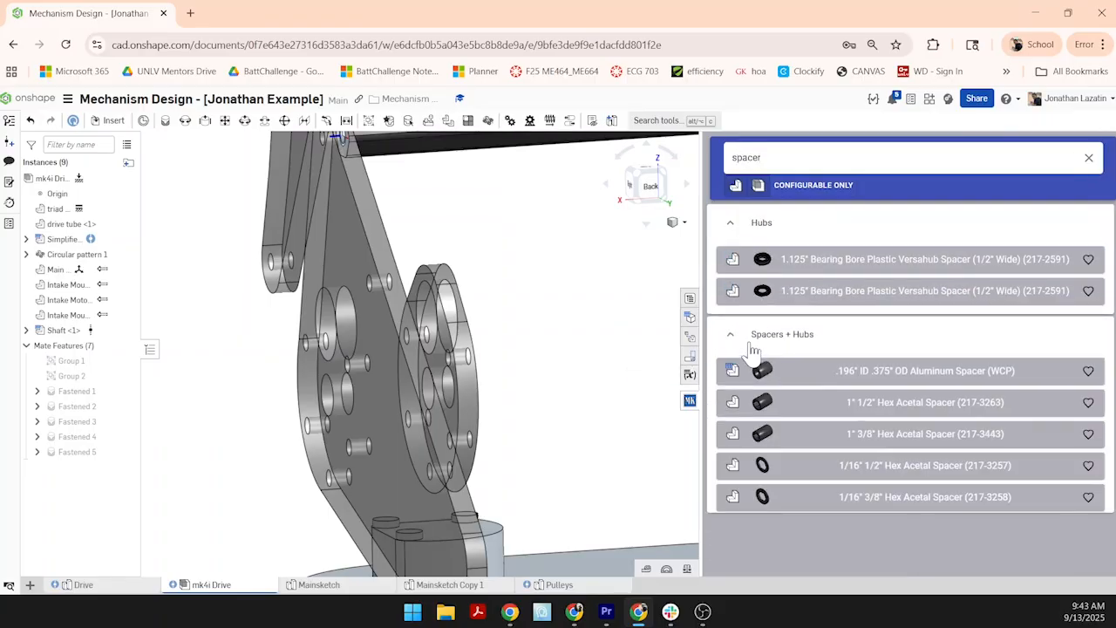
click(851, 374)
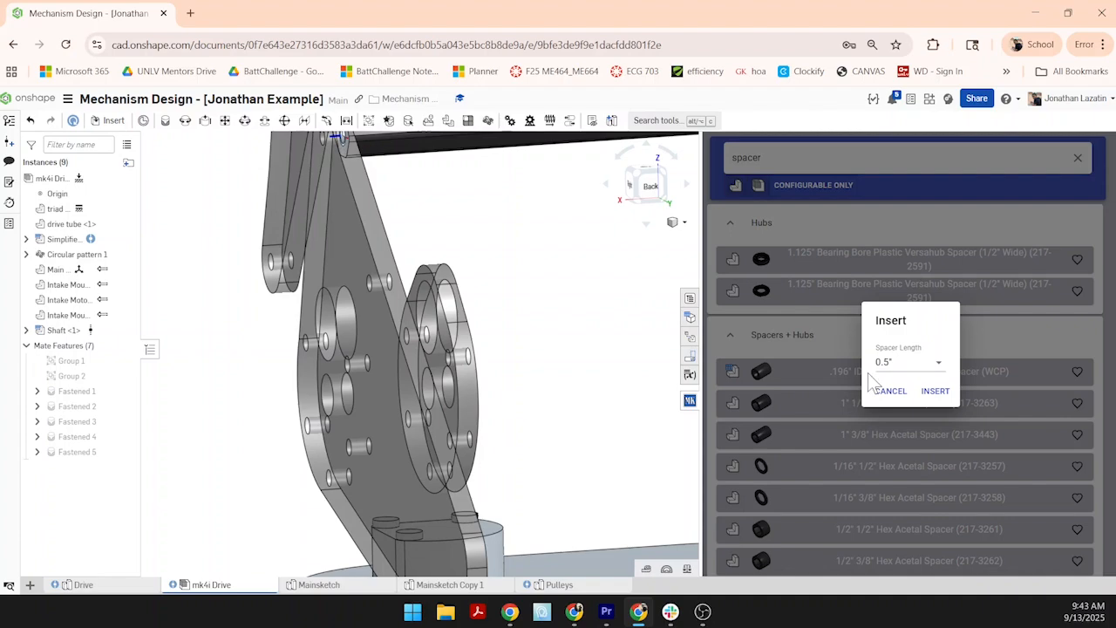
- Set the spacer length to 1", insert the spacer into the assembly, and close the parts library
click(917, 373)
click(909, 367)
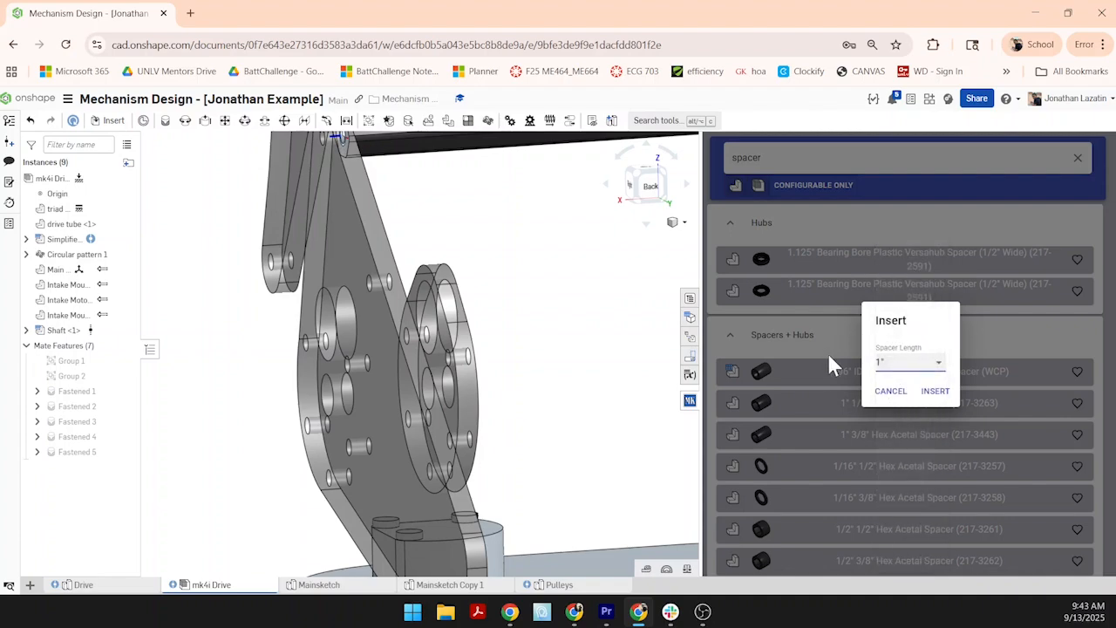
click(935, 392)
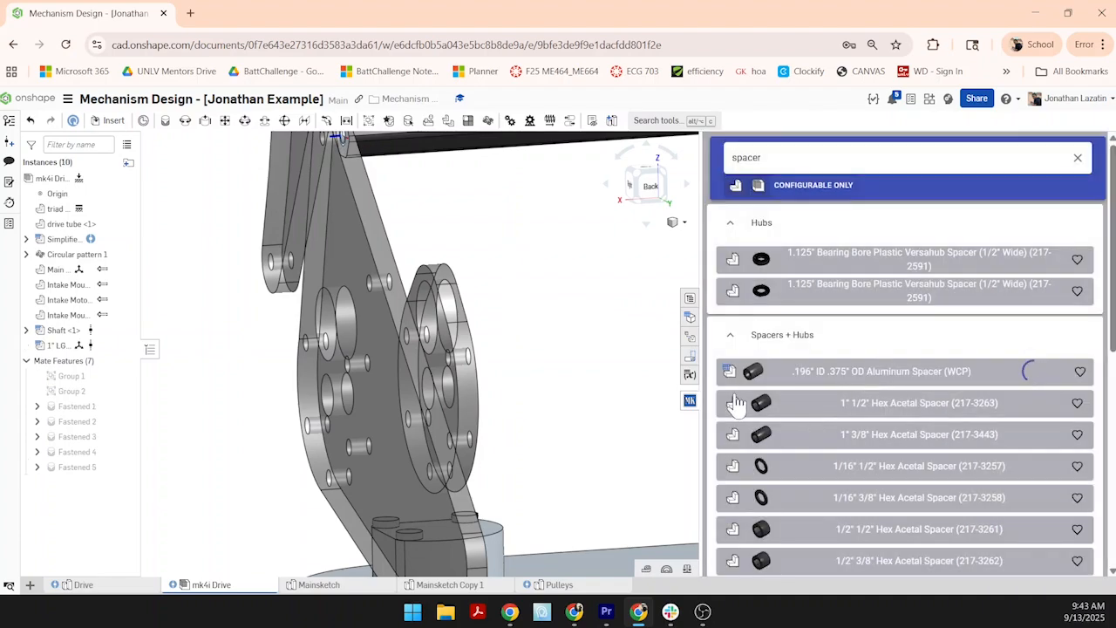
click(692, 401)
- Start a Fastened mate from the centre of the 1" spacer's end face below the drive frame
scroll(678, 389, down, 8)
scroll(628, 427, up, 4)
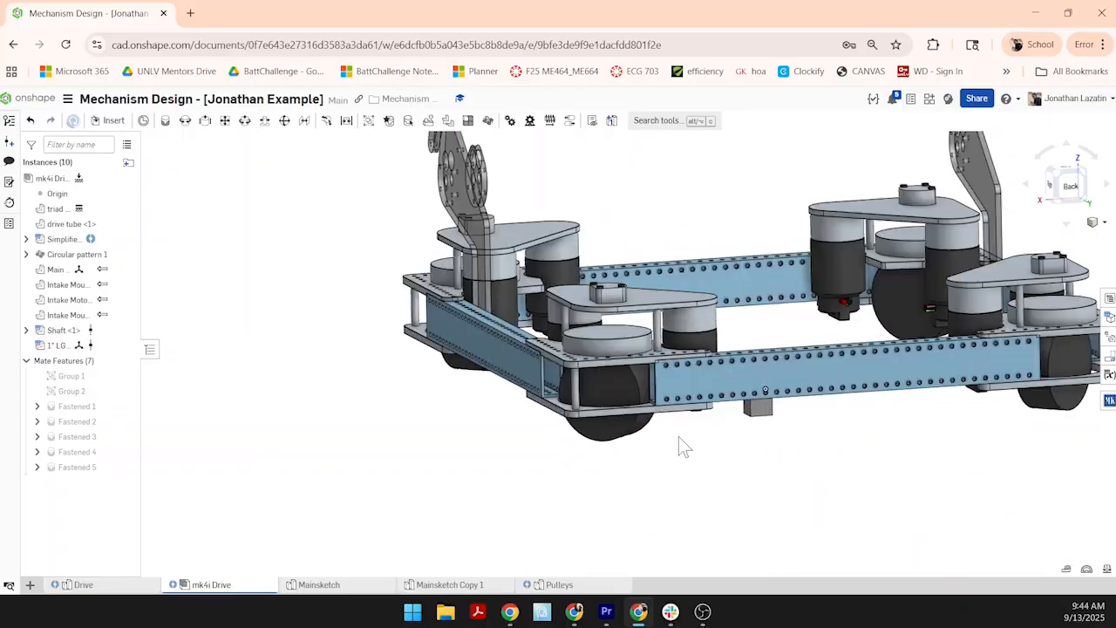
right_drag(675, 434, 724, 424)
scroll(830, 425, up, 3)
key(j)
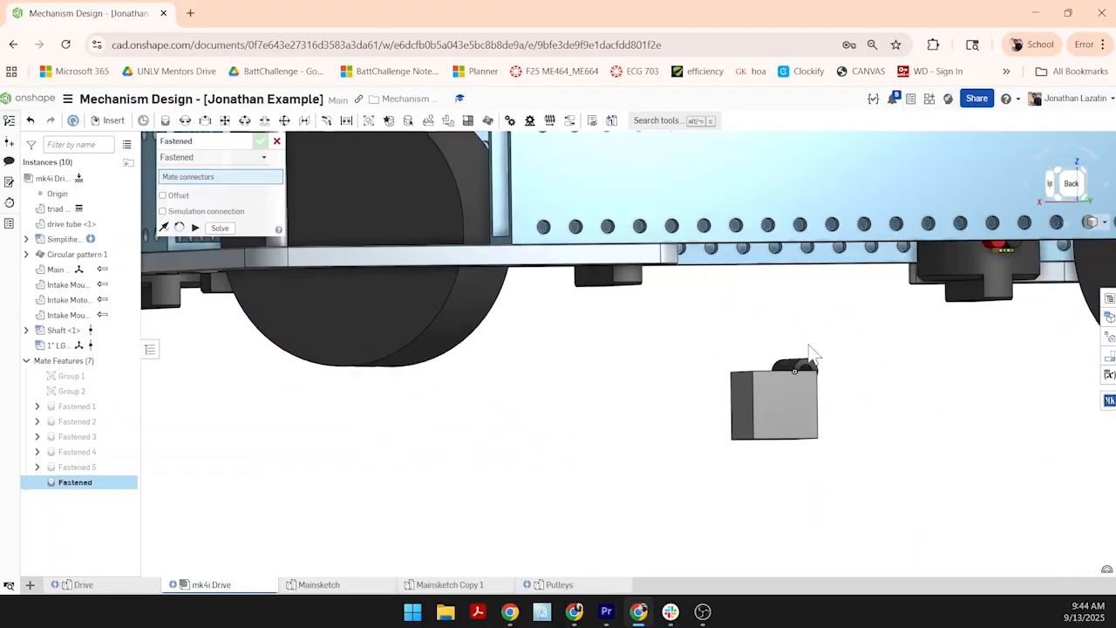
scroll(824, 449, up, 5)
click(810, 429)
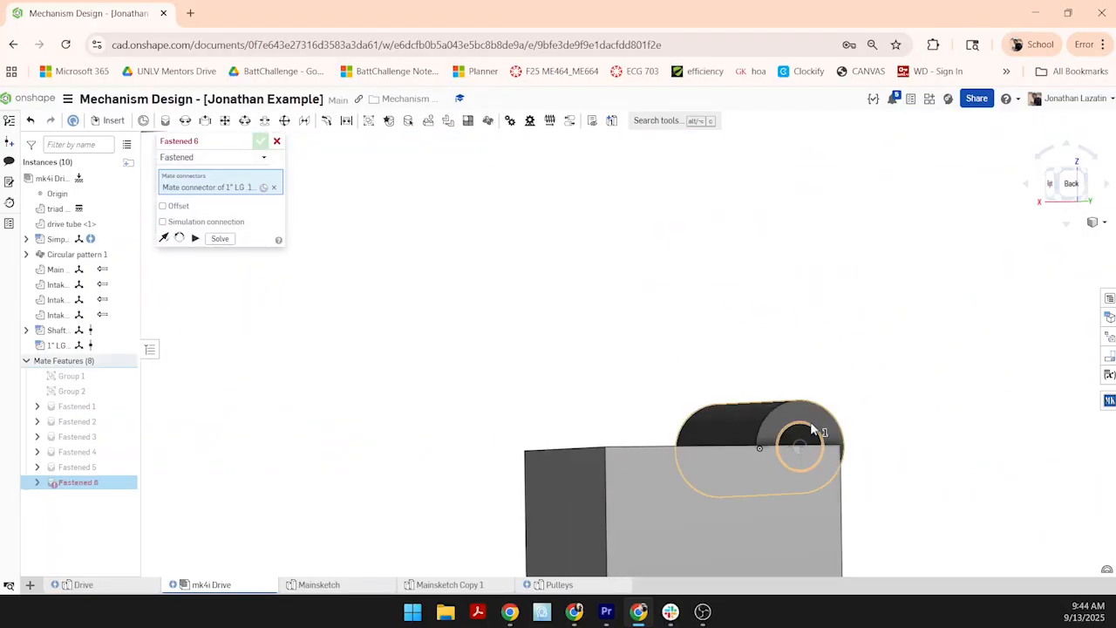
- Pair the Fastened mate with the small edge hole of the Intake Mounting Plate beside the motor plate
scroll(809, 428, down, 5)
right_drag(784, 419, 494, 259)
middle_drag(715, 195, 575, 608)
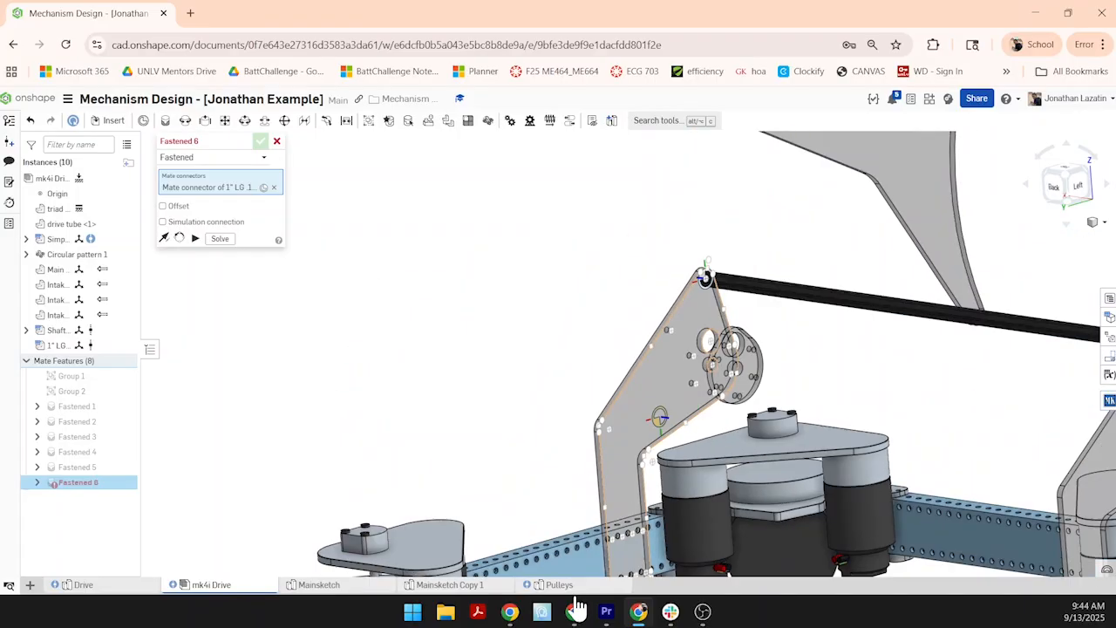
scroll(661, 556, up, 3)
right_drag(749, 481, 837, 441)
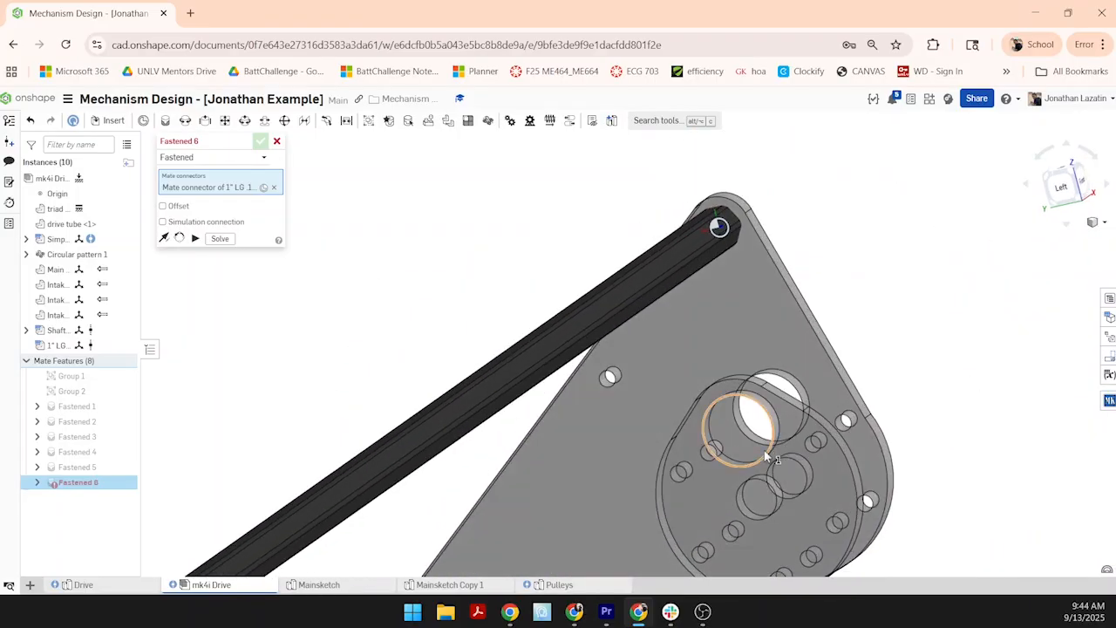
click(844, 428)
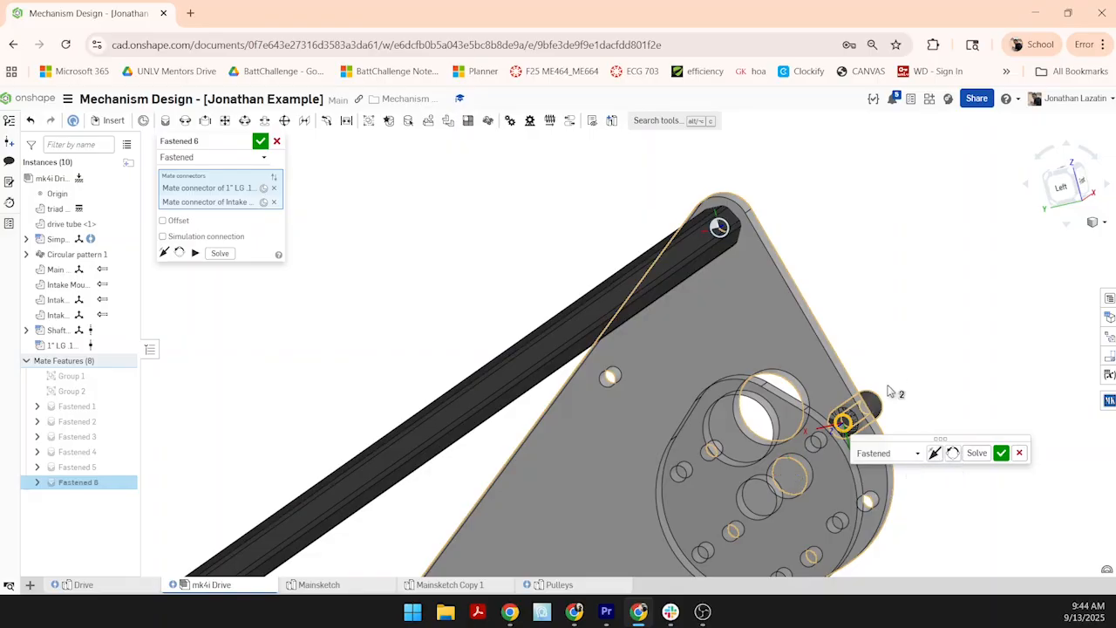
- Flip the spacer so it runs from the Intake Mounting Plate toward the motor plate, and accept the Fastened mate
scroll(889, 386, up, 3)
right_drag(889, 386, 885, 521)
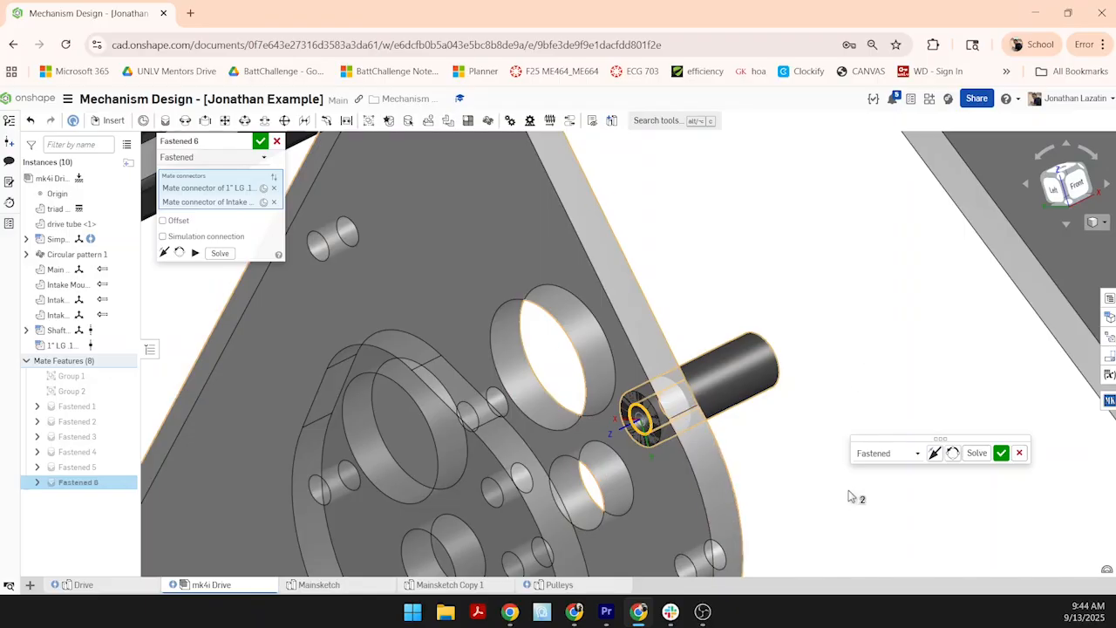
click(934, 453)
click(1000, 453)
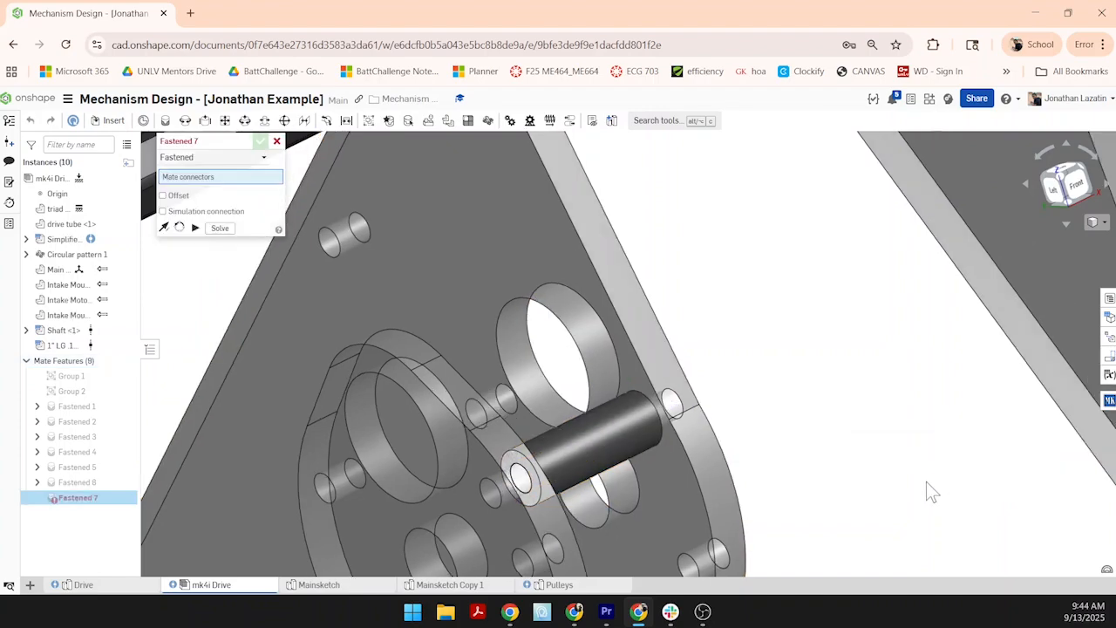
right_drag(926, 481, 928, 425)
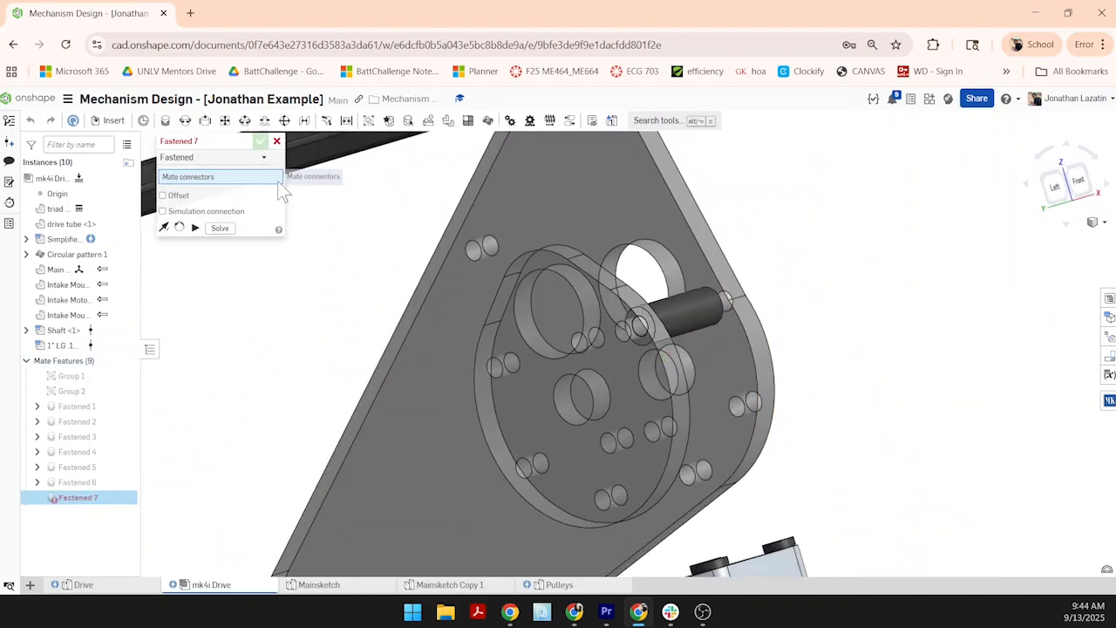
click(276, 140)
- Examine how the spacer lines up with the hole pattern of the intake motor plate
right_drag(706, 350, 628, 294)
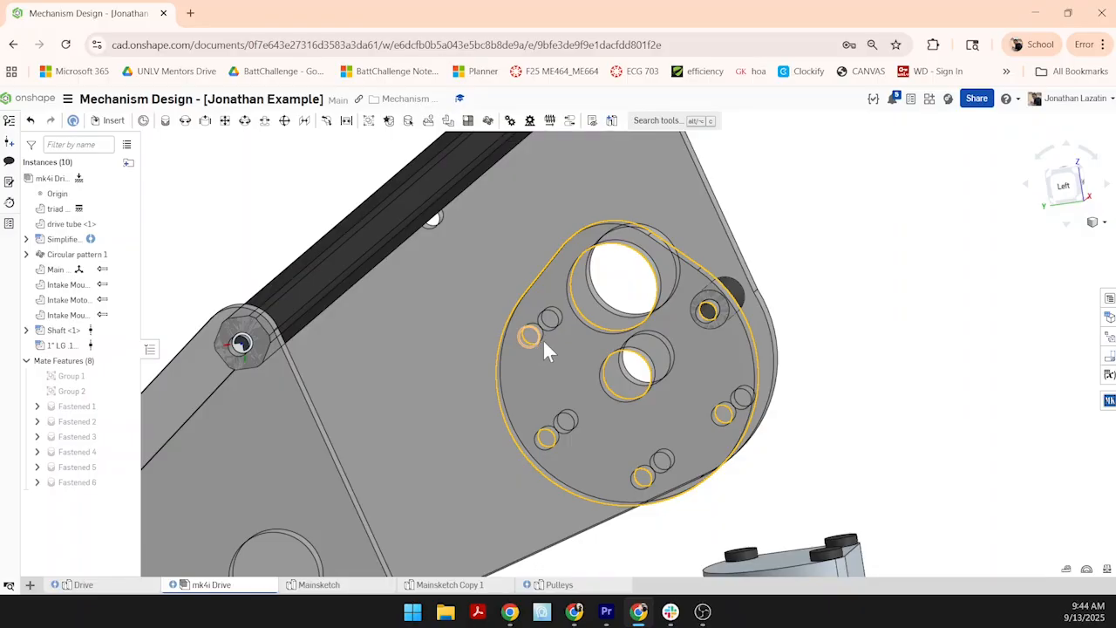
mouse_move(542, 338)
right_down()
mouse_move(564, 339)
mouse_move(531, 338)
right_up()
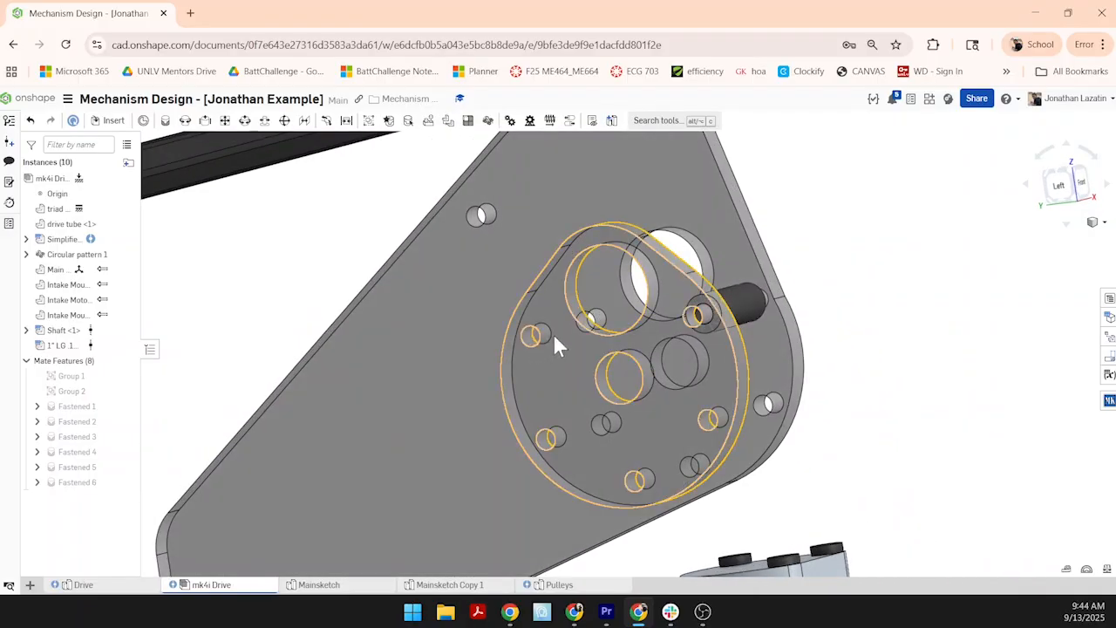
scroll(603, 342, down, 5)
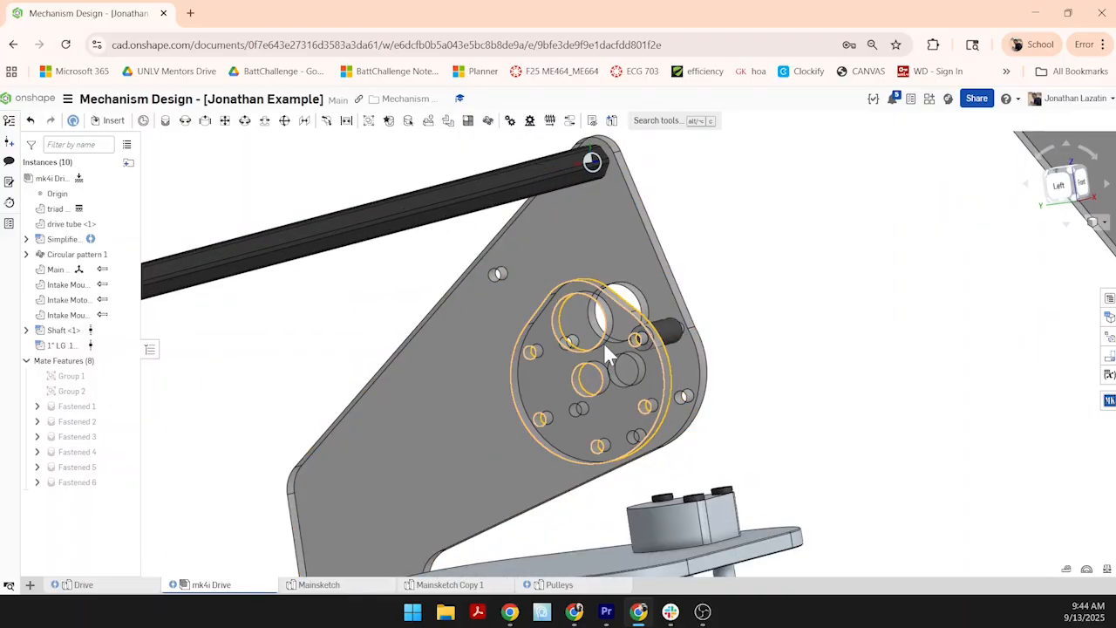
scroll(603, 353, up, 5)
click(698, 316)
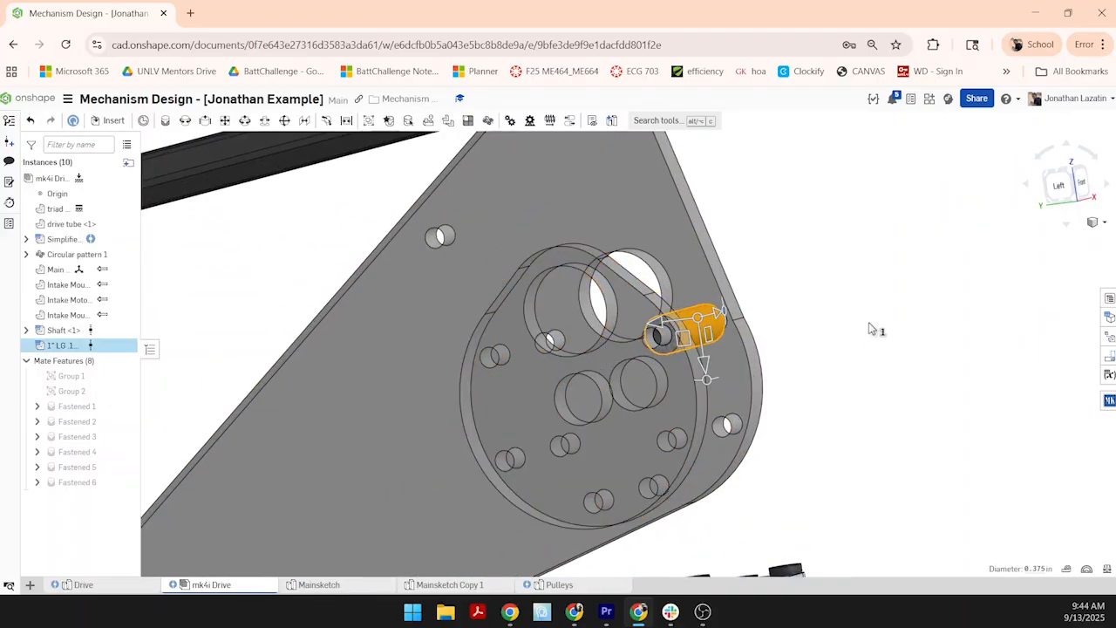
click(869, 325)
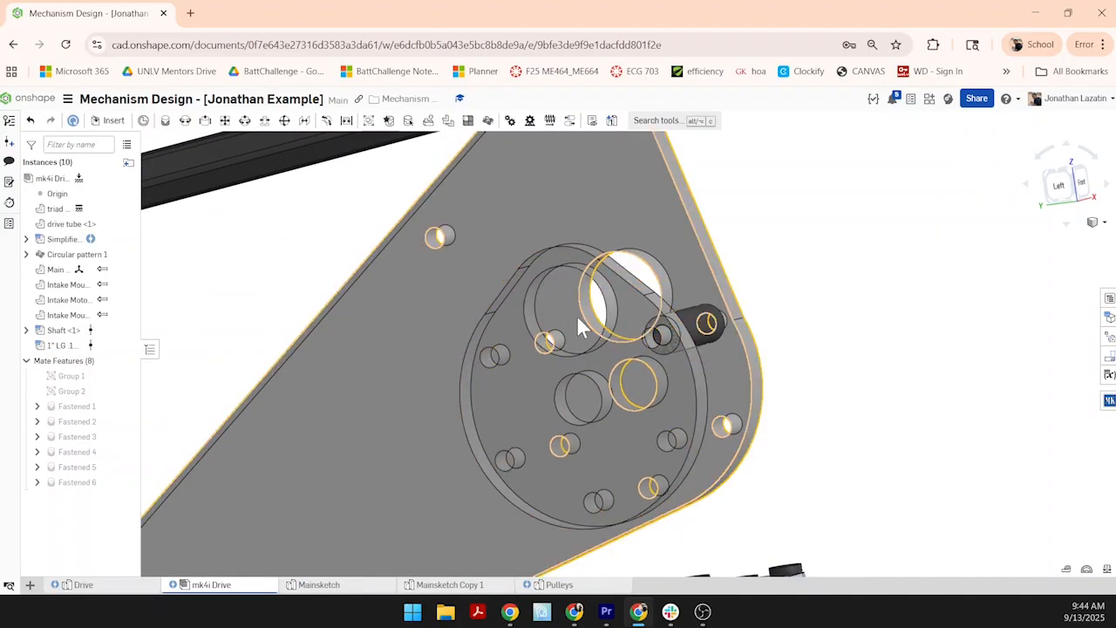
right_drag(542, 288, 620, 321)
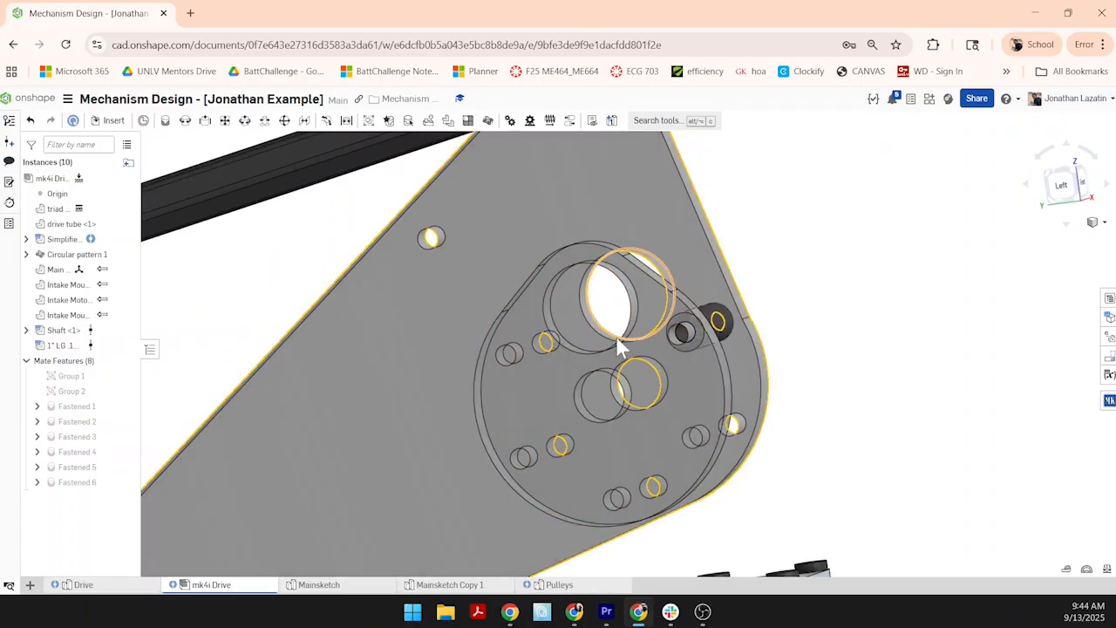
scroll(703, 400, up, 5)
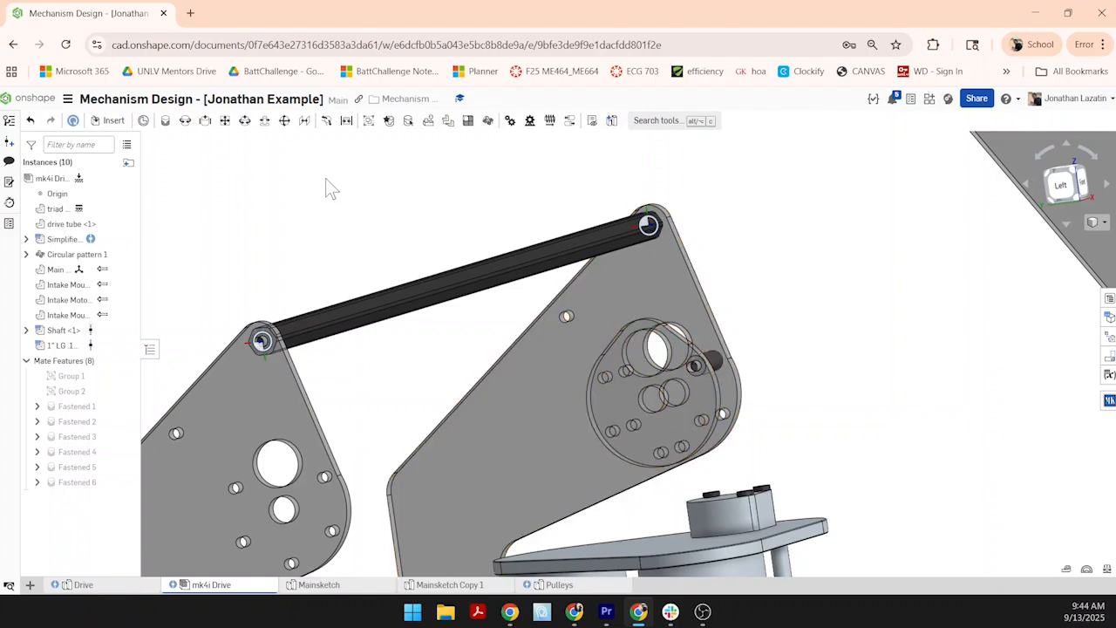
- Circular-pattern the 1" spacer around the intake motor plate's central hole with 3 equally spaced instances over 360 deg
click(467, 122)
scroll(709, 368, down, 3)
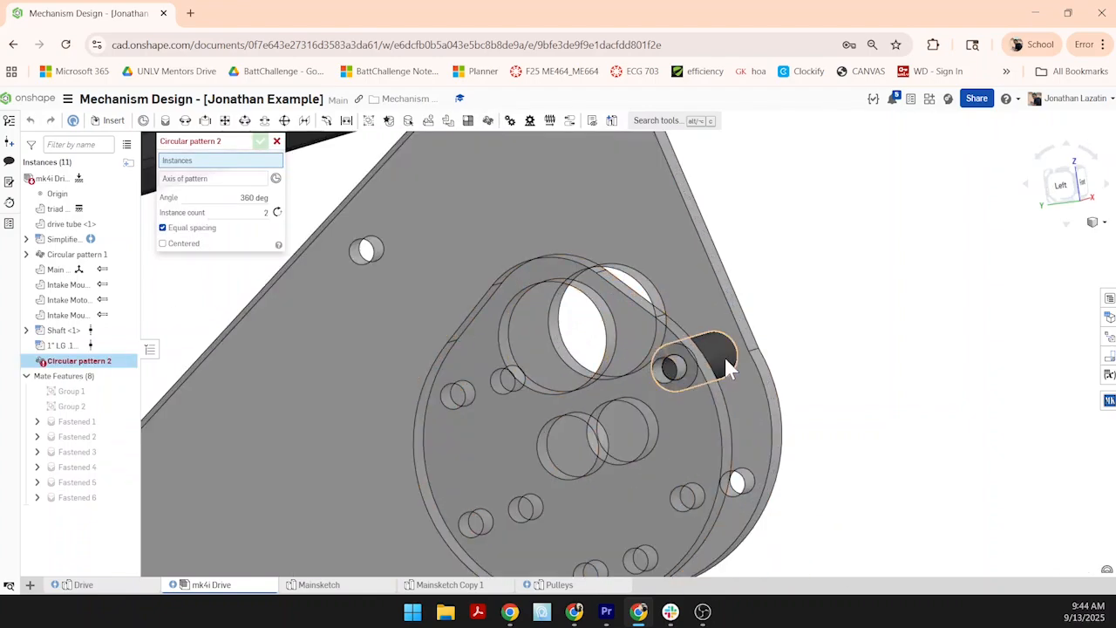
scroll(723, 354, up, 4)
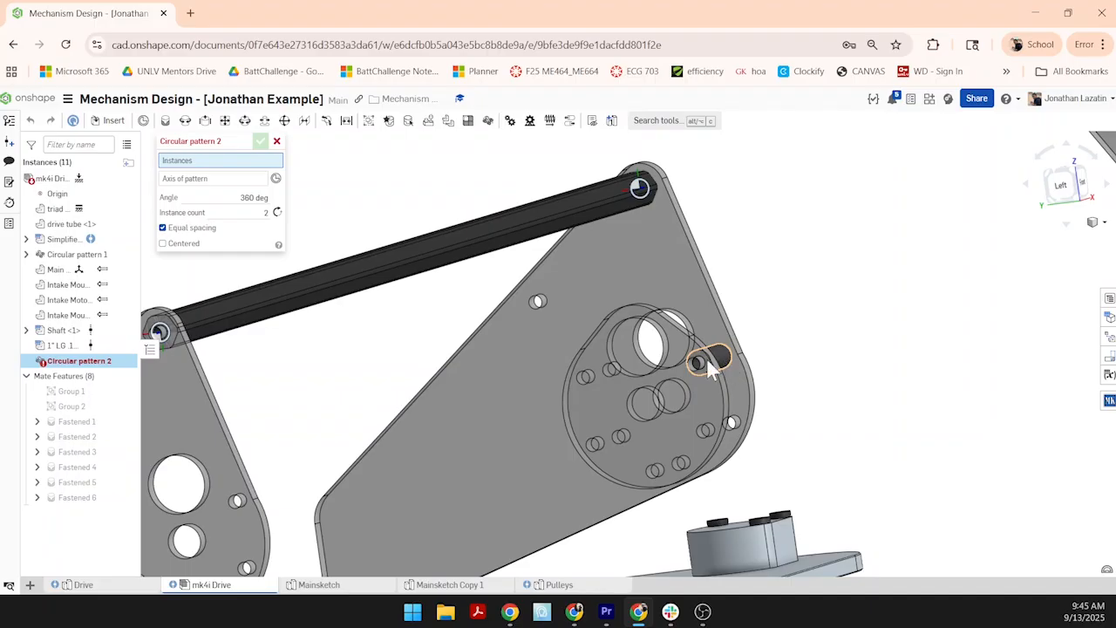
scroll(697, 361, down, 2)
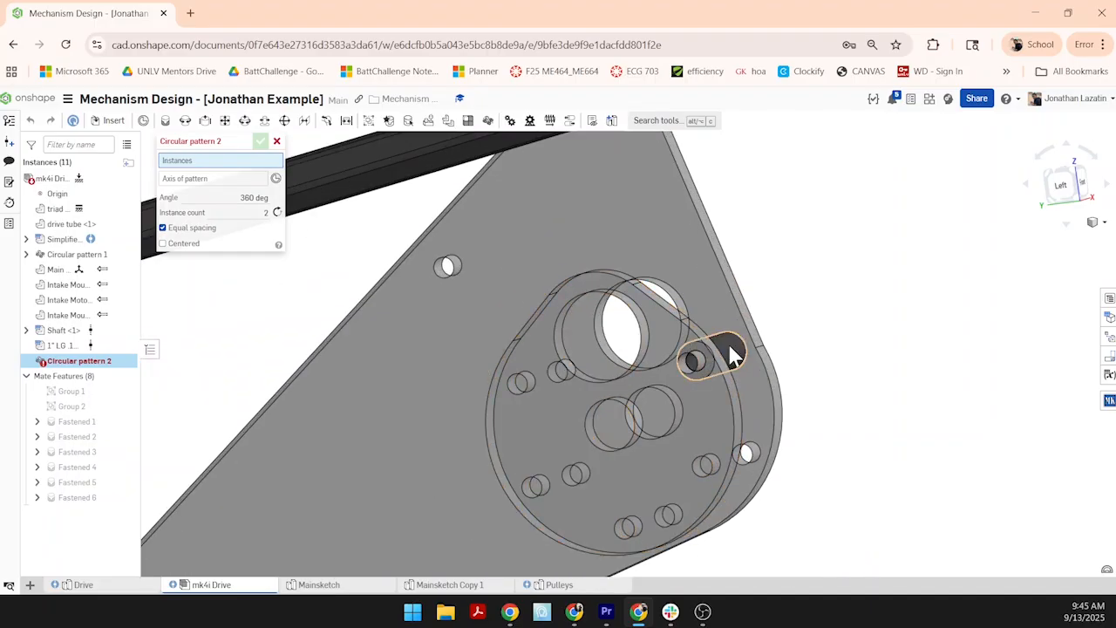
click(731, 350)
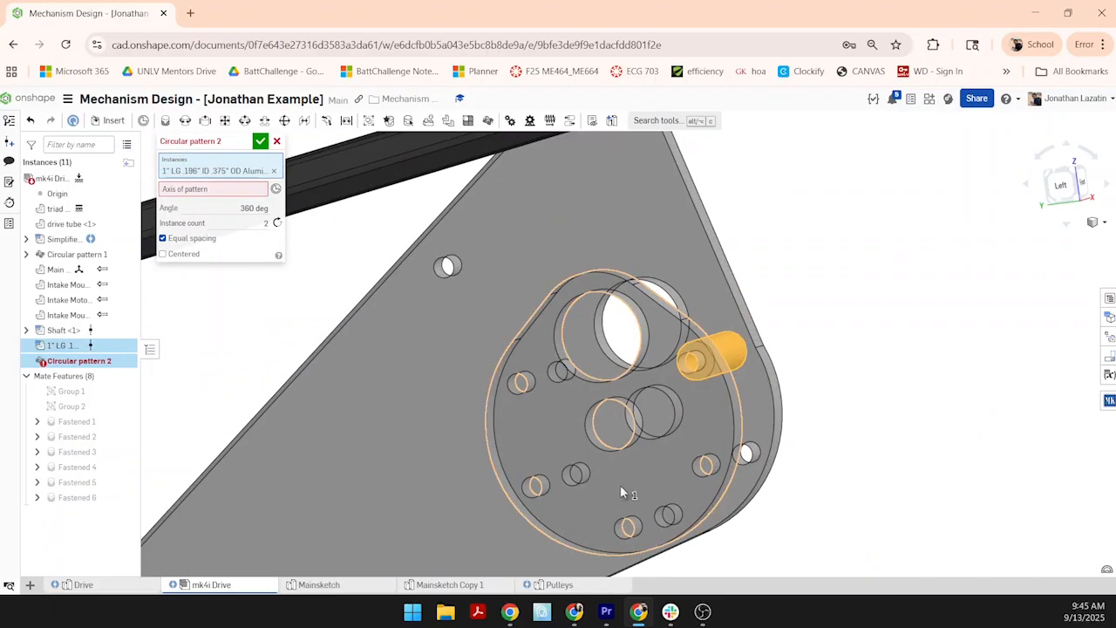
click(174, 190)
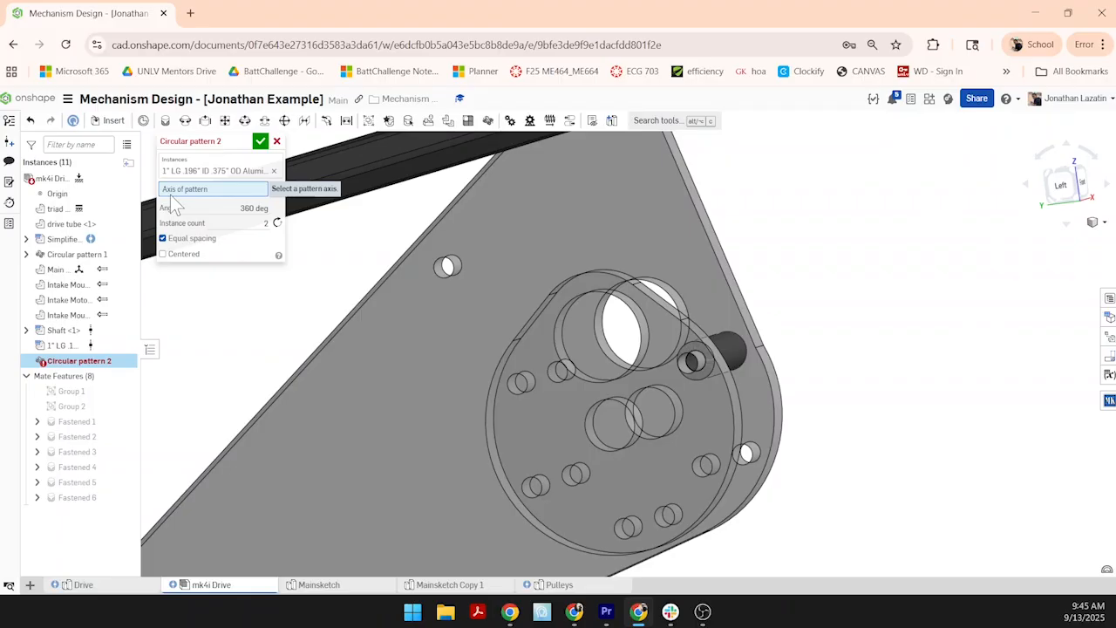
click(588, 441)
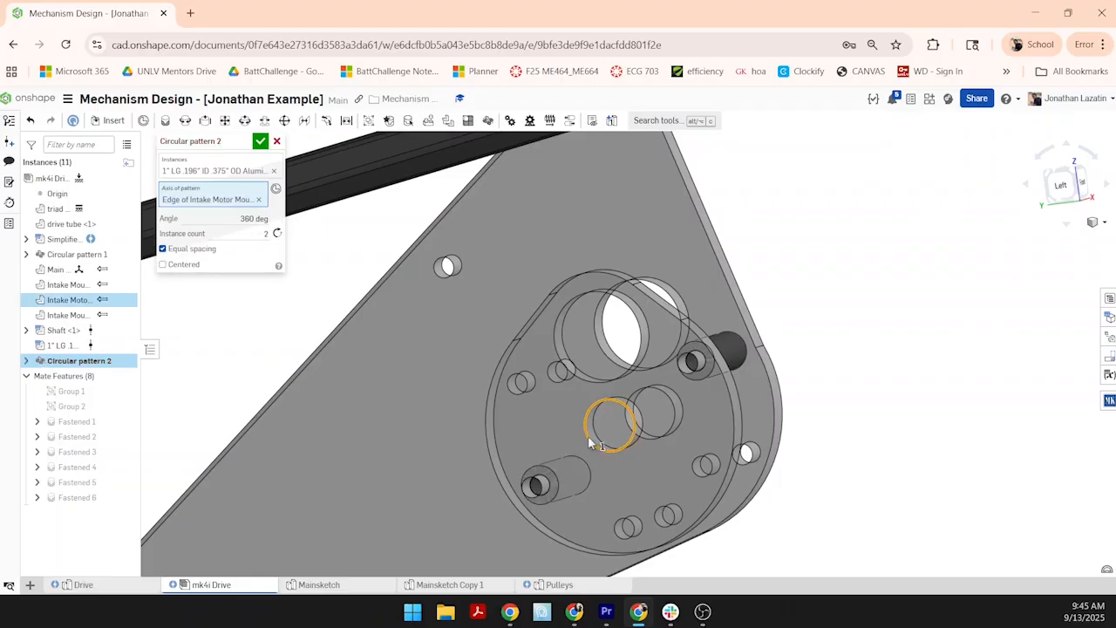
click(258, 232)
text(3)
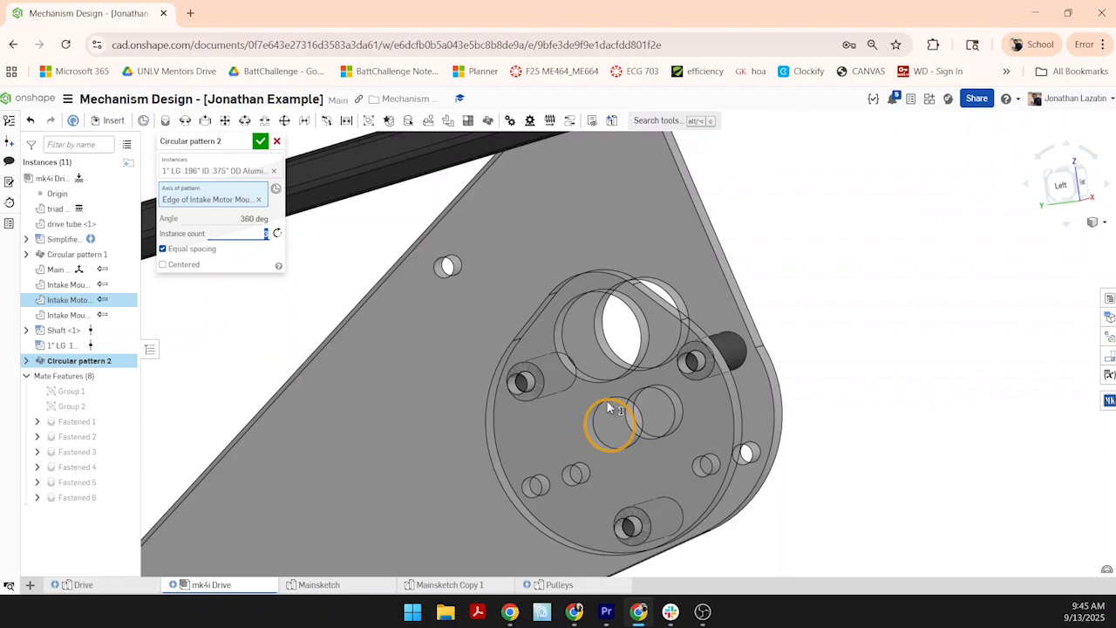
click(261, 142)
- Start a Revolute mate from the large hole at the end of the main intake plate's shorter arm
right_drag(738, 530, 737, 449)
scroll(815, 466, down, 5)
scroll(739, 440, down, 5)
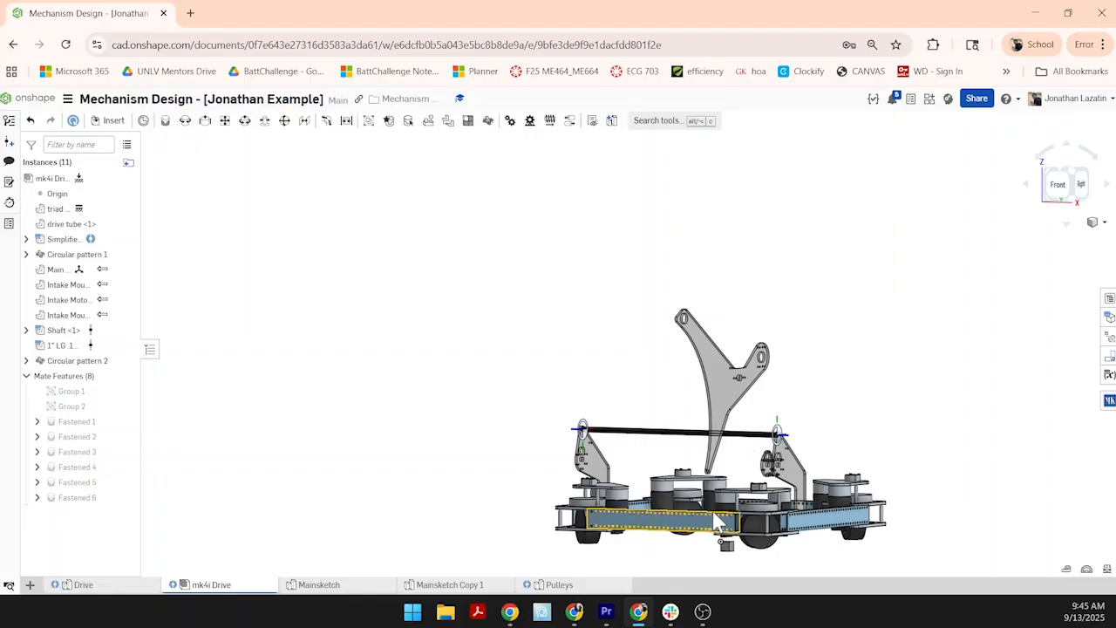
ctrl+right_drag(709, 504, 676, 461)
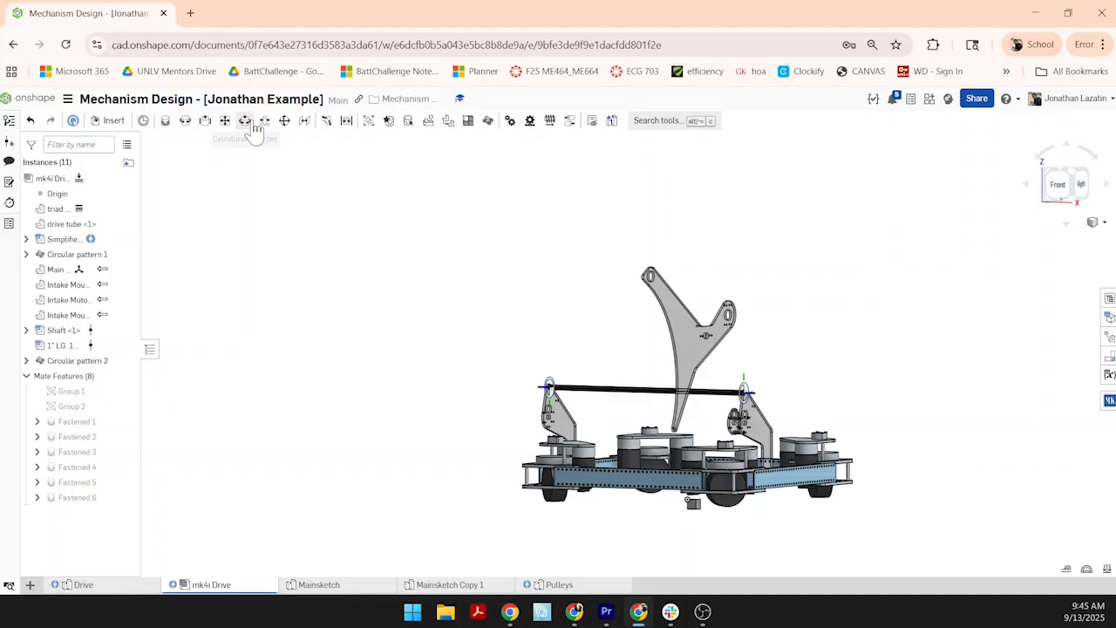
click(185, 122)
scroll(754, 353, up, 2)
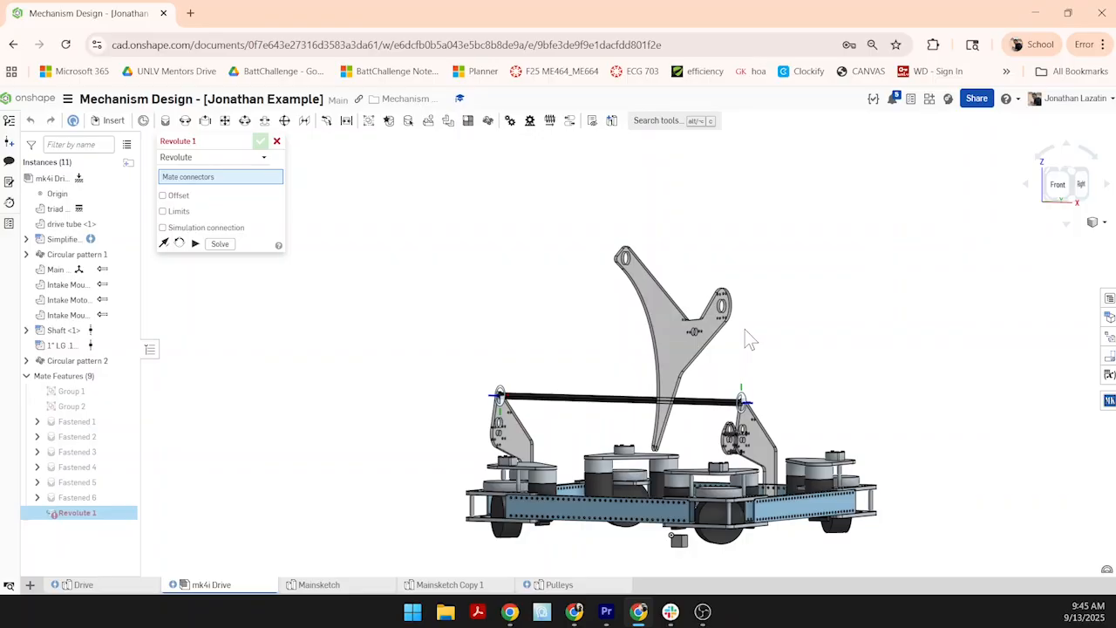
middle_drag(748, 359, 714, 291)
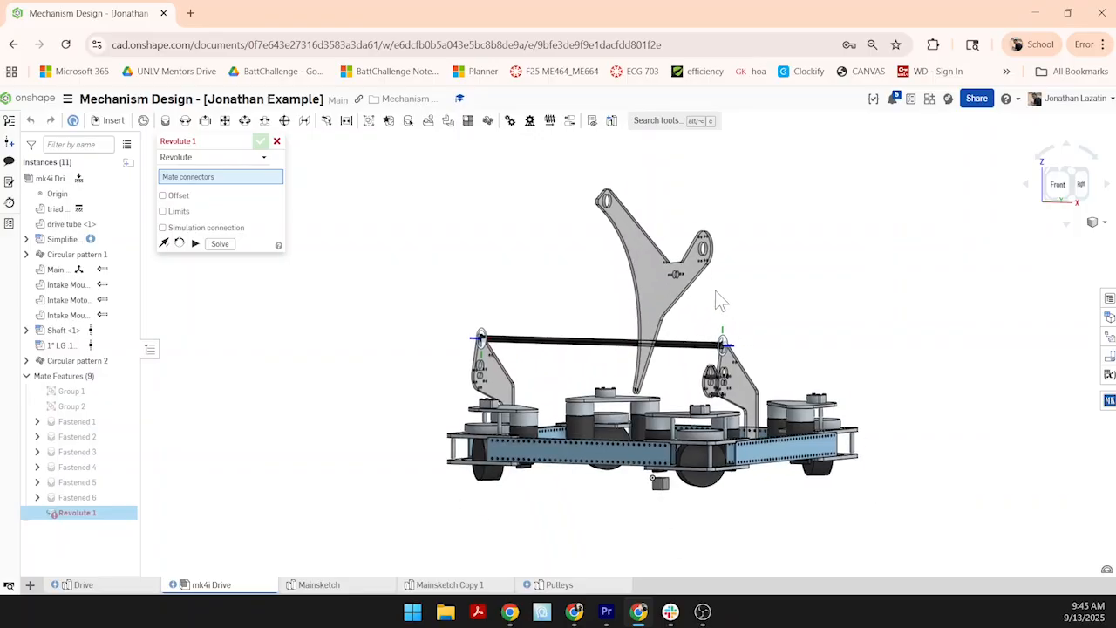
scroll(693, 292, up, 5)
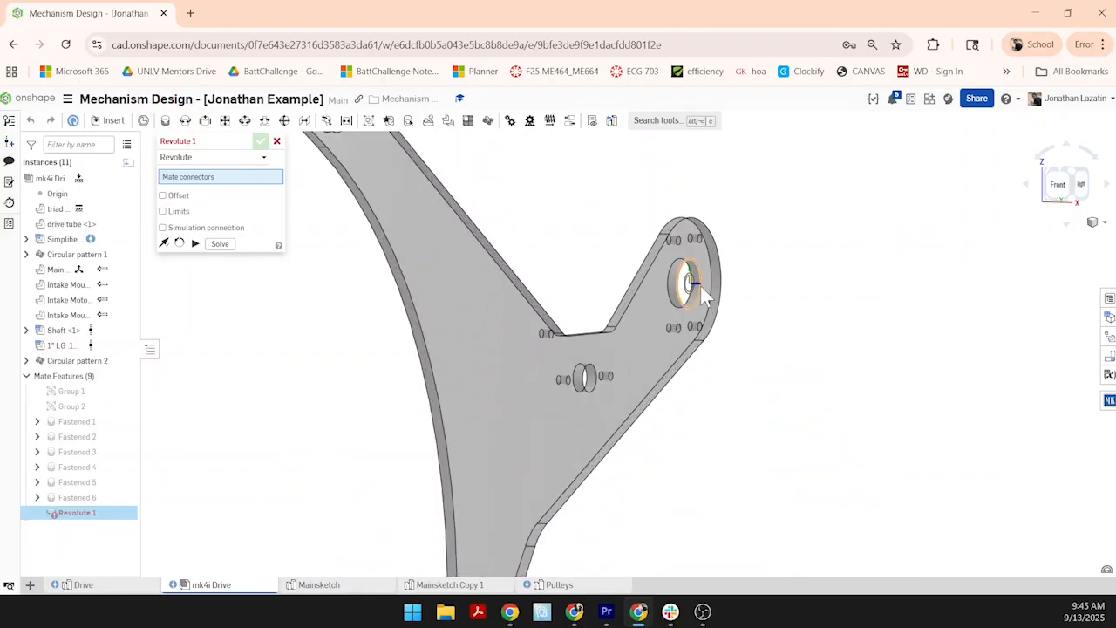
click(699, 285)
scroll(706, 287, down, 5)
scroll(745, 377, up, 6)
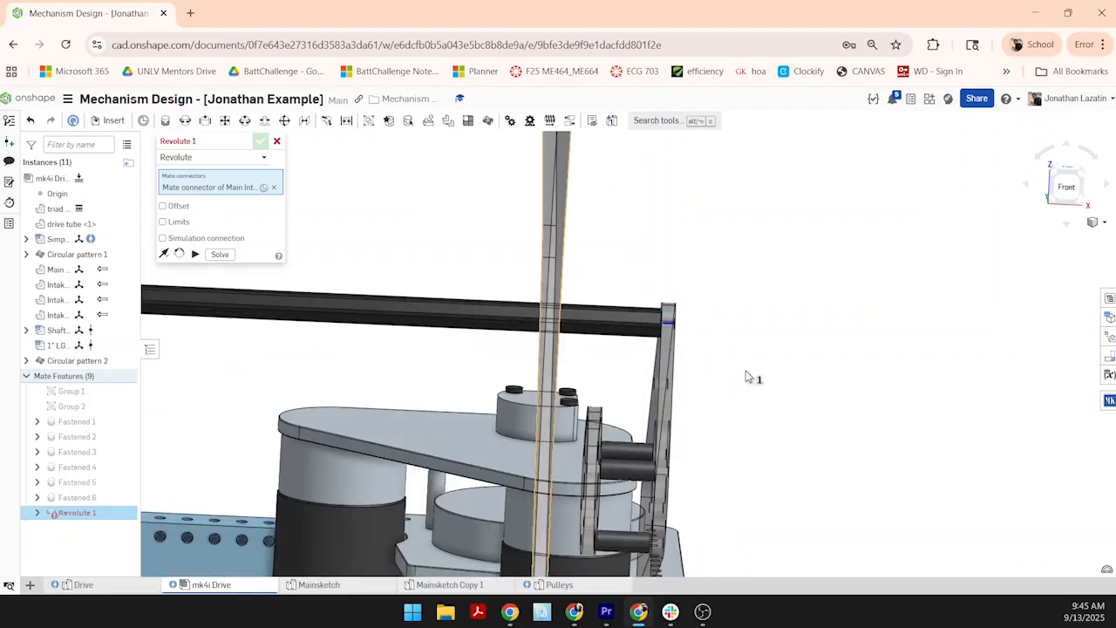
scroll(746, 377, up, 5)
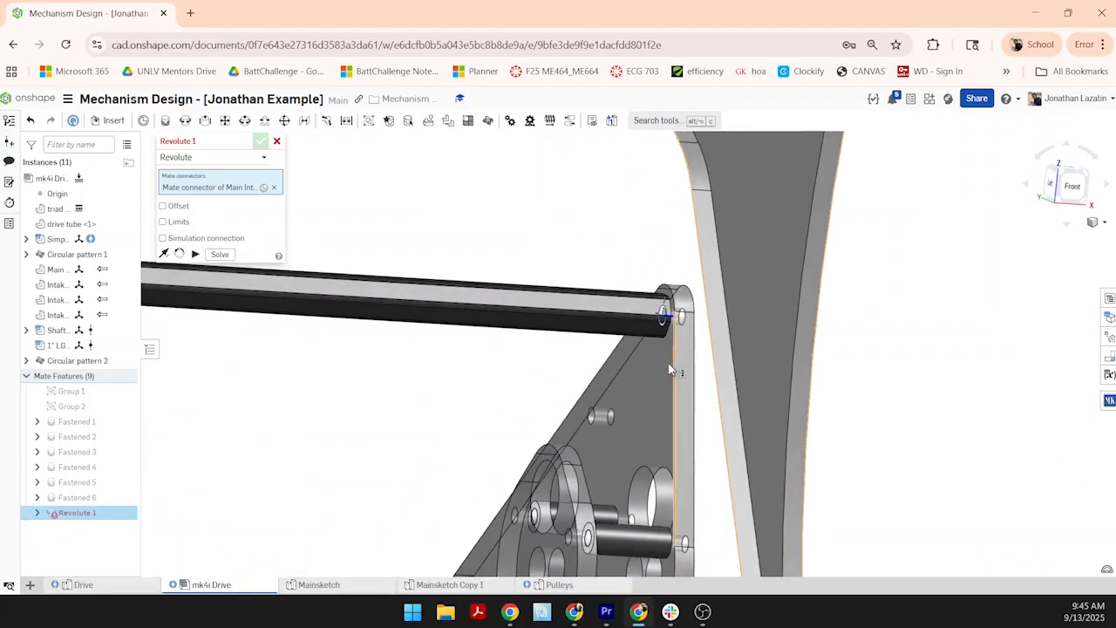
click(655, 370)
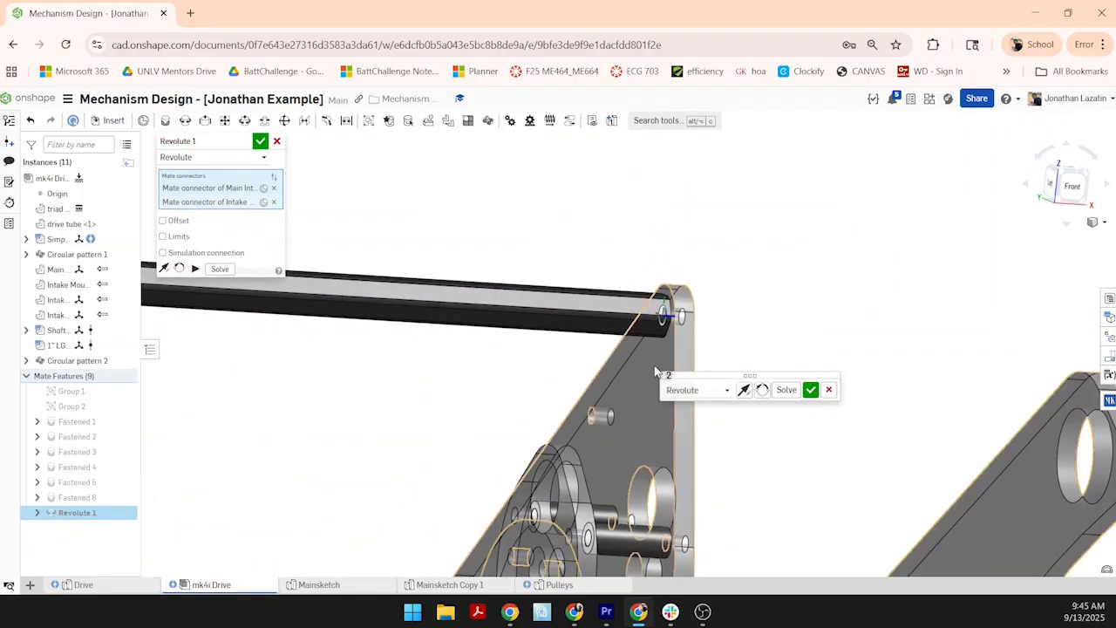
scroll(655, 371, down, 6)
right_drag(655, 370, 588, 354)
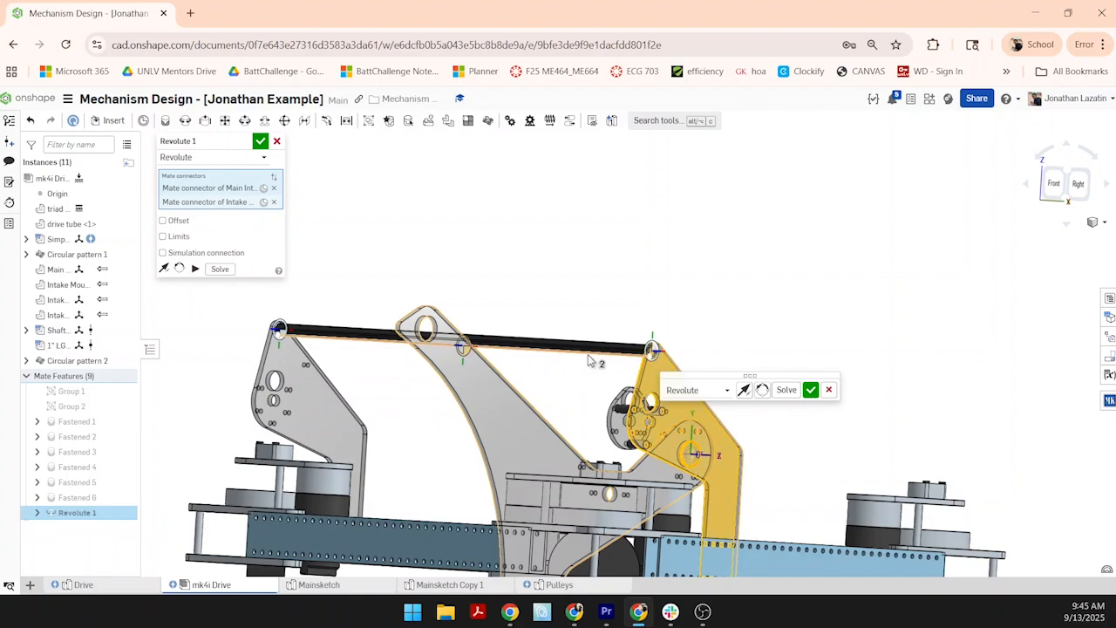
click(273, 201)
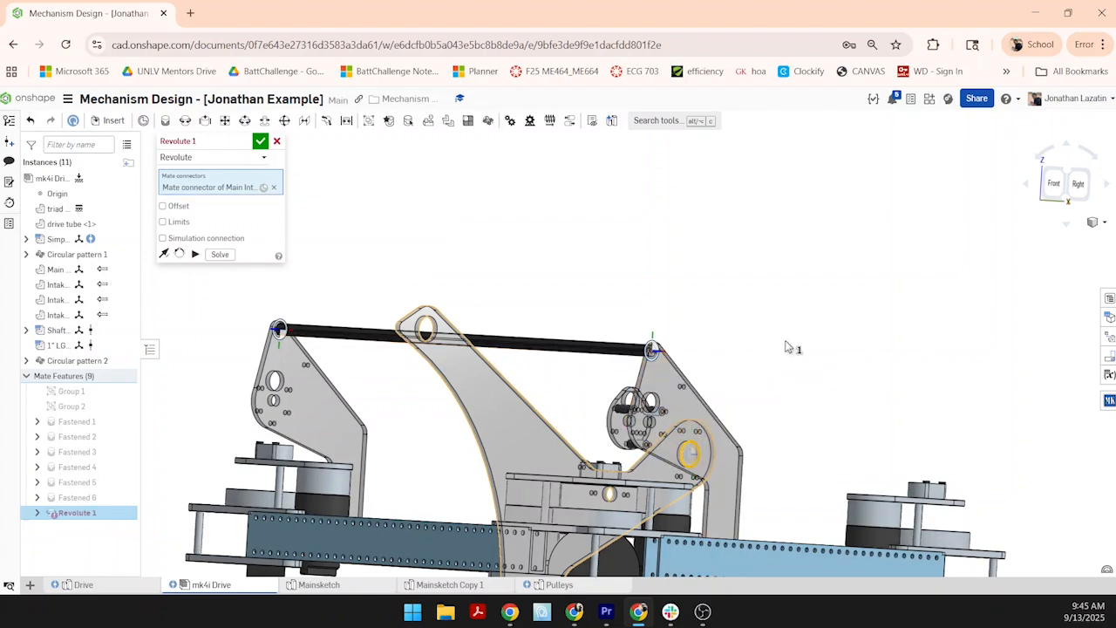
- Complete the Revolute mate's selection with the shaft's end mate connector beside the motor-side mounting plate
right_drag(785, 341, 827, 356)
scroll(690, 344, up, 8)
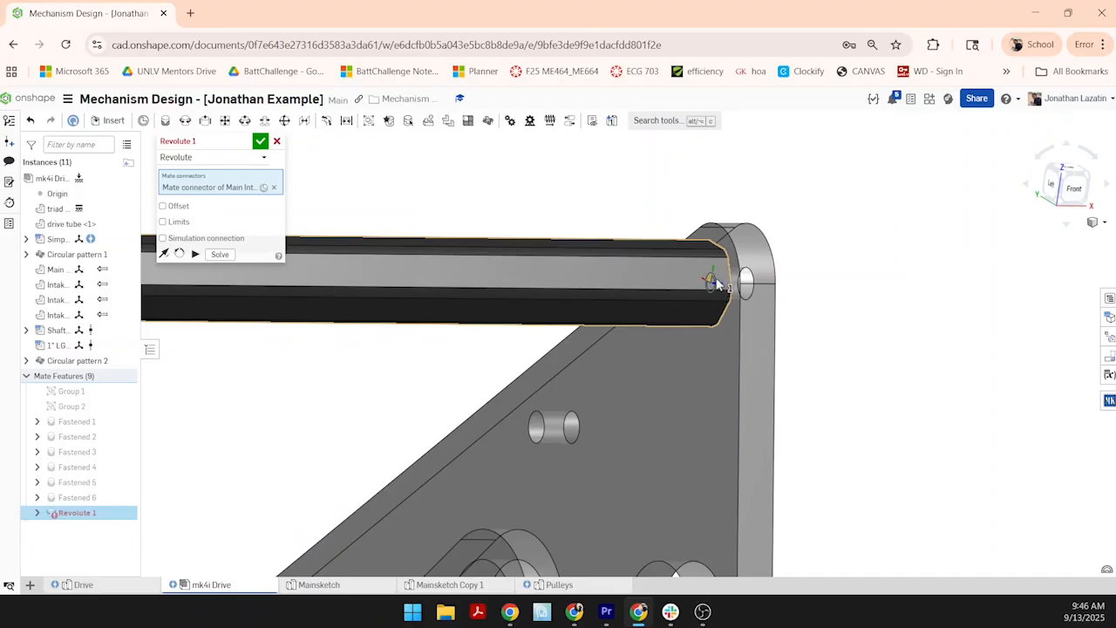
right_drag(810, 308, 704, 281)
right_drag(872, 301, 959, 299)
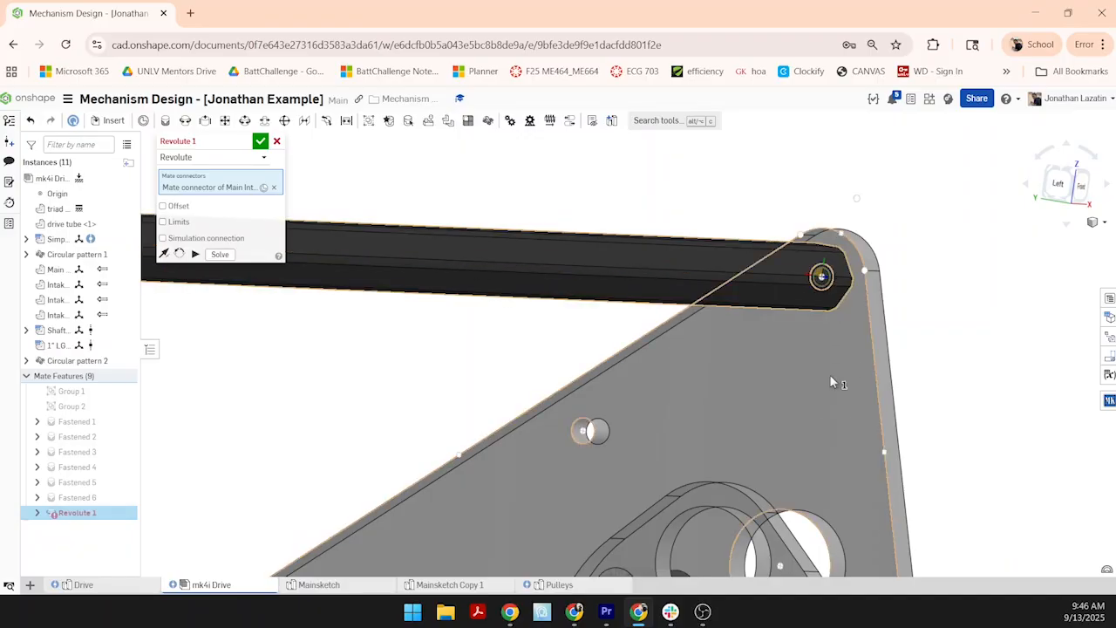
click(820, 278)
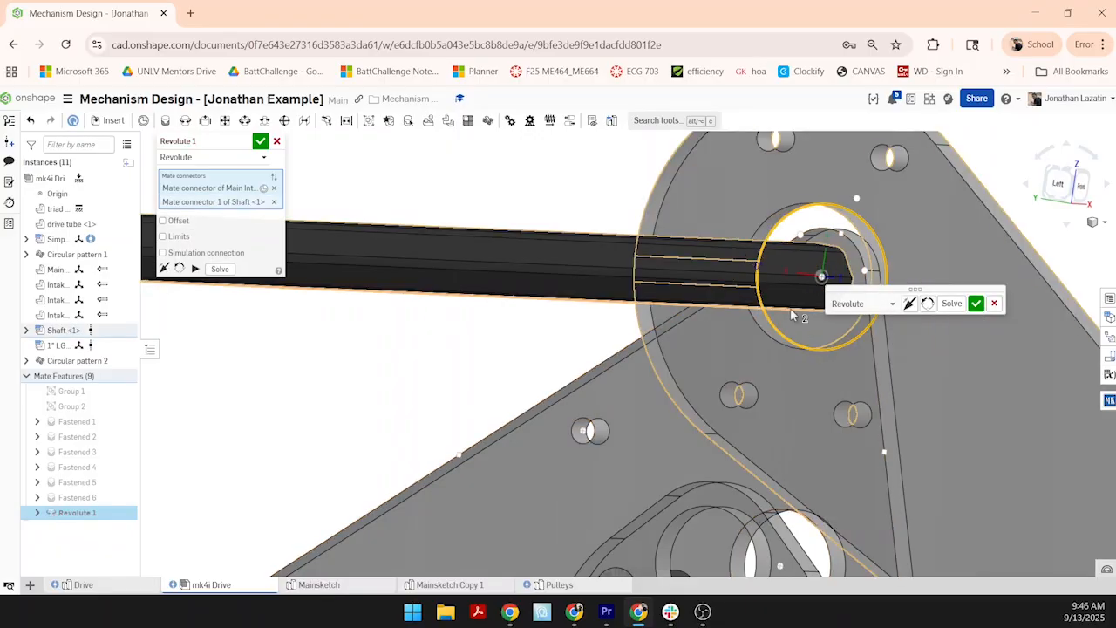
- Examine from several angles how the main intake plate sits on the shaft relative to the mounting and motor plates
right_drag(832, 353, 771, 339)
right_drag(870, 334, 839, 335)
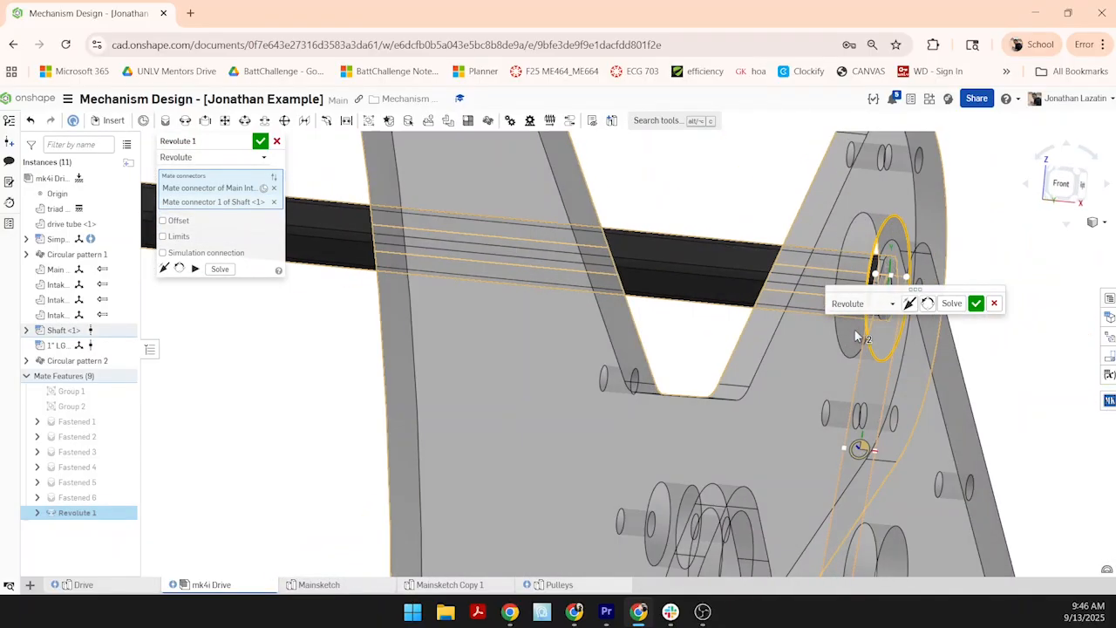
scroll(836, 334, down, 3)
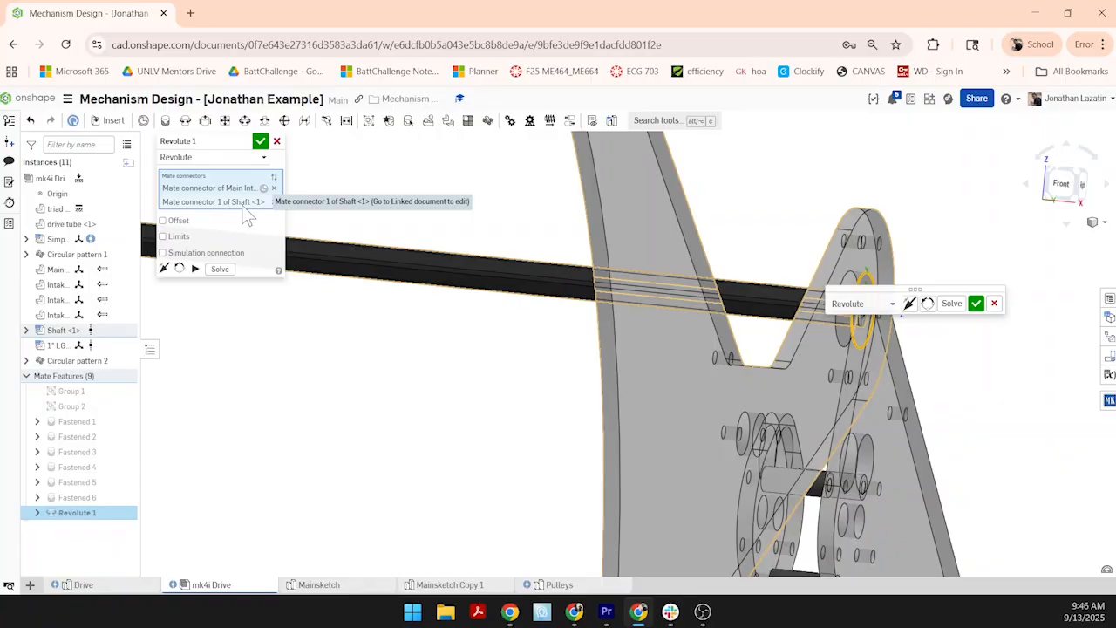
right_drag(840, 345, 897, 358)
scroll(799, 314, up, 3)
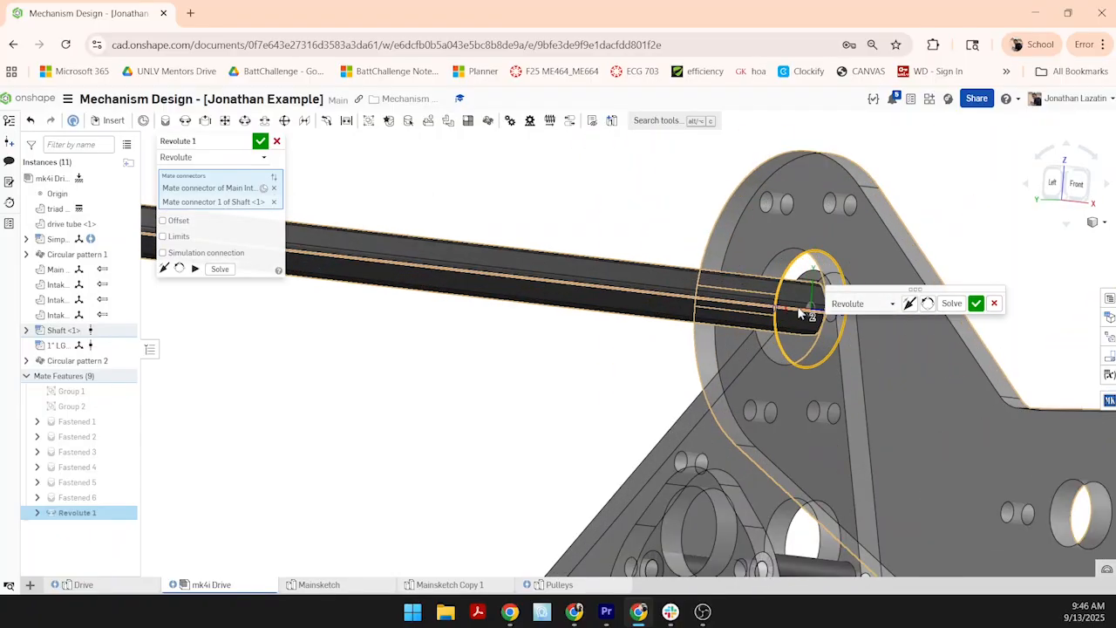
middle_drag(568, 364, 414, 300)
scroll(414, 300, down, 3)
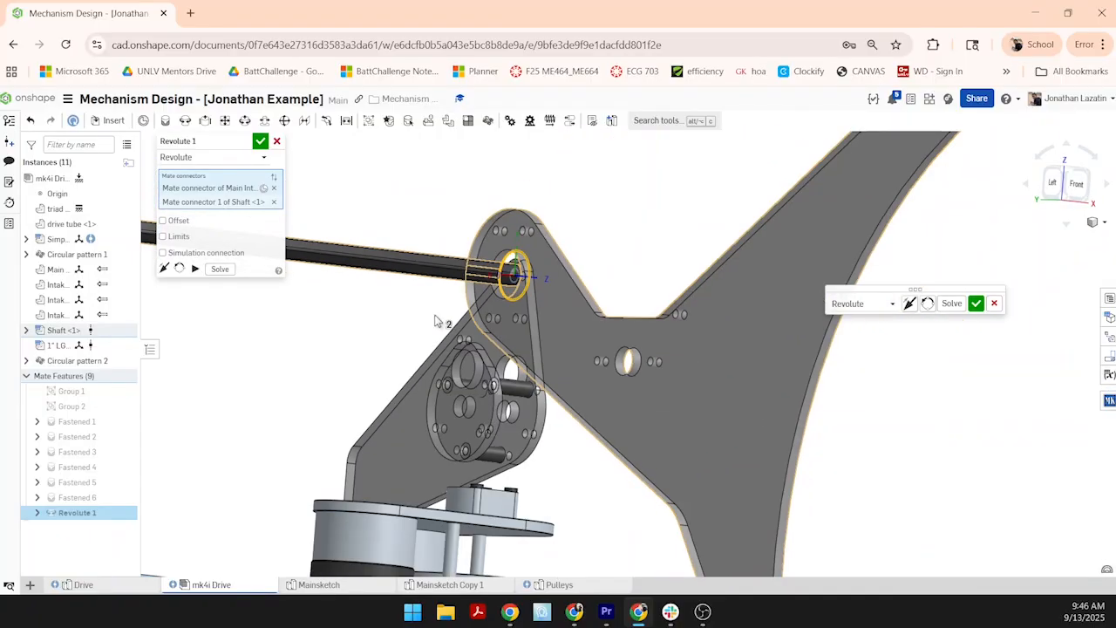
right_drag(1020, 498, 210, 464)
right_drag(351, 317, 815, 222)
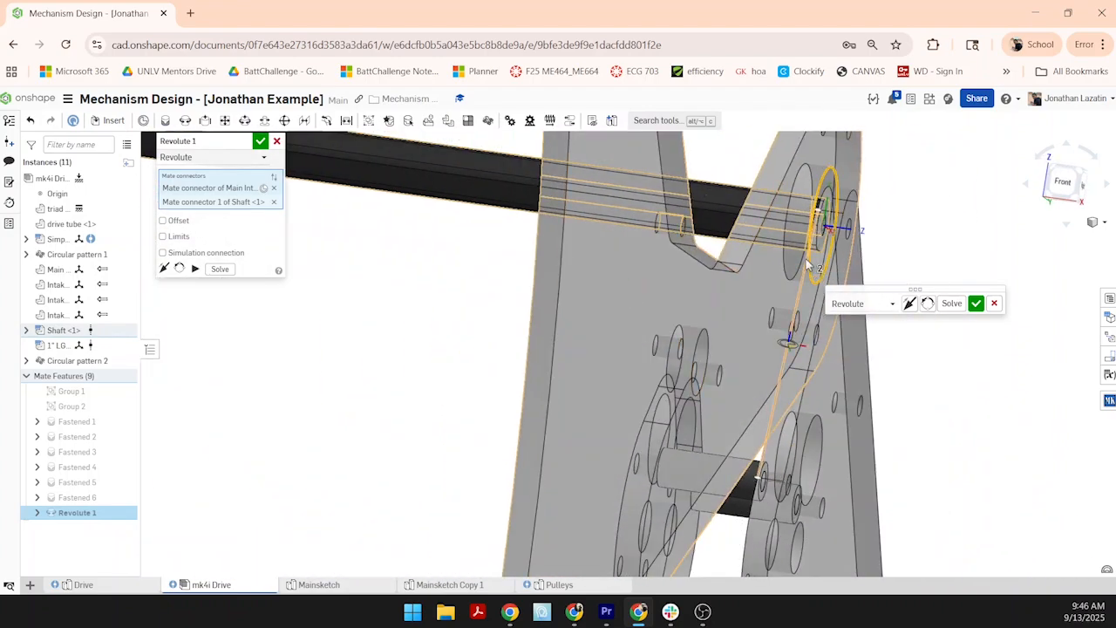
scroll(828, 370, down, 3)
right_drag(825, 364, 904, 362)
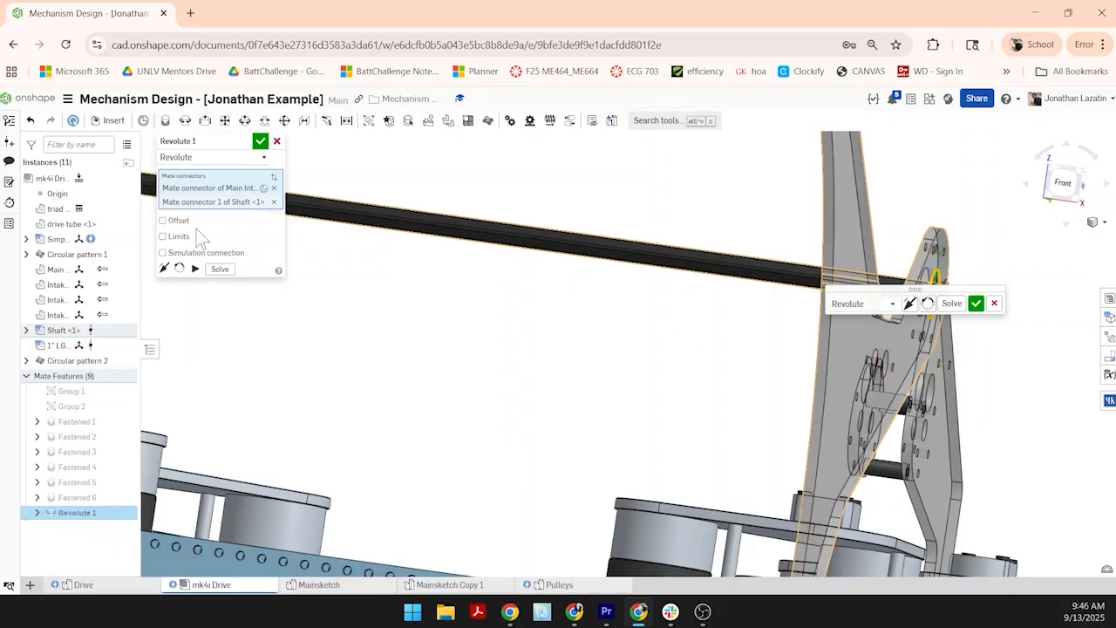
- Offset the Revolute mate by -1 in along Z and accept it
click(164, 220)
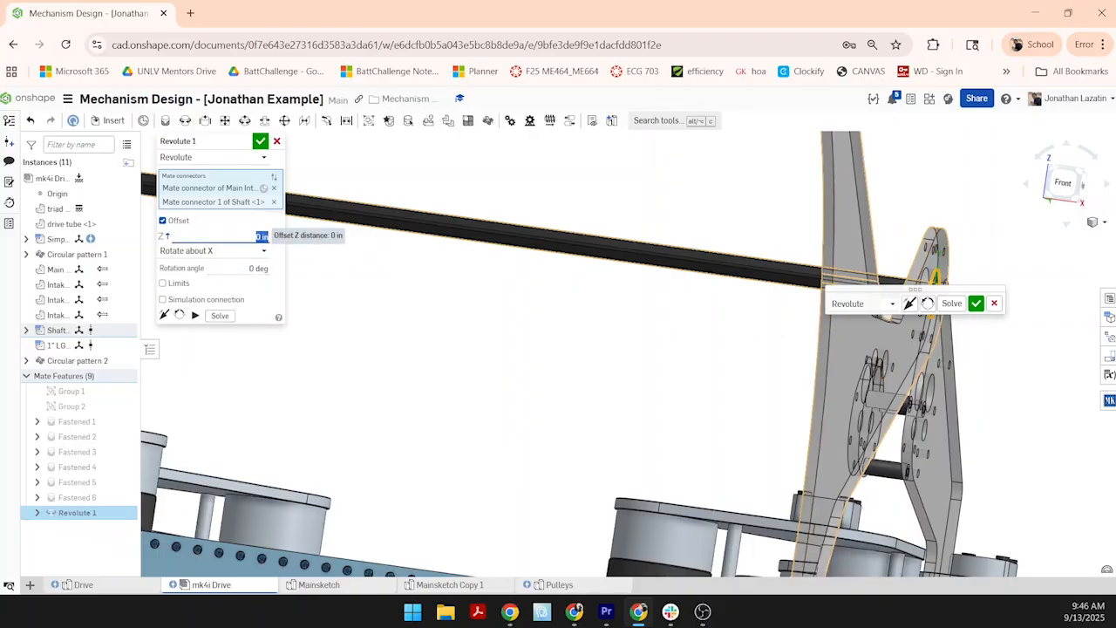
text(1)
key(Return)
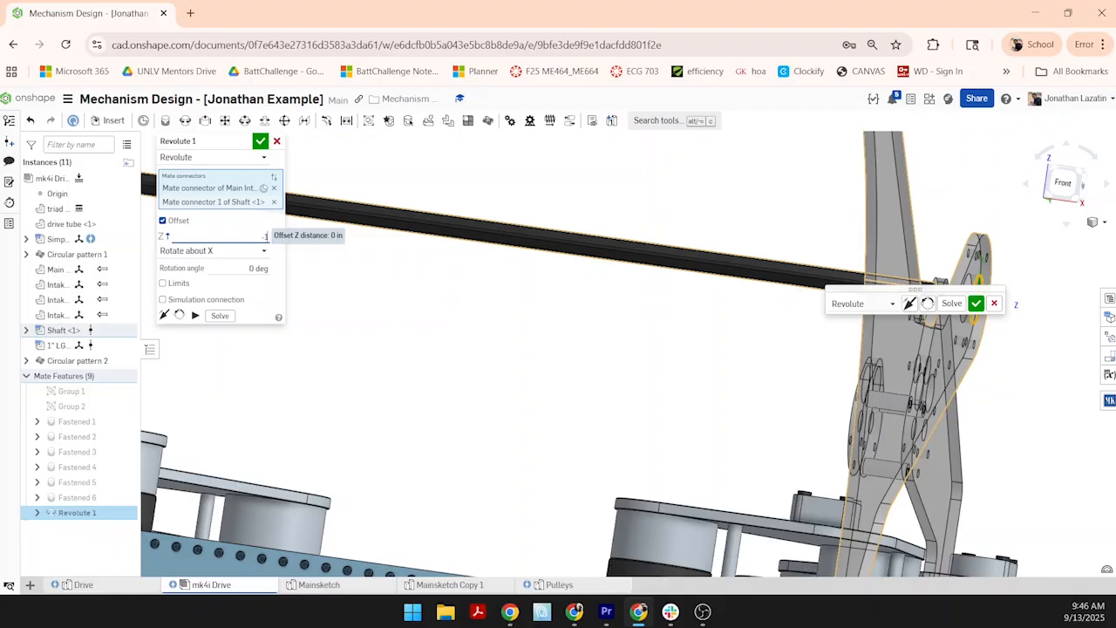
key(Return)
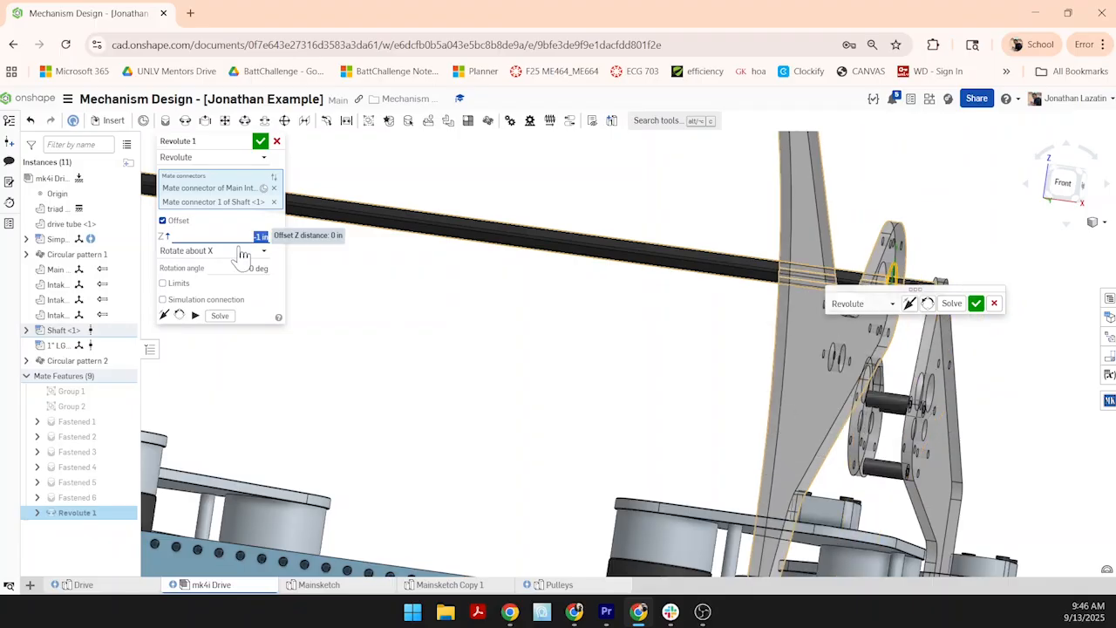
click(260, 140)
- Swing the main intake plate about the shaft and compare its shorter arm with the motor plate in the Right view
right_drag(392, 226, 528, 304)
scroll(528, 304, up, 3)
drag(516, 337, 482, 298)
right_drag(482, 298, 571, 400)
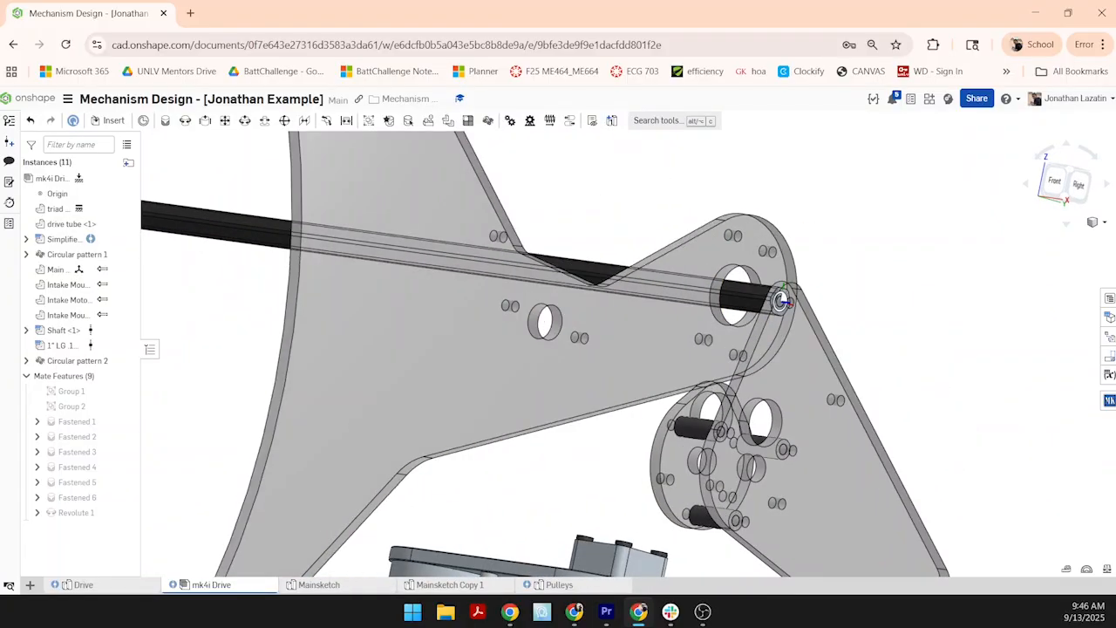
click(1081, 194)
drag(366, 478, 384, 496)
scroll(649, 373, up, 4)
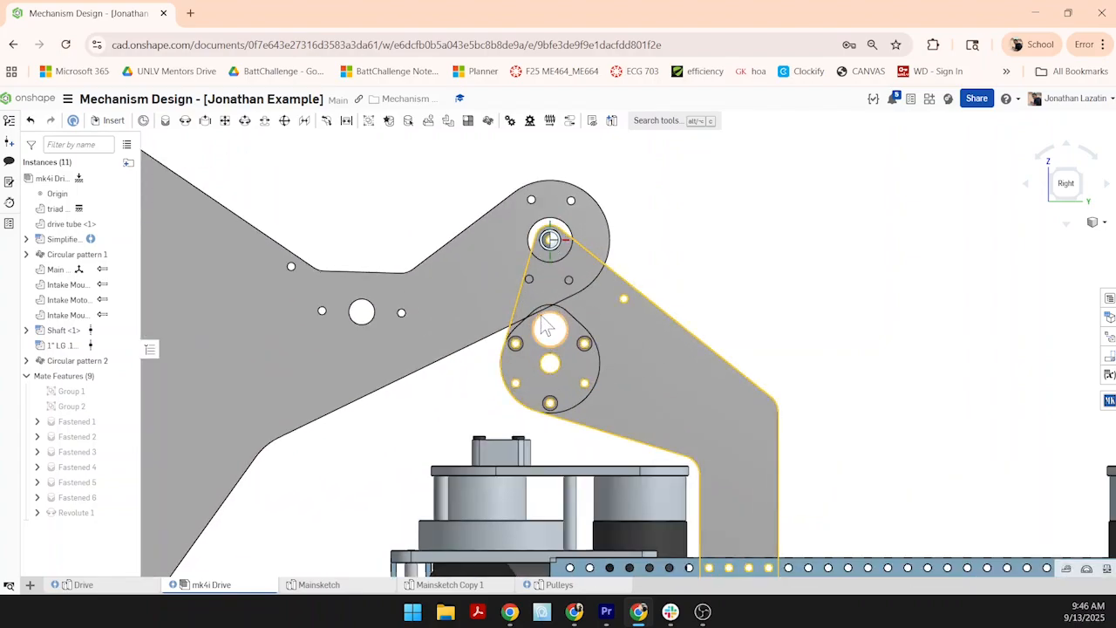
- Inspect the clearance between the main intake plate's lower edge and the motor plate while pivoting the intake plate
right_drag(547, 327, 625, 317)
scroll(505, 311, up, 4)
right_drag(504, 311, 482, 315)
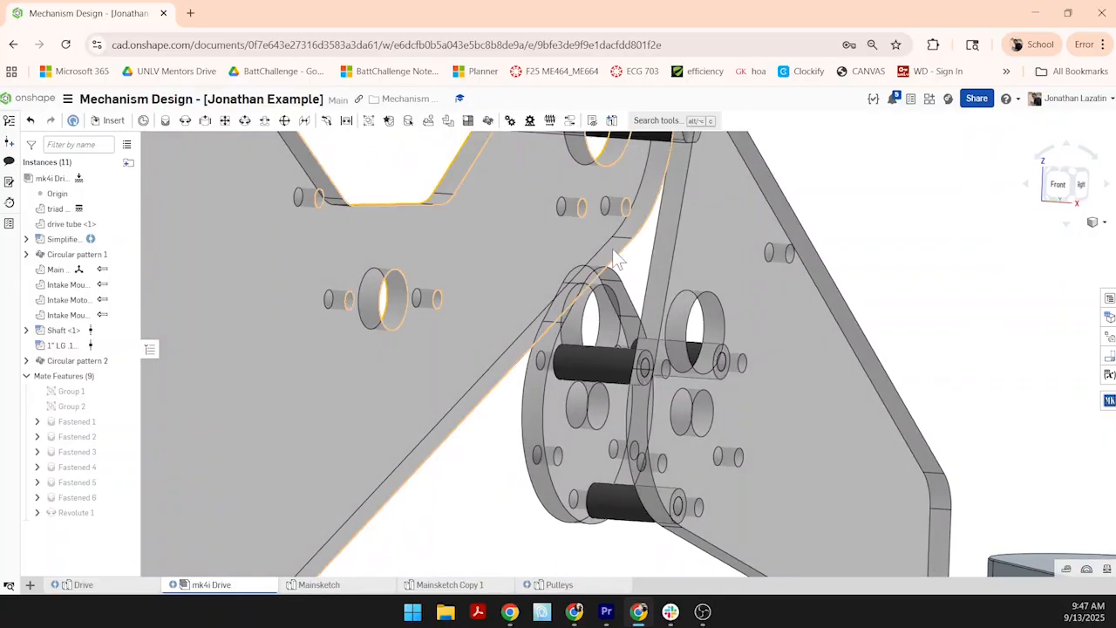
scroll(612, 250, up, 1)
right_drag(610, 264, 588, 262)
scroll(588, 262, down, 3)
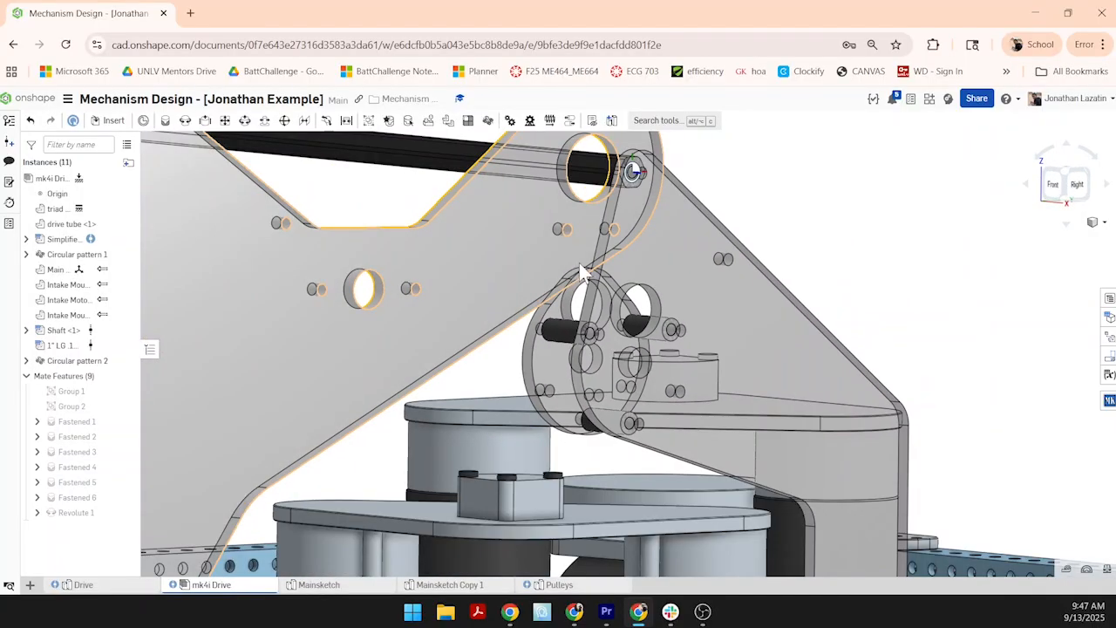
right_drag(535, 294, 571, 270)
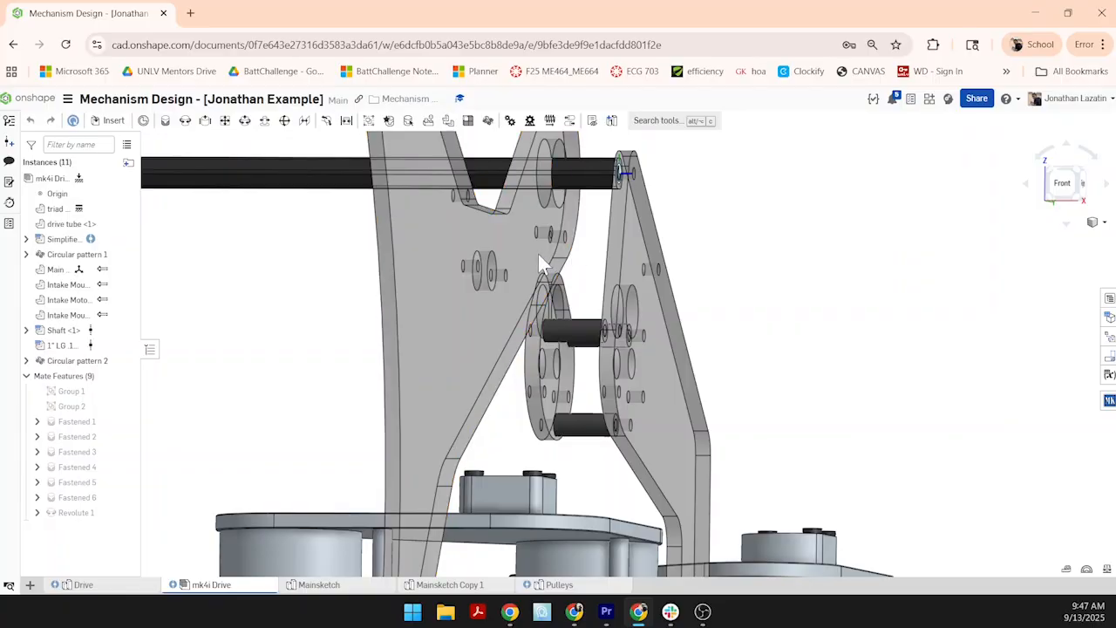
drag(489, 258, 543, 279)
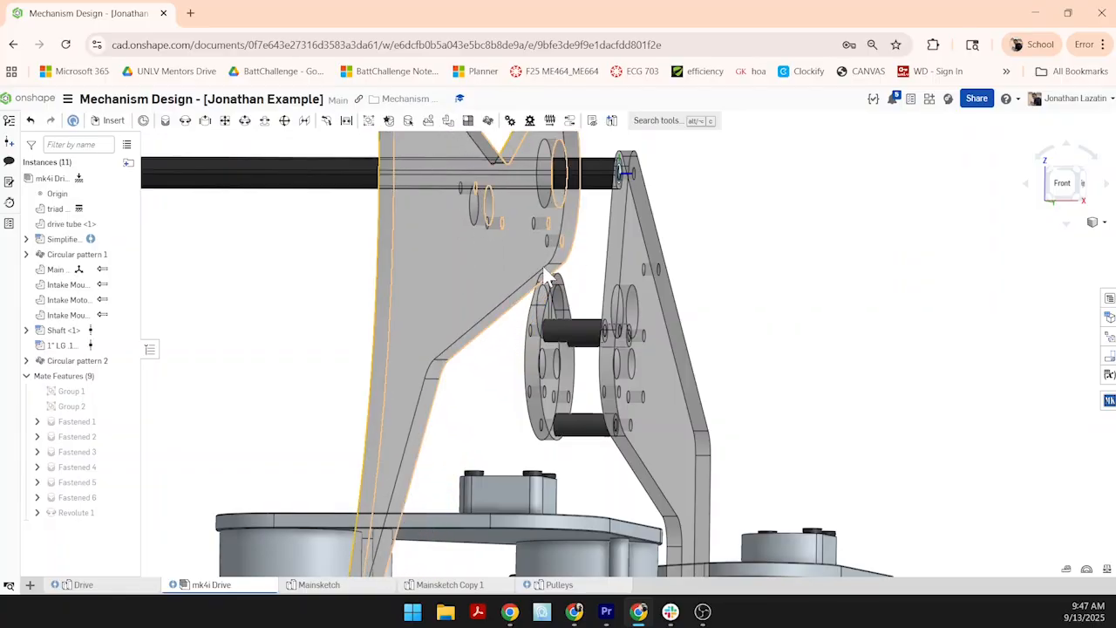
mouse_move(543, 279)
right_down()
mouse_move(562, 276)
mouse_move(532, 271)
right_up()
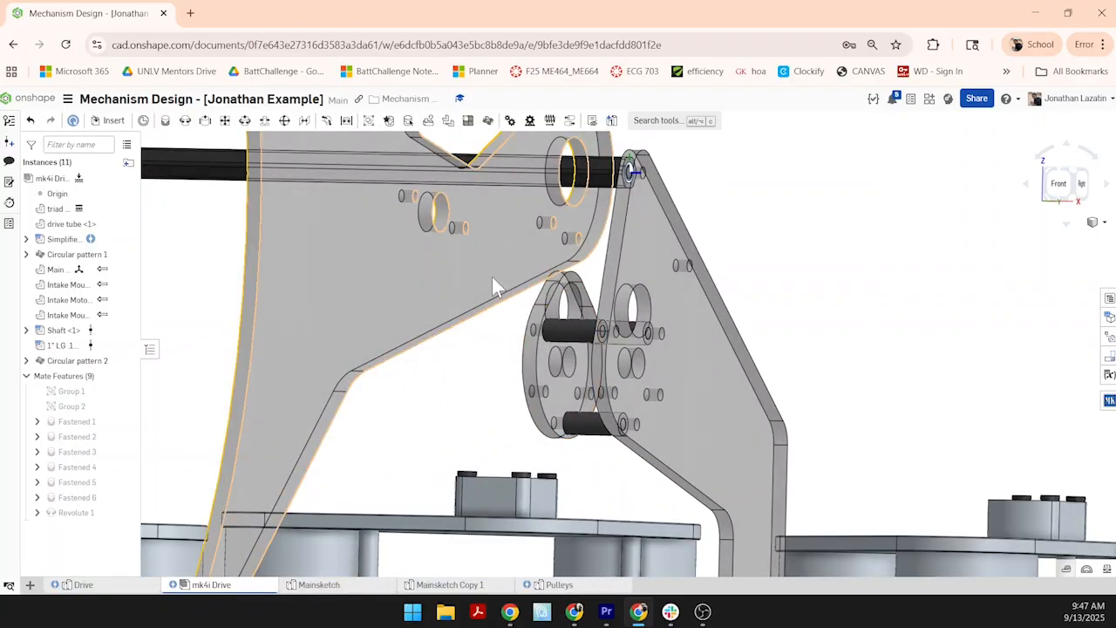
scroll(493, 274, down, 5)
right_drag(499, 277, 349, 286)
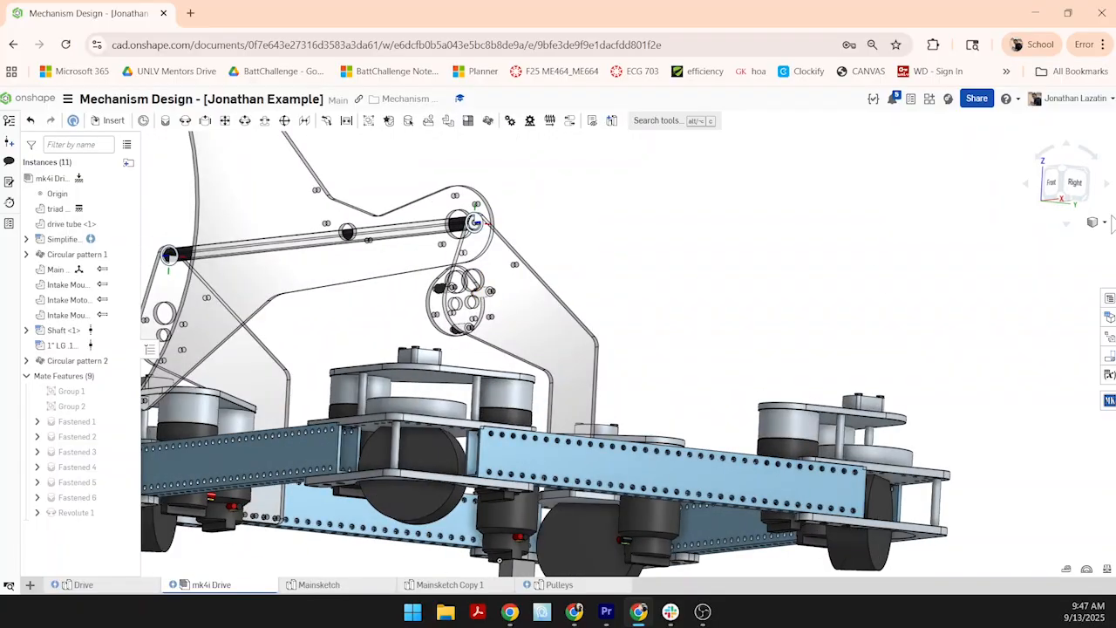
- Rotate the main intake plate about the shaft so its long arm stands upright, and check its fit over the drive frame
click(1075, 184)
right_drag(426, 373, 488, 361)
drag(447, 345, 348, 344)
scroll(494, 313, up, 3)
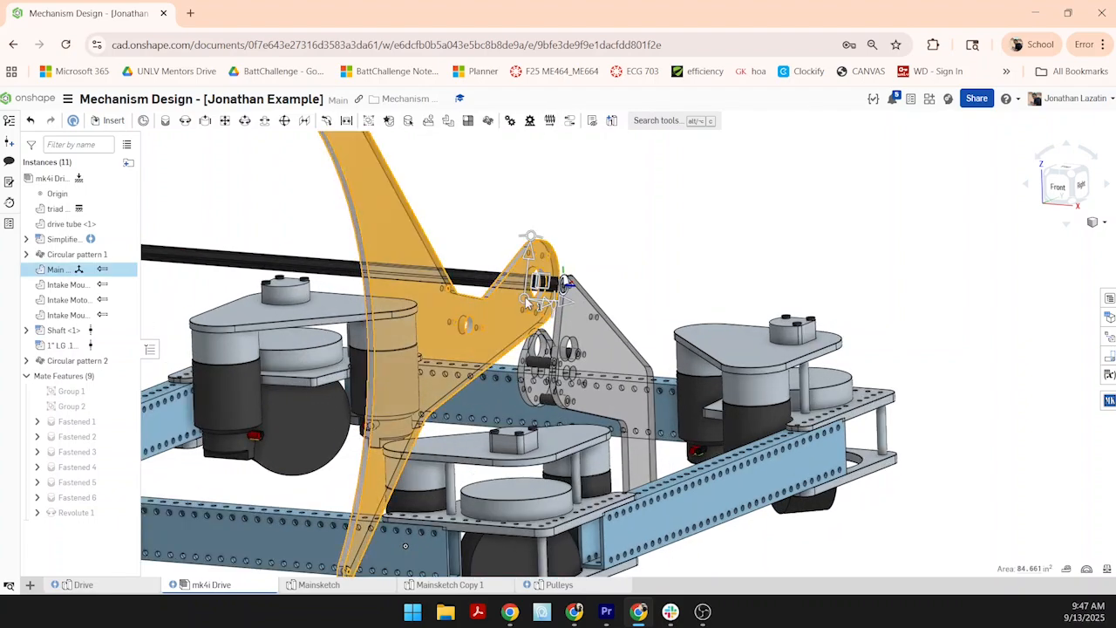
scroll(530, 292, up, 4)
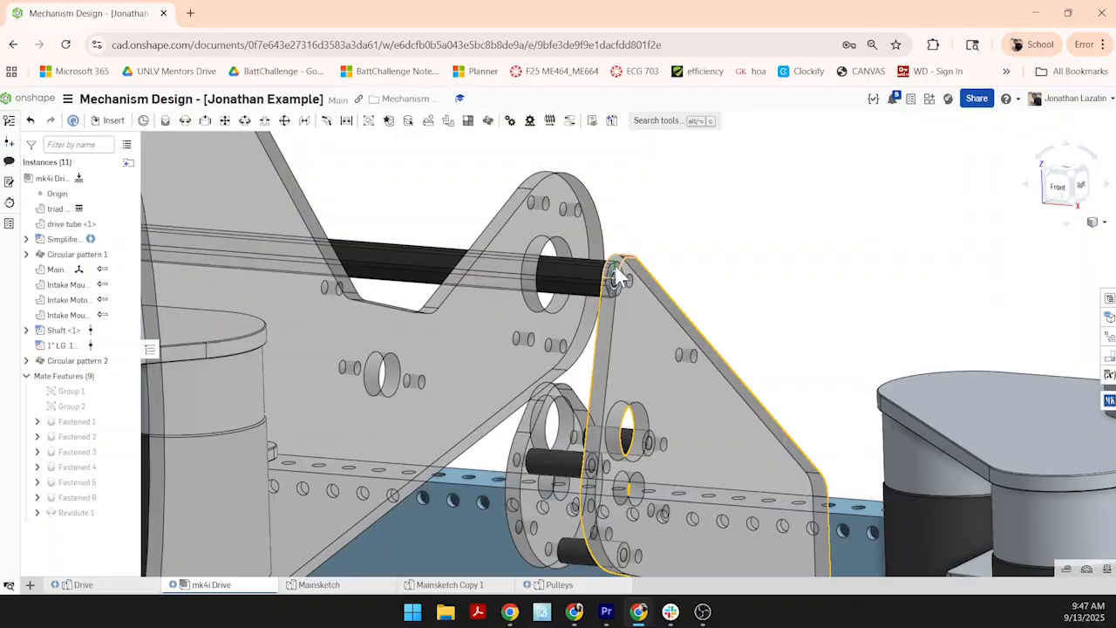
scroll(380, 401, down, 5)
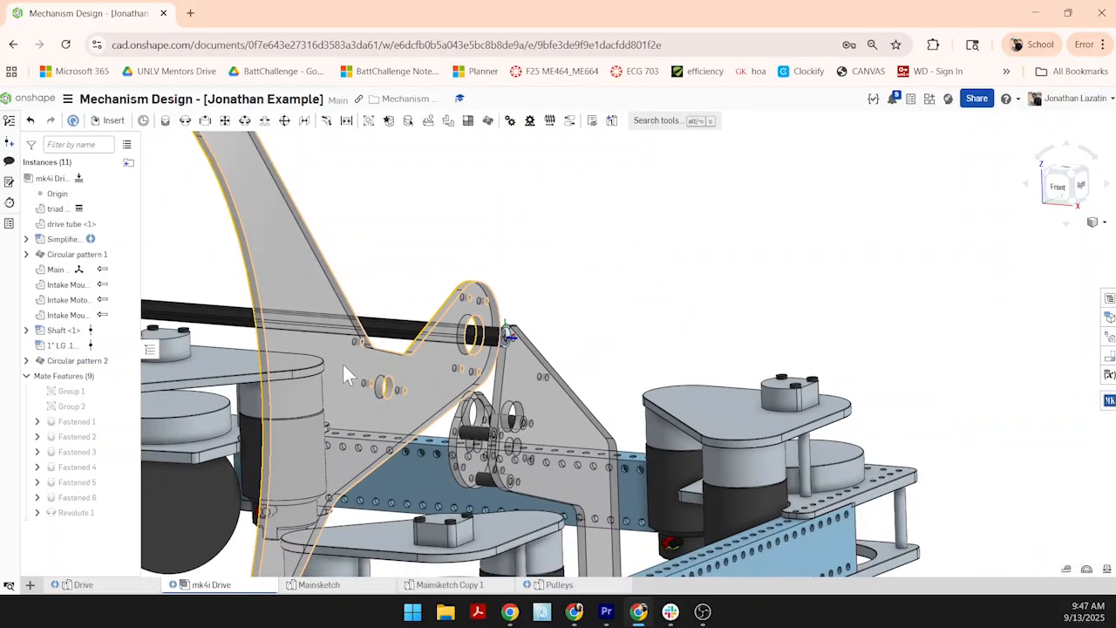
drag(344, 375, 336, 409)
middle_drag(336, 409, 640, 347)
scroll(640, 347, down, 3)
right_drag(639, 347, 526, 305)
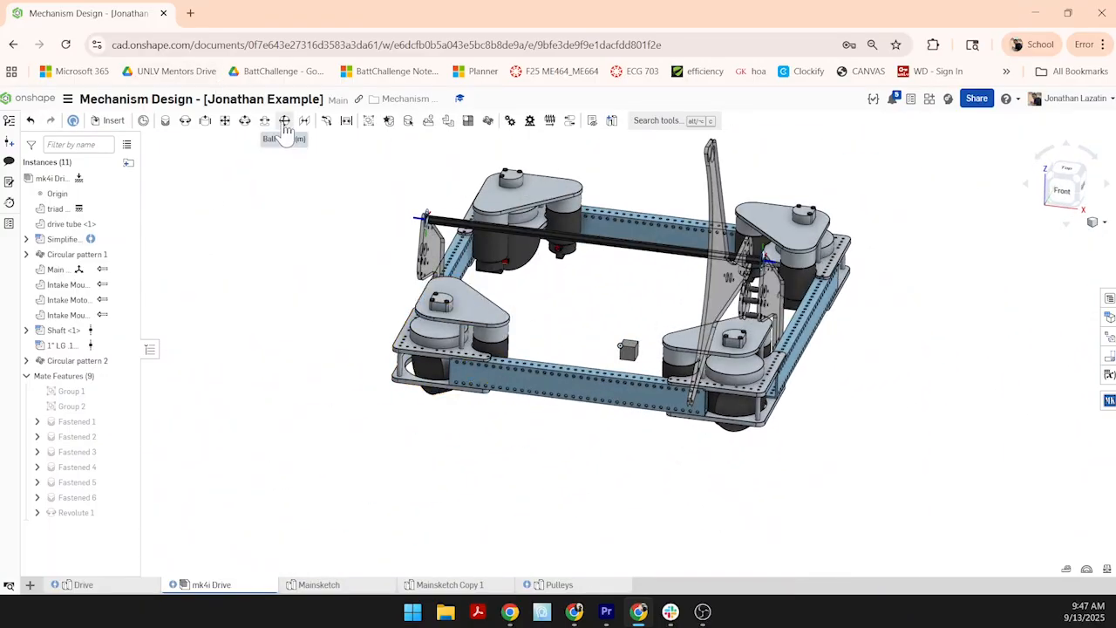
- Paste a copy of the main intake plate and join its shorter arm's large hole to the shaft's opposite end with a Cylindrical mate
click(713, 302)
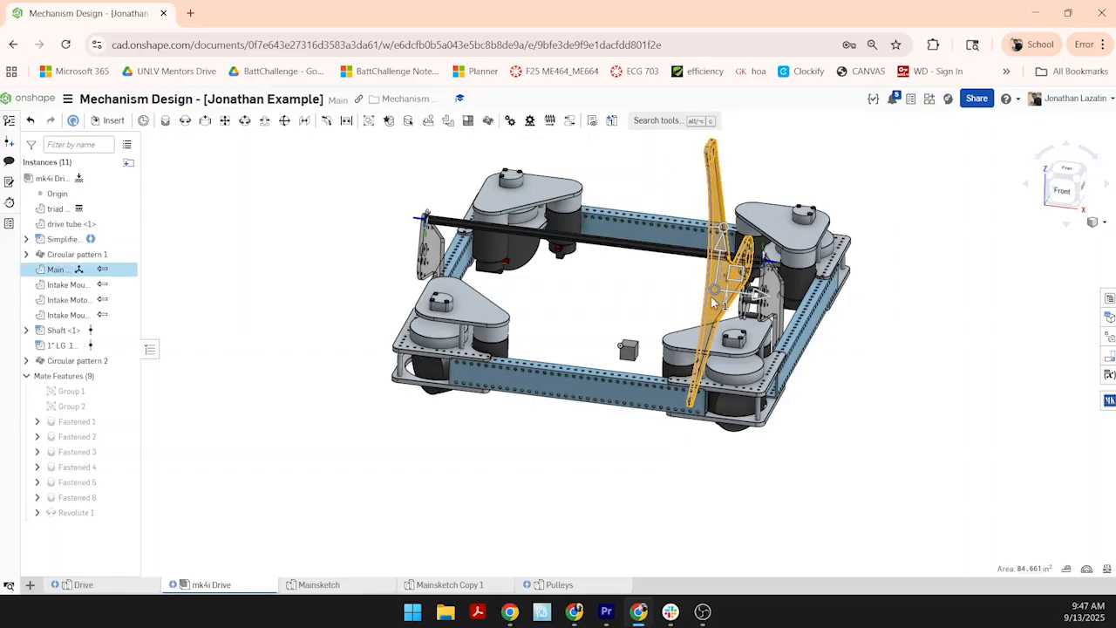
click(303, 349)
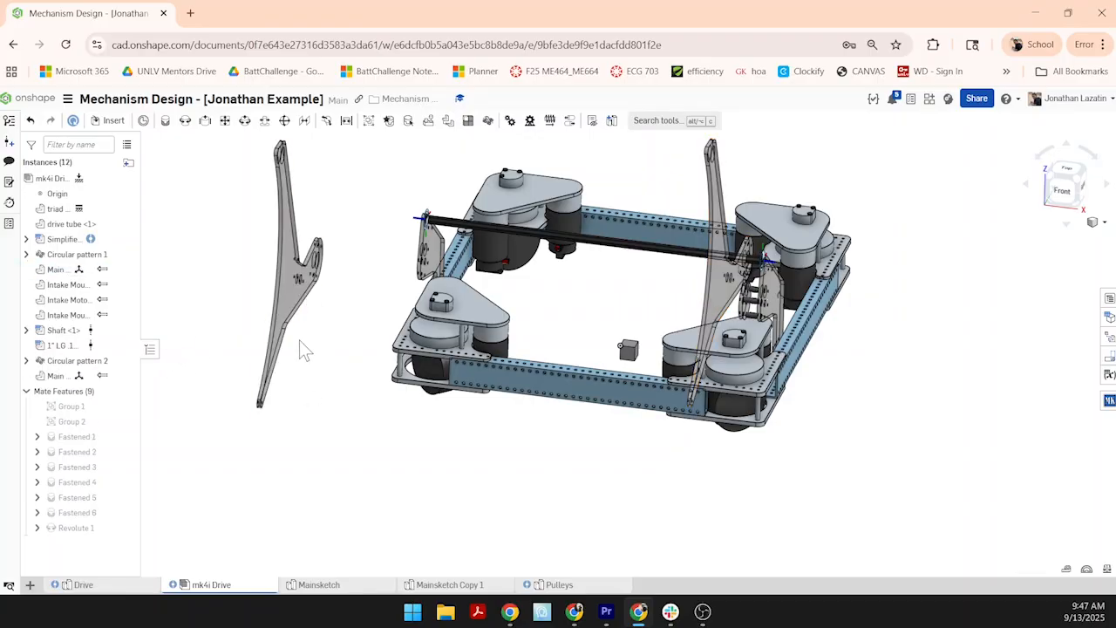
click(245, 122)
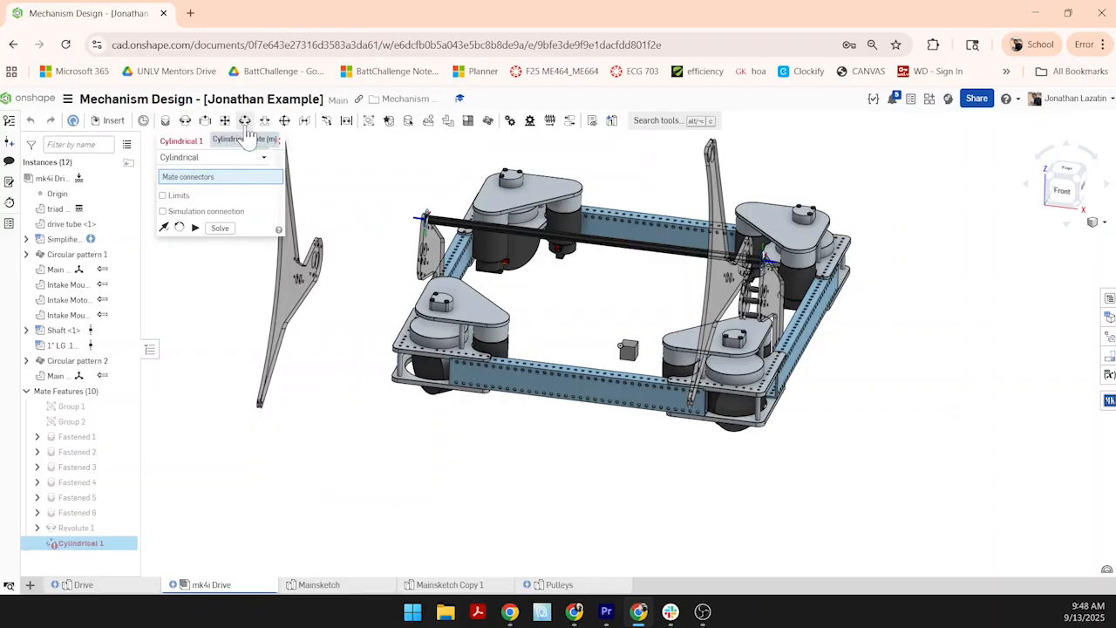
scroll(342, 296, up, 8)
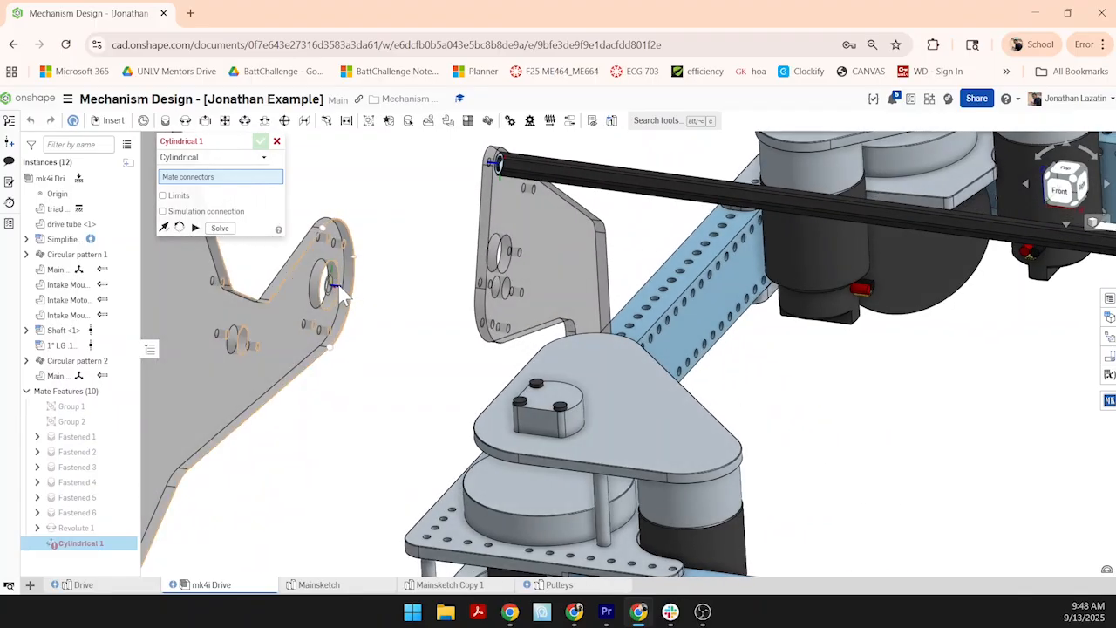
click(329, 299)
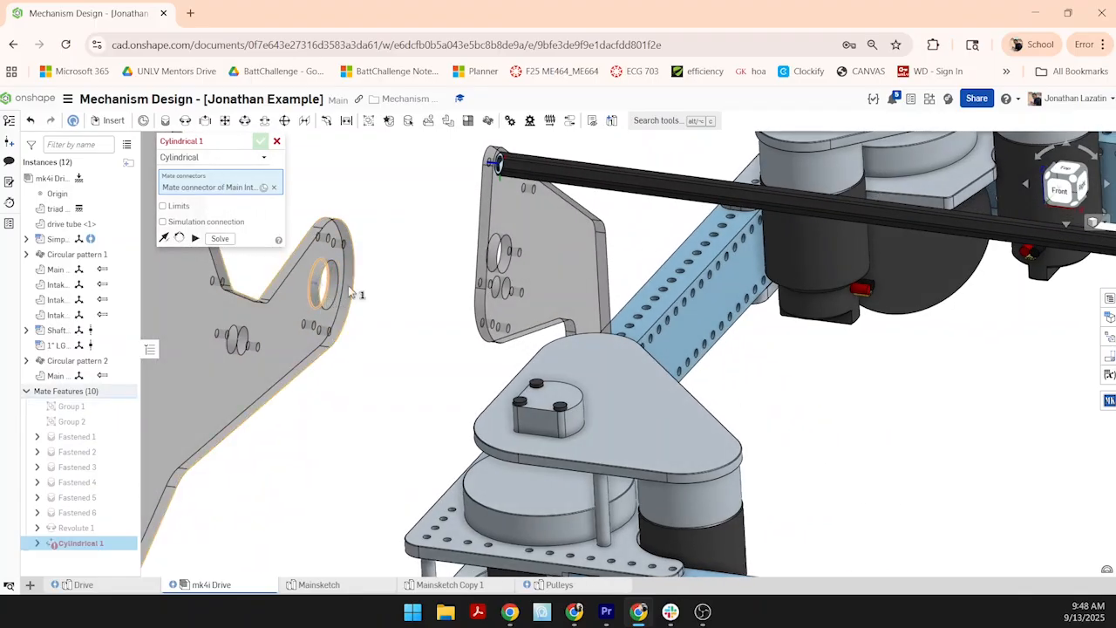
click(502, 171)
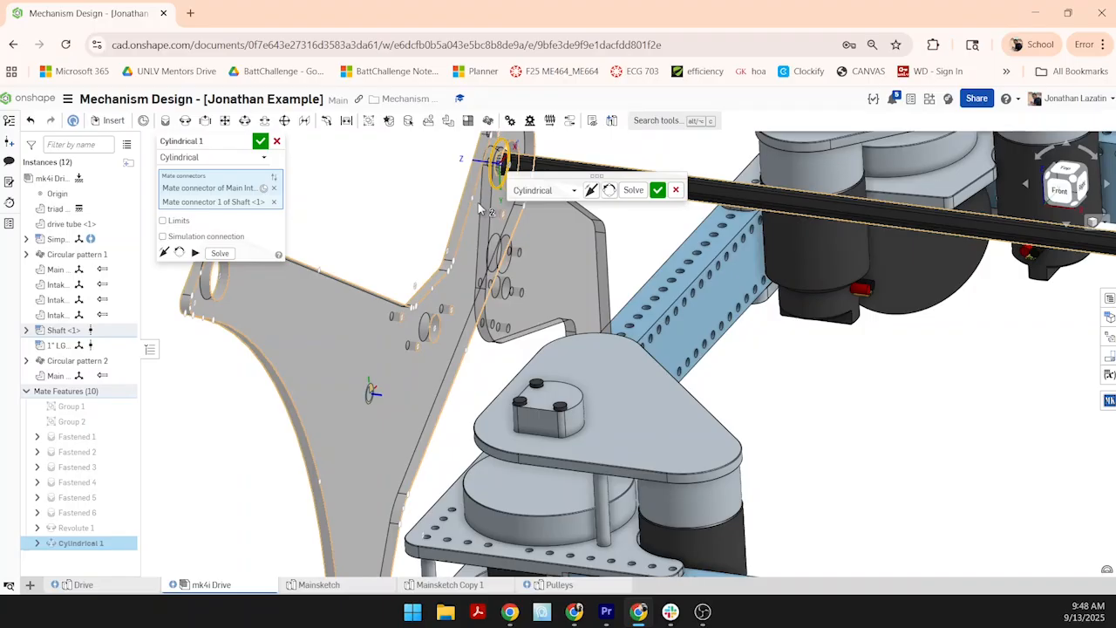
click(261, 143)
- Slide the copied main intake plate along the shaft inboard of the mounting plate and turn it roughly parallel to the original plate
mouse_move(353, 180)
right_down()
mouse_move(363, 194)
mouse_move(347, 178)
right_up()
scroll(348, 178, down, 4)
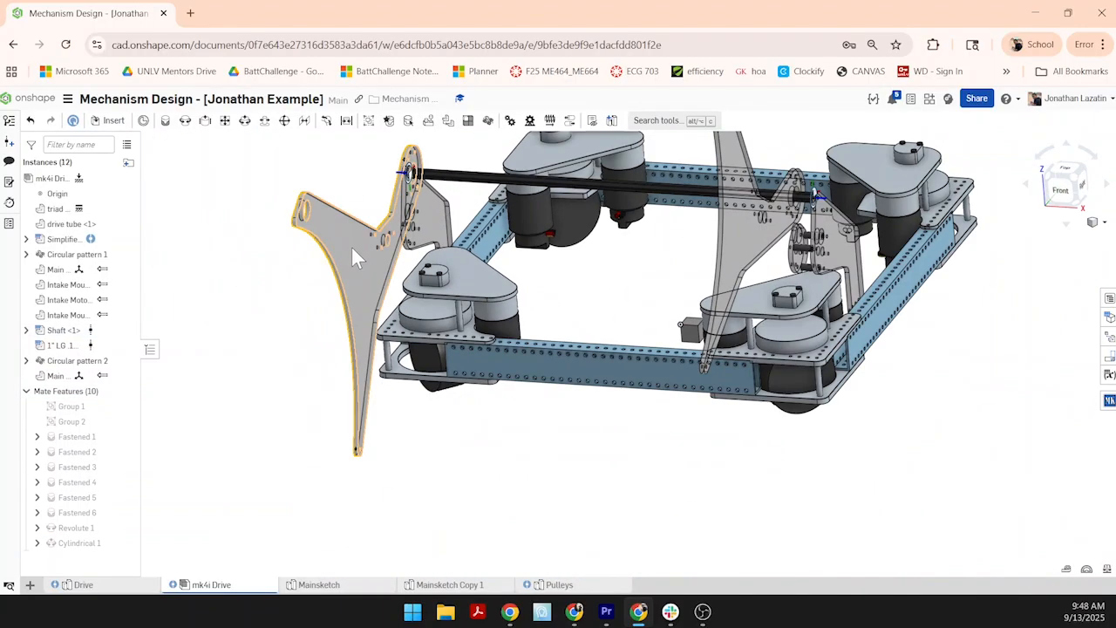
drag(351, 246, 411, 197)
right_drag(471, 201, 408, 204)
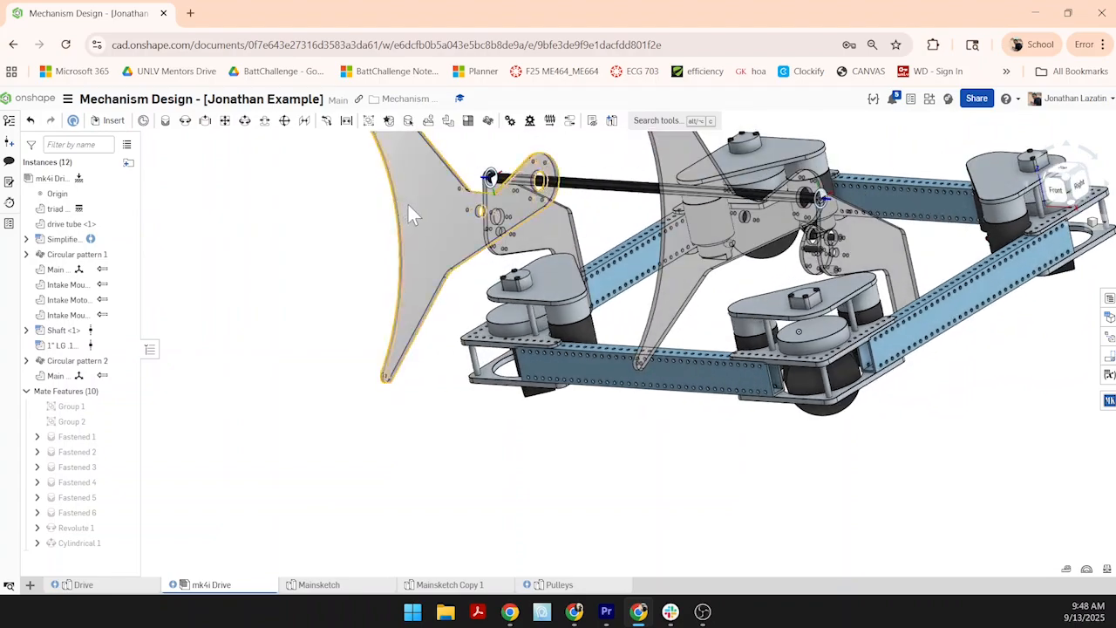
mouse_move(408, 204)
mouse_down()
mouse_move(408, 231)
mouse_move(388, 208)
mouse_up()
right_drag(402, 224, 529, 233)
scroll(529, 230, down, 2)
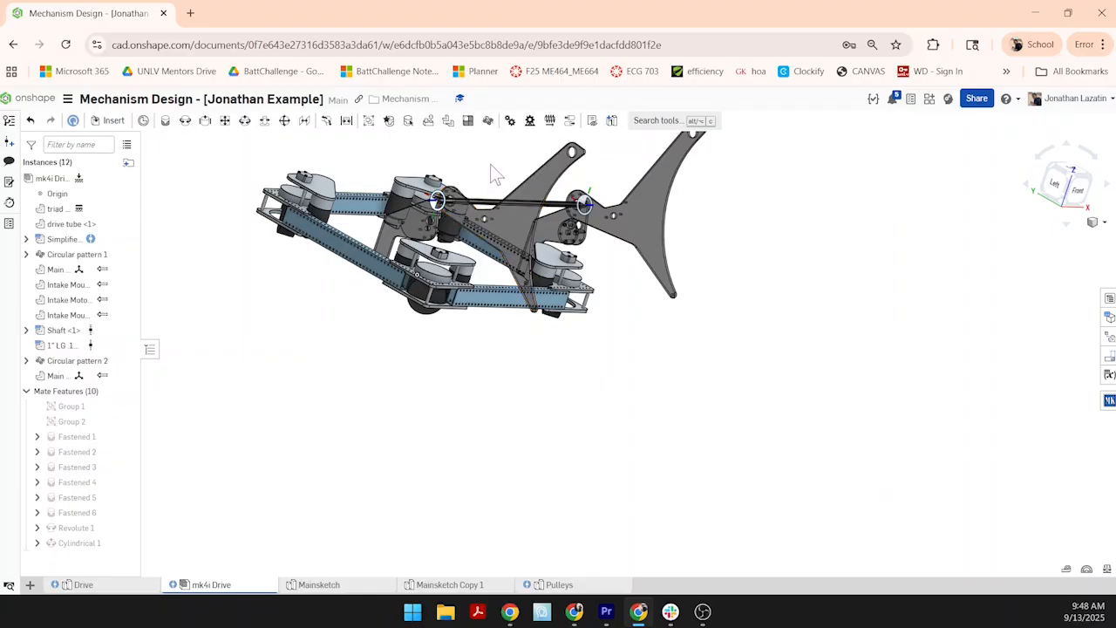
scroll(492, 175, up, 3)
right_drag(496, 179, 434, 183)
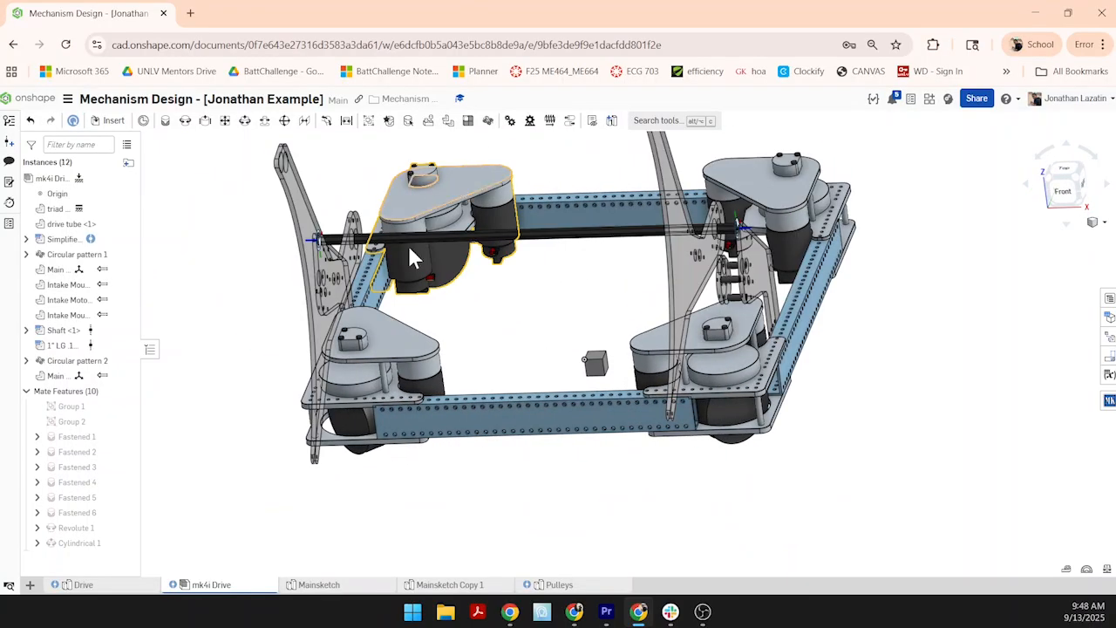
right_drag(404, 294, 372, 294)
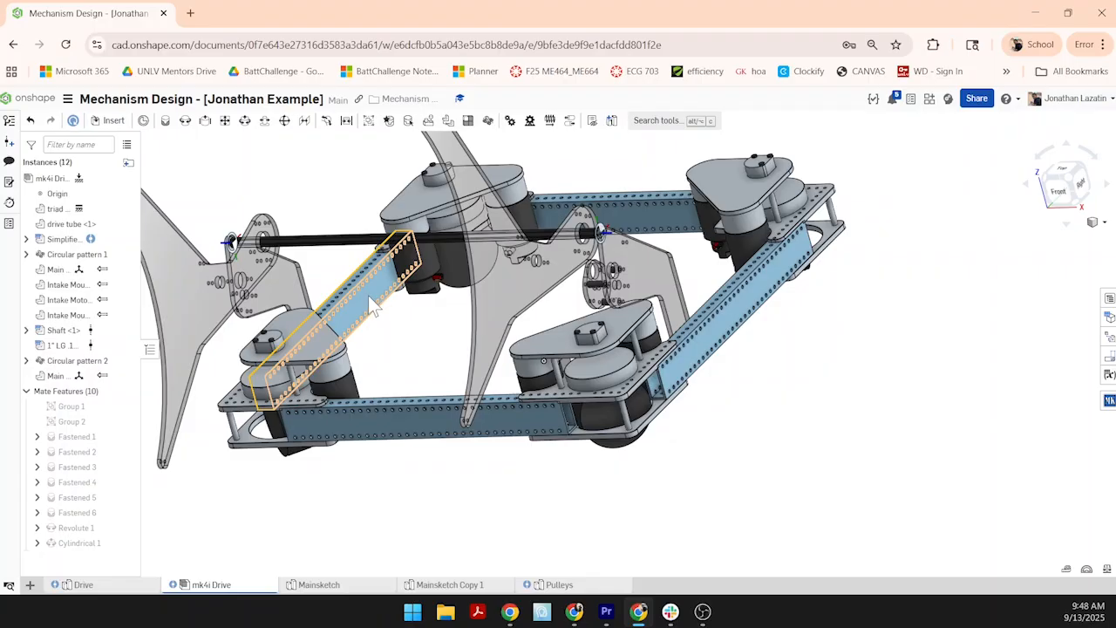
- Inspect how the copied main intake plate sits on the shaft beside the mounting plate
scroll(349, 296, down, 3)
scroll(324, 299, up, 6)
scroll(324, 300, down, 5)
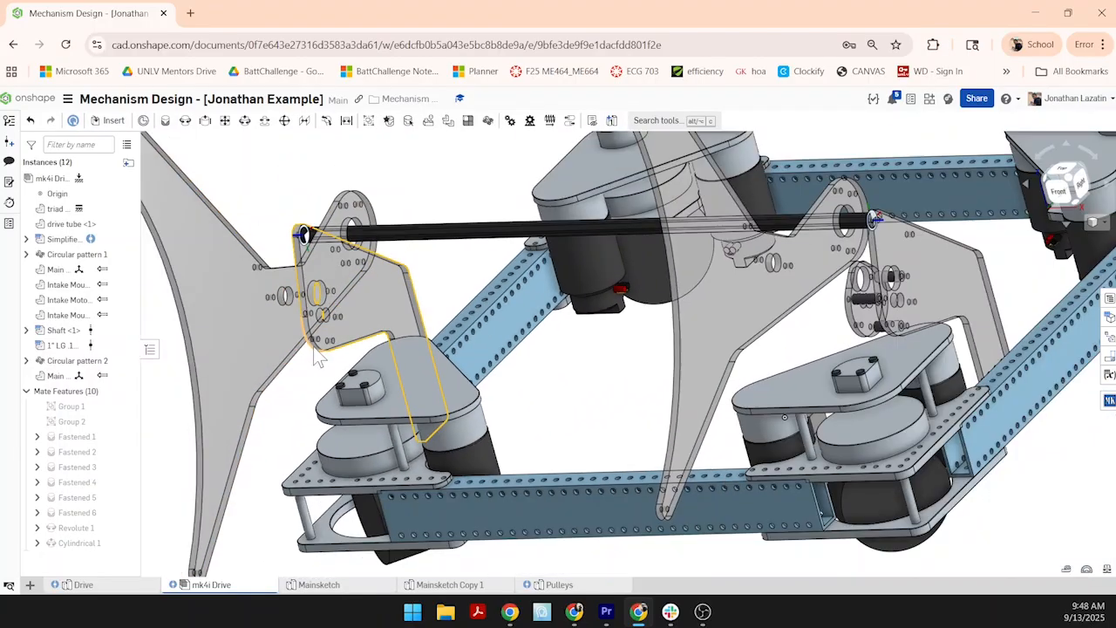
scroll(186, 353, up, 6)
right_drag(274, 331, 305, 327)
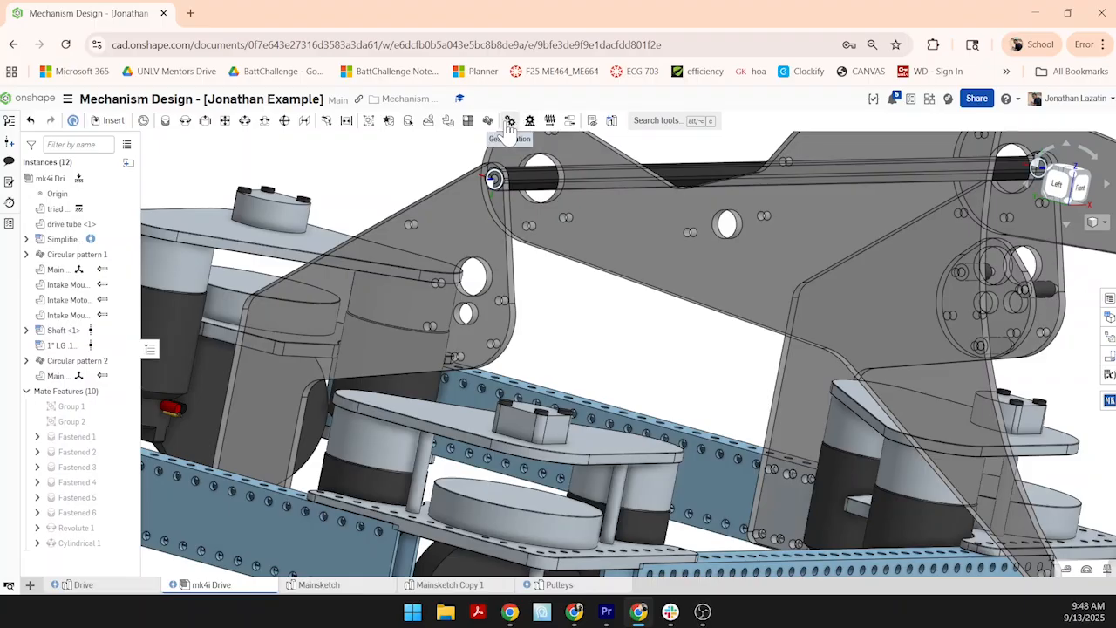
scroll(567, 285, down, 4)
right_drag(567, 285, 467, 301)
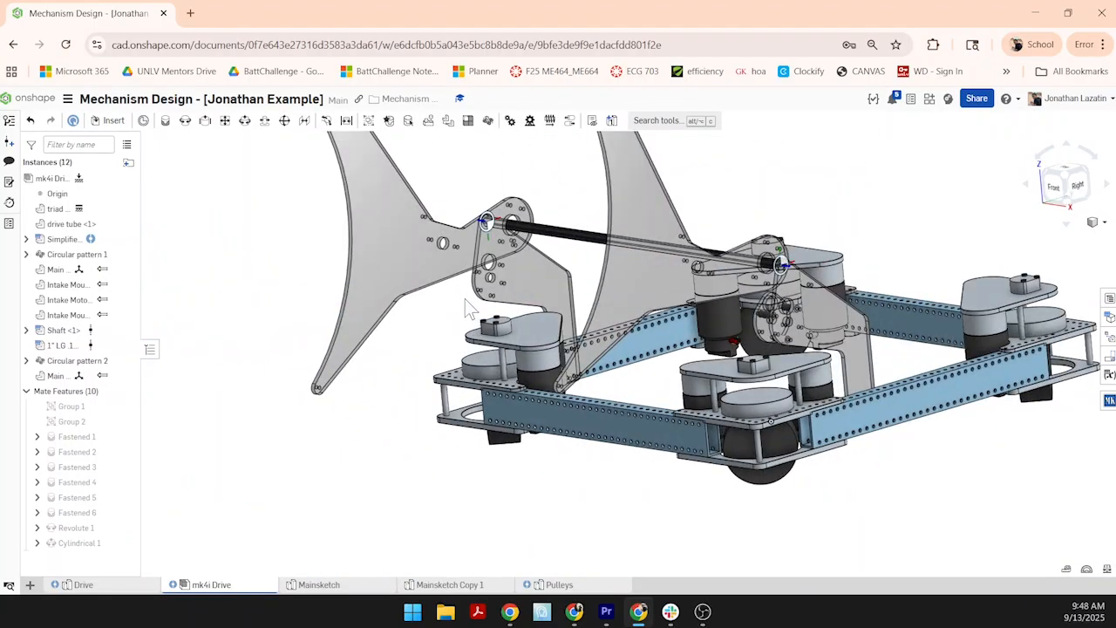
- Undo the copied plate's last movement, swing the original main intake plate upward about the shaft, and delete the copied plate
key(ctrl+z)
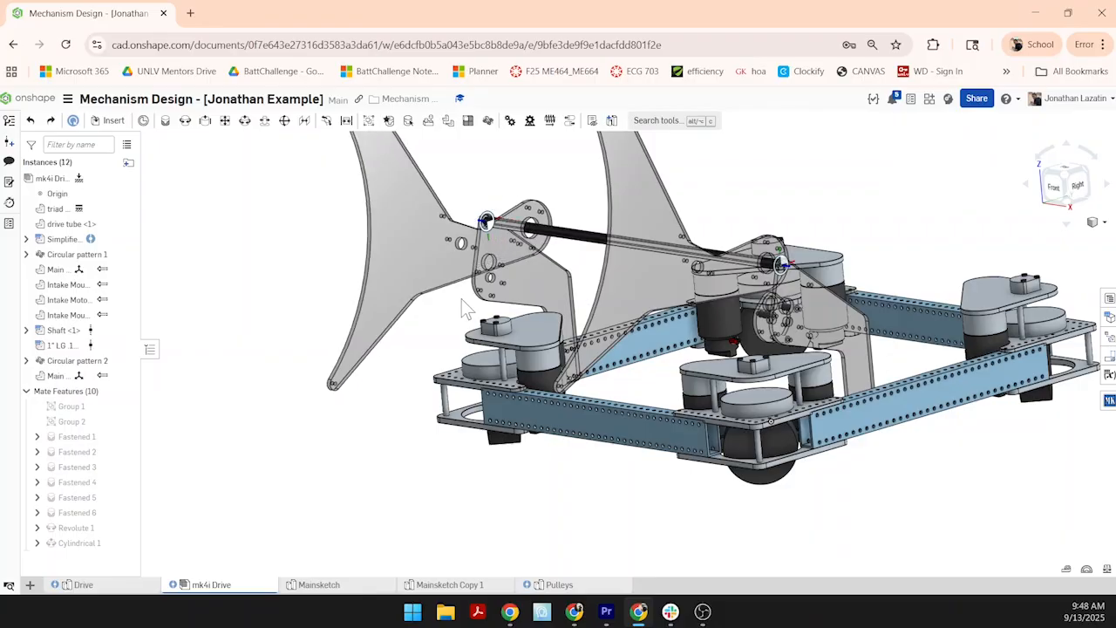
drag(639, 285, 639, 206)
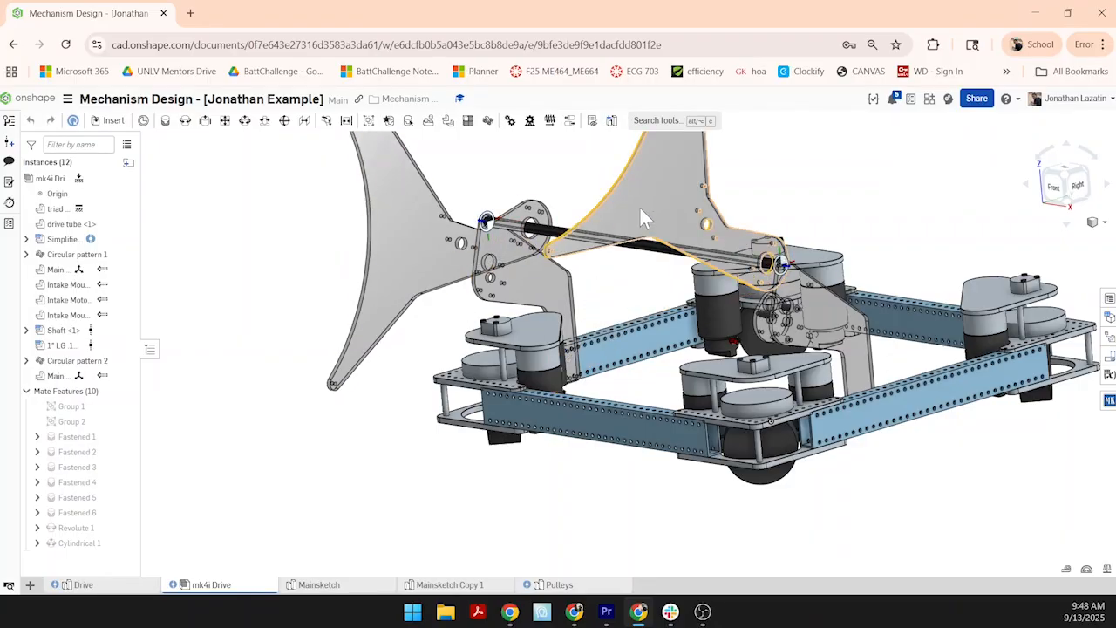
click(399, 268)
key(Delete)
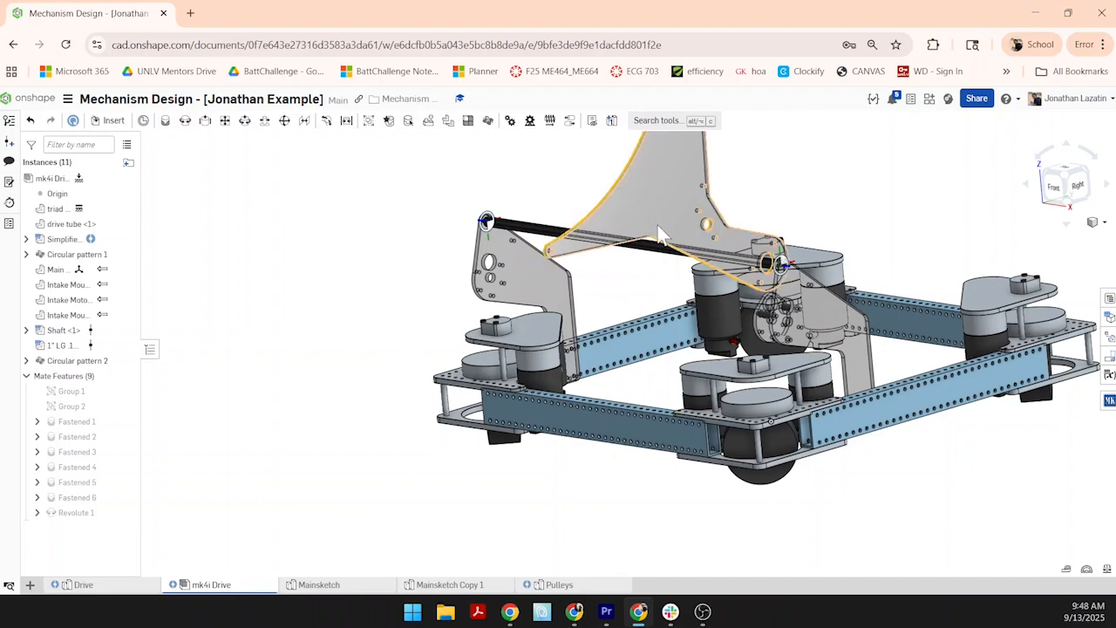
- Paste a fresh copy of the main intake plate and join its shorter arm's large hole to the shaft's free end with a Revolute mate
click(554, 270)
click(352, 249)
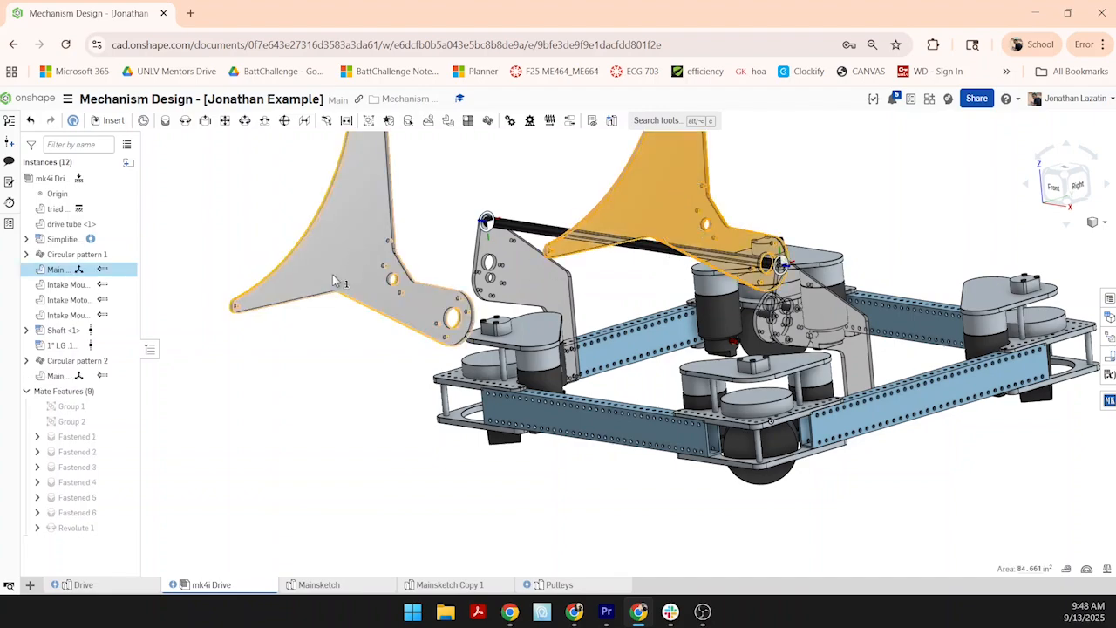
click(189, 127)
scroll(403, 292, up, 4)
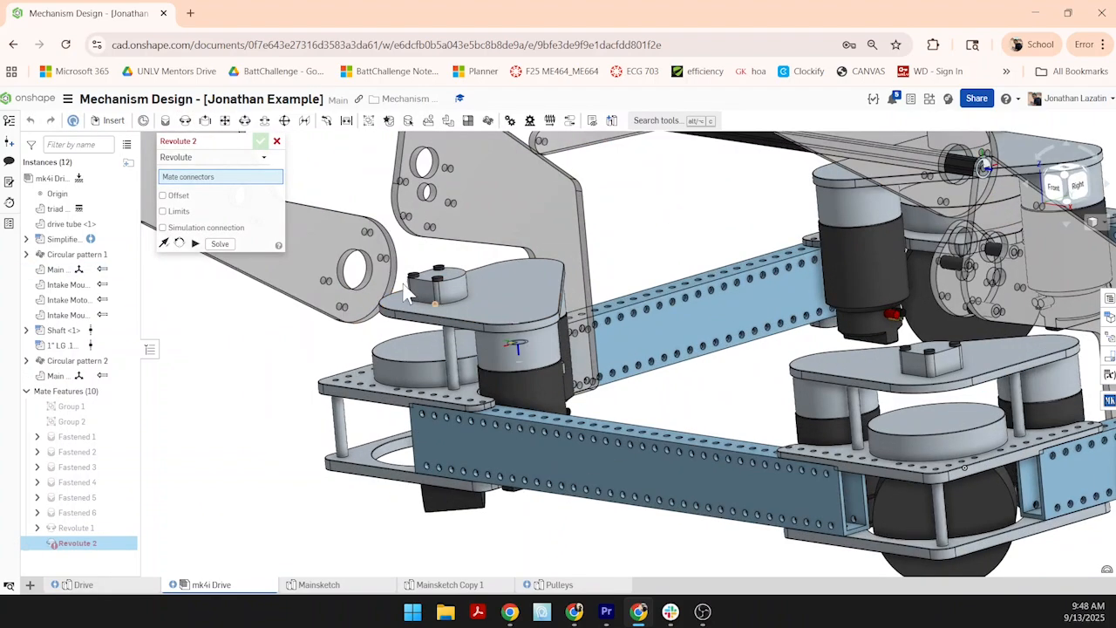
click(351, 270)
scroll(357, 279, down, 5)
scroll(375, 162, up, 5)
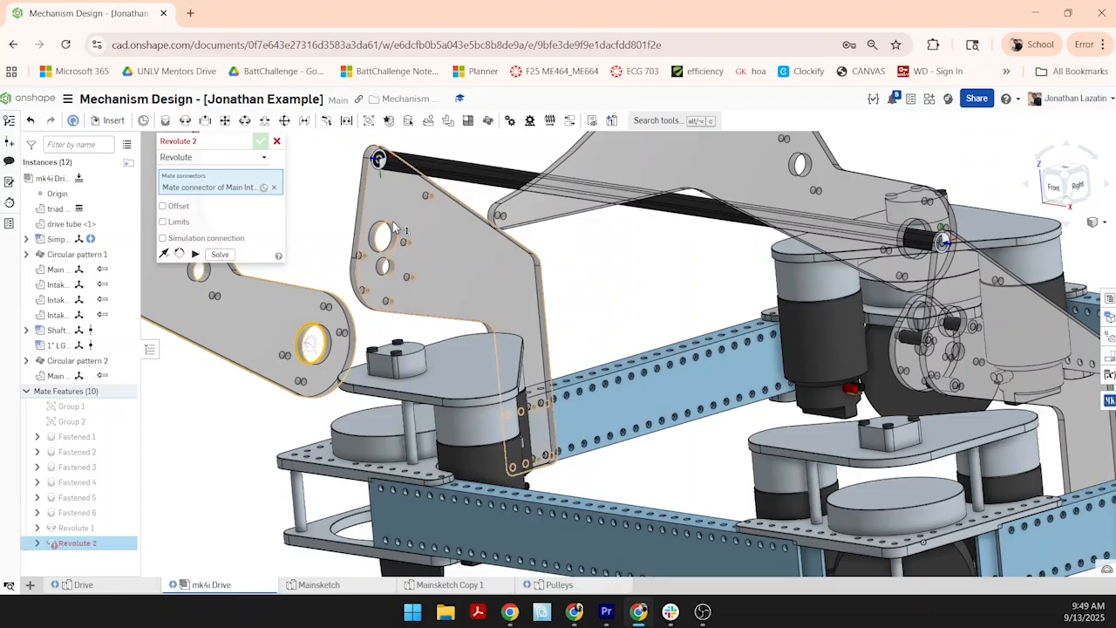
click(376, 164)
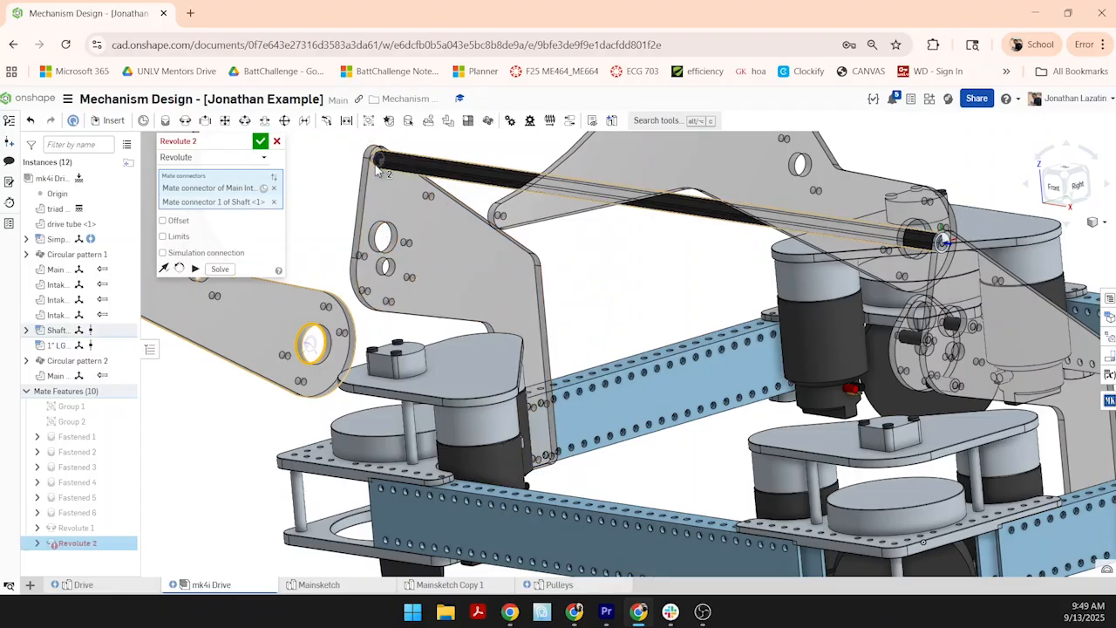
- Offset the copied plate's Revolute mate by -1 in along Z and accept the mate
click(177, 237)
click(179, 237)
click(165, 220)
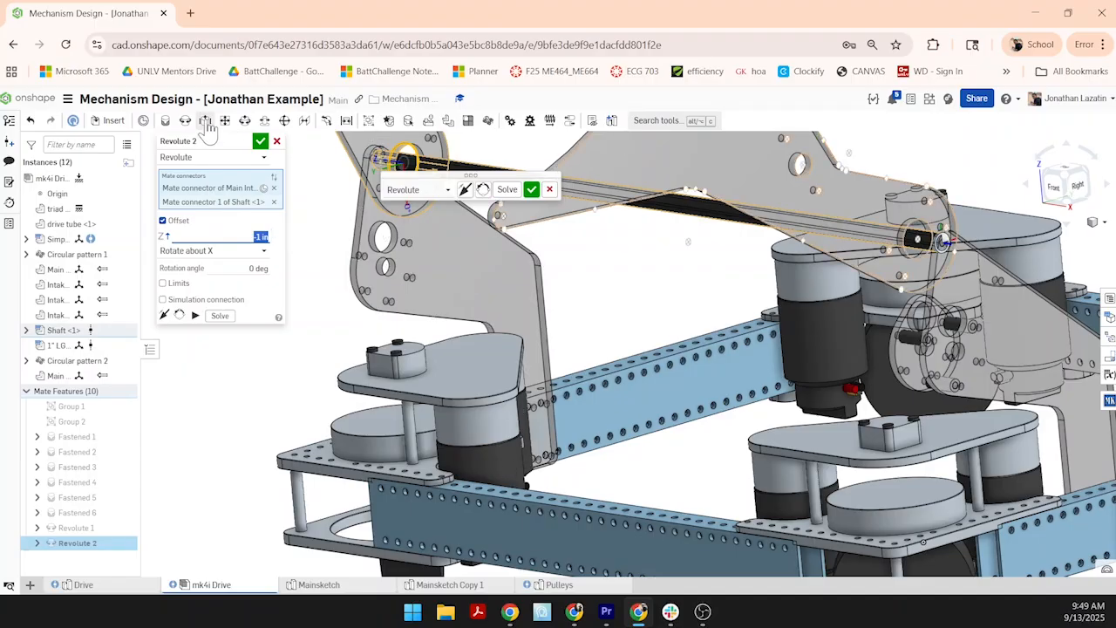
click(260, 142)
- Rotate the copied main intake plate about the shaft so its long arm points upward like the original plate's
scroll(402, 273, down, 5)
right_drag(401, 273, 374, 266)
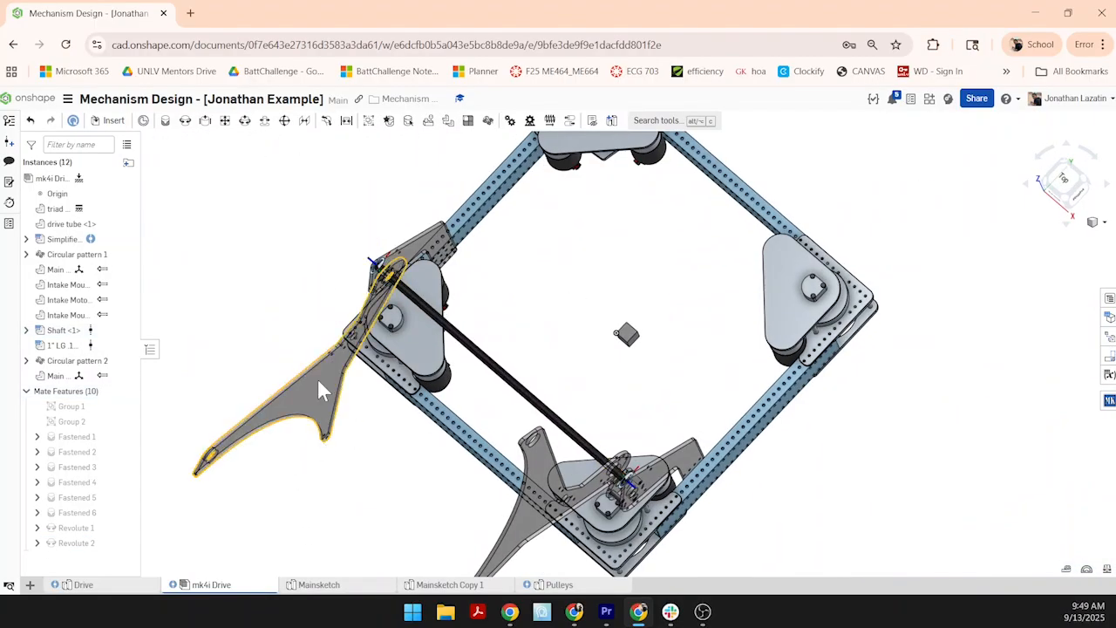
right_drag(317, 378, 555, 260)
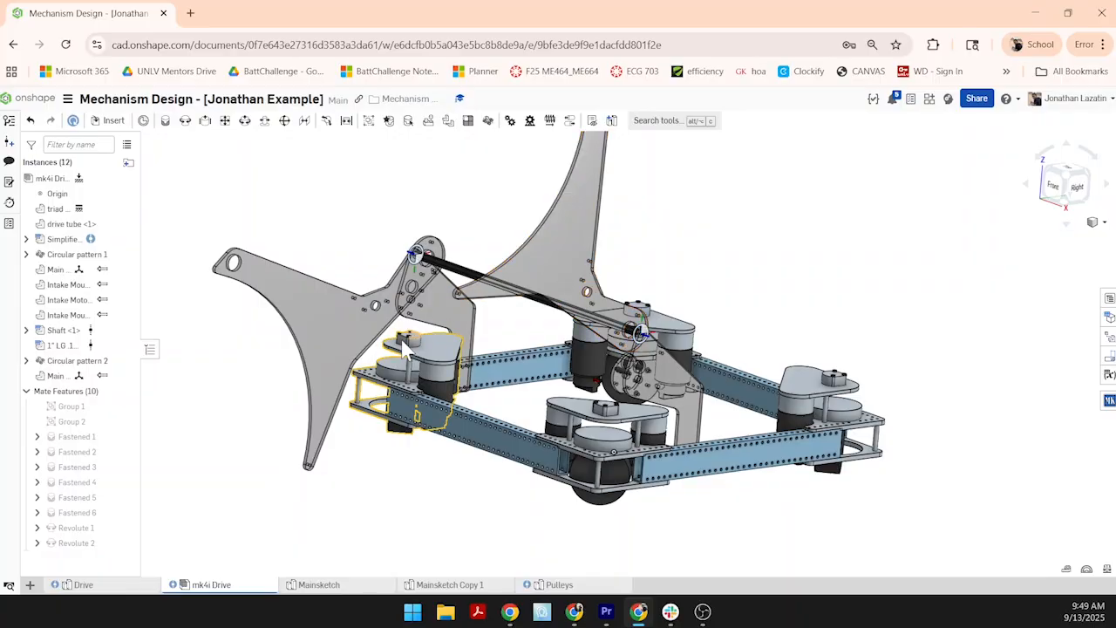
drag(340, 169, 314, 244)
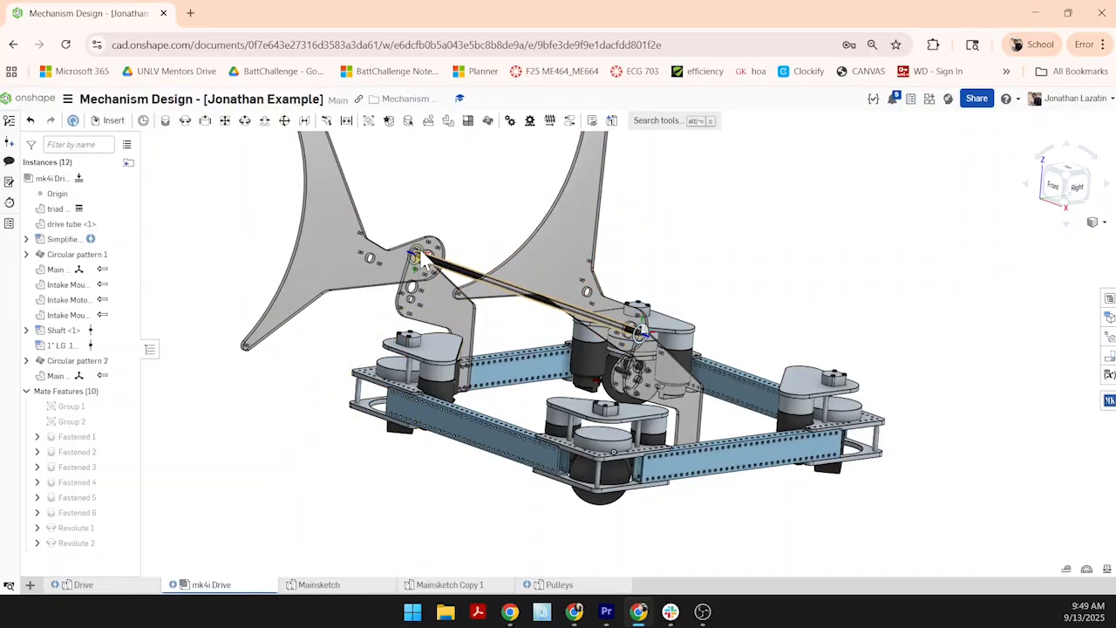
- Examine how the shaft end passes through the copied intake plate's large hole and the adjacent mounting plate
scroll(418, 259, up, 5)
right_drag(411, 262, 417, 271)
scroll(422, 281, up, 3)
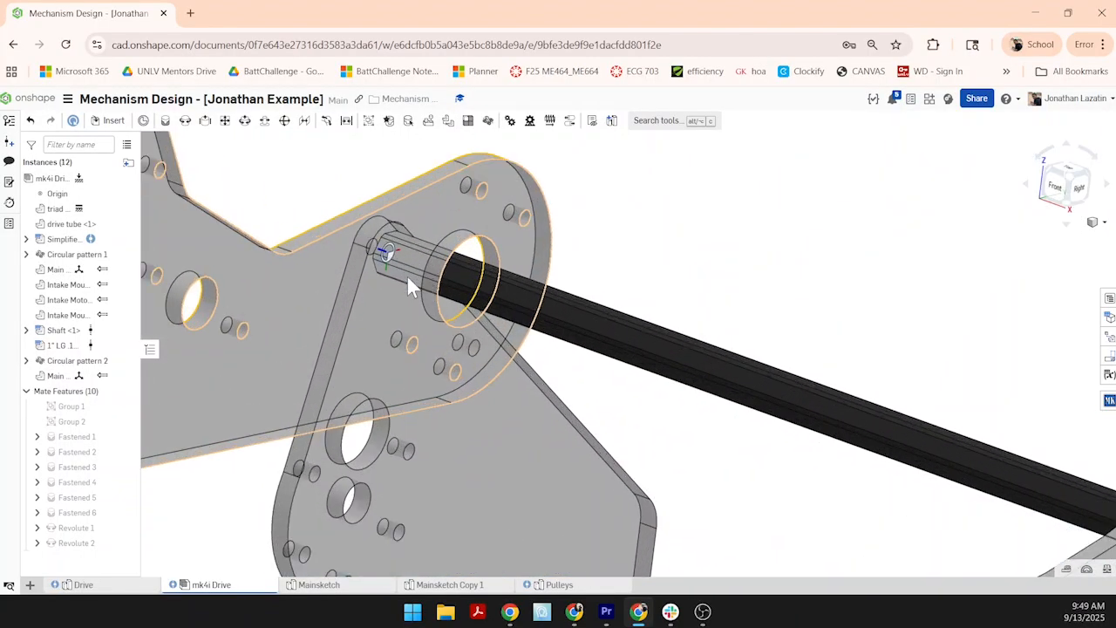
click(480, 254)
click(589, 271)
scroll(590, 271, down, 10)
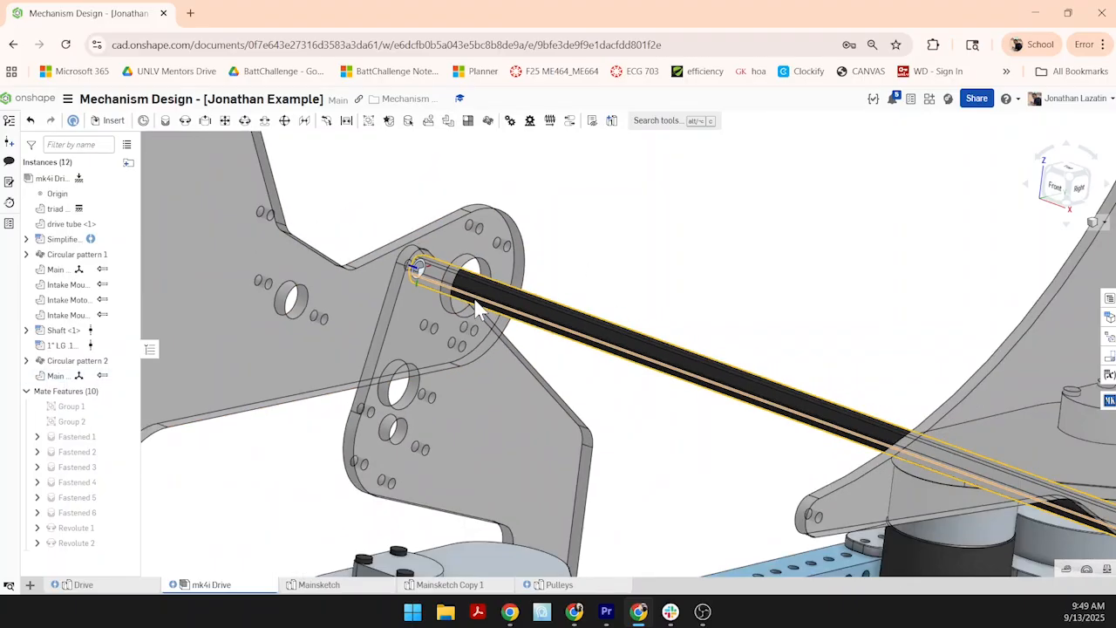
- Pivot both main intake plates about the shaft until they nearly line up, checking them in the right side view
drag(394, 307, 381, 280)
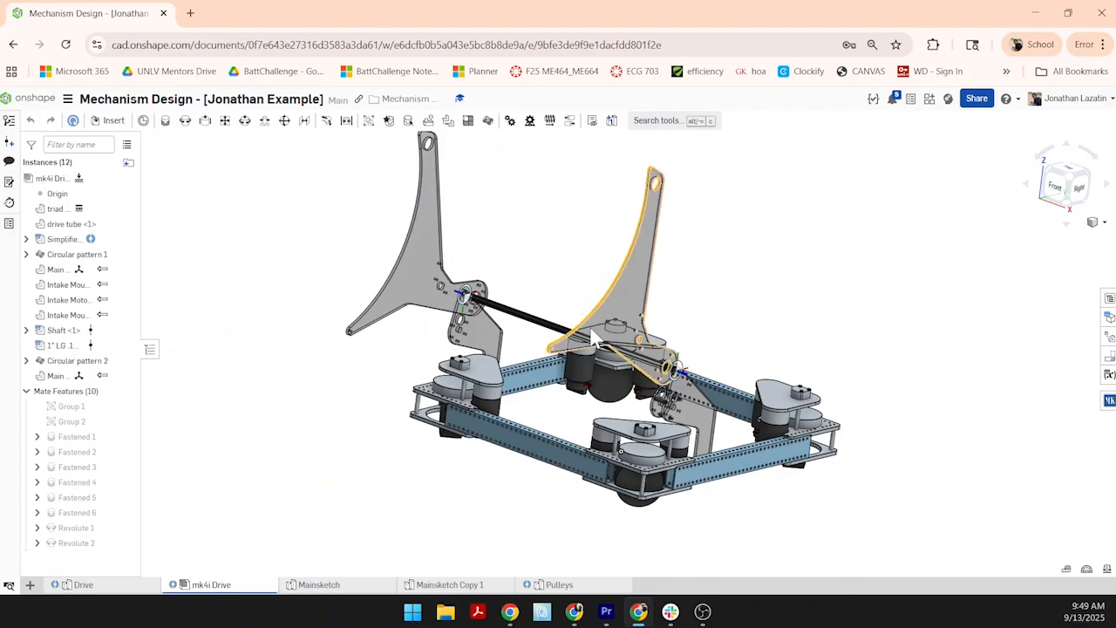
drag(617, 305, 528, 352)
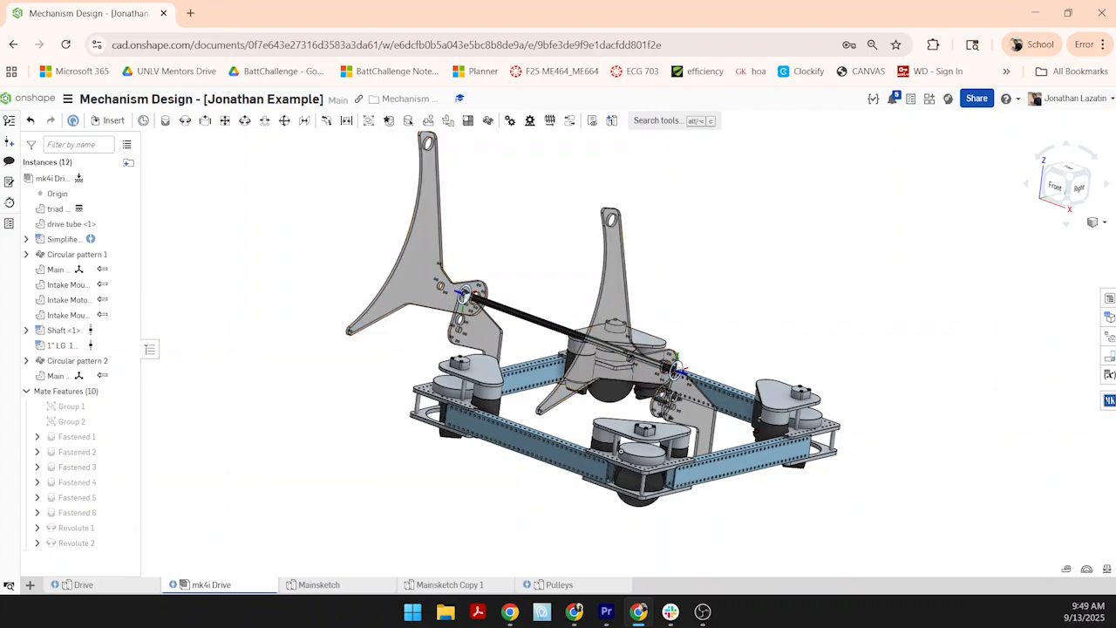
click(1073, 197)
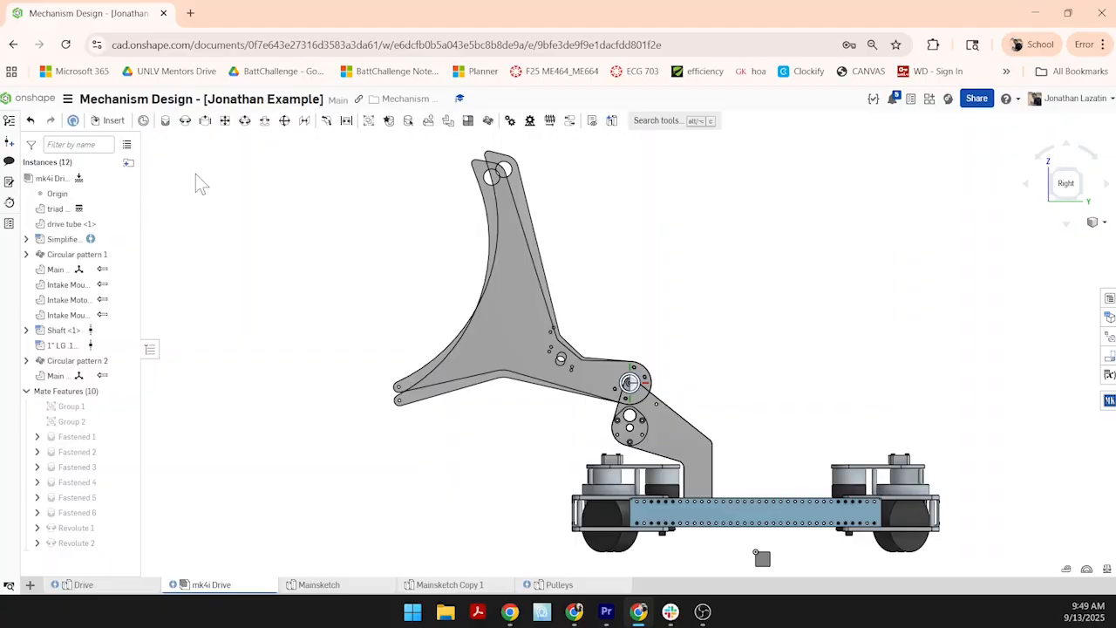
key(m)
scroll(461, 433, up, 5)
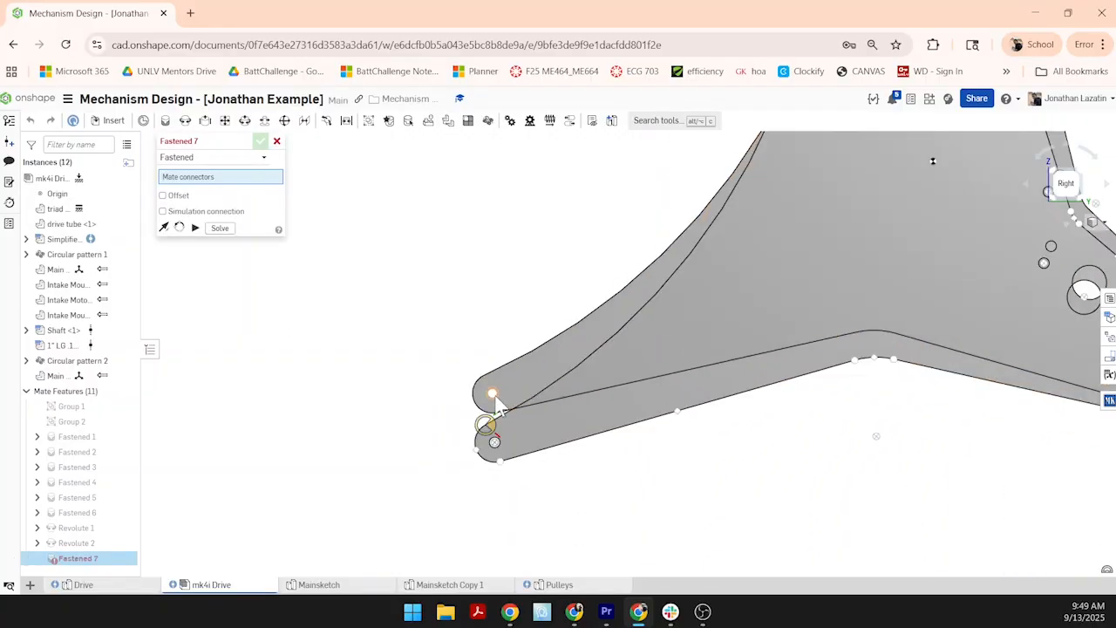
click(493, 393)
scroll(495, 442, up, 3)
right_drag(496, 443, 408, 211)
click(278, 142)
scroll(350, 229, down, 6)
middle_drag(351, 228, 340, 409)
scroll(340, 410, down, 5)
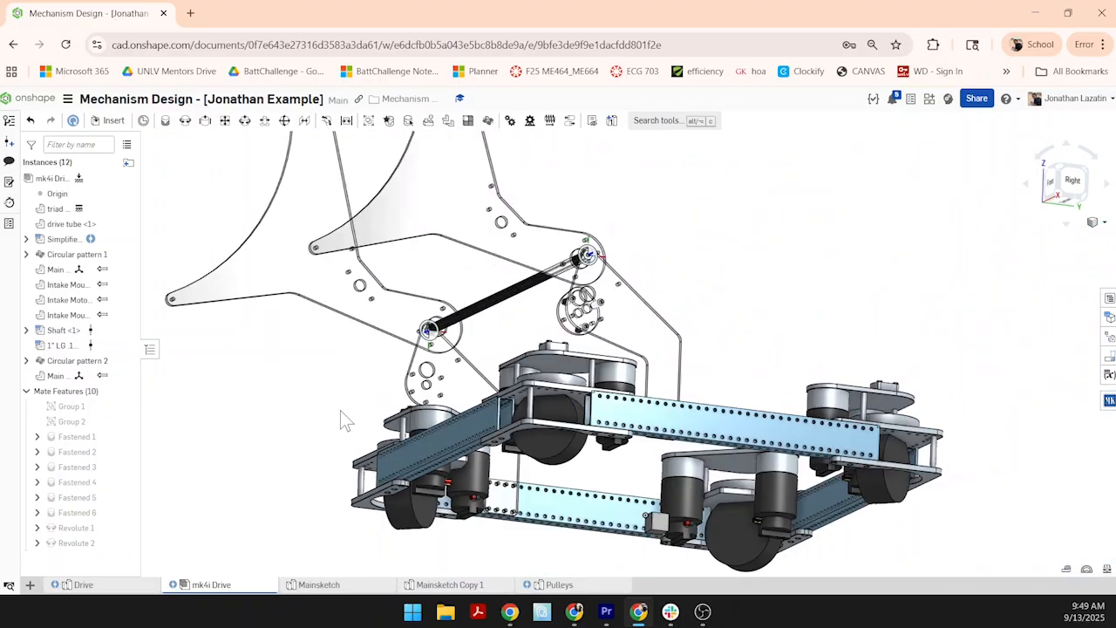
- Measure the parallel distance between the facing surfaces of the two main intake plates
click(327, 319)
right_drag(425, 335, 640, 396)
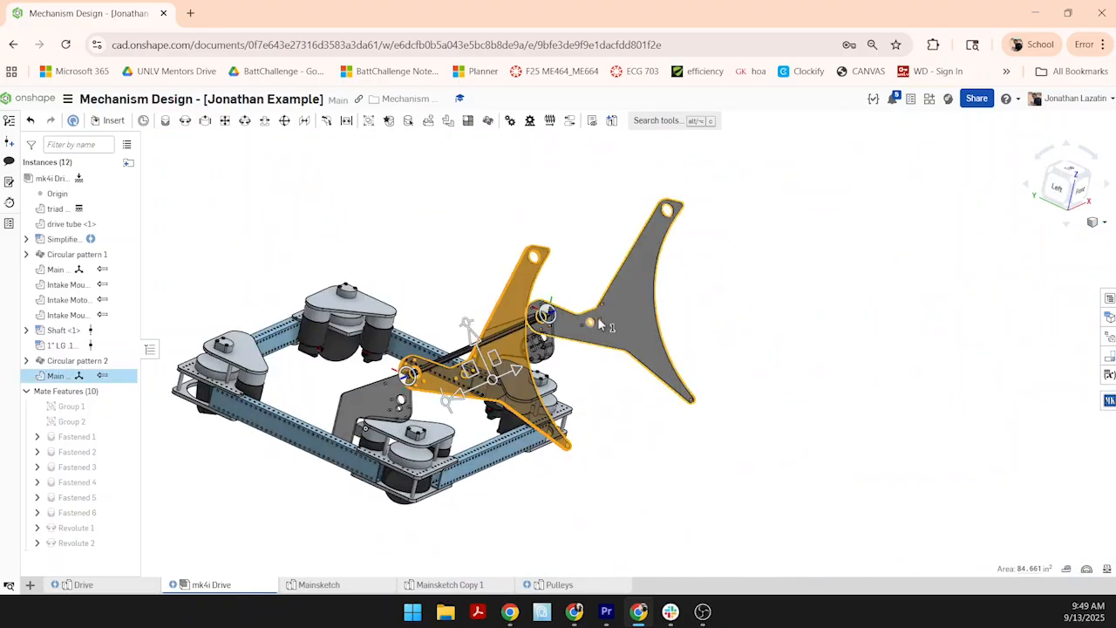
click(615, 315)
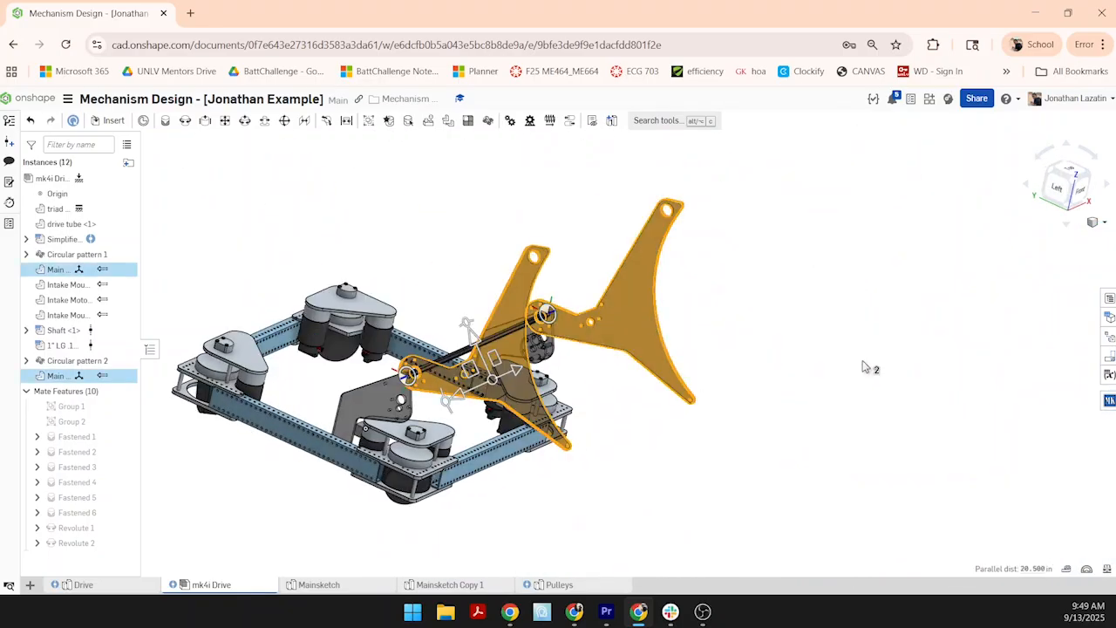
click(880, 485)
- Join the lower-arm tip holes of the two main intake plates with a Fastened mate offset -20.5 in along Z
scroll(604, 471, up, 2)
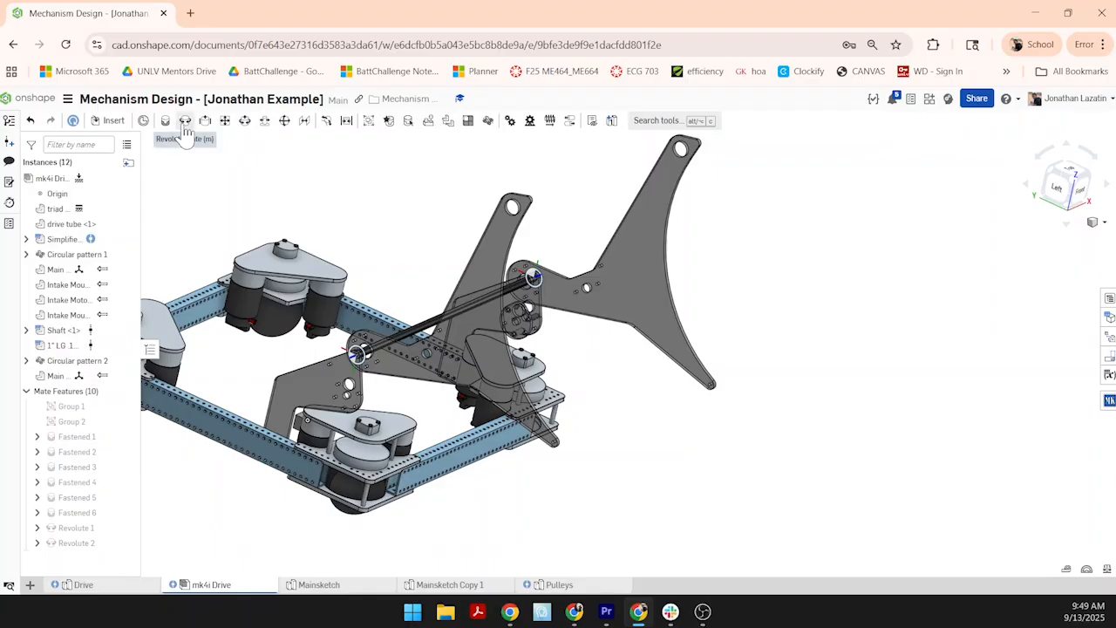
click(165, 120)
scroll(688, 392, up, 5)
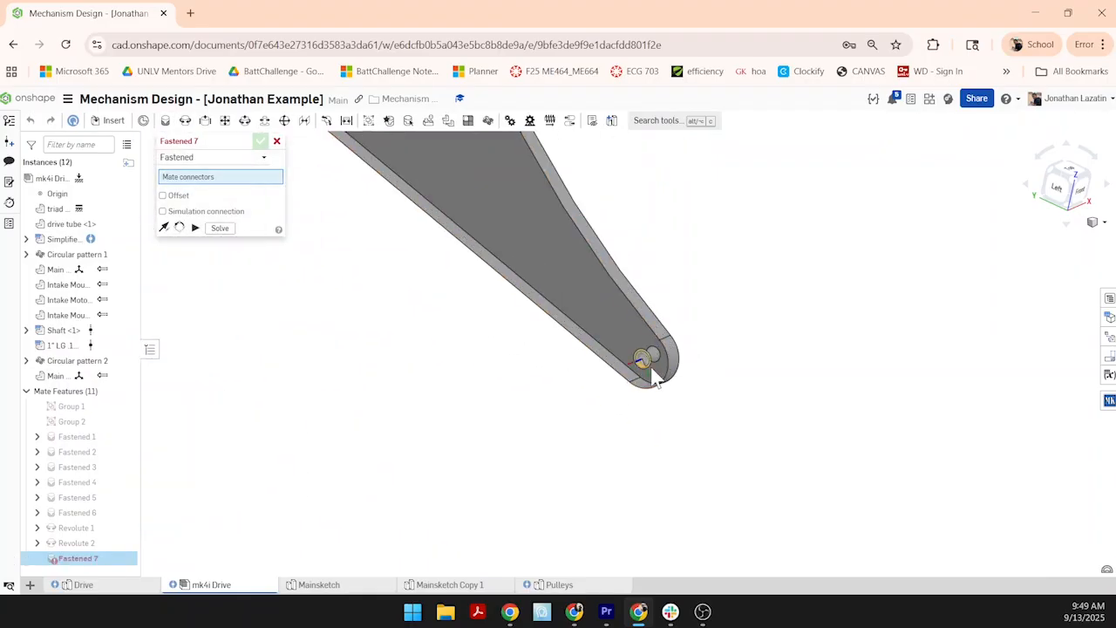
click(651, 369)
scroll(652, 372, down, 6)
right_drag(630, 399, 490, 410)
scroll(295, 451, up, 4)
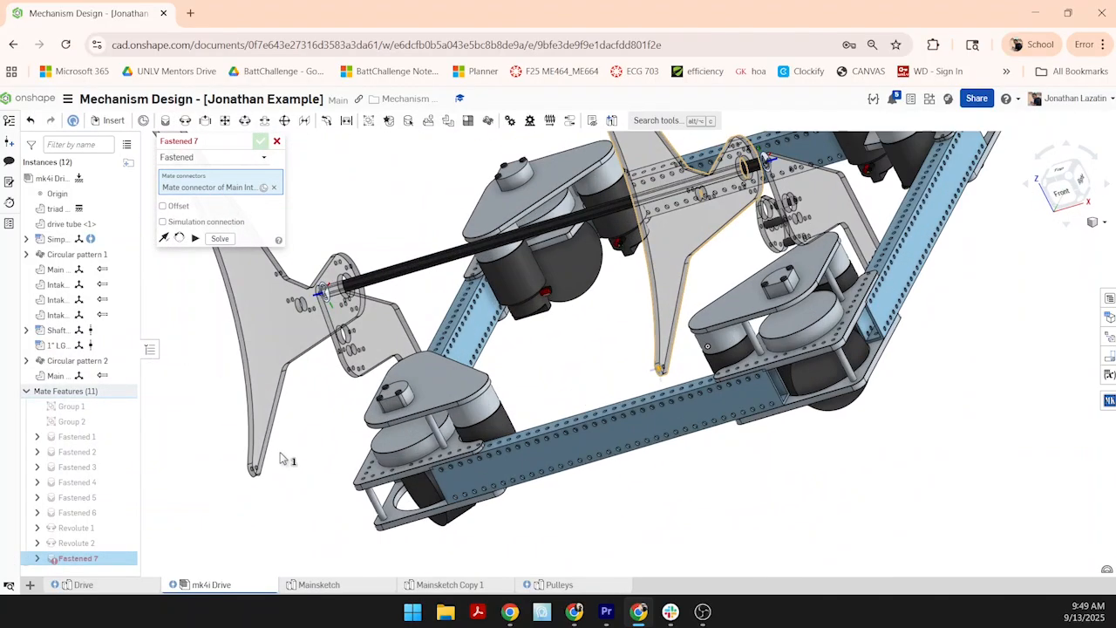
scroll(265, 468, up, 3)
click(281, 463)
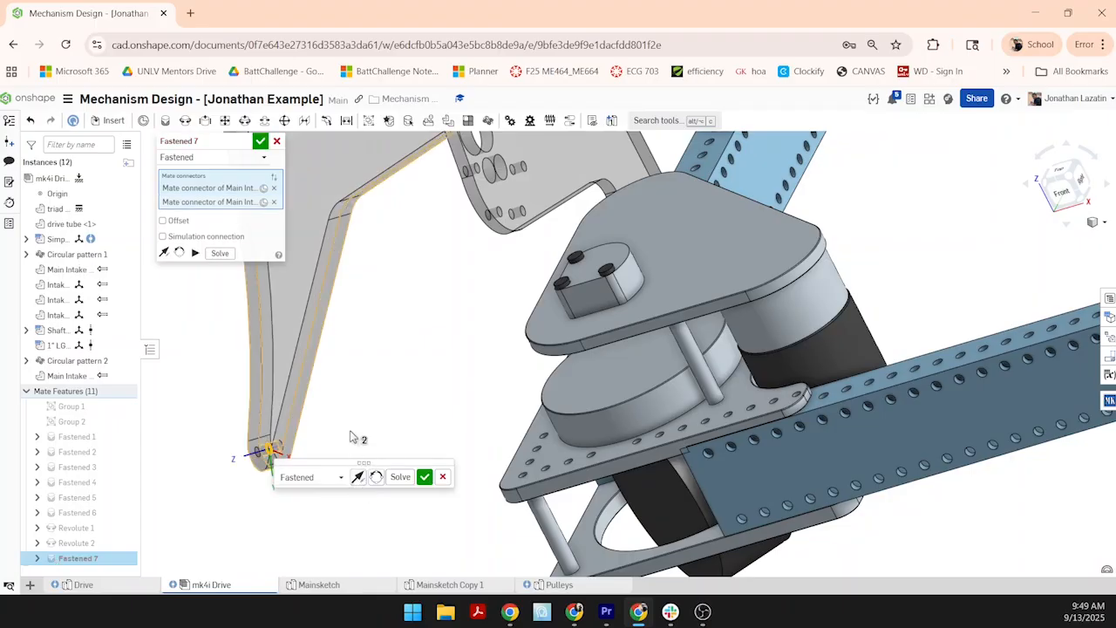
click(163, 220)
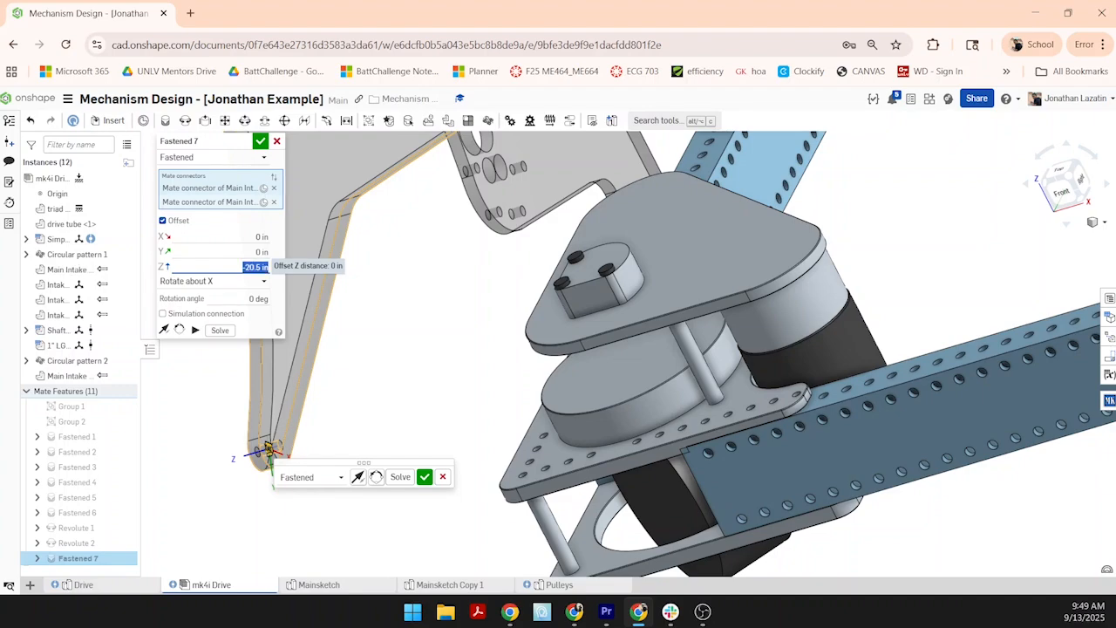
scroll(259, 136, down, 10)
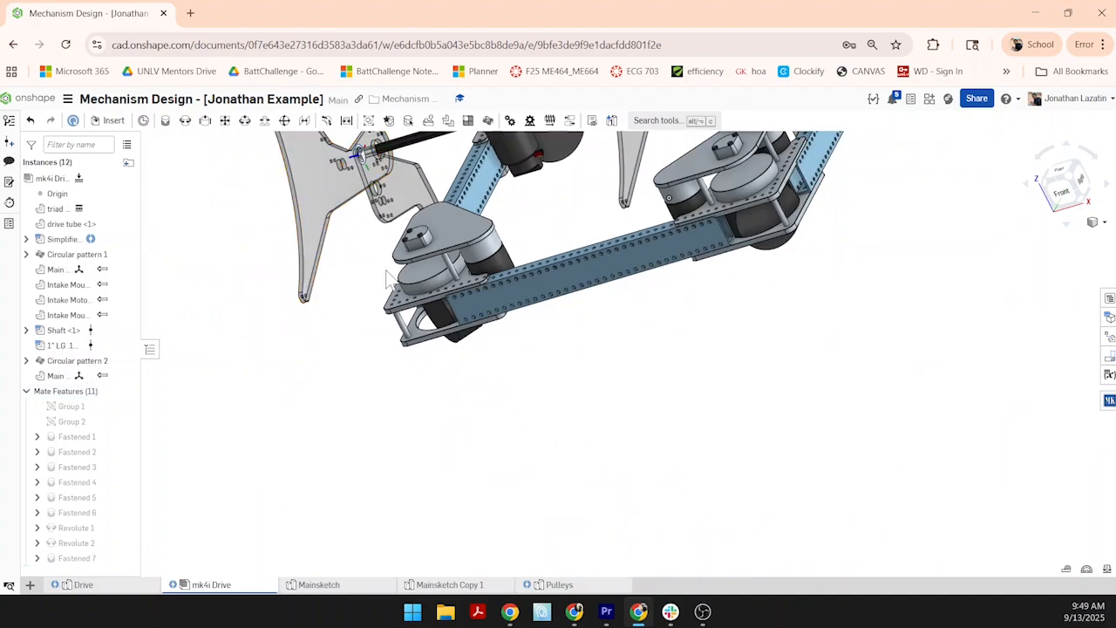
- Swing the joined main intake plates about the shaft to test that they pivot together
right_drag(375, 127, 532, 319)
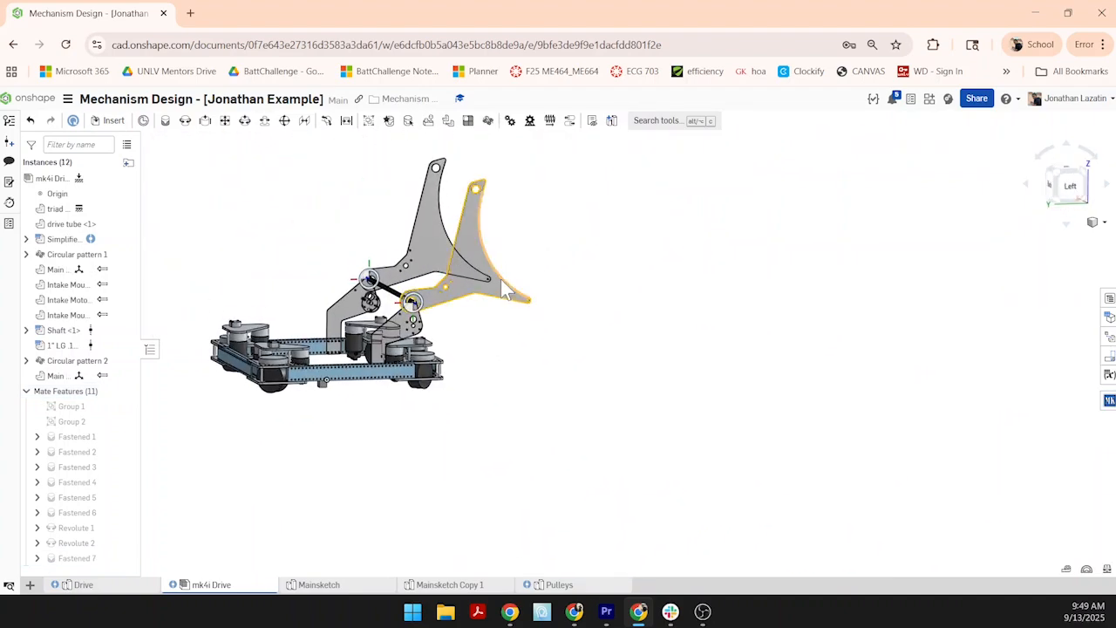
drag(379, 207, 334, 197)
drag(561, 236, 652, 328)
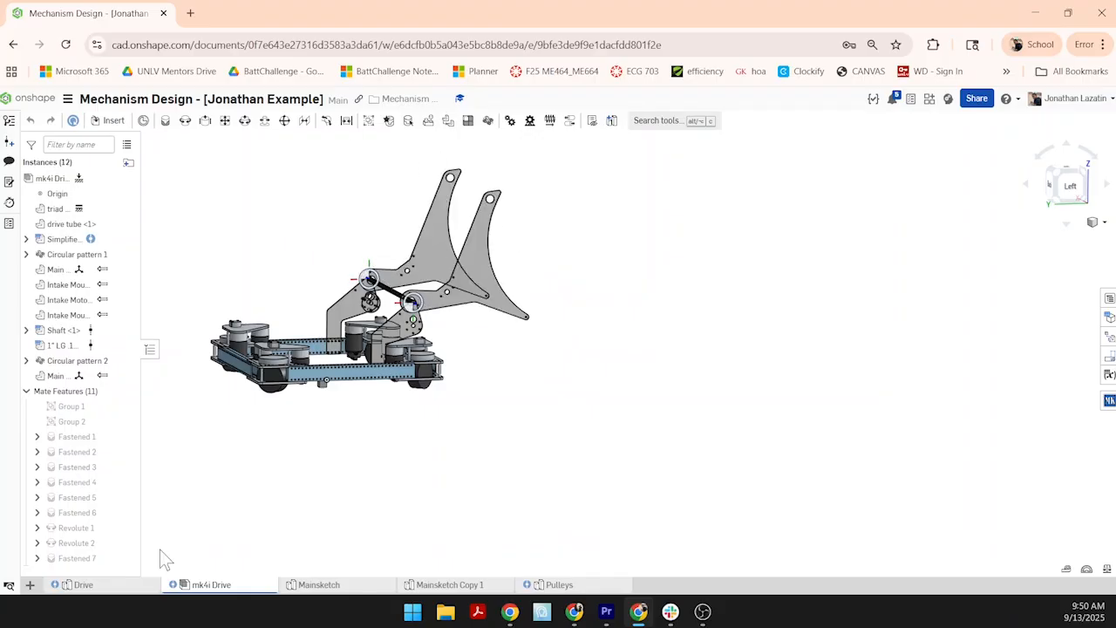
- Delete the Fastened mate joining the lower-arm tips of the two main intake plates
right_drag(586, 314, 270, 380)
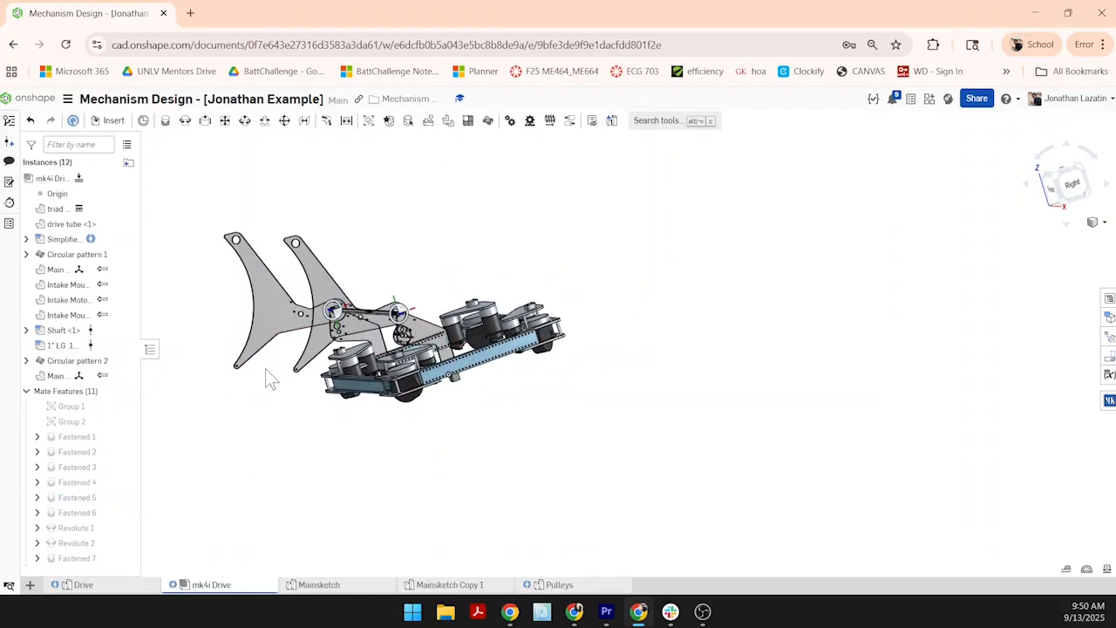
scroll(246, 337, up, 10)
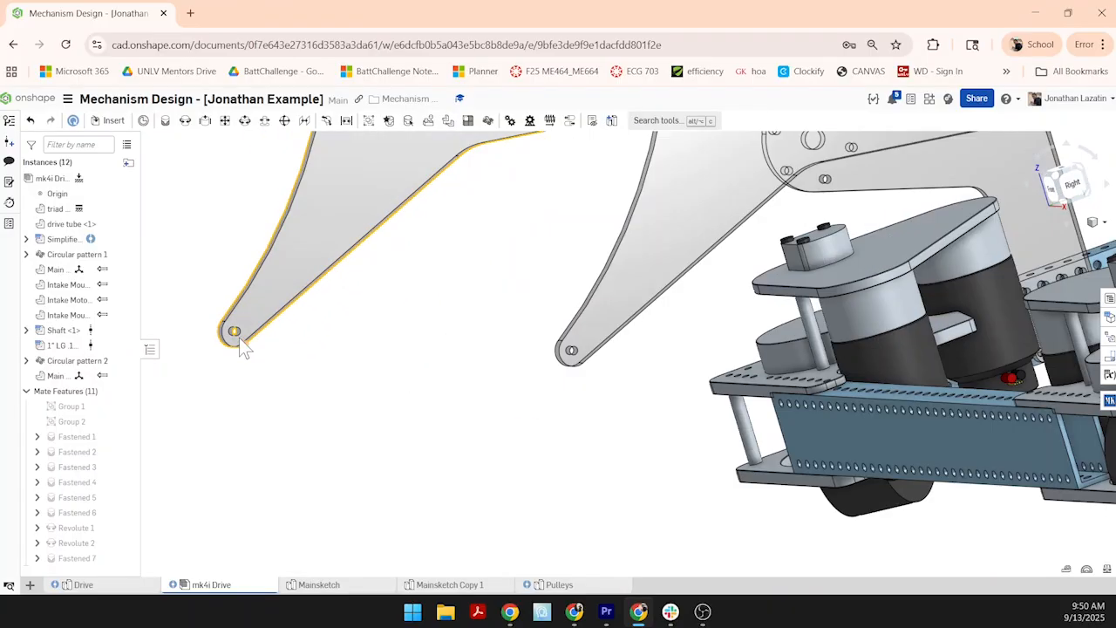
click(69, 562)
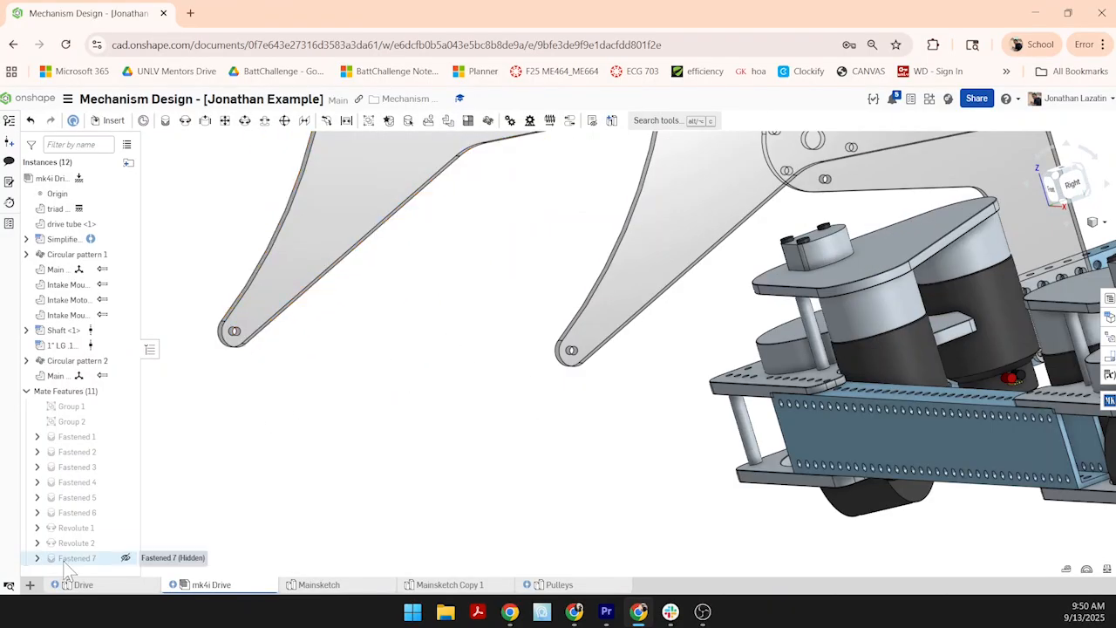
key(Delete)
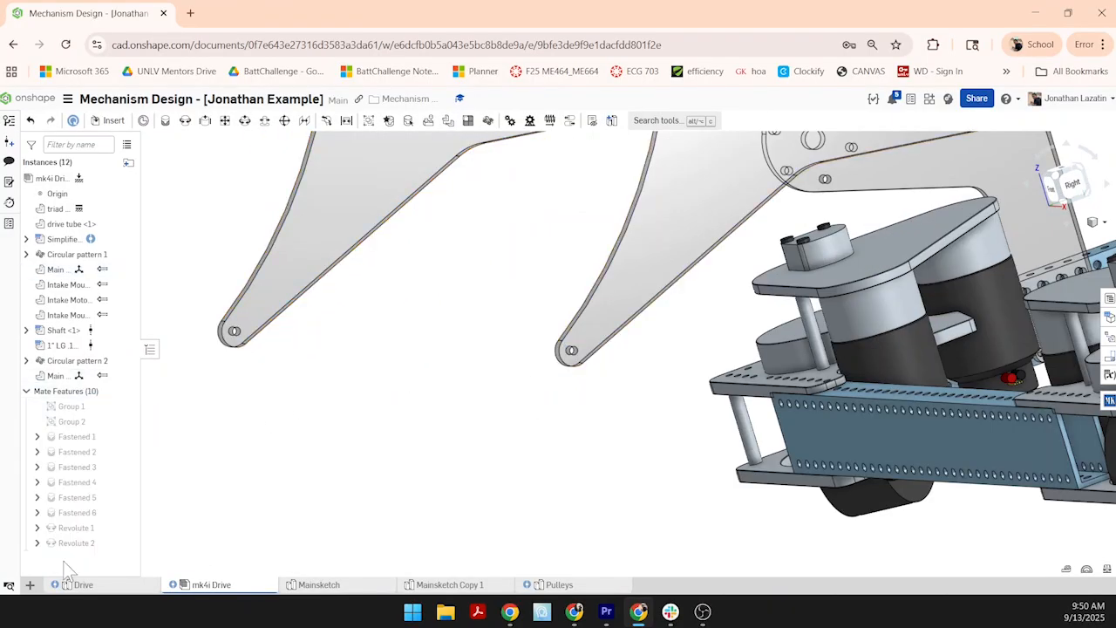
- Join the lower-arm tip holes of the two main intake plates with a Cylindrical mate
scroll(568, 374, down, 5)
mouse_move(514, 375)
right_down()
mouse_move(596, 369)
mouse_move(528, 362)
right_up()
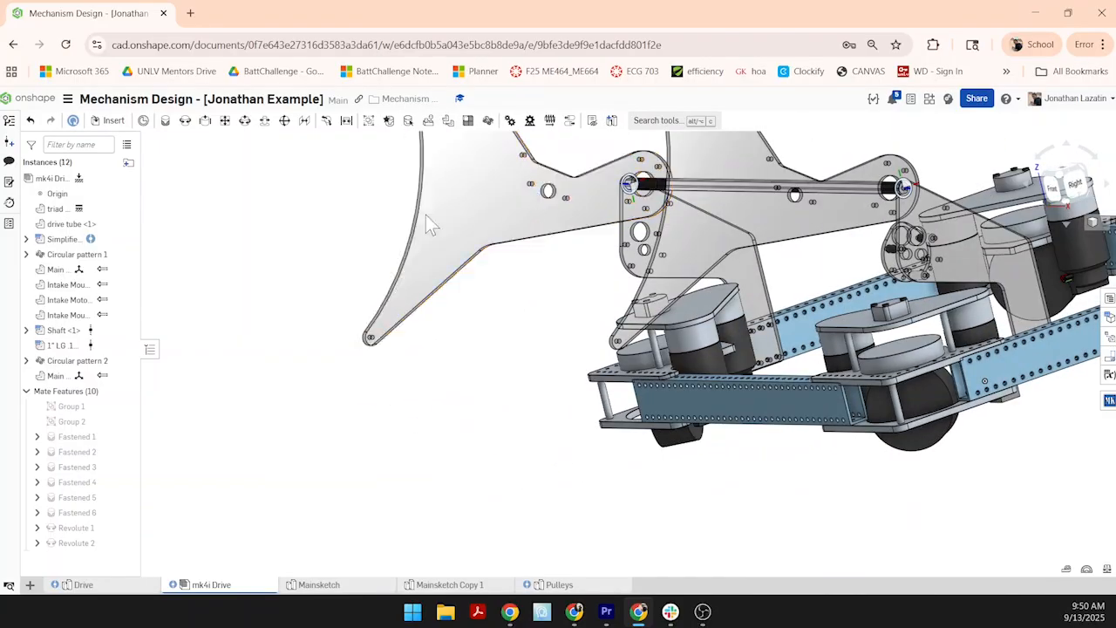
drag(426, 216, 296, 191)
scroll(373, 339, up, 10)
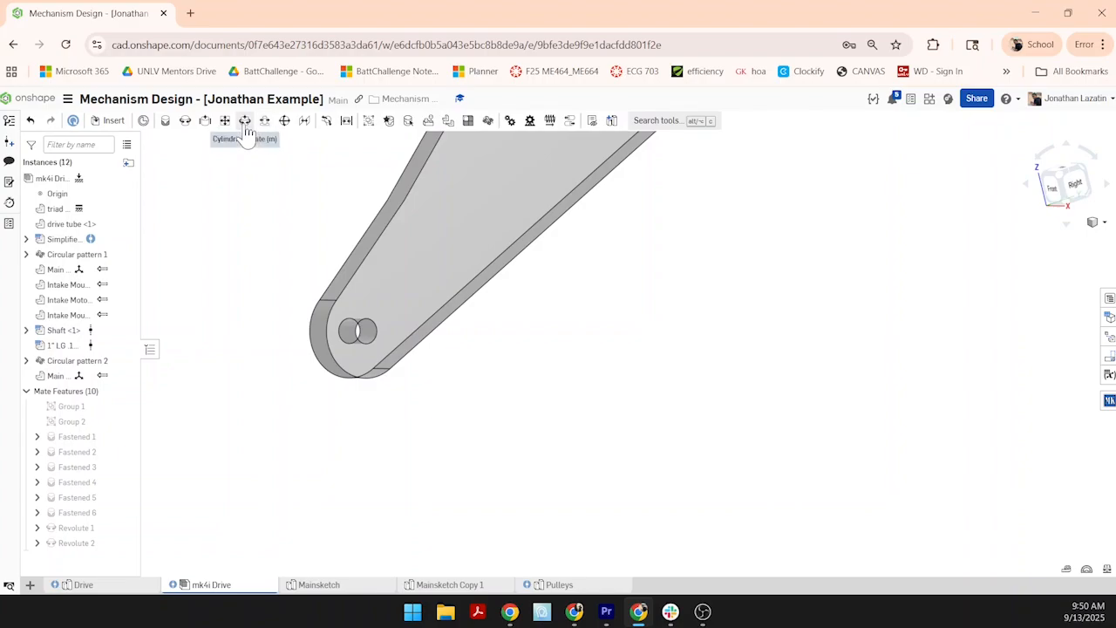
click(245, 124)
click(369, 335)
scroll(370, 336, down, 10)
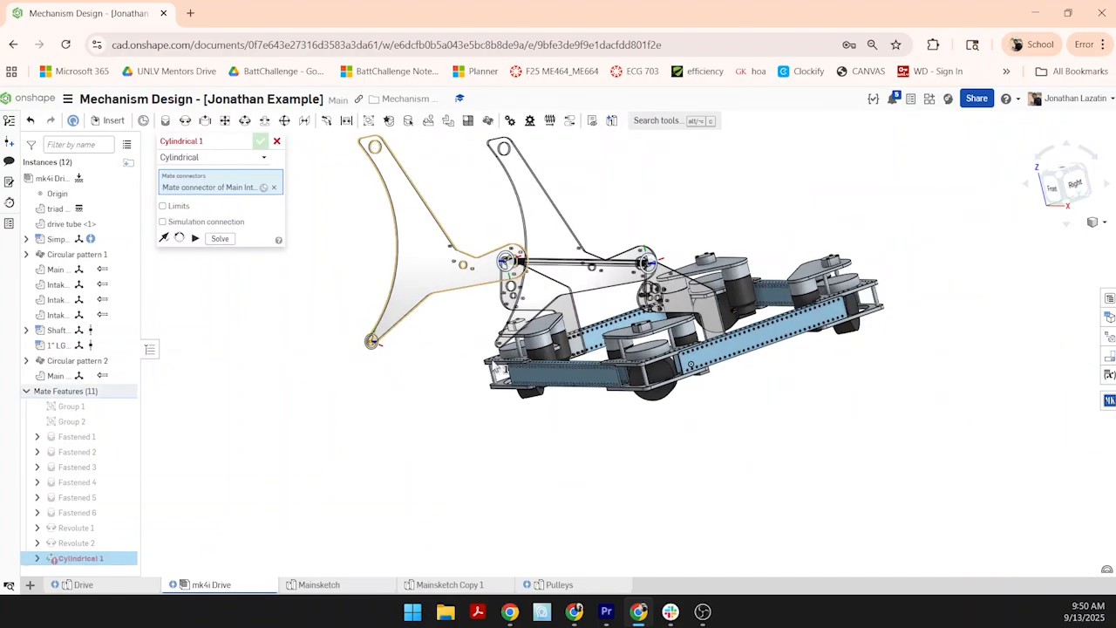
scroll(506, 339, up, 5)
scroll(506, 342, up, 5)
click(488, 328)
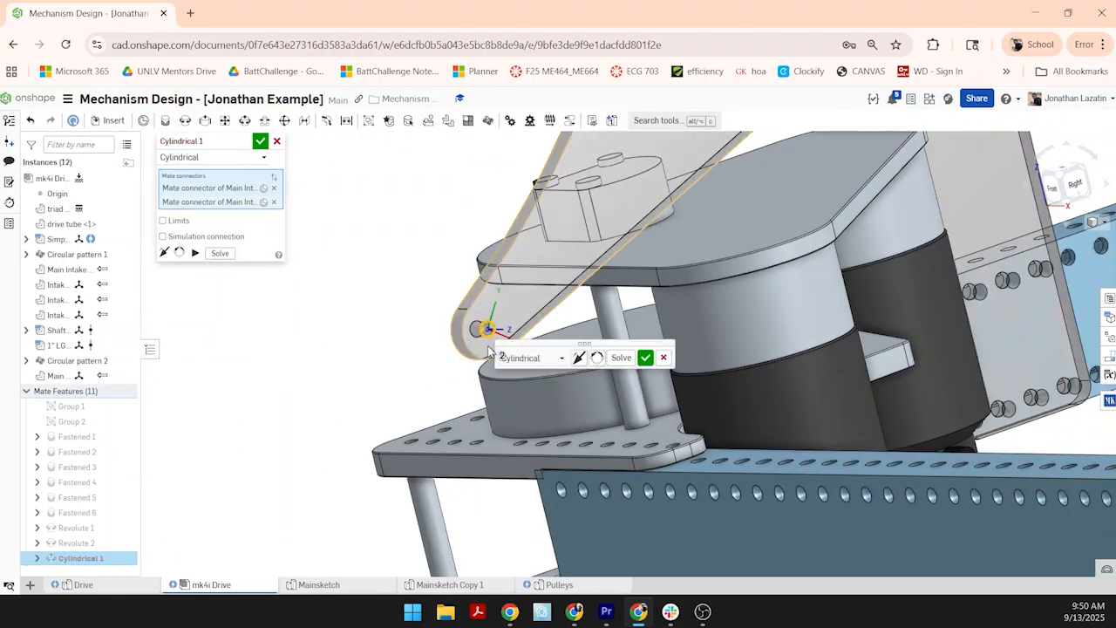
scroll(488, 331, down, 3)
click(645, 358)
scroll(642, 364, down, 8)
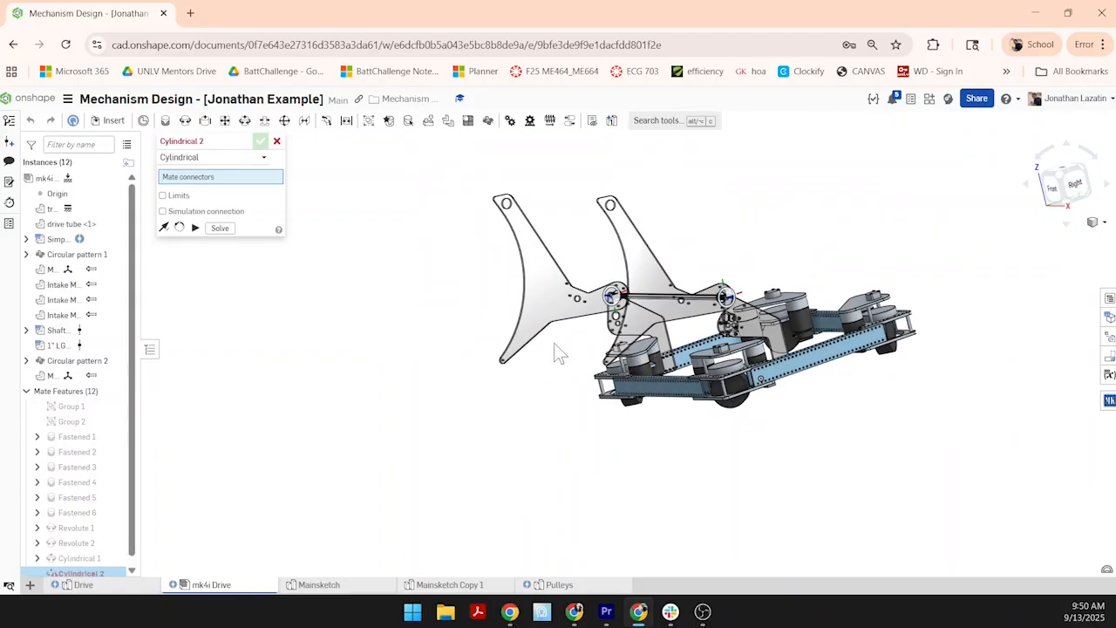
click(277, 142)
- Examine the two main intake plates from the right side and at an angle to check how their lower-arm tips line up
scroll(505, 357, up, 6)
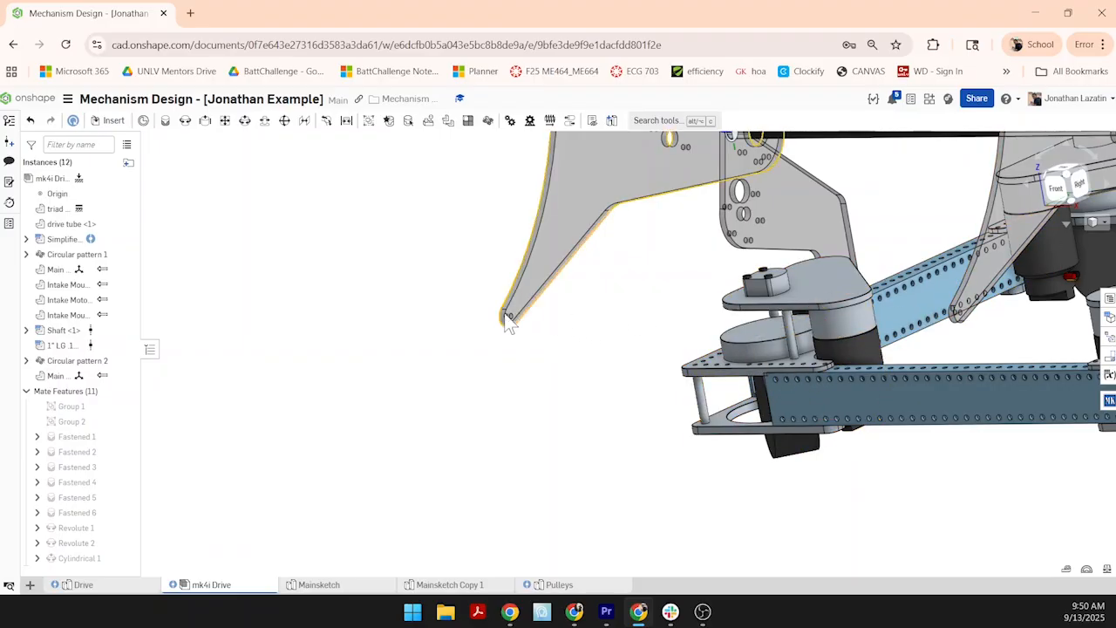
right_drag(999, 316, 854, 327)
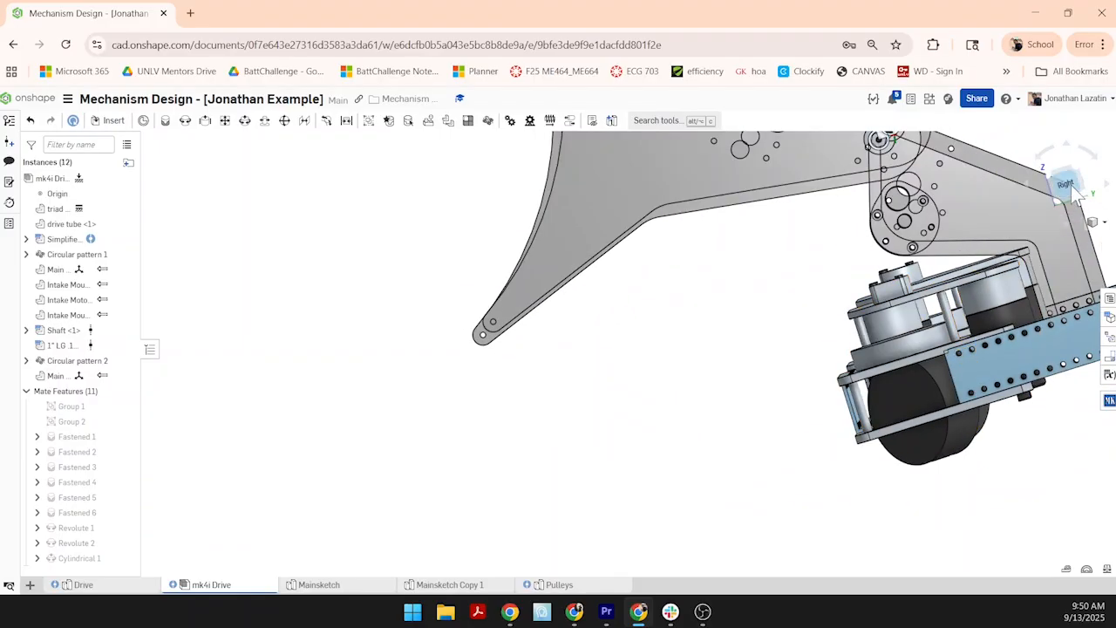
click(1076, 192)
scroll(383, 410, up, 3)
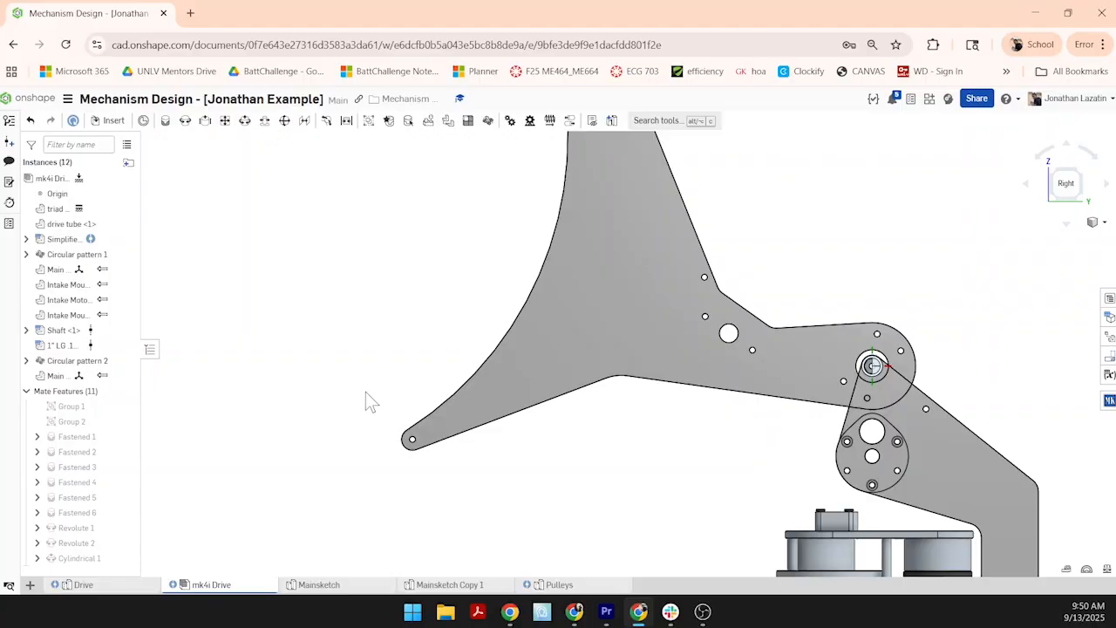
right_drag(365, 392, 372, 393)
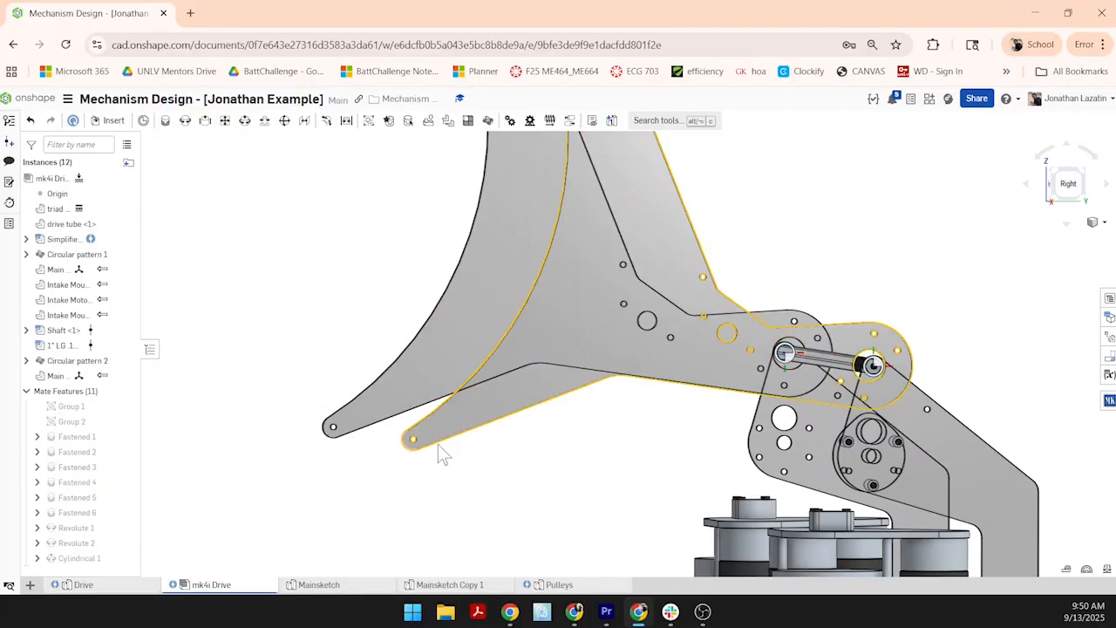
right_drag(654, 342, 723, 363)
scroll(637, 360, down, 3)
scroll(527, 341, up, 3)
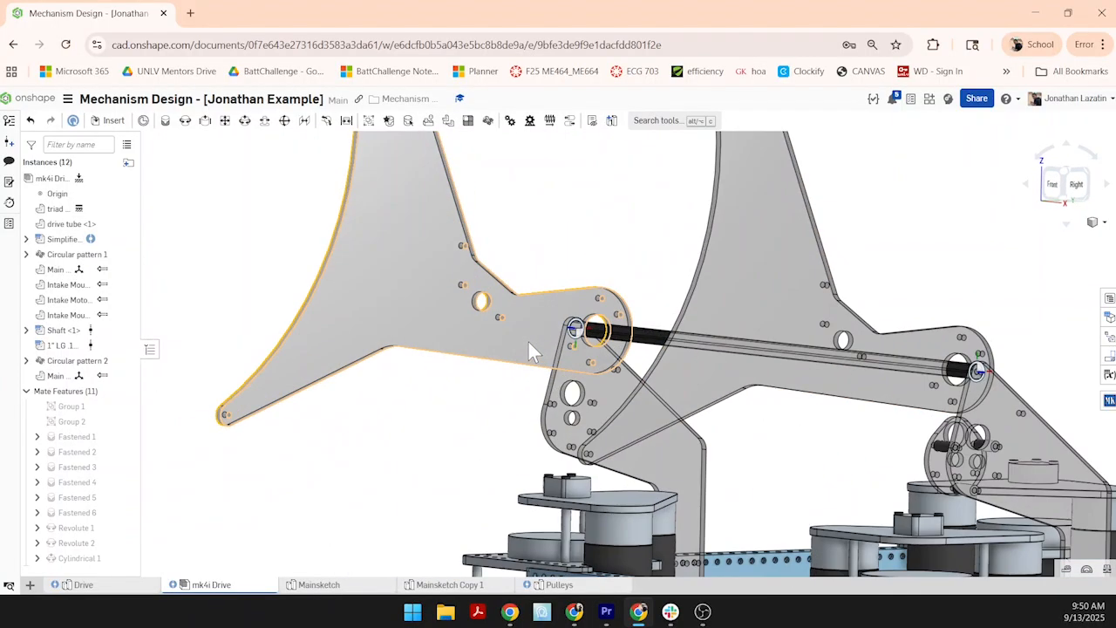
scroll(616, 334, down, 3)
scroll(615, 334, up, 4)
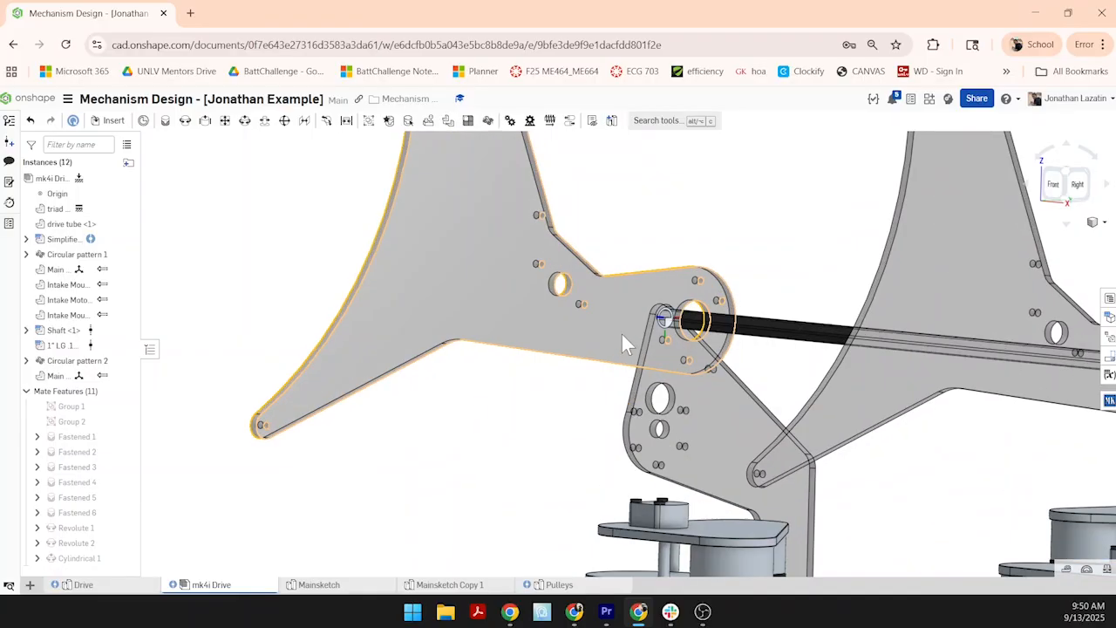
- Set the Z offset of the Revolute 2 mate between the main intake plate and the shaft to -2 in
right_drag(808, 351, 649, 353)
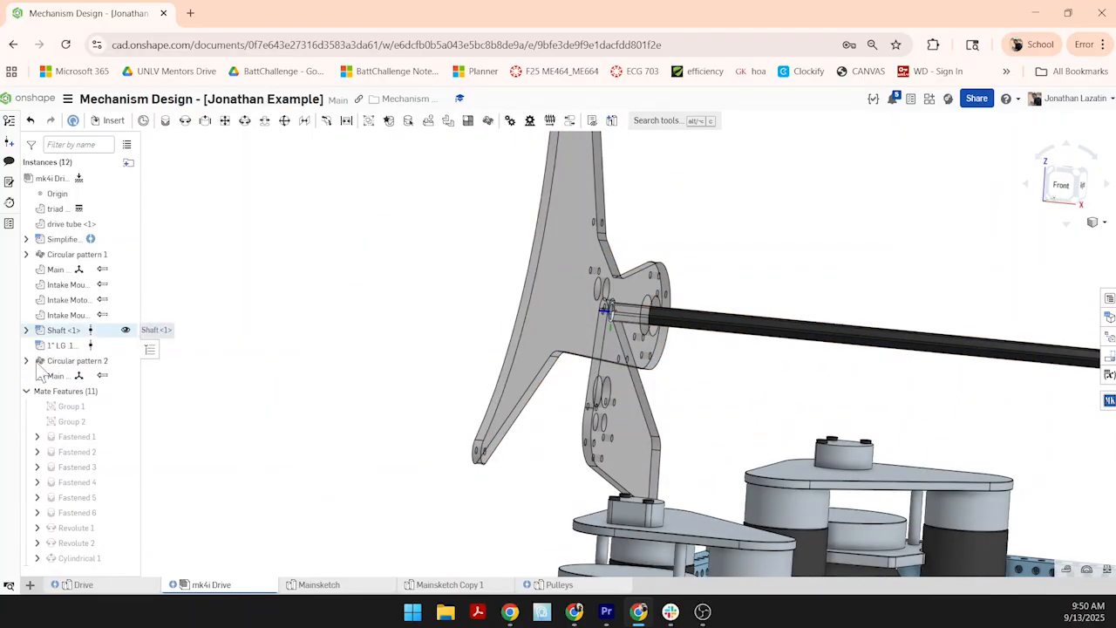
right_click(64, 541)
click(165, 539)
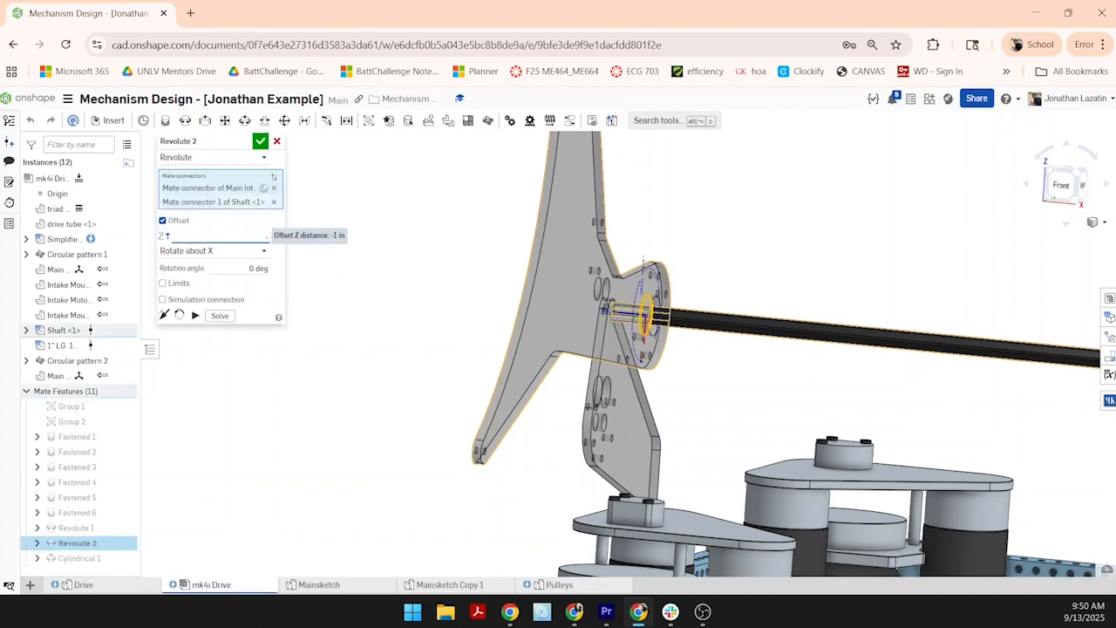
key(Return)
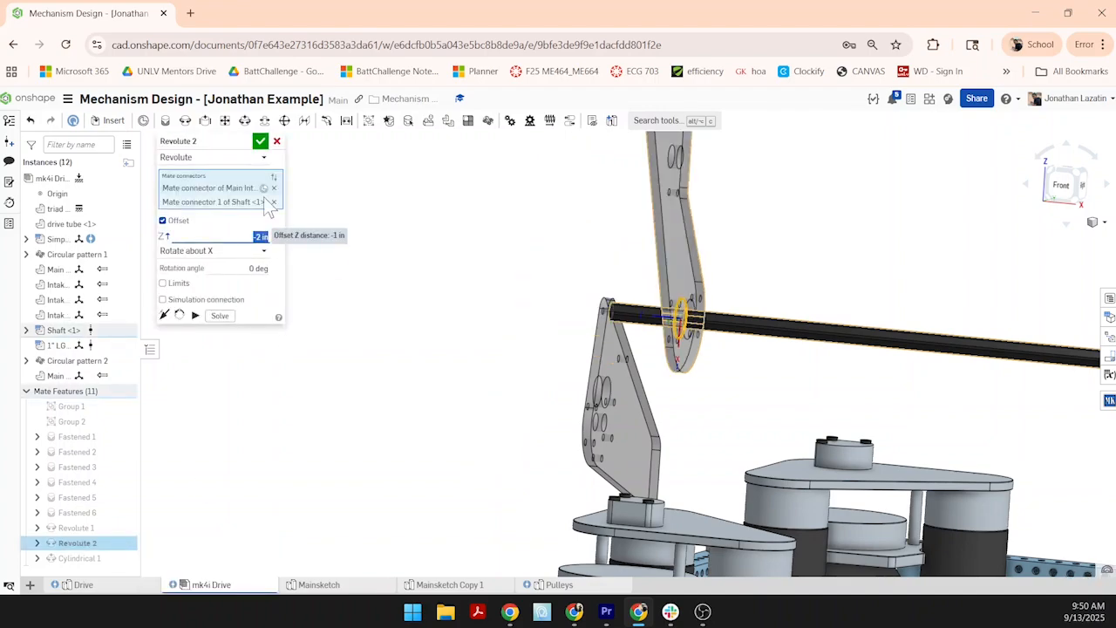
click(262, 143)
scroll(401, 291, down, 5)
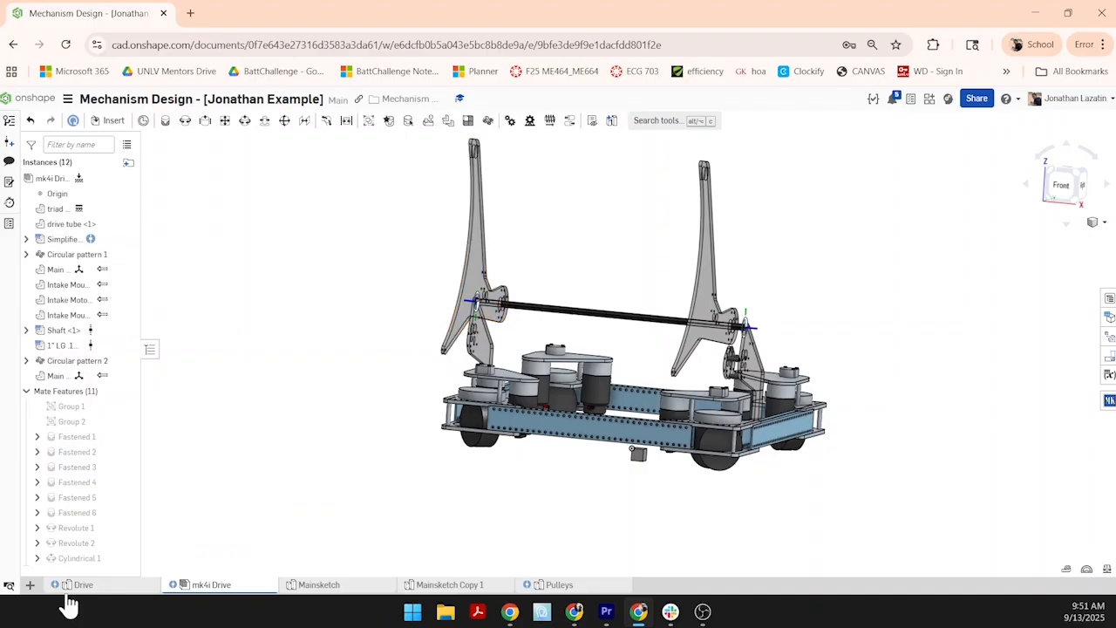
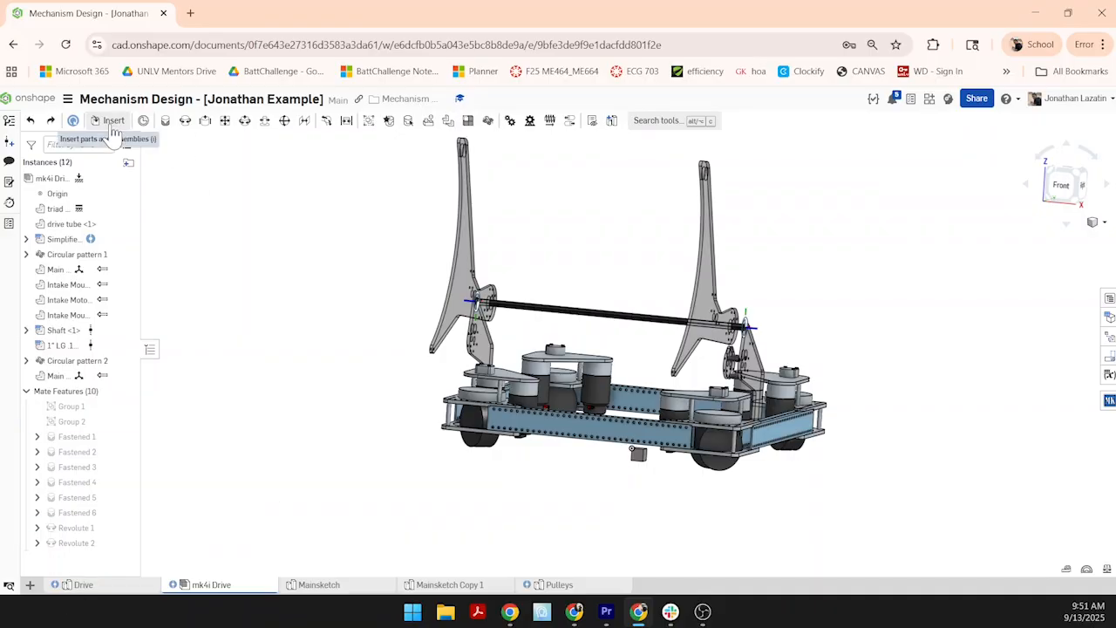
- Join the lower-arm tip holes of the two main intake plates with a Fastened mate that has a Z offset
click(173, 125)
scroll(398, 391, up, 5)
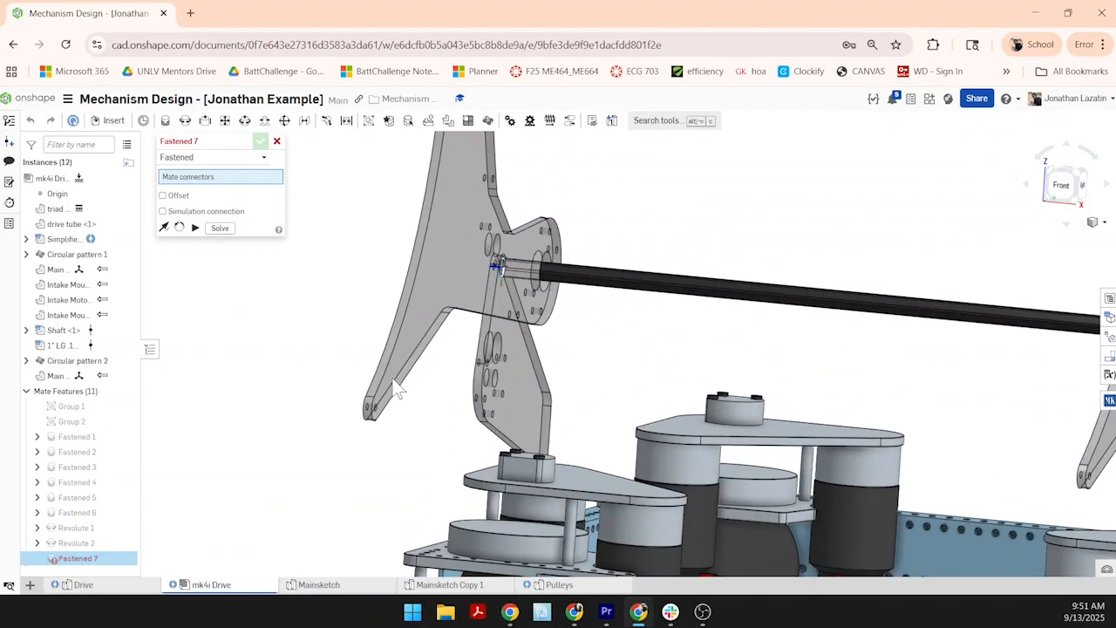
click(325, 410)
scroll(331, 411, down, 5)
right_drag(429, 354, 637, 463)
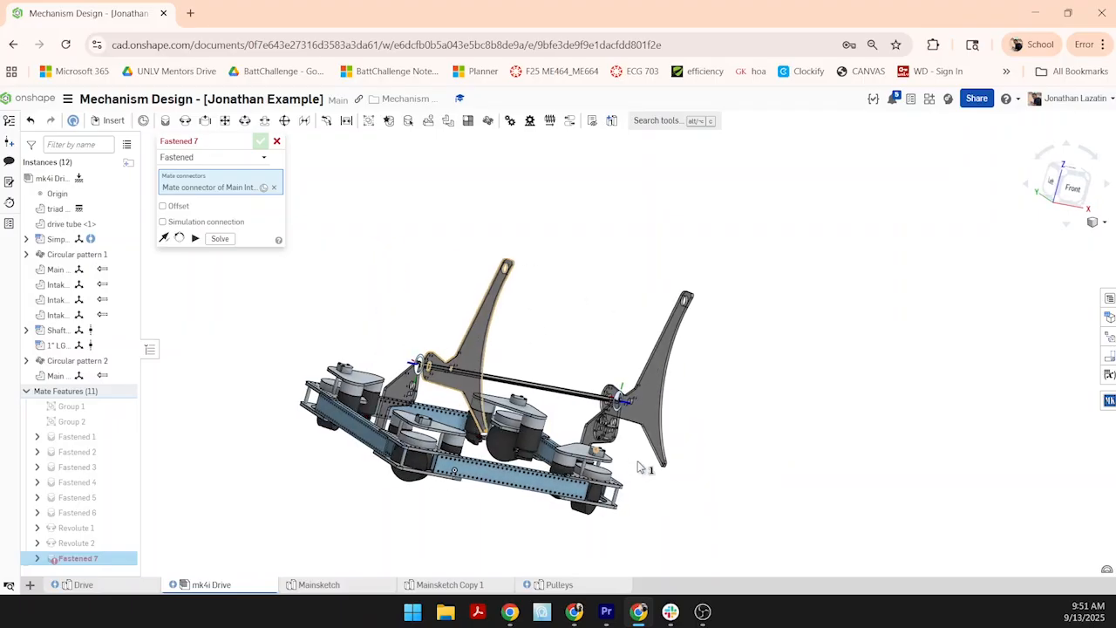
scroll(659, 469, up, 6)
click(670, 467)
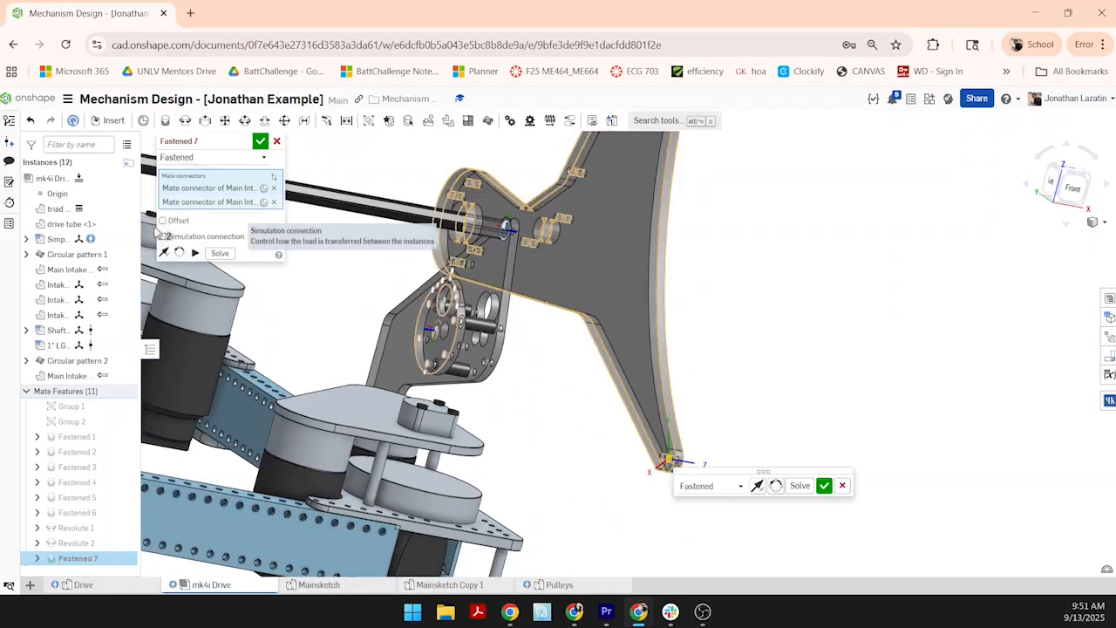
click(162, 219)
click(261, 267)
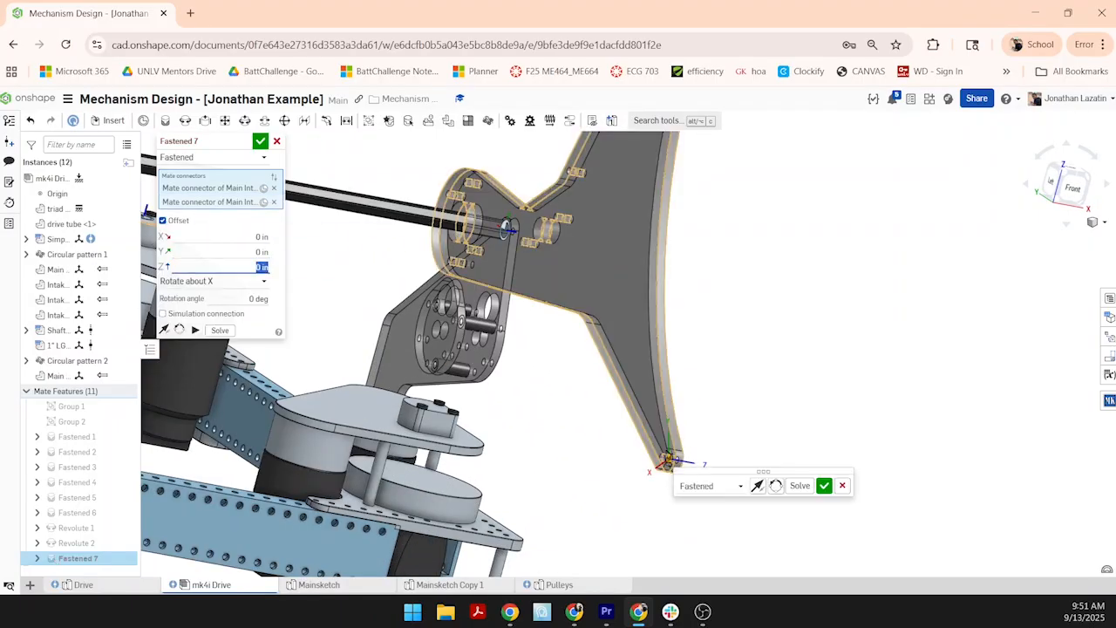
click(257, 144)
- With the plates fastened together, change the Revolute 2 mate's Z offset to -2 in
scroll(373, 246, down, 6)
right_drag(374, 248, 315, 272)
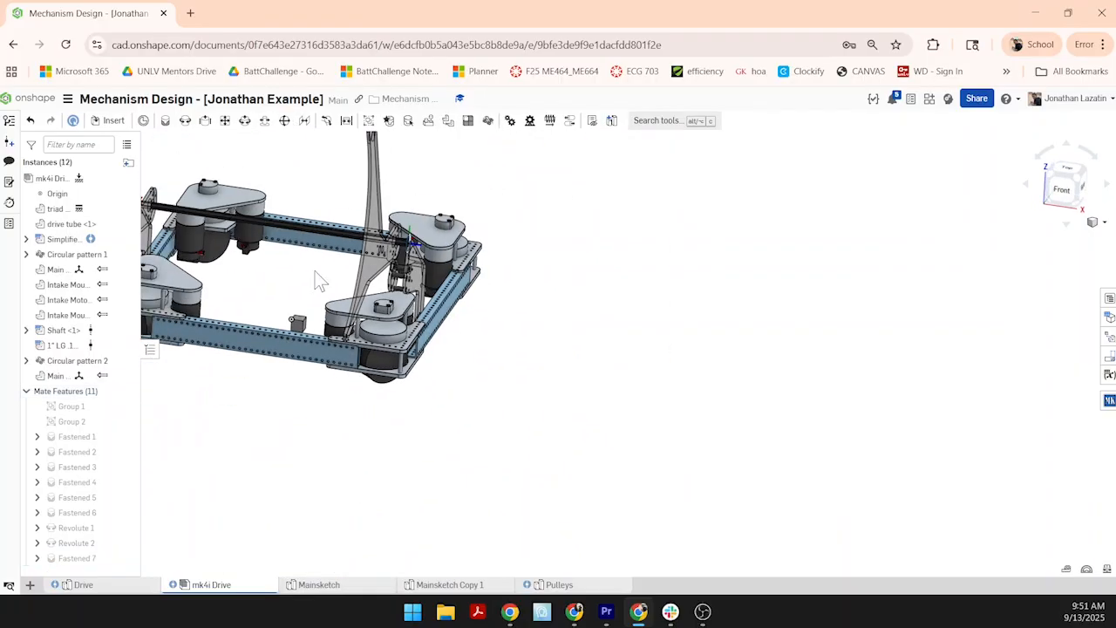
middle_drag(315, 271, 598, 263)
right_drag(373, 305, 352, 299)
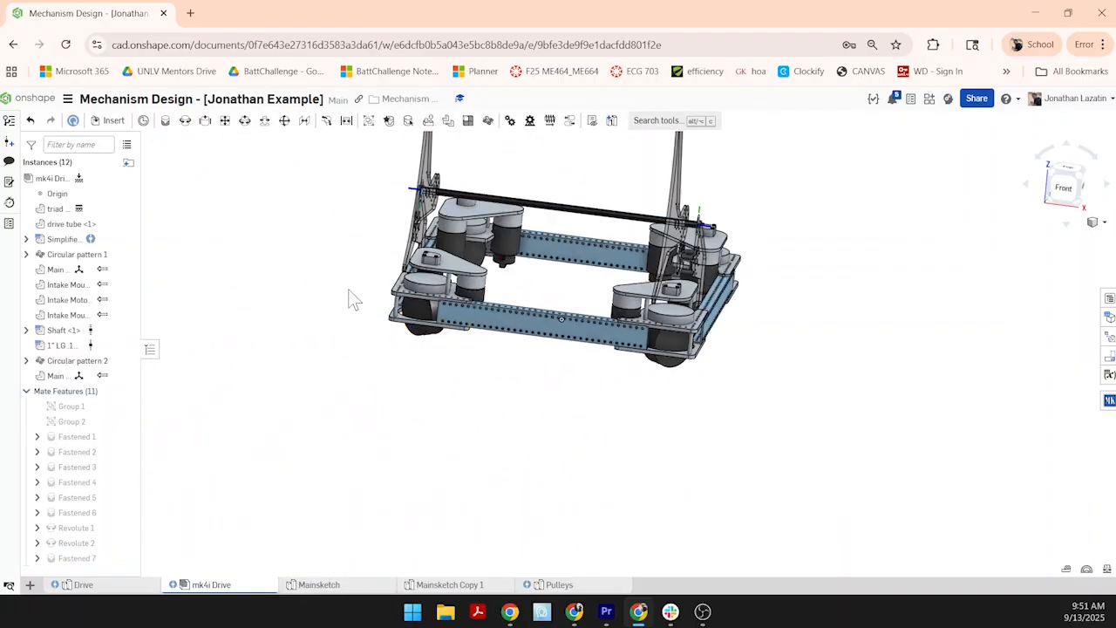
double_click(76, 542)
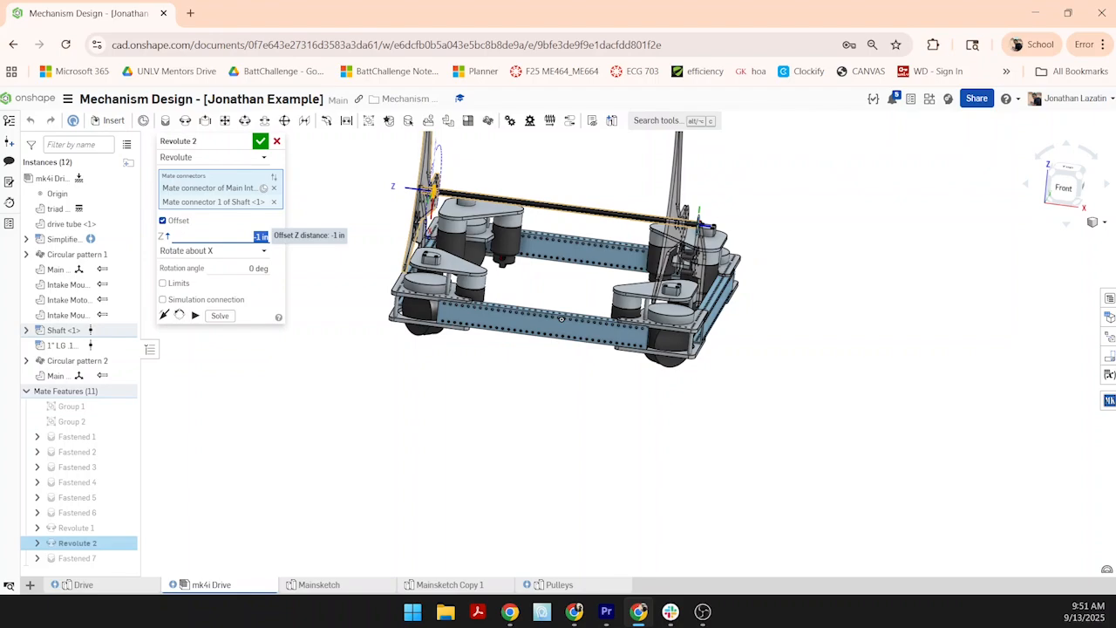
text(-2)
key(Return)
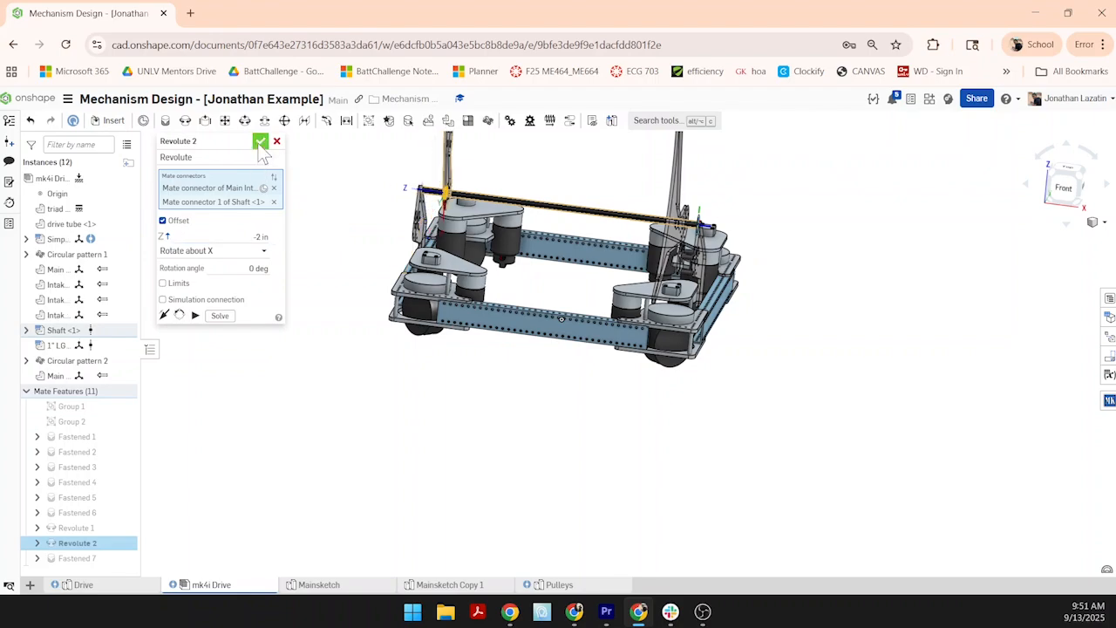
click(261, 141)
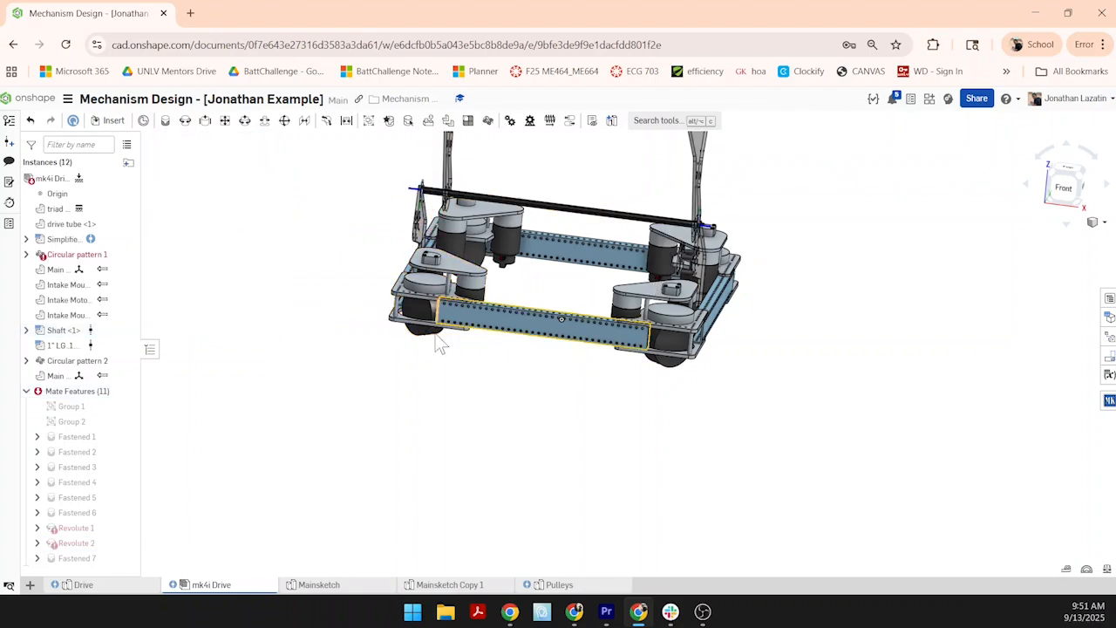
- Examine where the two fastened main intake plates sit along the shaft, especially at the shaft end near the motor mount
scroll(435, 336, down, 3)
scroll(464, 181, up, 3)
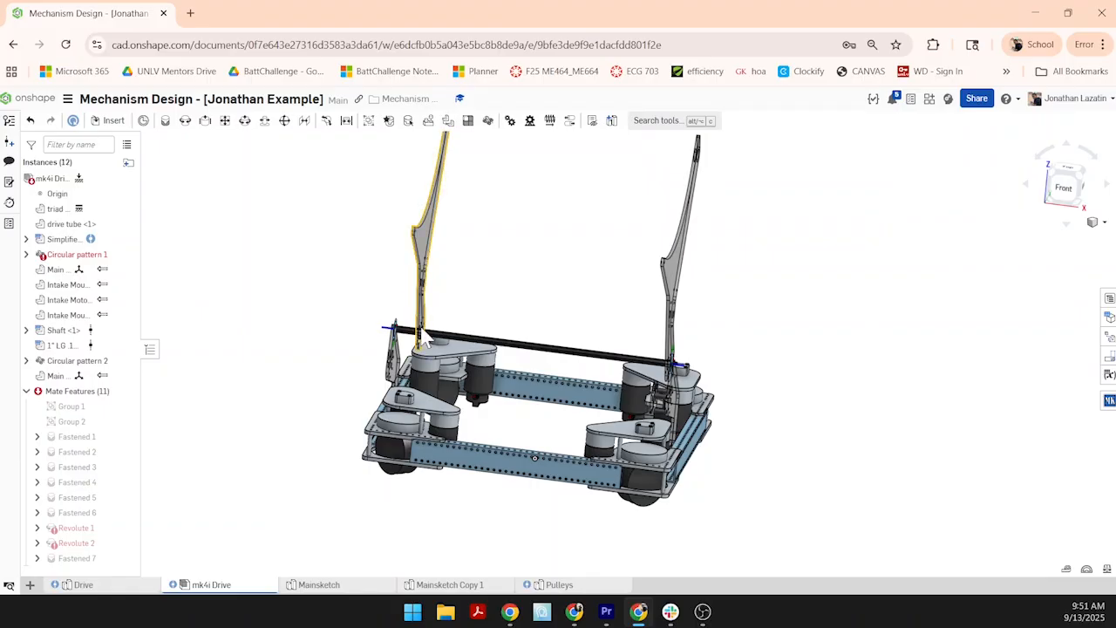
scroll(424, 335, up, 3)
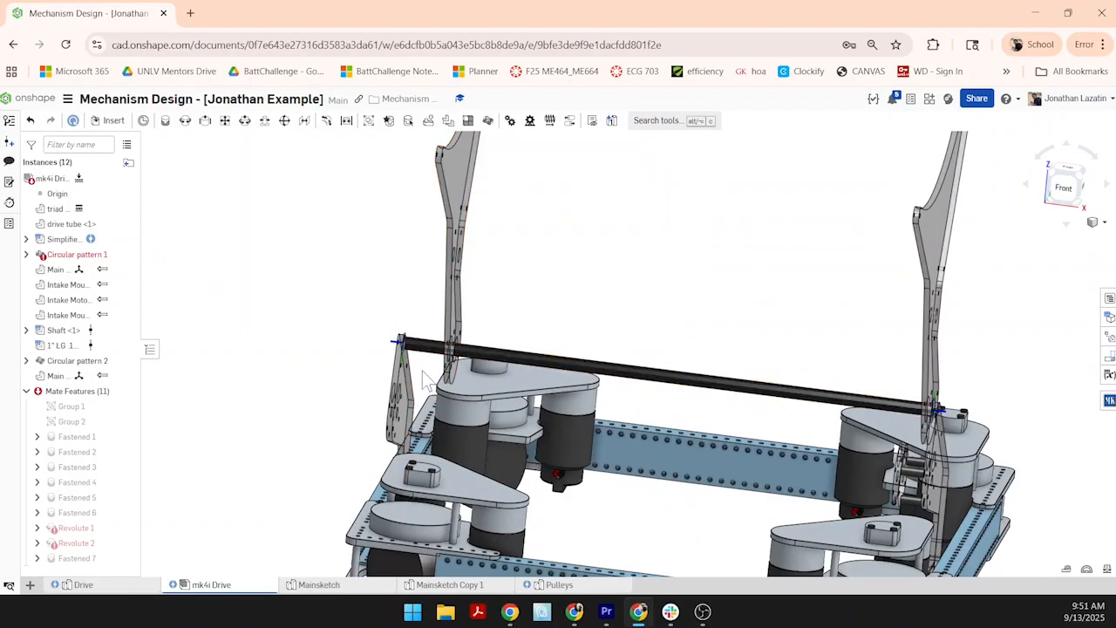
scroll(435, 410, down, 3)
scroll(450, 324, up, 2)
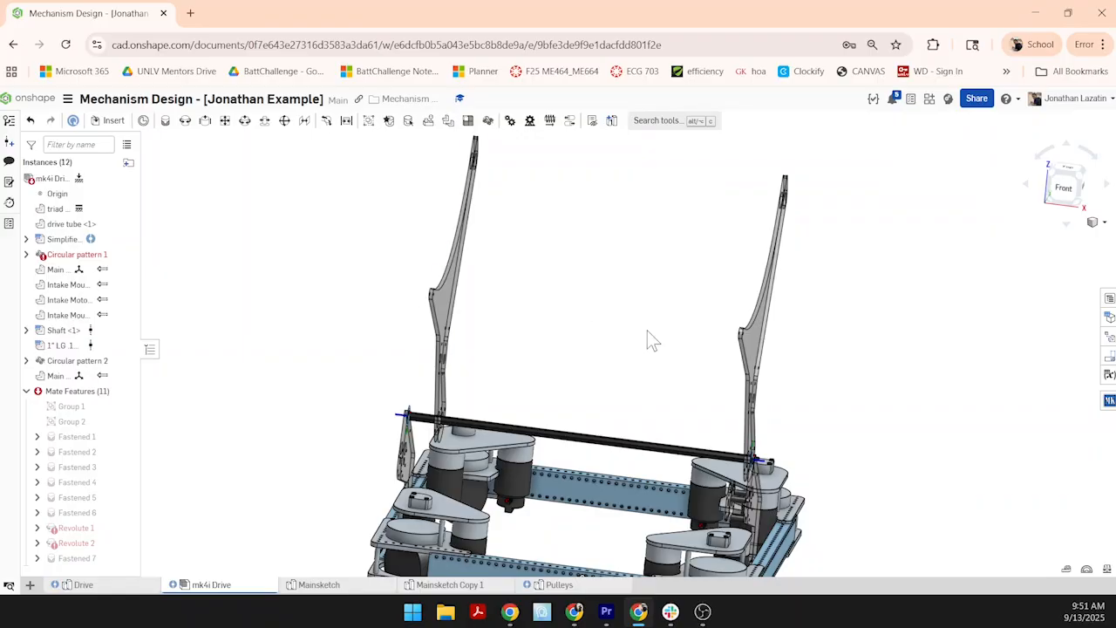
scroll(676, 349, up, 5)
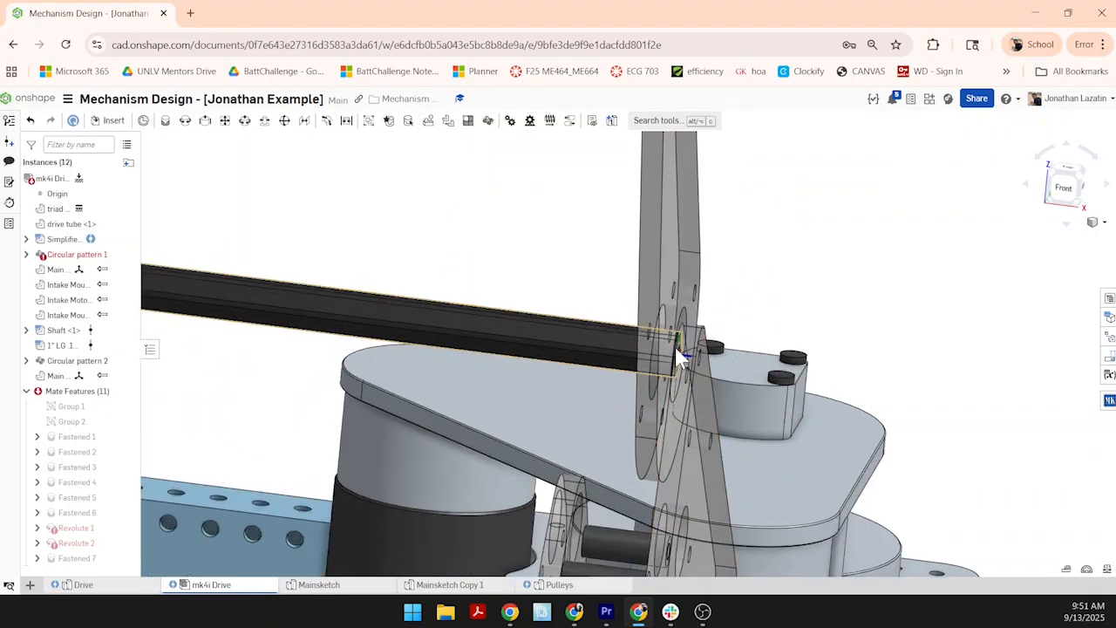
scroll(675, 347, down, 3)
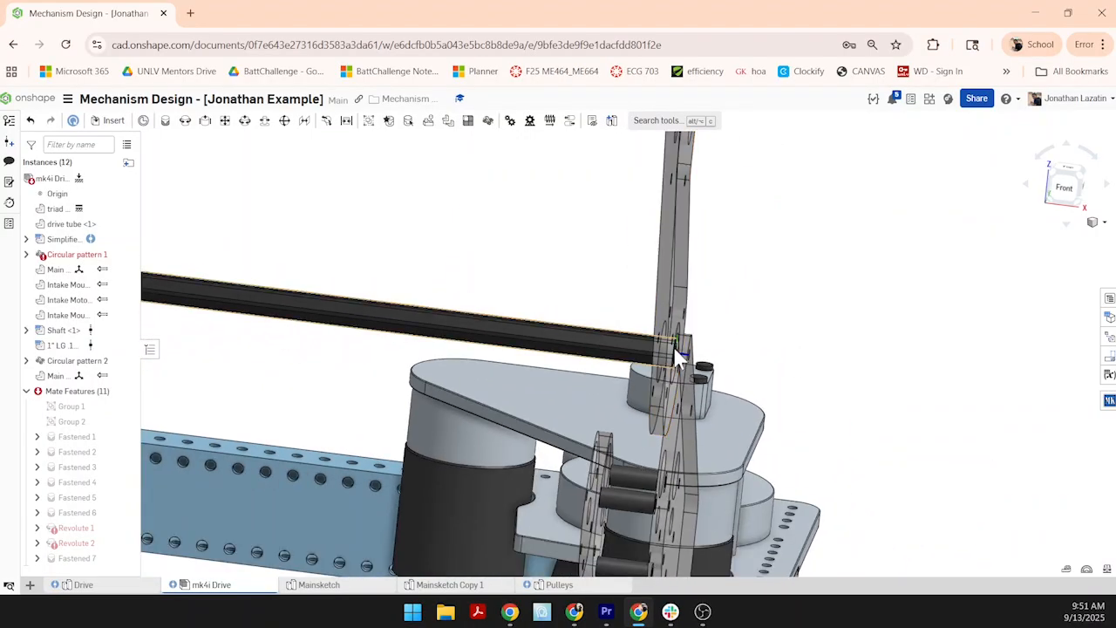
scroll(676, 349, up, 5)
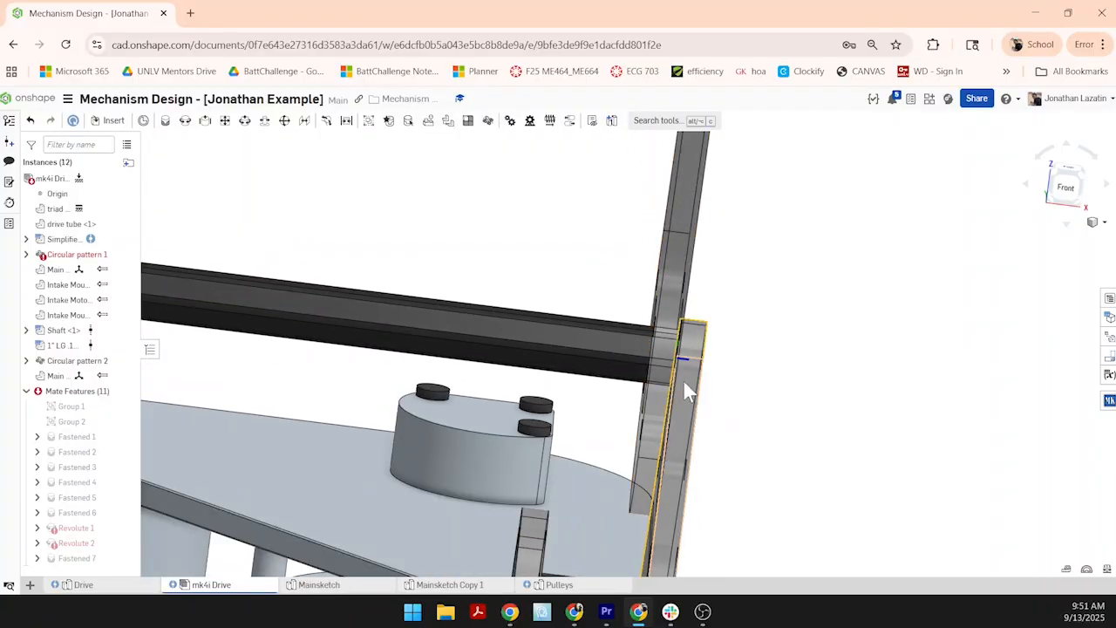
- Undo the last Z offset change on the Revolute 2 mate
scroll(683, 388, down, 10)
key(shift+7)
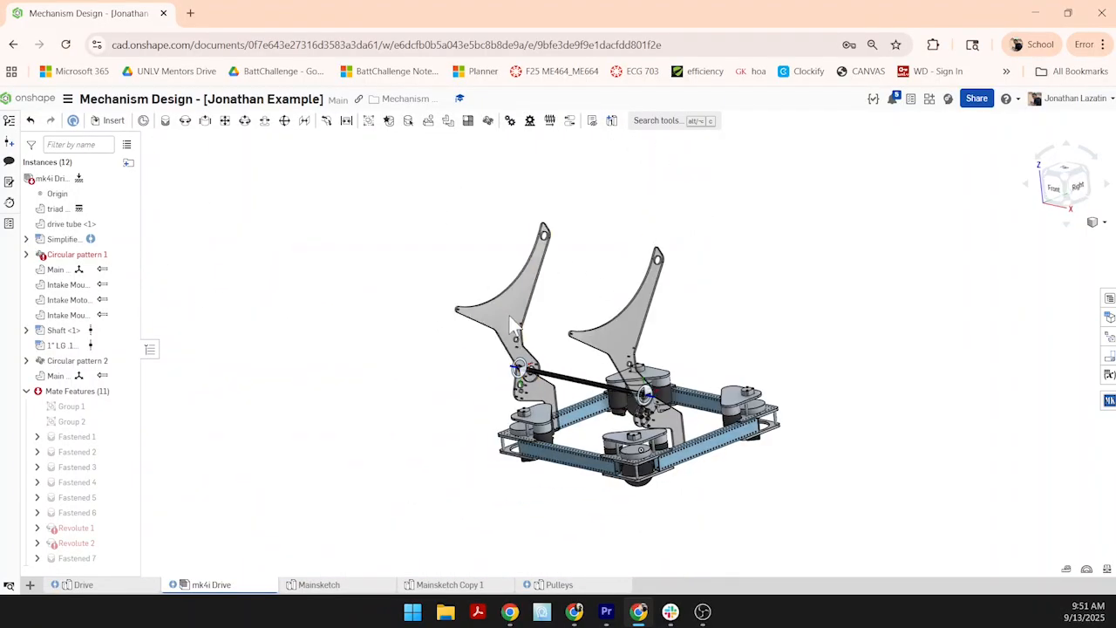
scroll(635, 455, up, 10)
right_drag(634, 455, 666, 464)
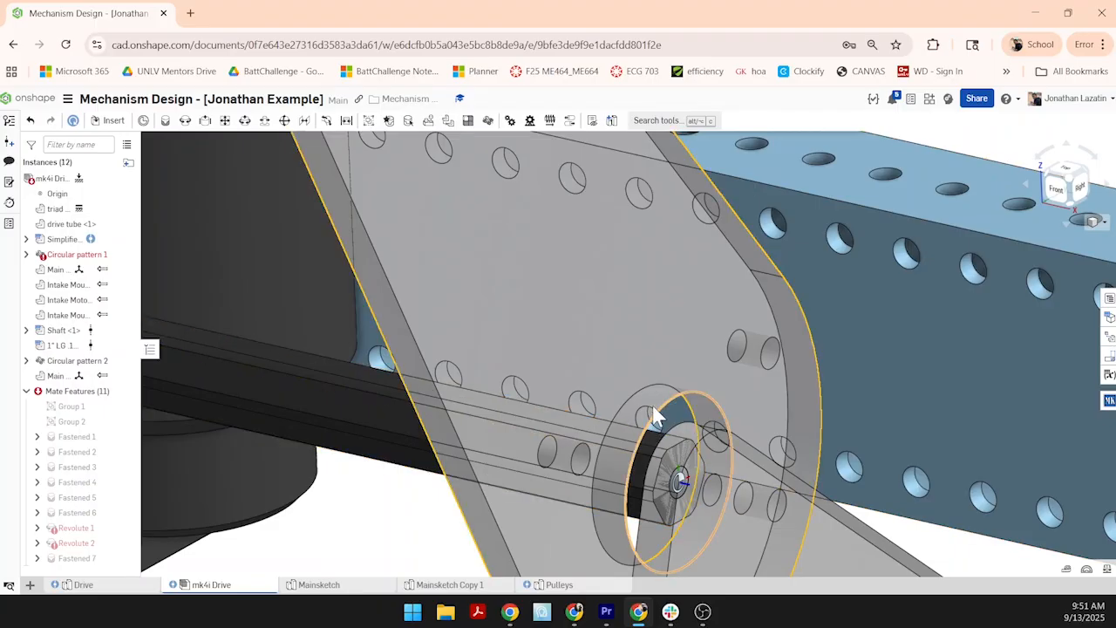
scroll(656, 447, down, 5)
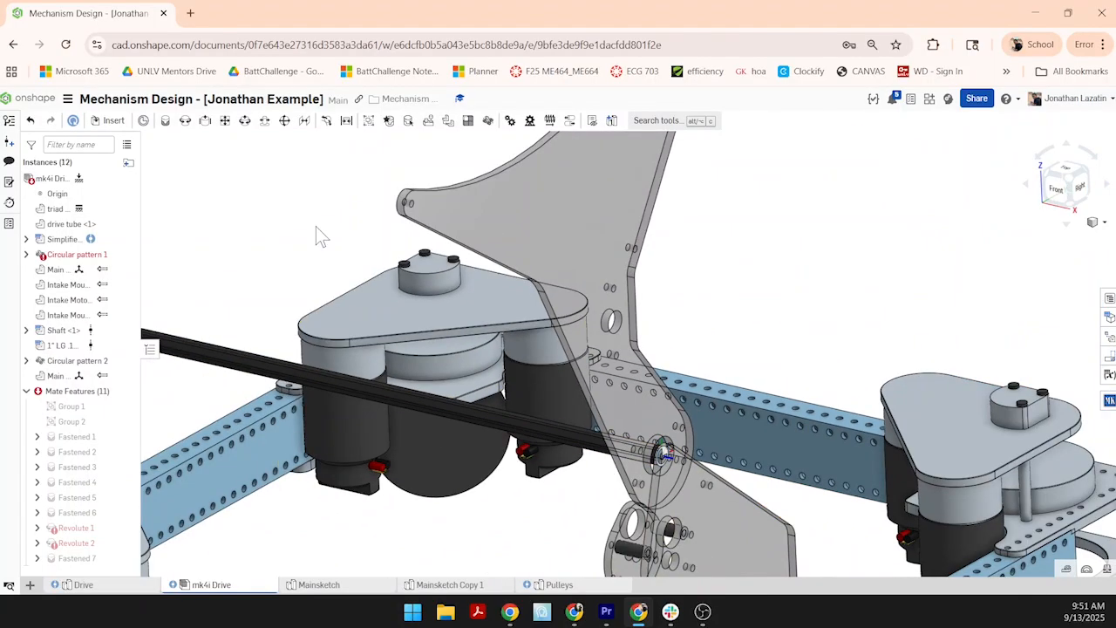
key(ctrl+z)
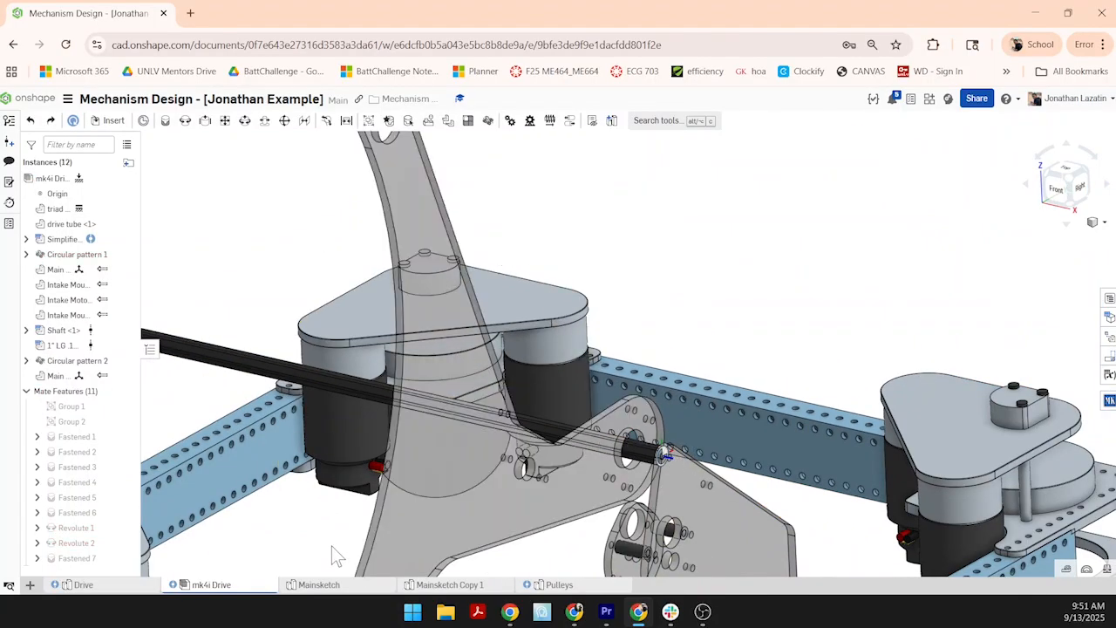
- Delete the Fastened 7 mate that joins the two main intake plates at their lower-arm tips
scroll(331, 547, down, 4)
middle_drag(332, 547, 588, 482)
right_drag(390, 434, 421, 437)
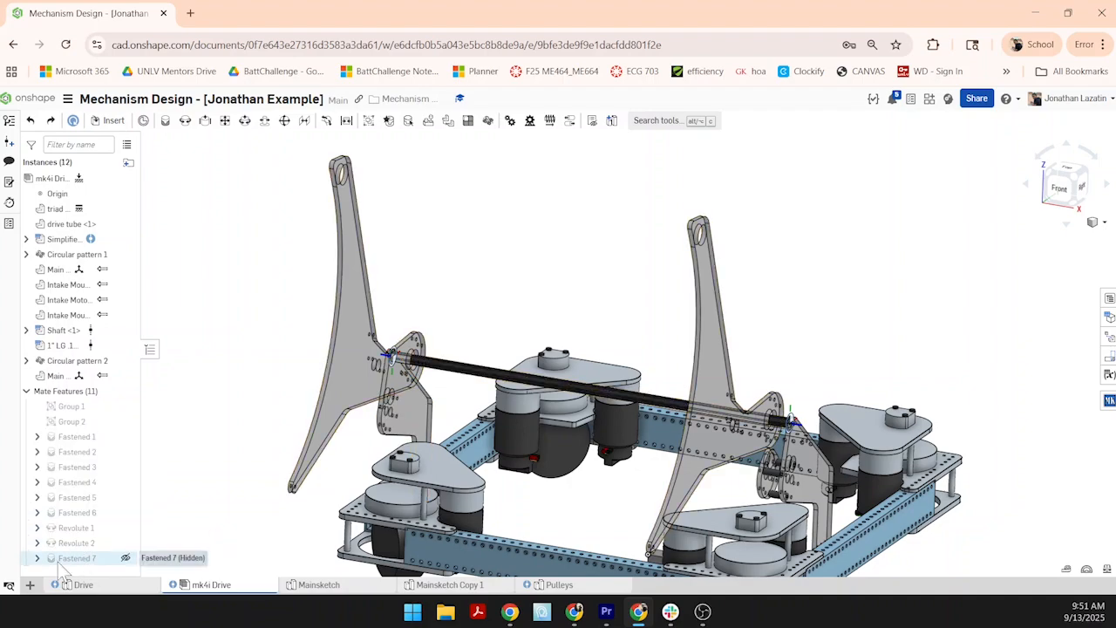
key(Delete)
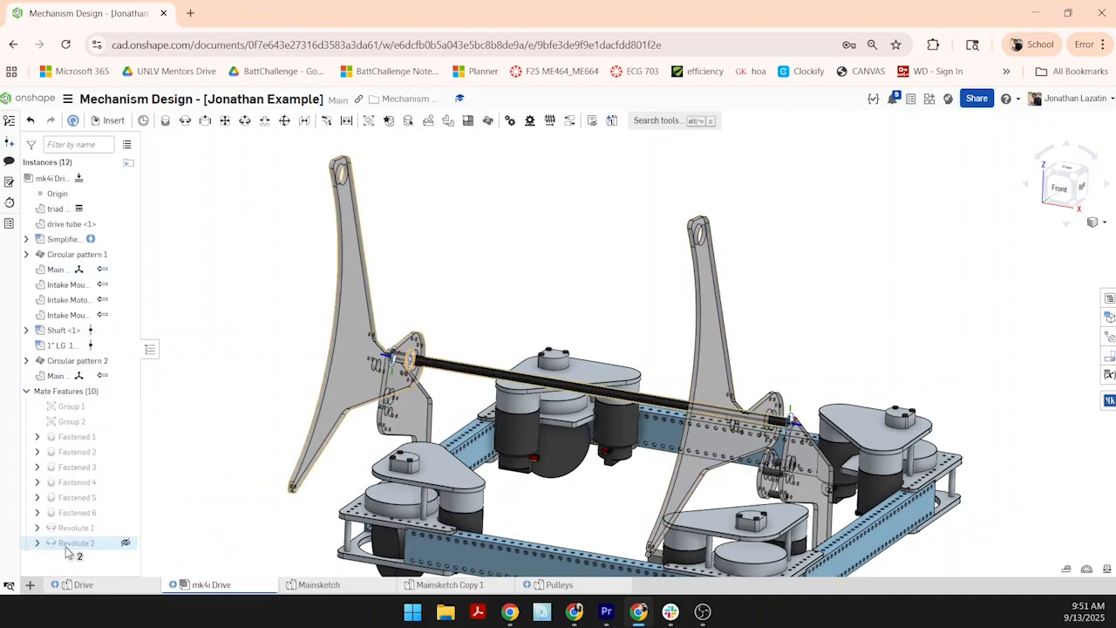
double_click(77, 542)
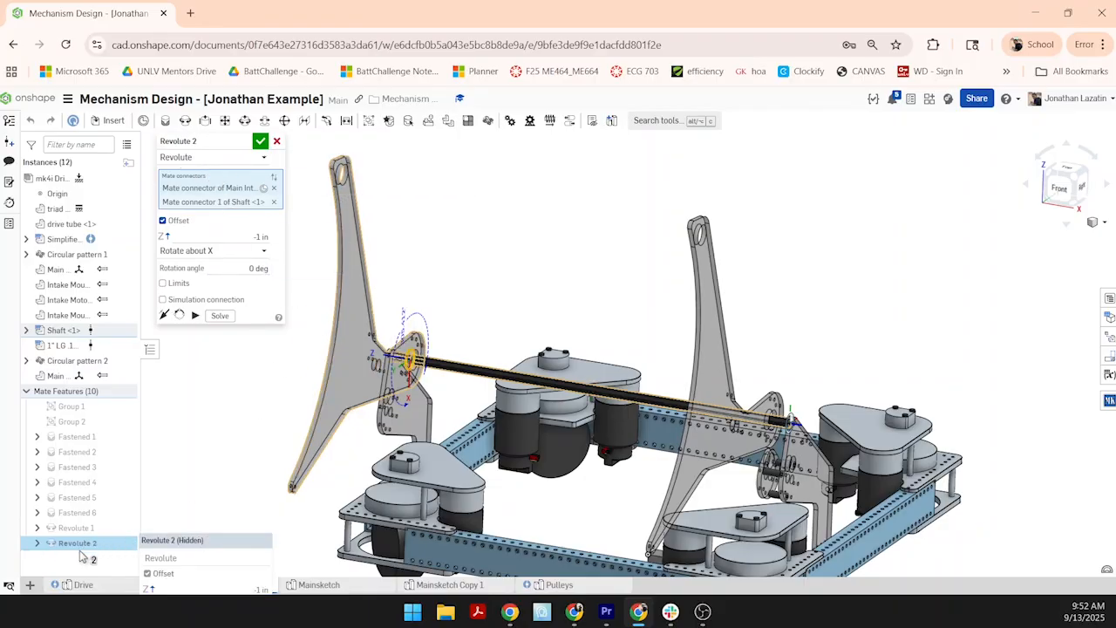
click(250, 162)
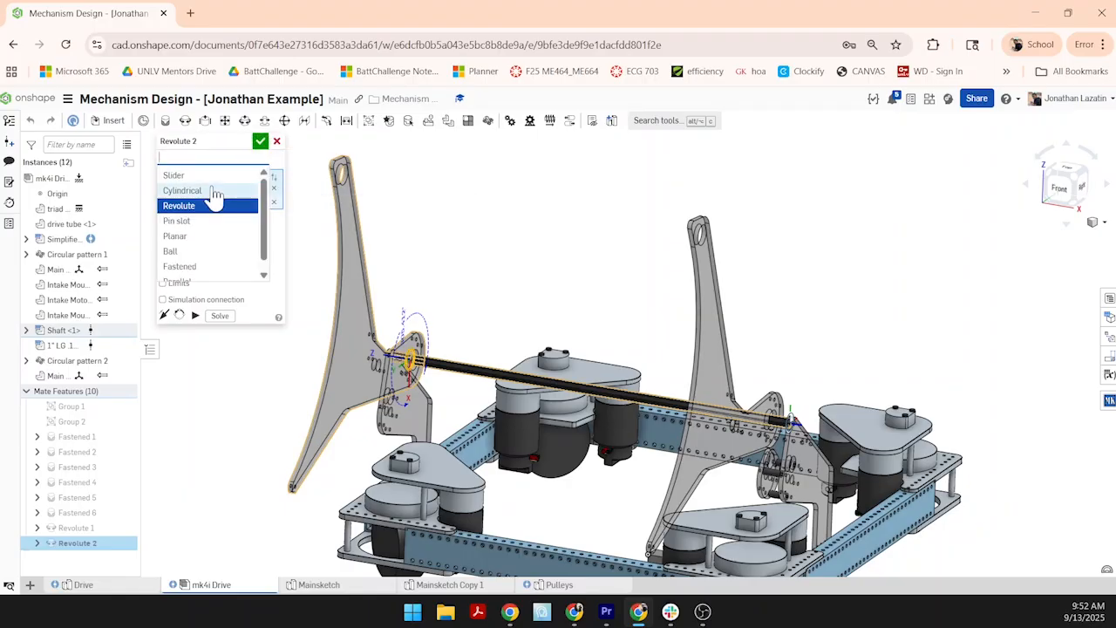
click(261, 142)
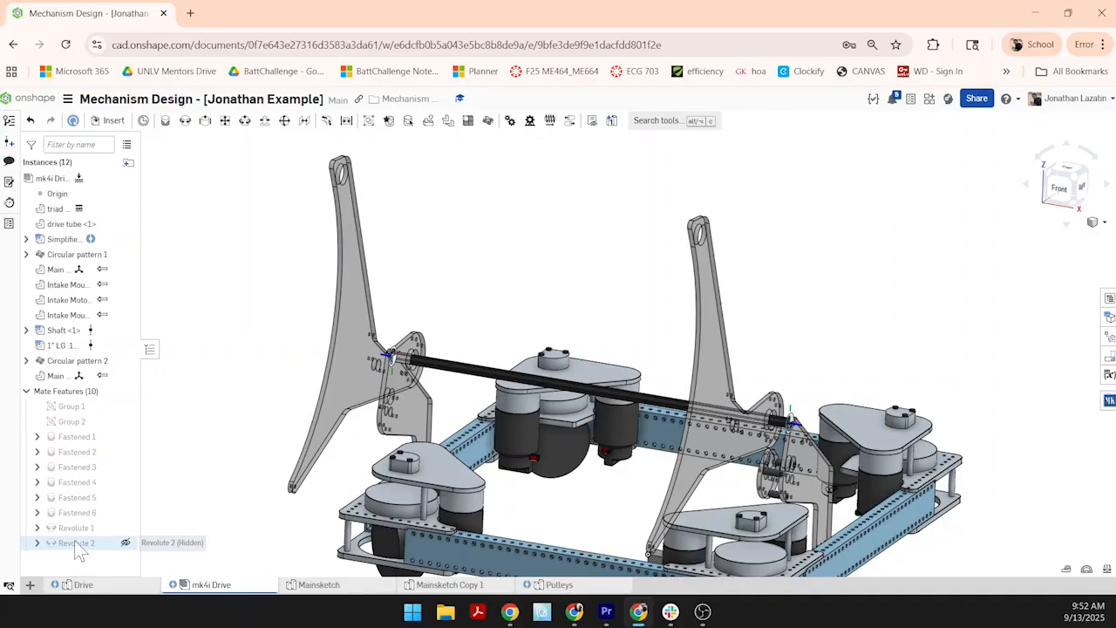
- Swing the free main intake plate about the shaft, and join the lower-arm tip holes of both plates with a Cylindrical mate
drag(331, 378, 240, 148)
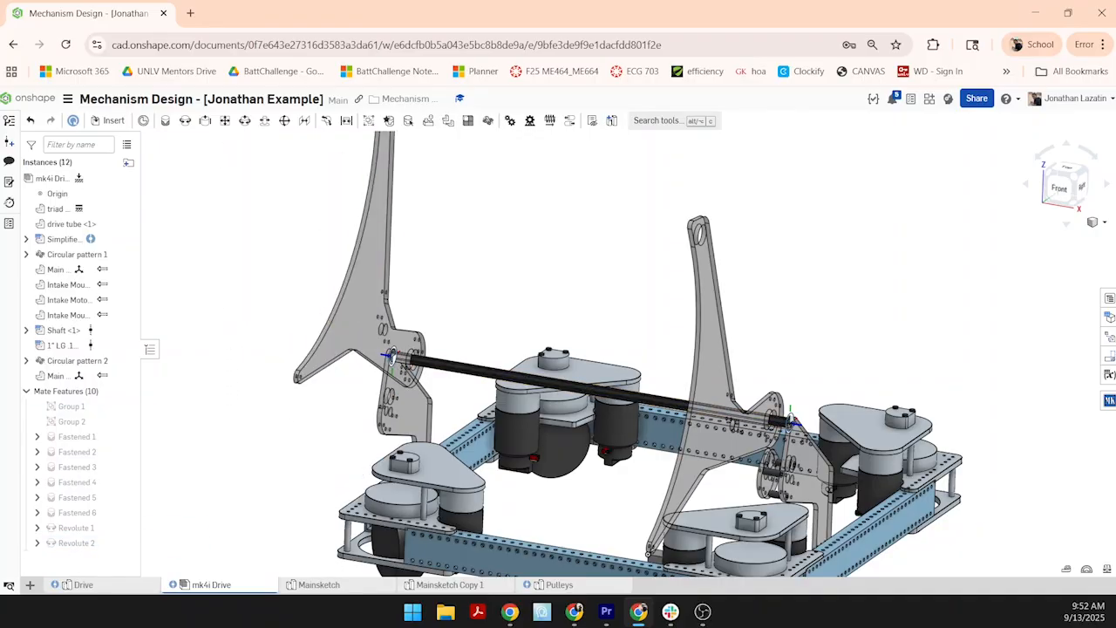
click(244, 120)
scroll(331, 419, up, 5)
click(256, 329)
scroll(269, 335, down, 5)
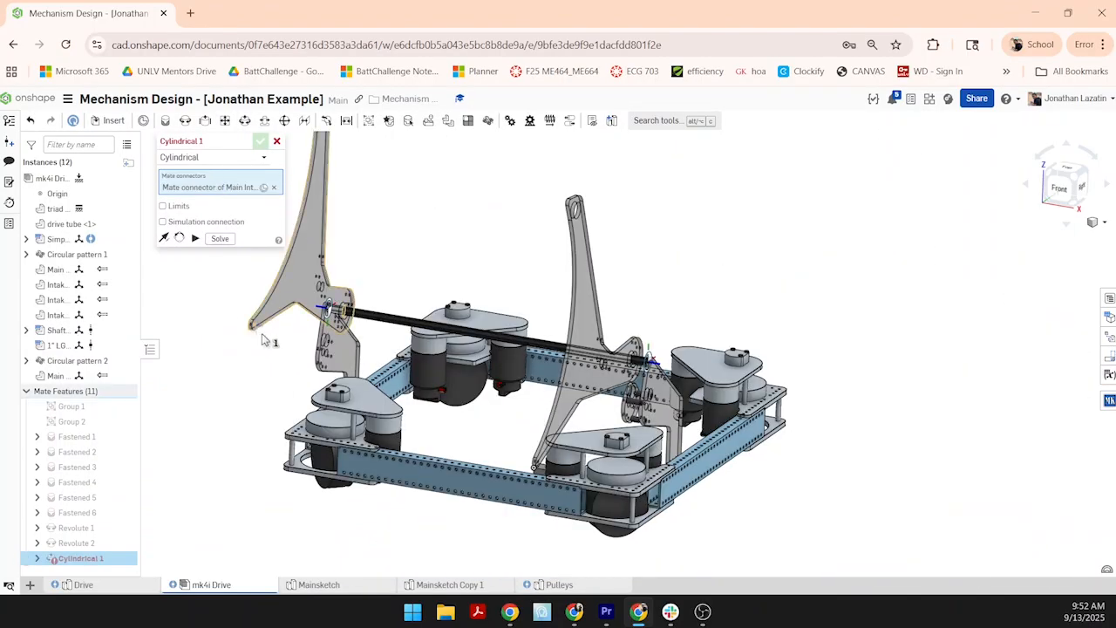
scroll(488, 396, down, 3)
scroll(482, 405, up, 10)
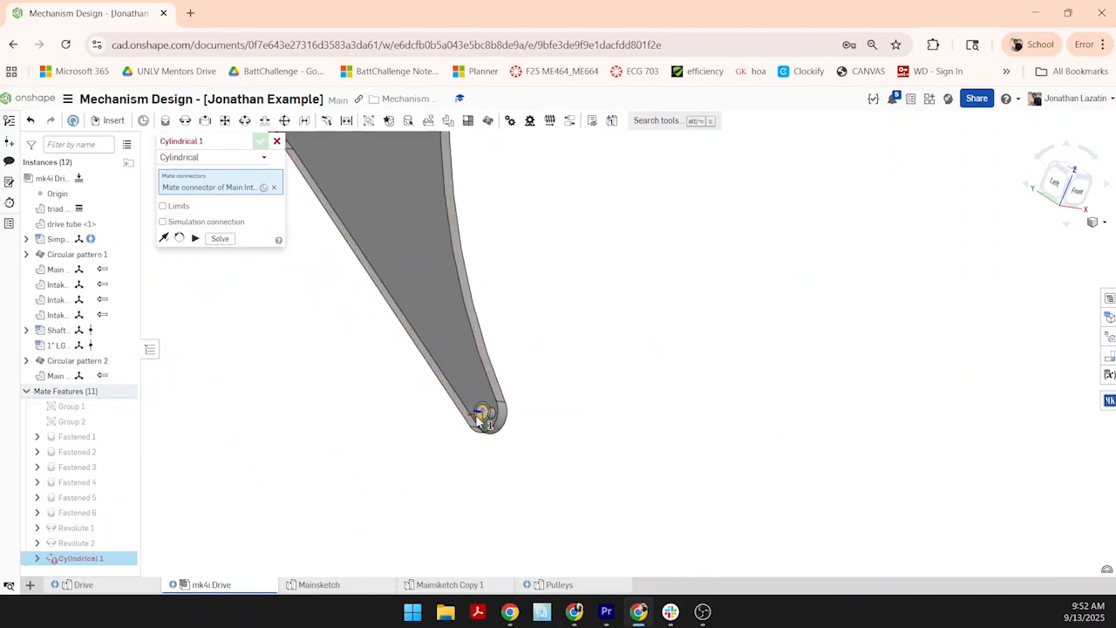
click(479, 414)
click(261, 140)
scroll(312, 247, down, 5)
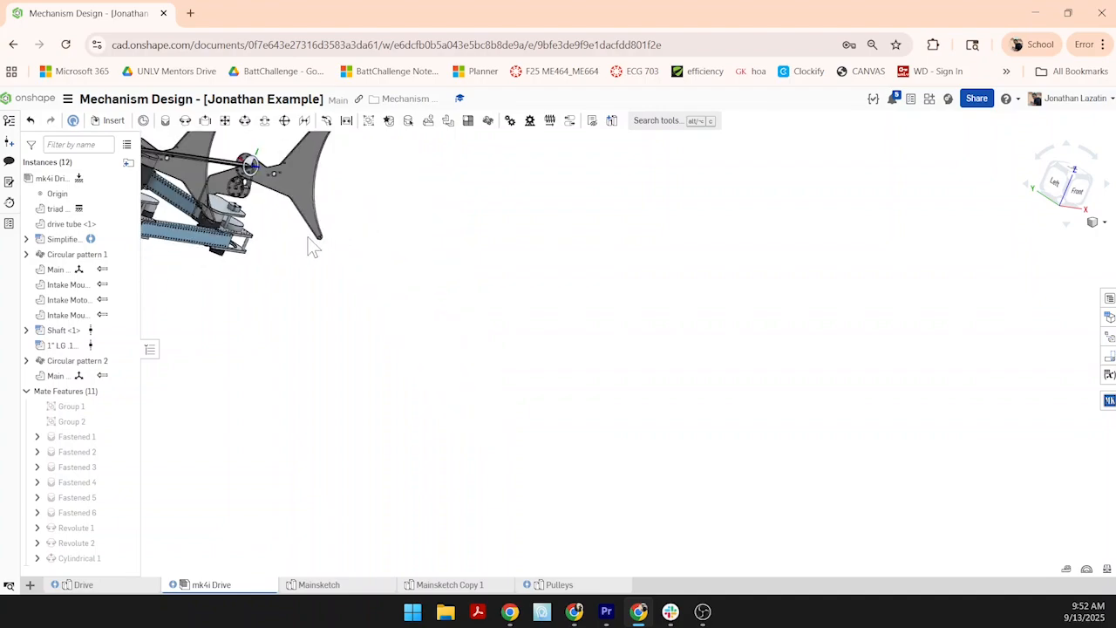
right_drag(308, 237, 234, 254)
middle_drag(233, 254, 574, 322)
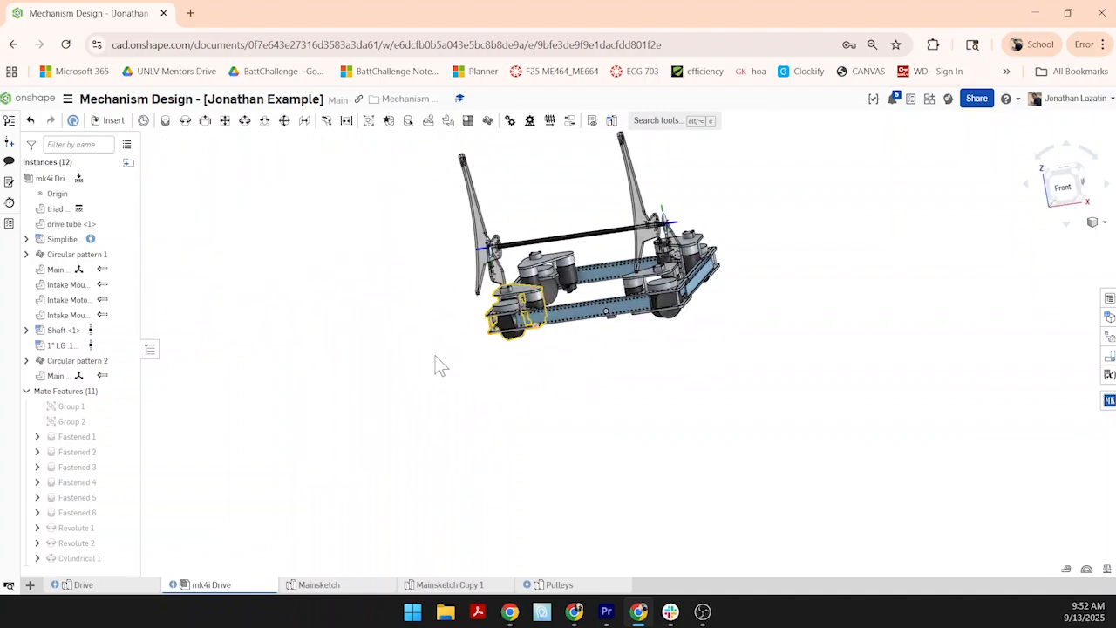
- Try changing the Cylindrical 1 mate between the two main intake plates to the Fastened type
right_click(80, 558)
click(167, 545)
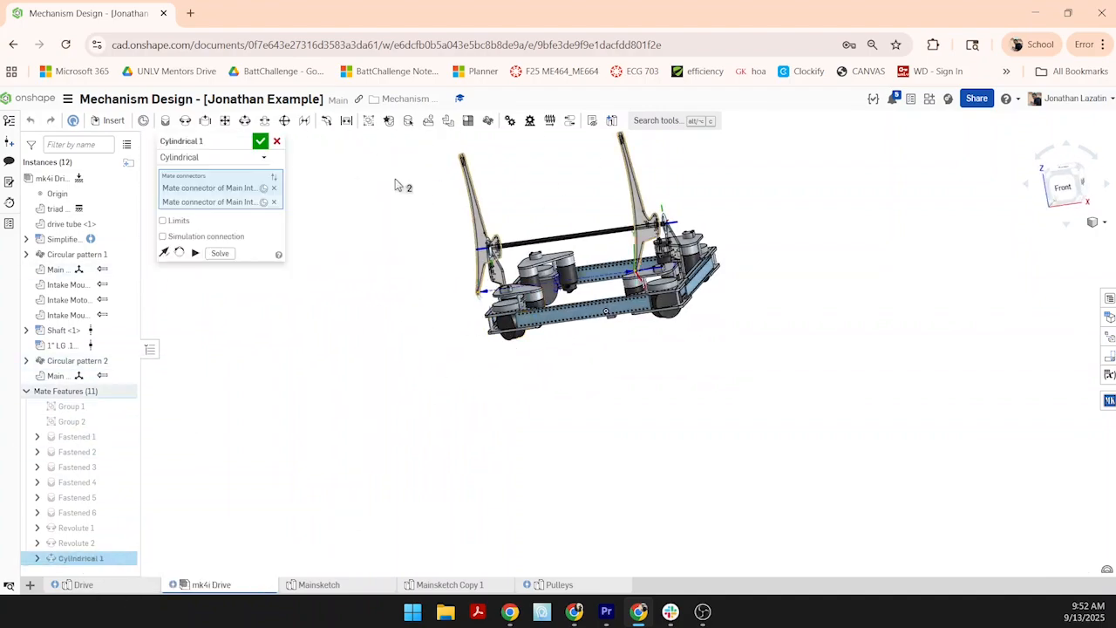
scroll(566, 249, up, 6)
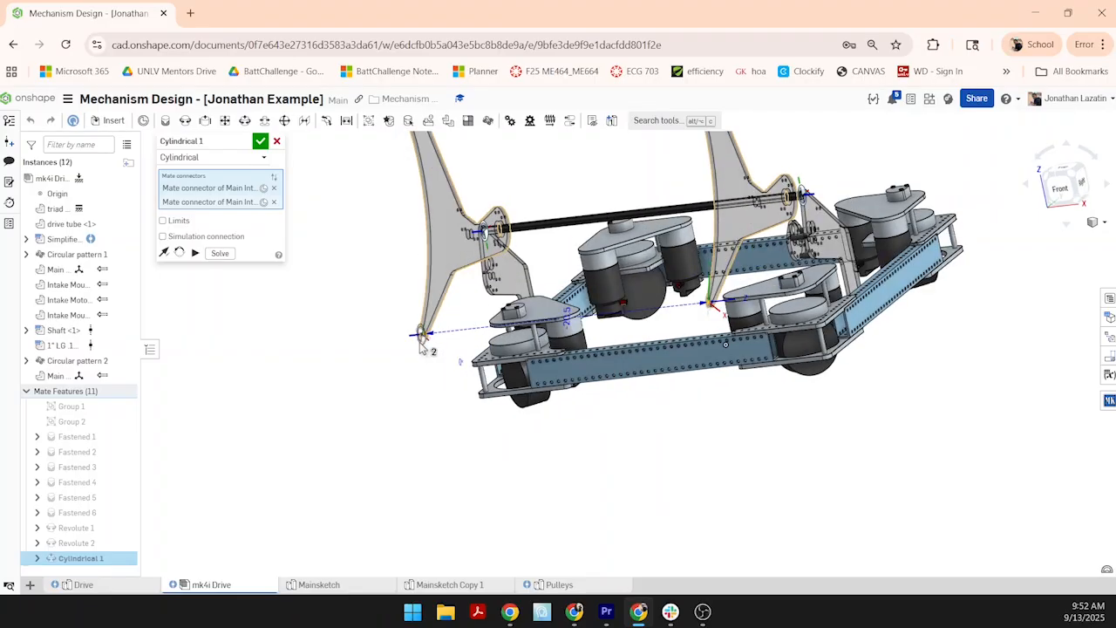
click(244, 157)
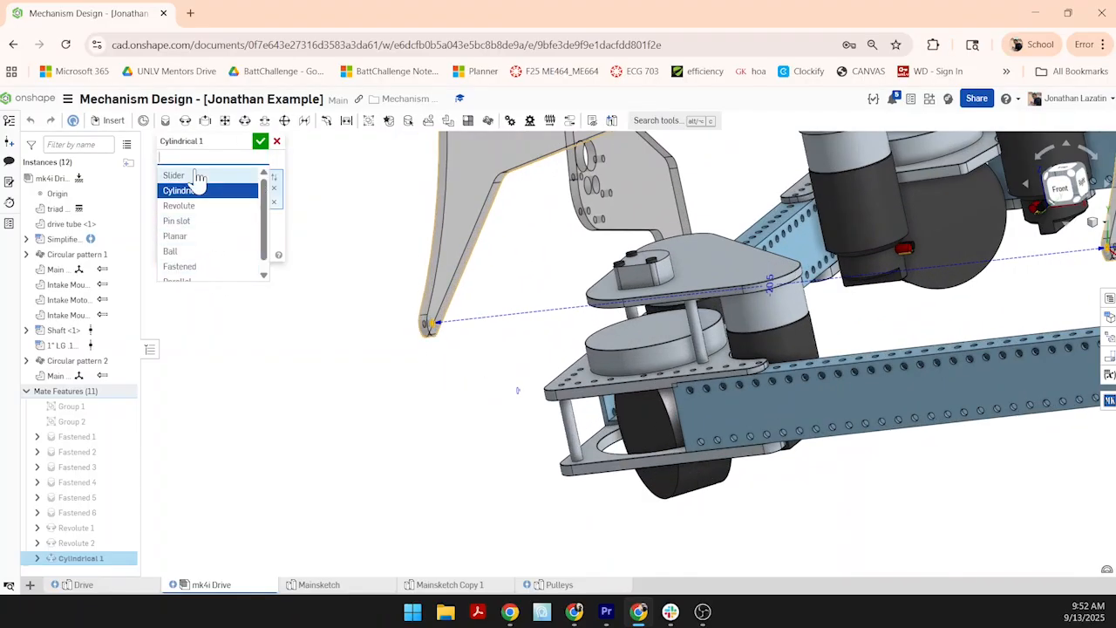
click(178, 265)
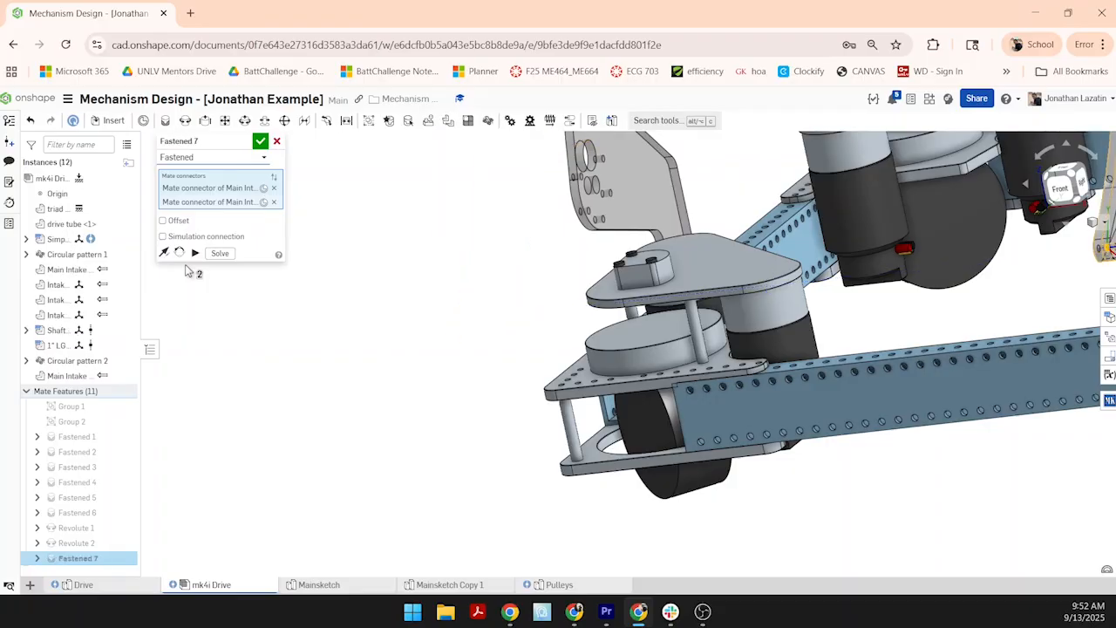
scroll(391, 319, down, 4)
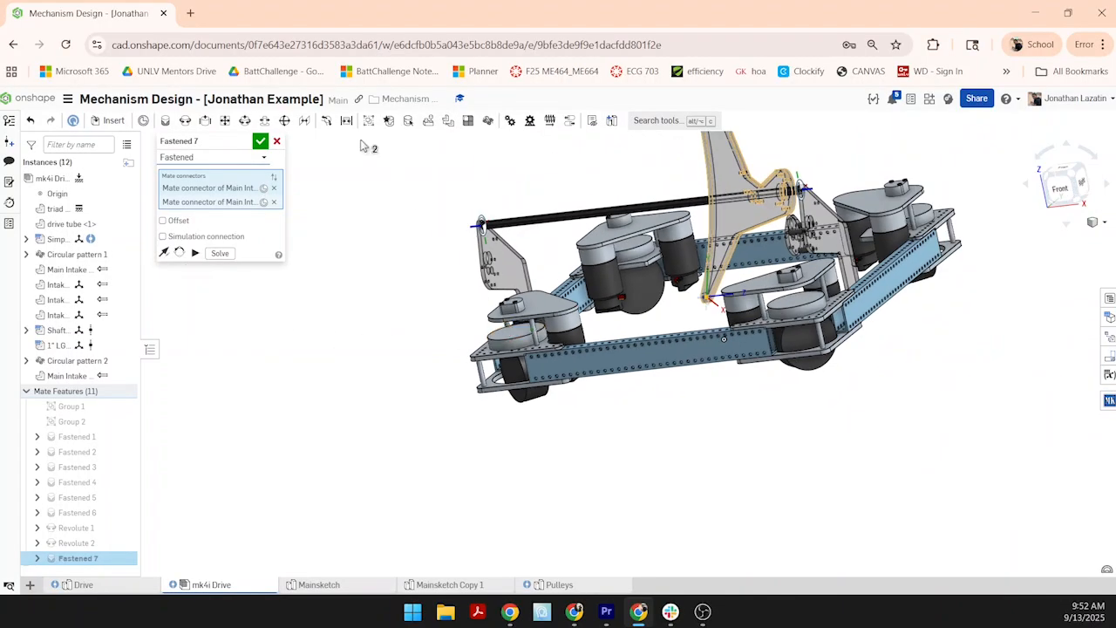
click(276, 141)
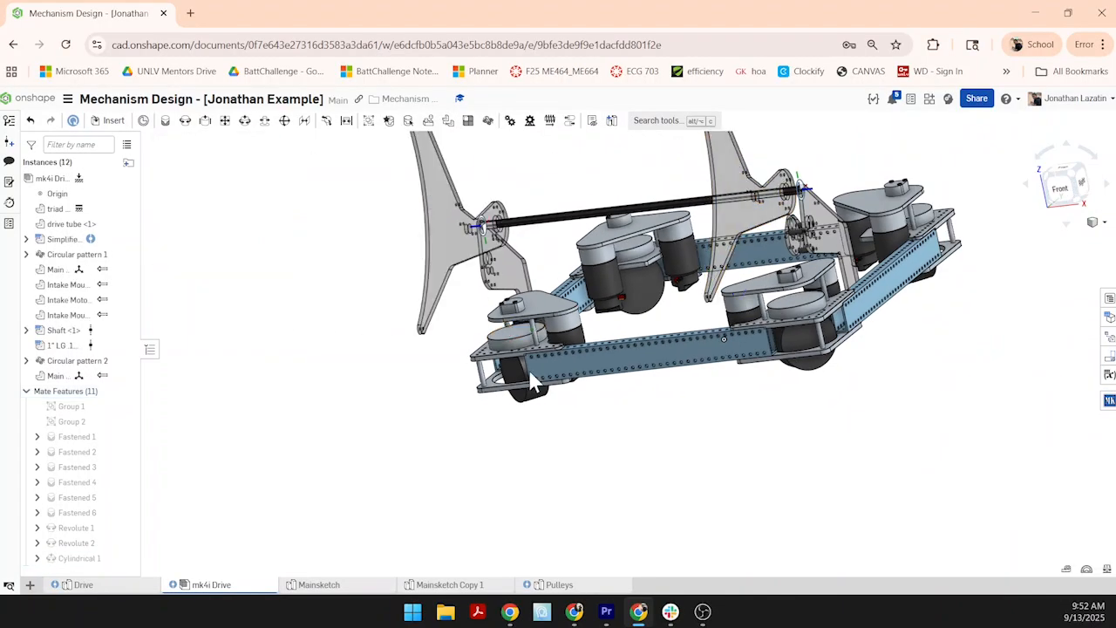
- Search the parts library for "bearing" and insert the .5" Hex ID 1.125" OD Flanged Bearing (217-2734)
right_drag(529, 368, 477, 309)
middle_drag(475, 302, 424, 306)
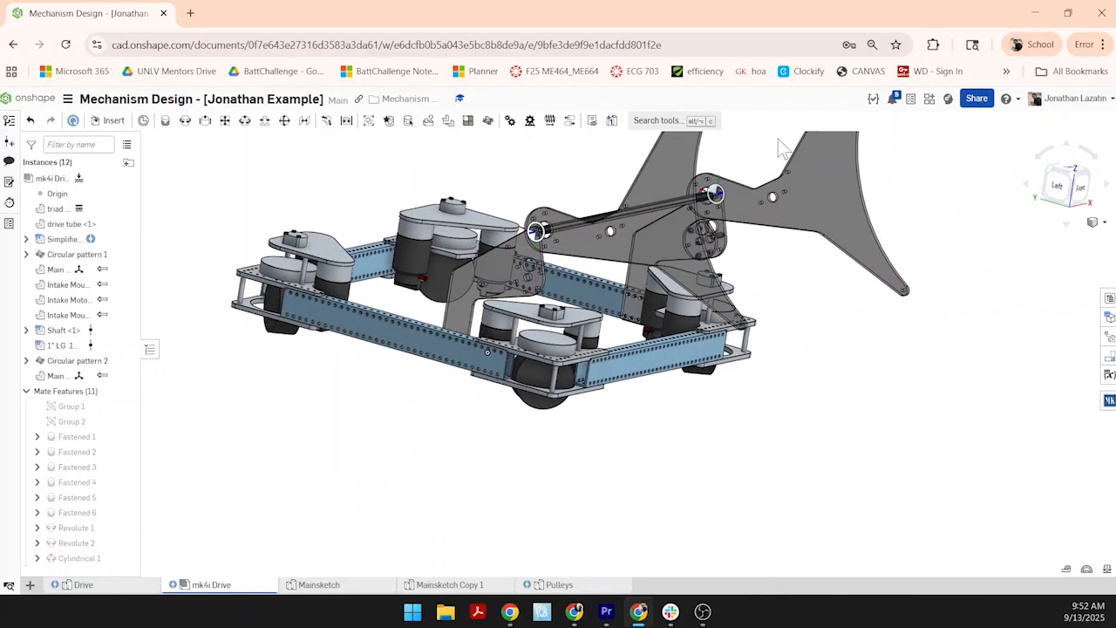
scroll(767, 192, up, 5)
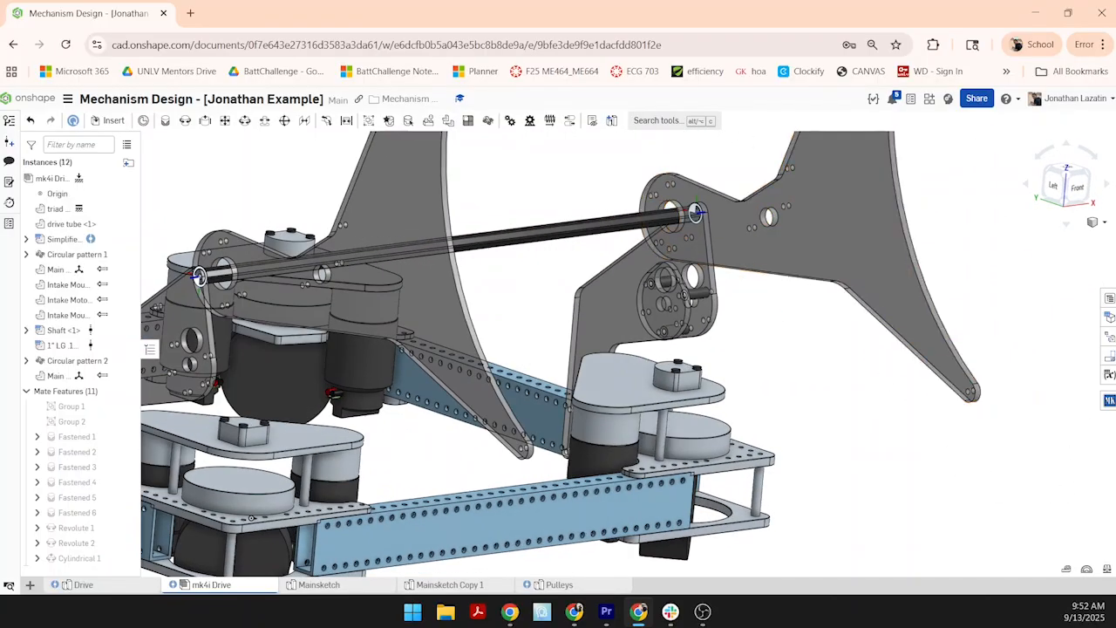
click(1108, 400)
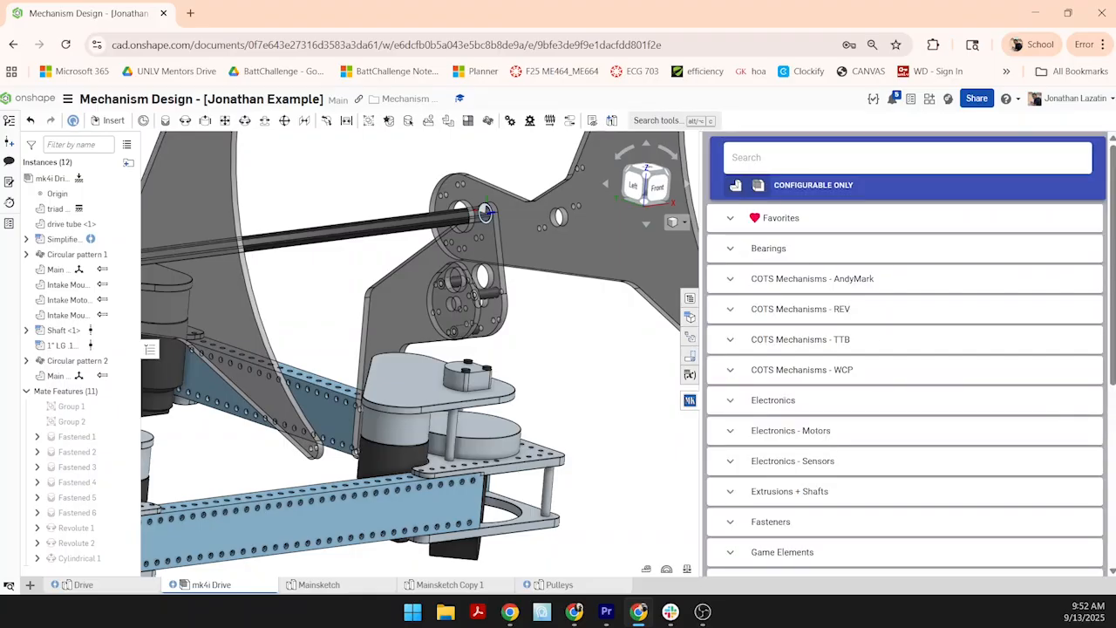
text(bearing)
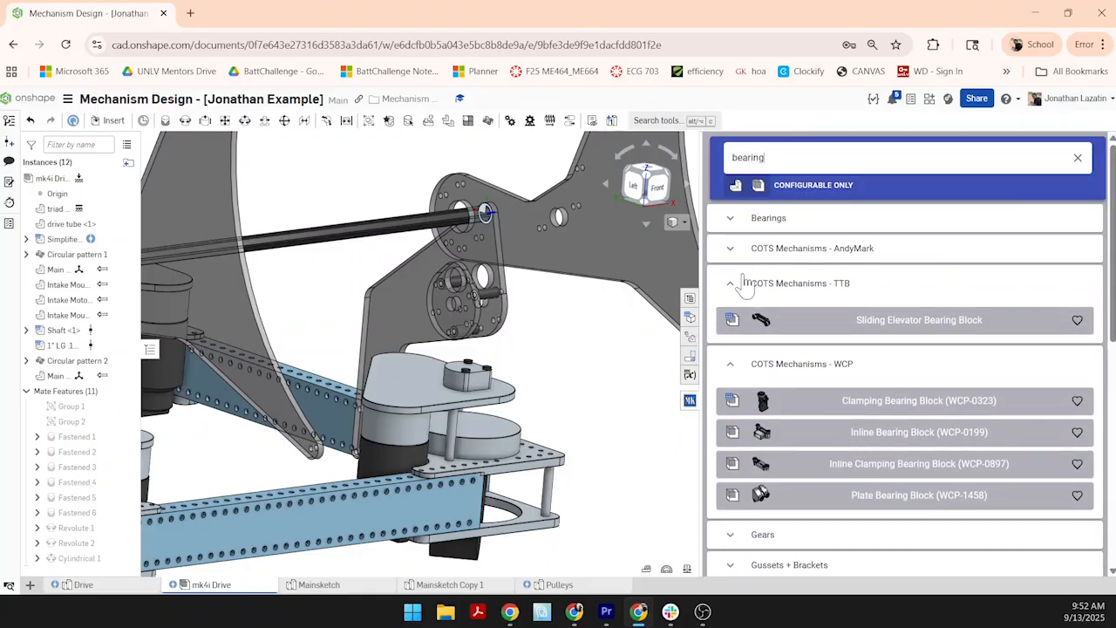
click(733, 219)
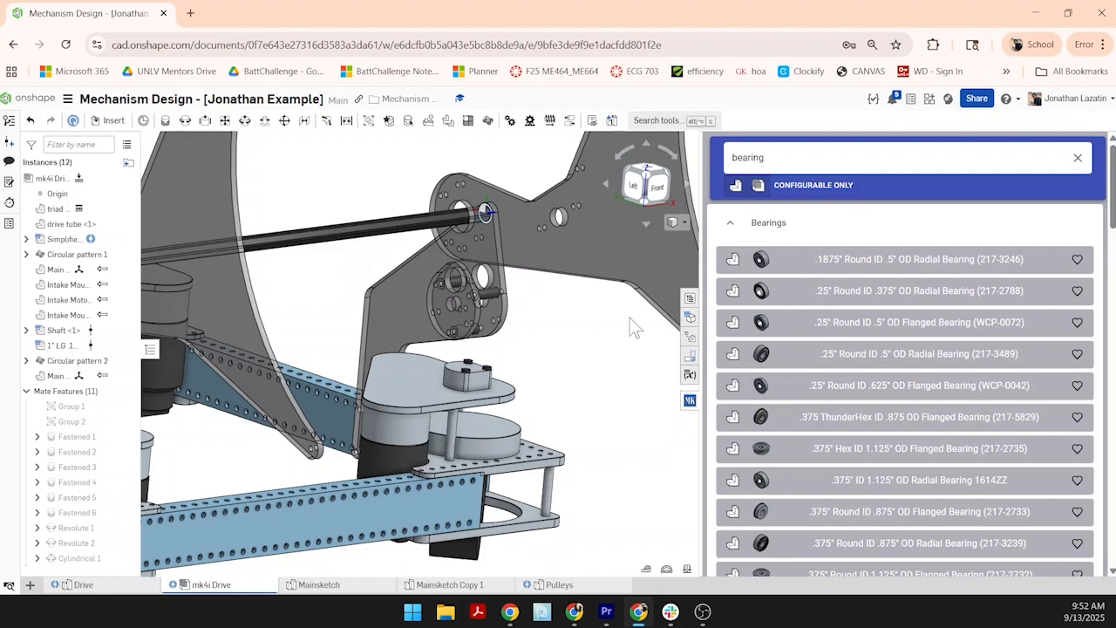
scroll(475, 218, up, 5)
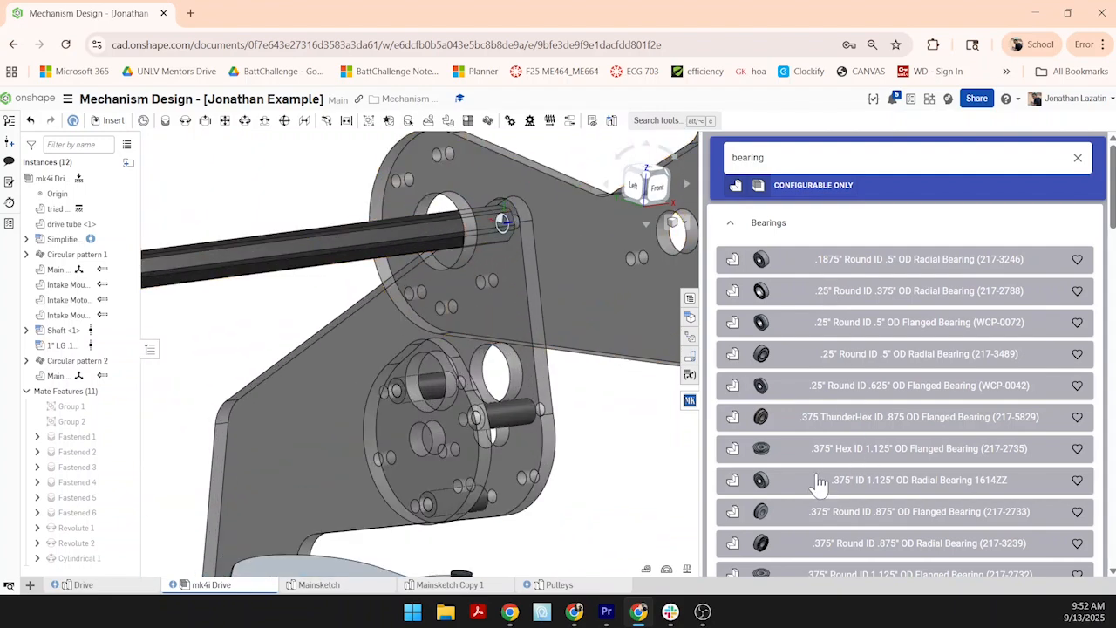
scroll(756, 409, down, 3)
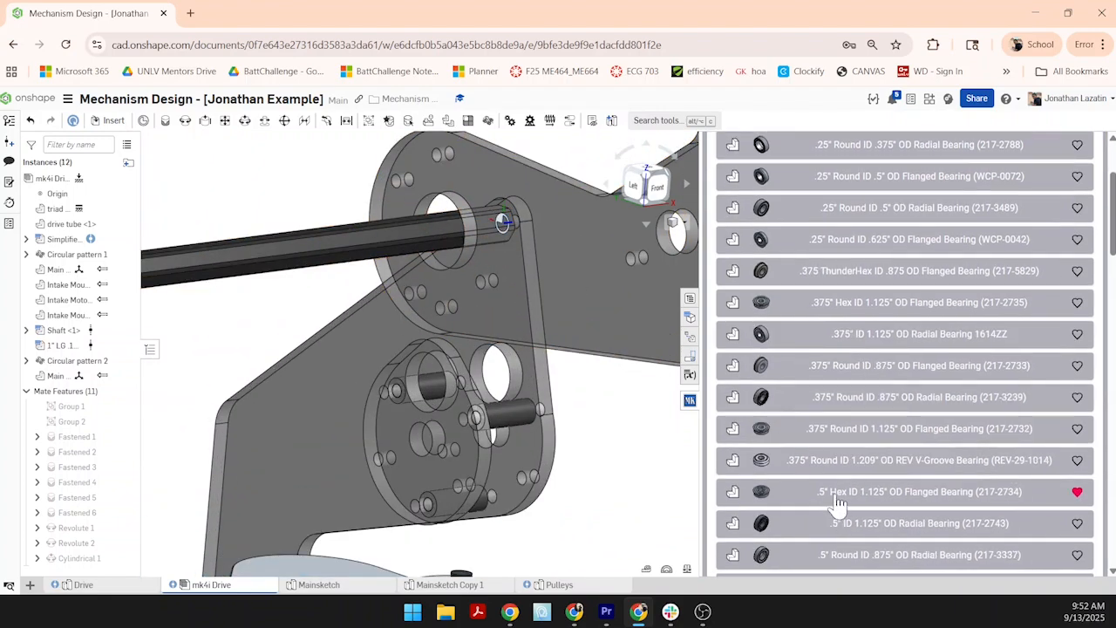
click(837, 499)
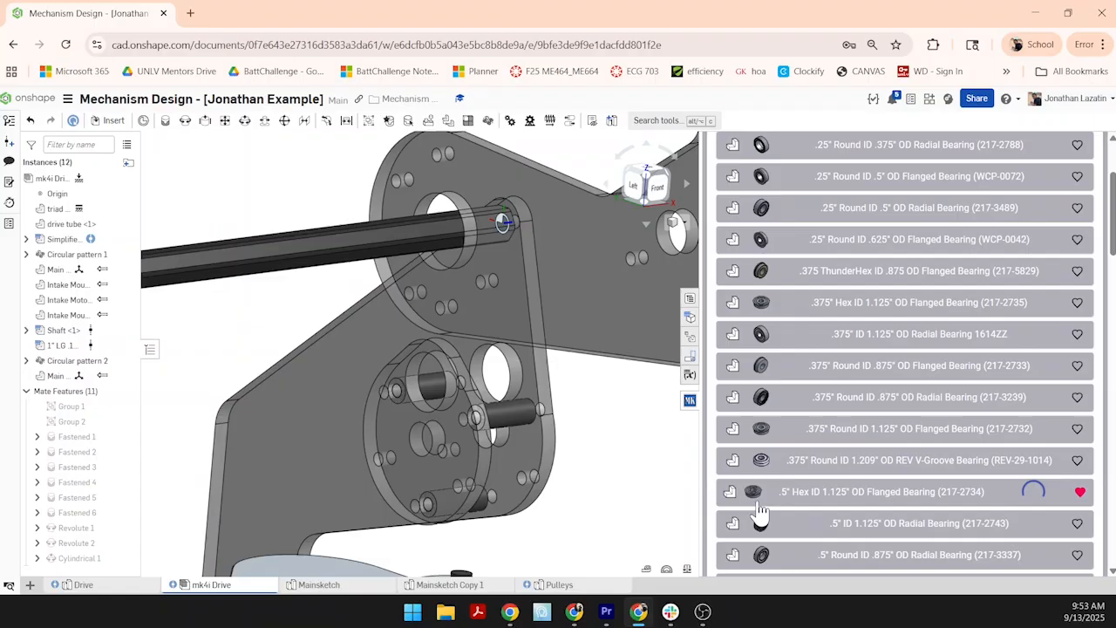
click(690, 401)
- Fasten the flanged bearing, by the underside of its flange, into the shaft hole of the main intake plate on the motor-mount side
scroll(743, 424, down, 5)
scroll(820, 476, down, 5)
scroll(666, 475, up, 5)
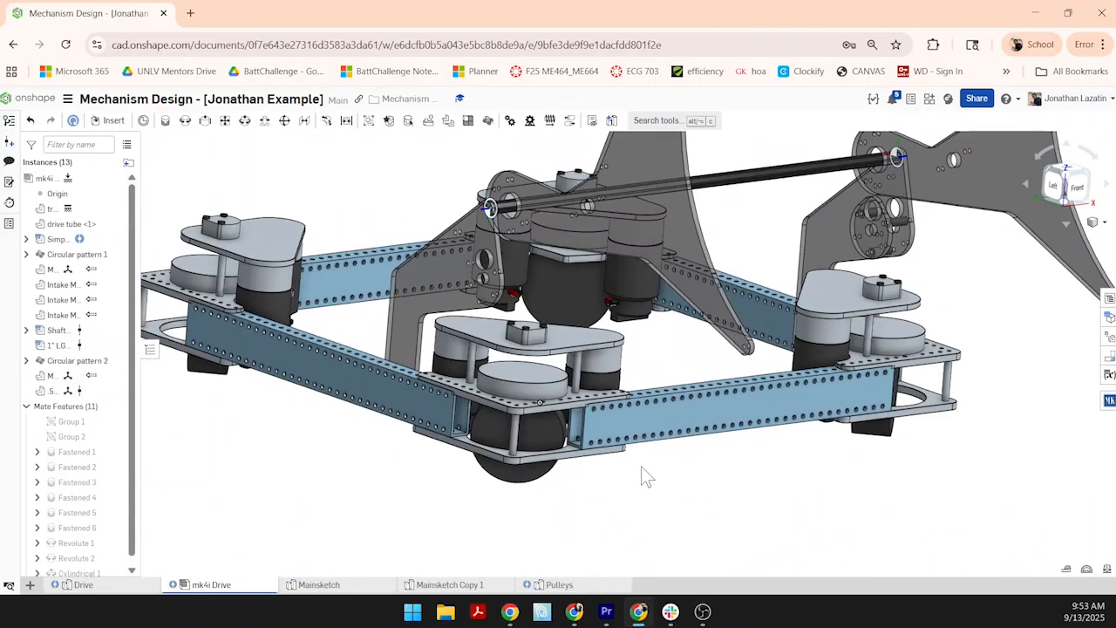
right_drag(642, 468, 633, 485)
scroll(619, 497, up, 8)
key(j)
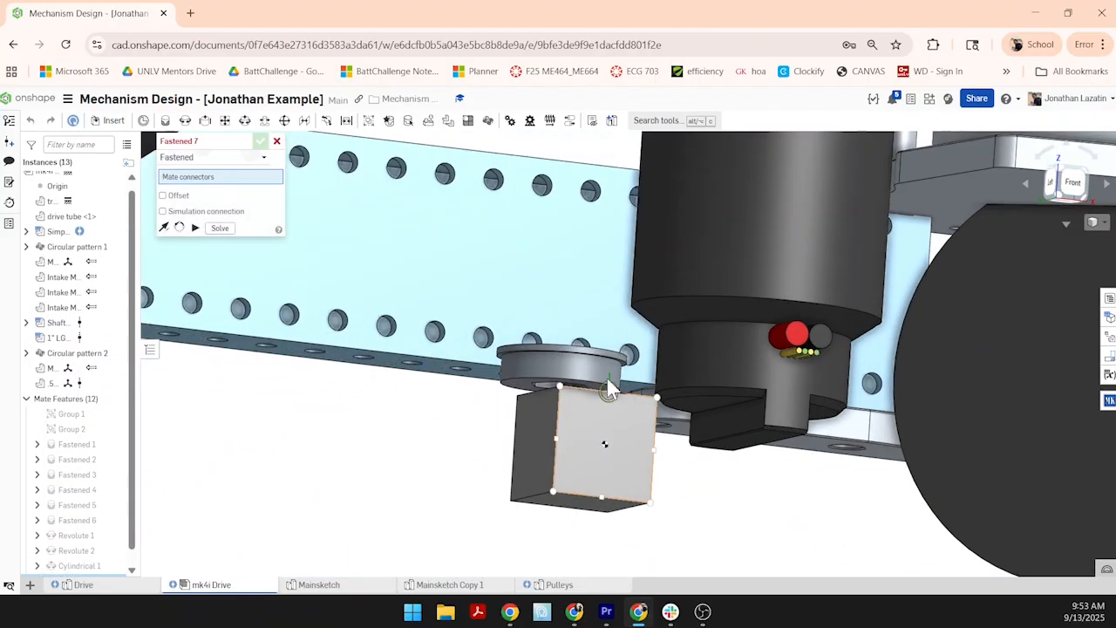
click(610, 370)
scroll(611, 369, down, 6)
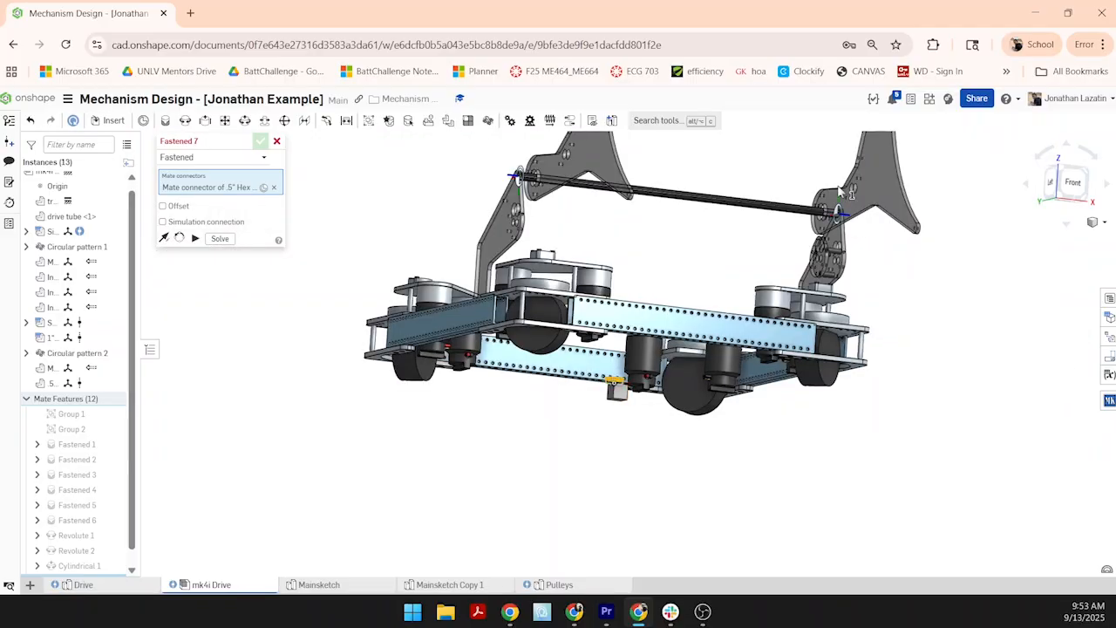
scroll(759, 318, up, 8)
scroll(759, 318, down, 8)
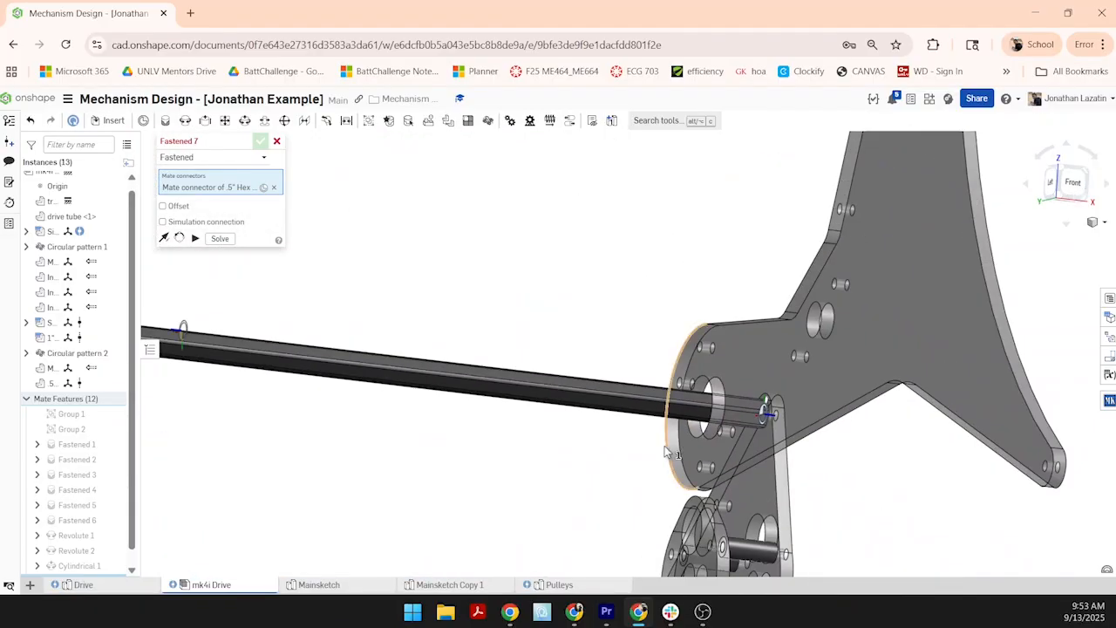
scroll(565, 508, up, 10)
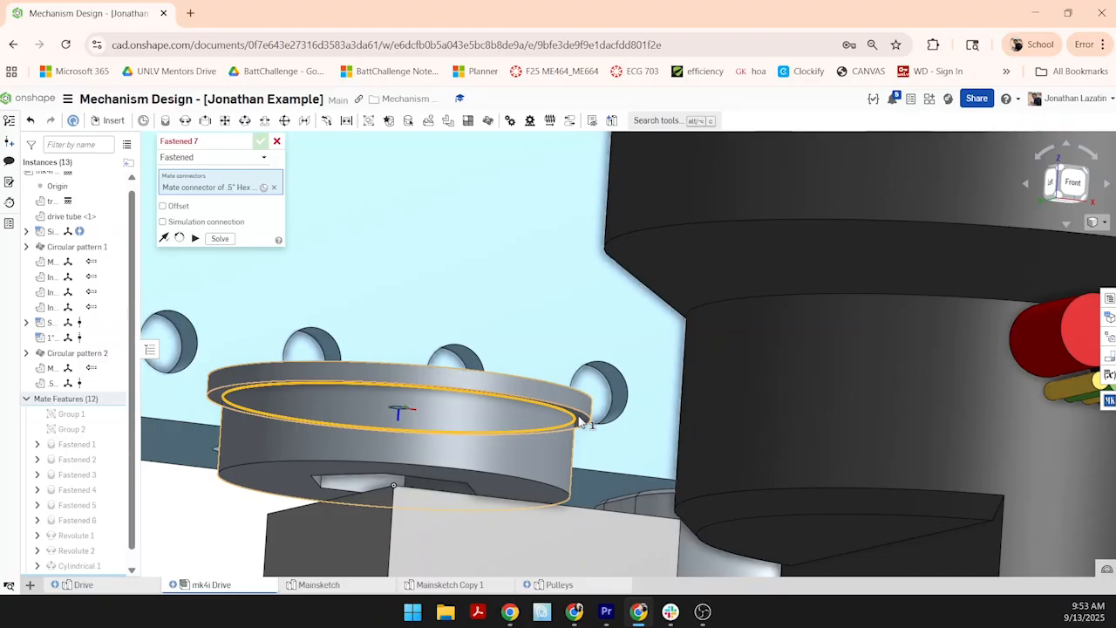
scroll(580, 421, down, 8)
scroll(837, 239, up, 10)
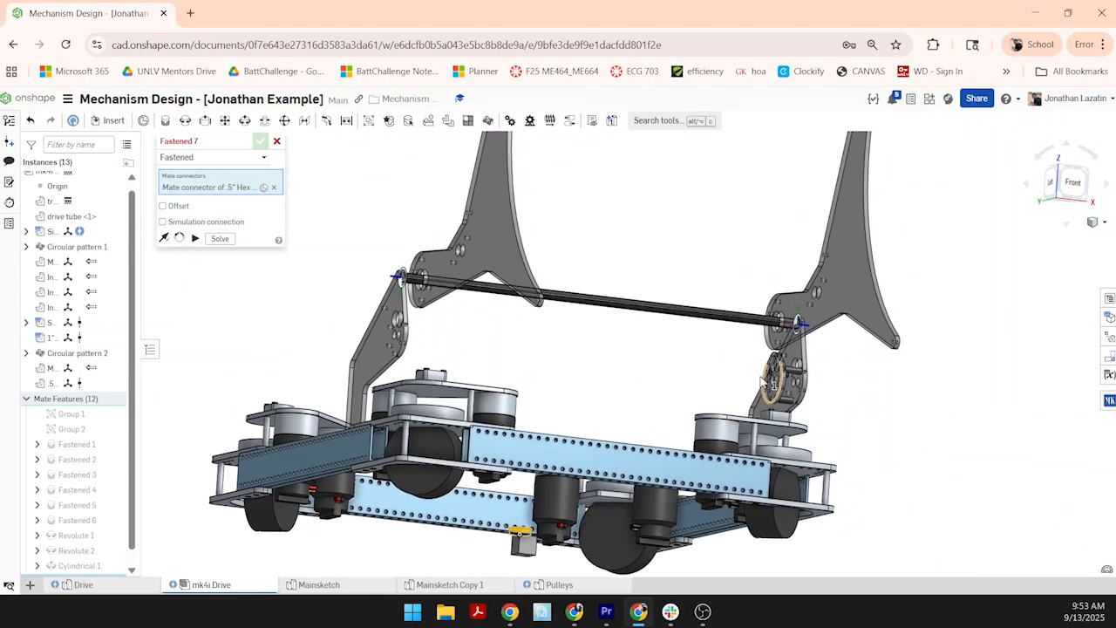
scroll(828, 240, up, 3)
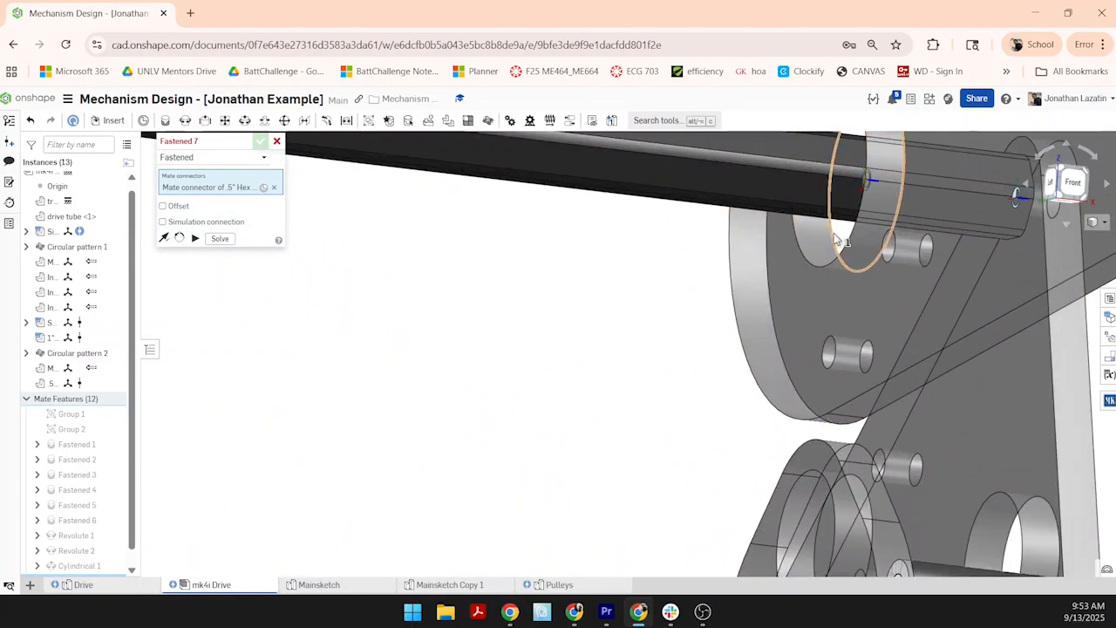
click(835, 239)
key(Return)
scroll(816, 232, down, 5)
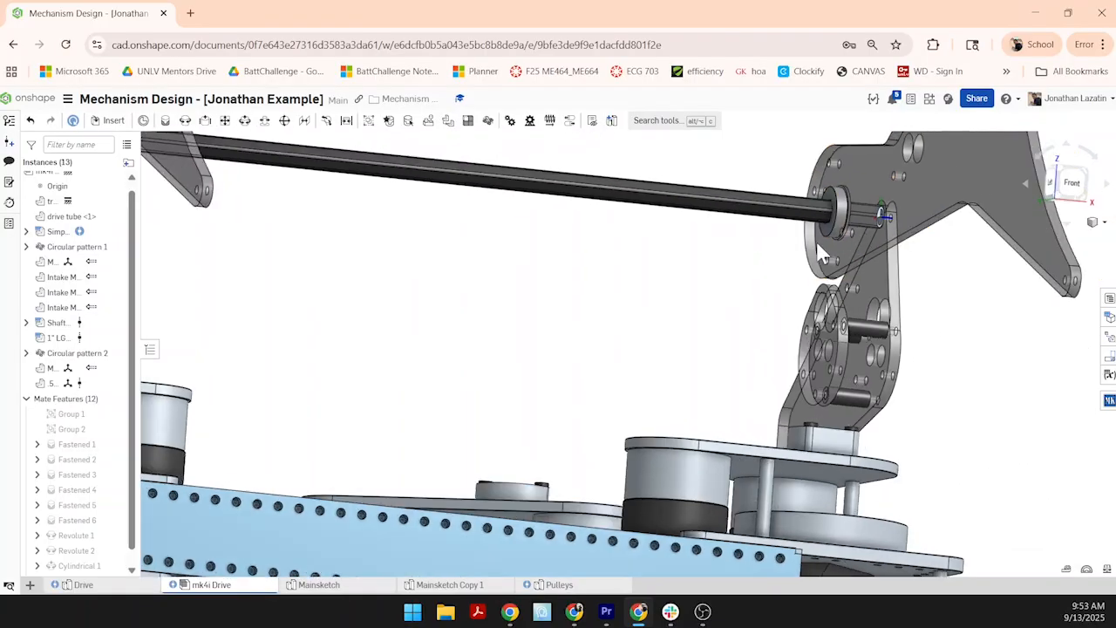
- Copy the flanged hex bearing and place the duplicate in open space beside the shaft, toward the other main intake plate
scroll(875, 177, up, 5)
scroll(876, 178, up, 5)
right_drag(938, 193, 798, 249)
scroll(798, 250, down, 5)
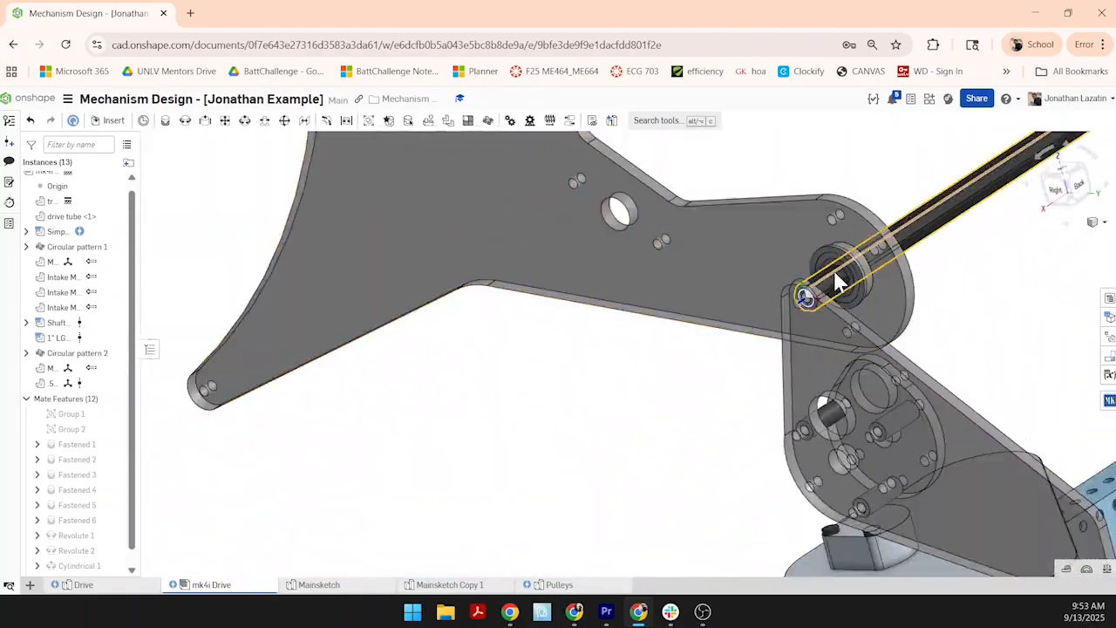
middle_drag(835, 274, 648, 323)
scroll(648, 323, up, 5)
click(654, 305)
scroll(584, 472, down, 6)
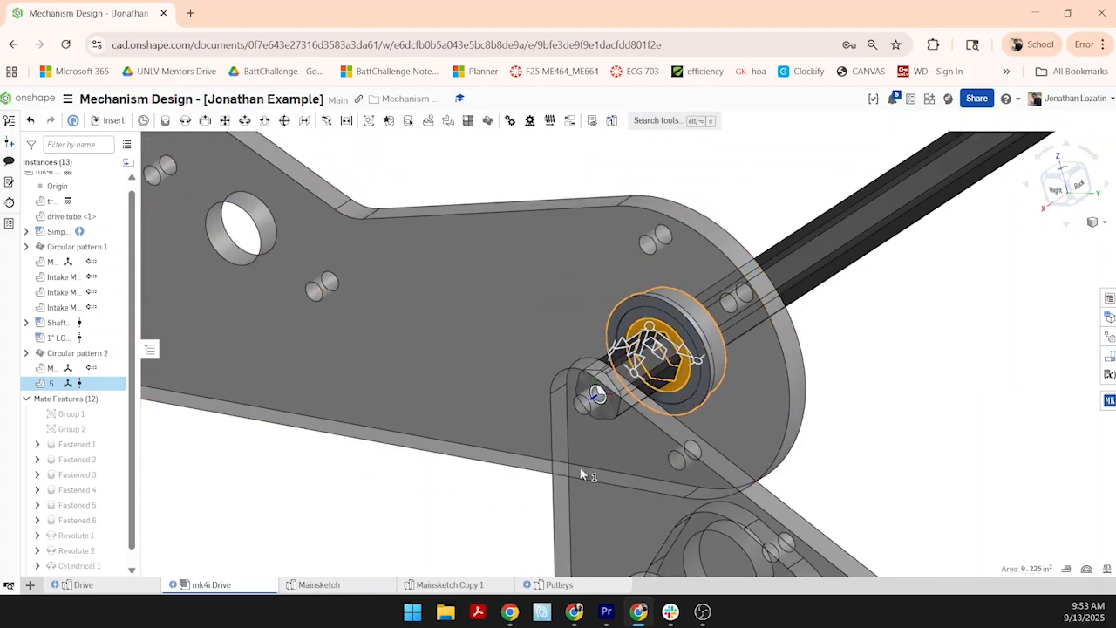
scroll(940, 326, up, 2)
click(940, 329)
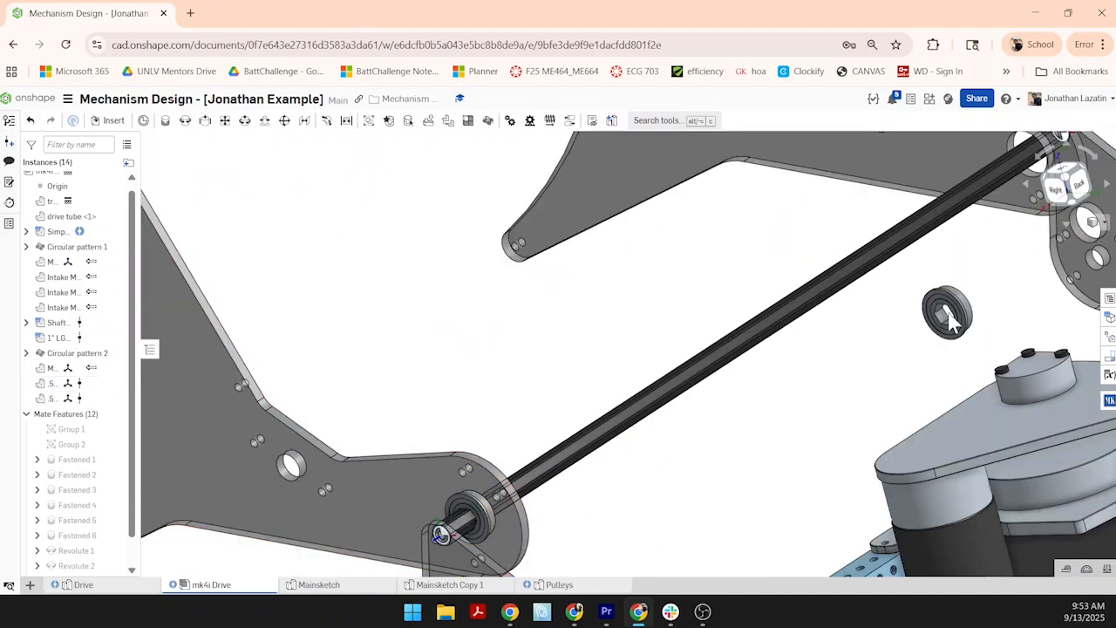
- Fasten the duplicate flanged hex bearing, by the underside of its flange, into the shaft hole of the other main intake plate
key(m)
scroll(976, 300, up, 6)
right_drag(926, 312, 863, 331)
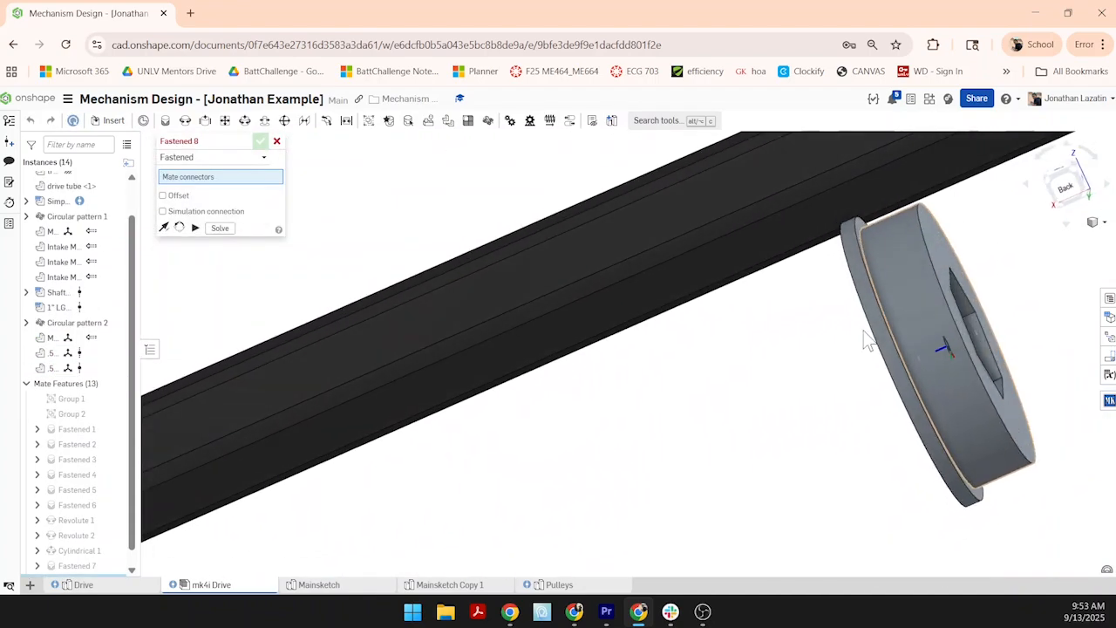
scroll(876, 318, up, 5)
click(882, 298)
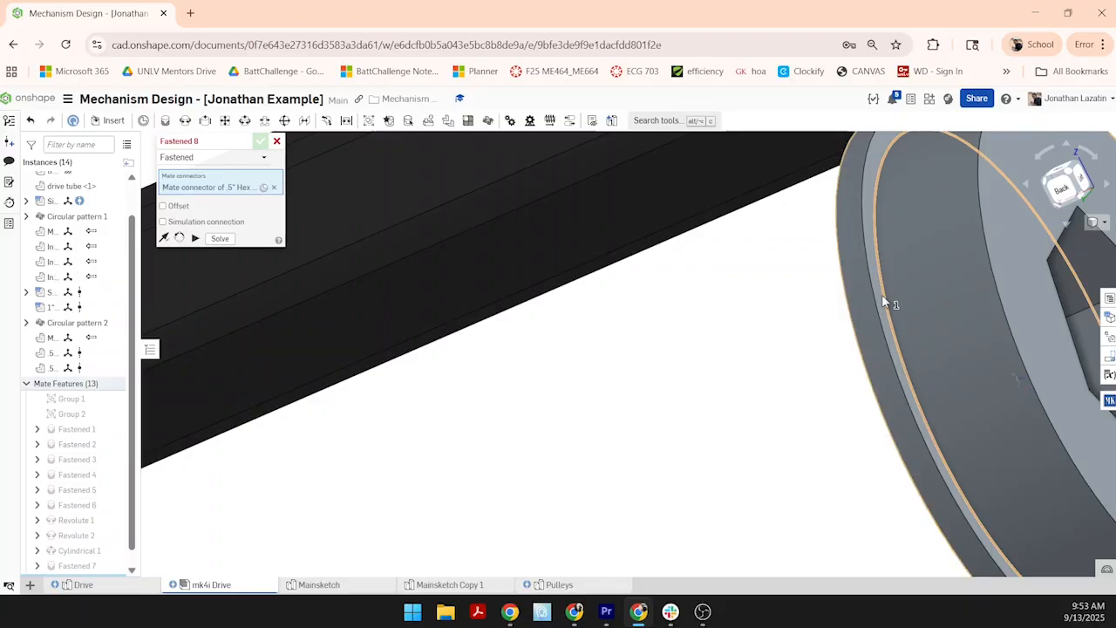
scroll(883, 301, down, 10)
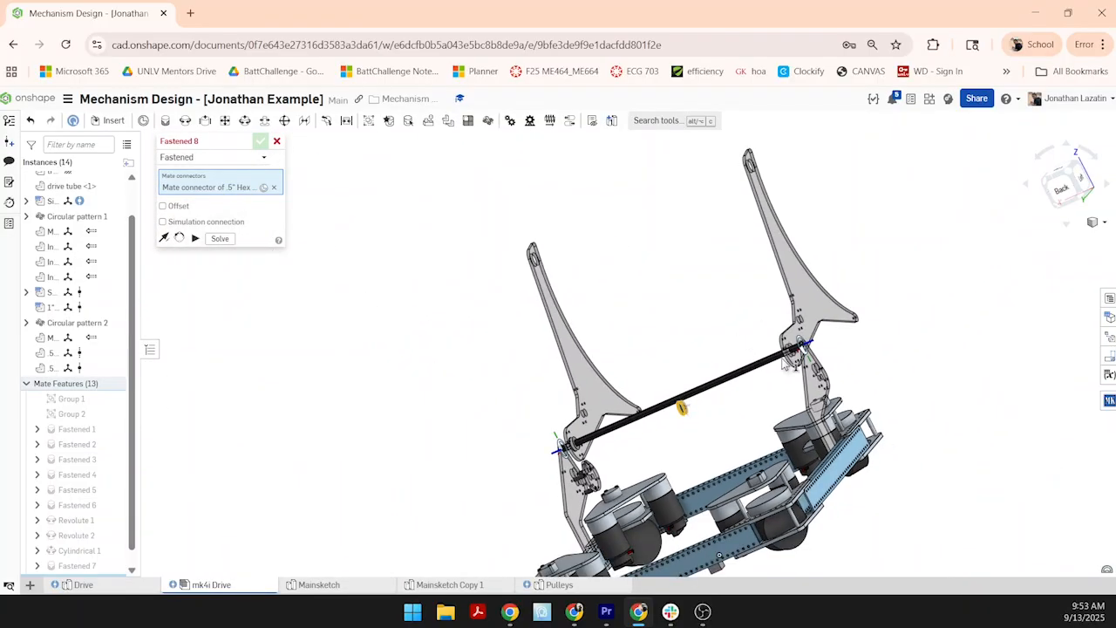
scroll(787, 363, up, 6)
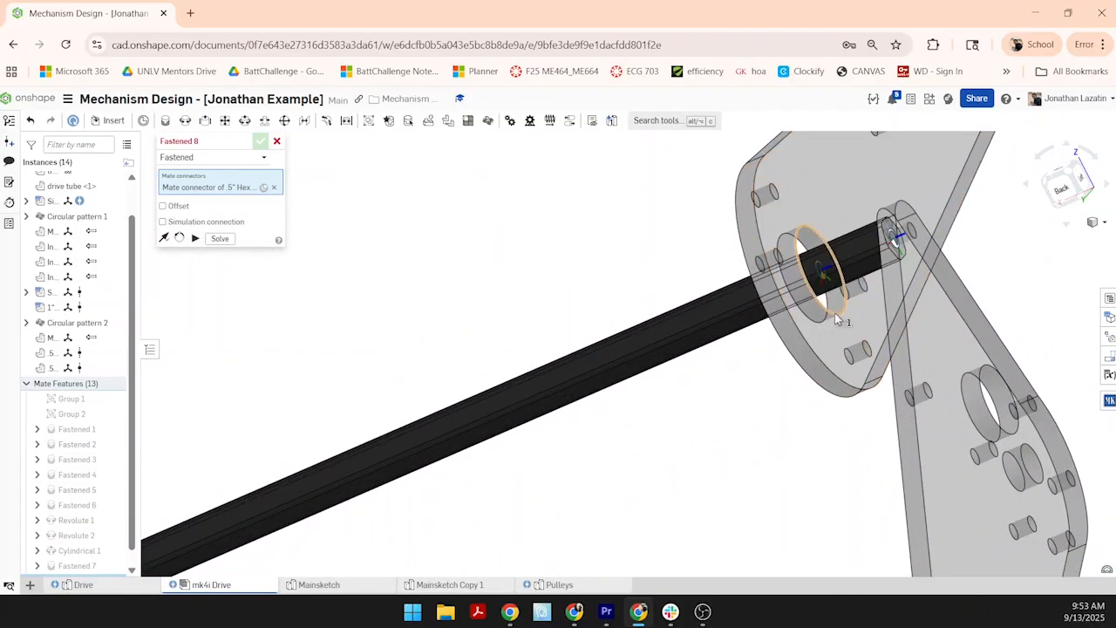
click(835, 319)
scroll(802, 271, up, 3)
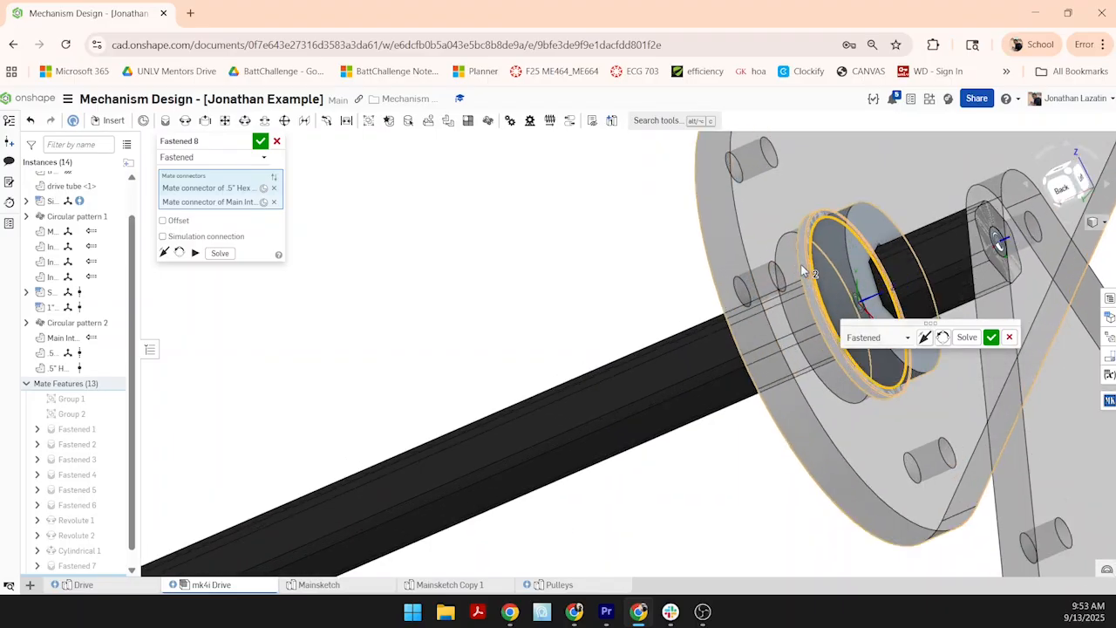
scroll(802, 270, up, 2)
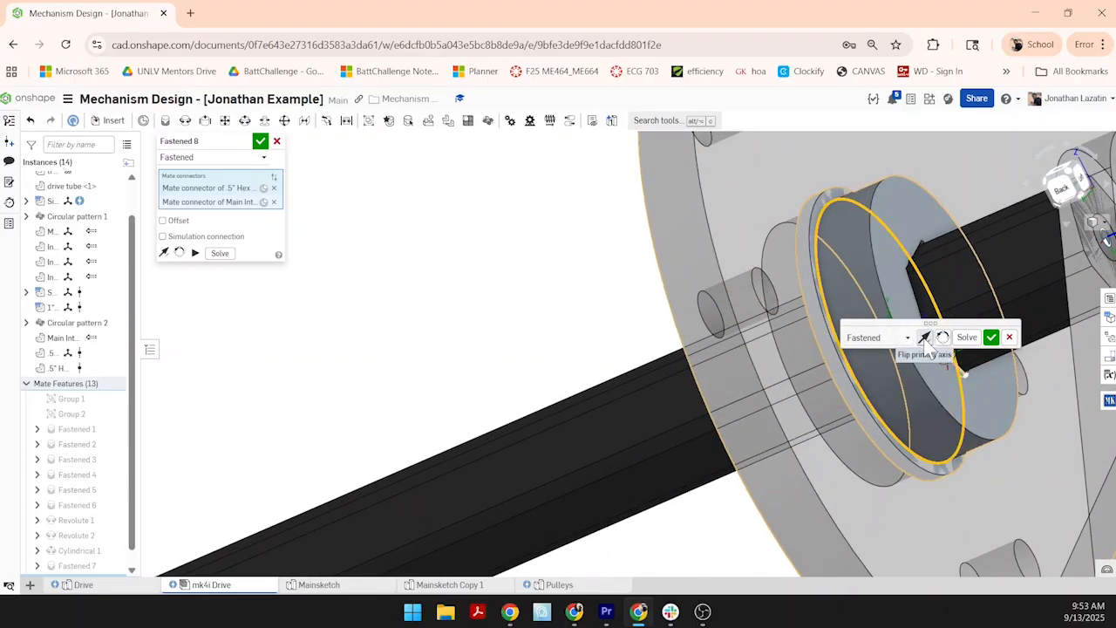
click(991, 337)
scroll(983, 374, down, 5)
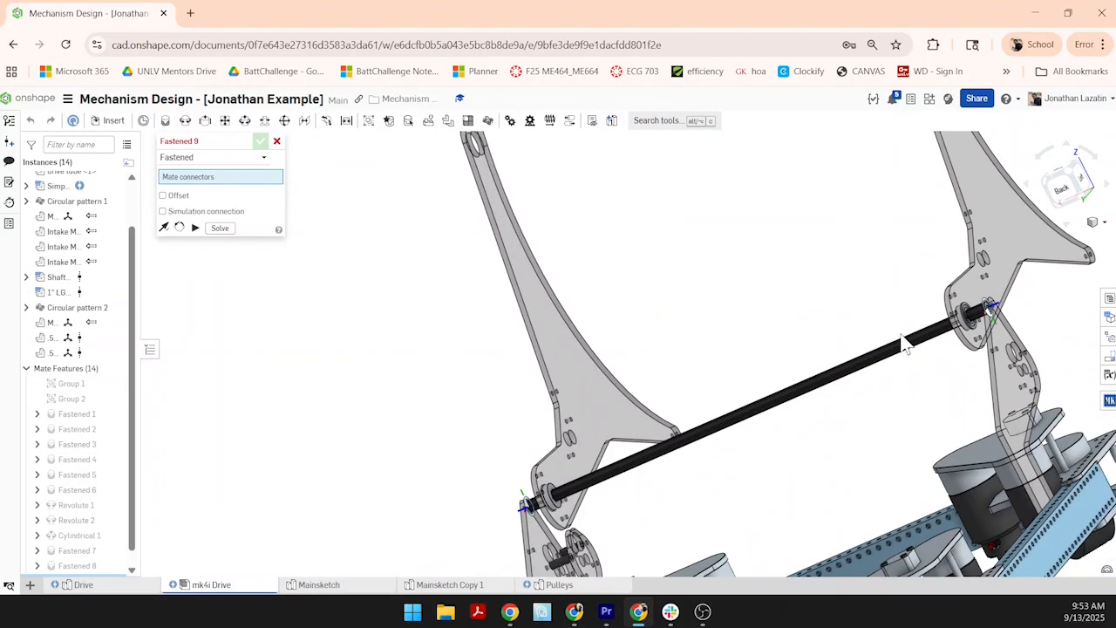
- Search the parts library for "neo" and insert the NEO Brushless Motor into the assembly
right_drag(904, 342, 1026, 419)
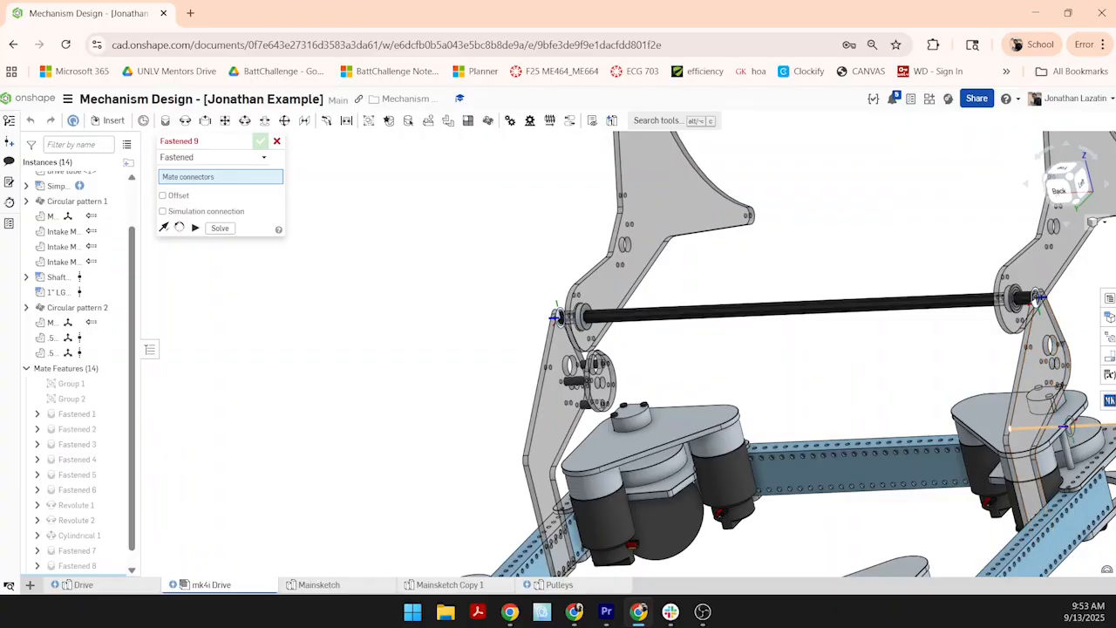
click(1109, 400)
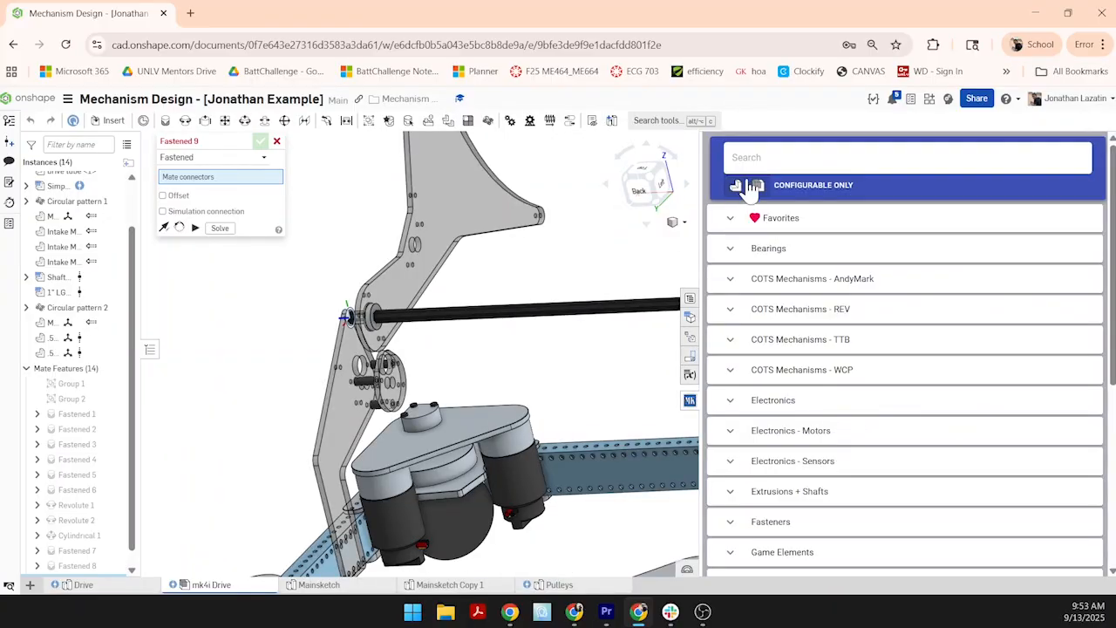
text(neo)
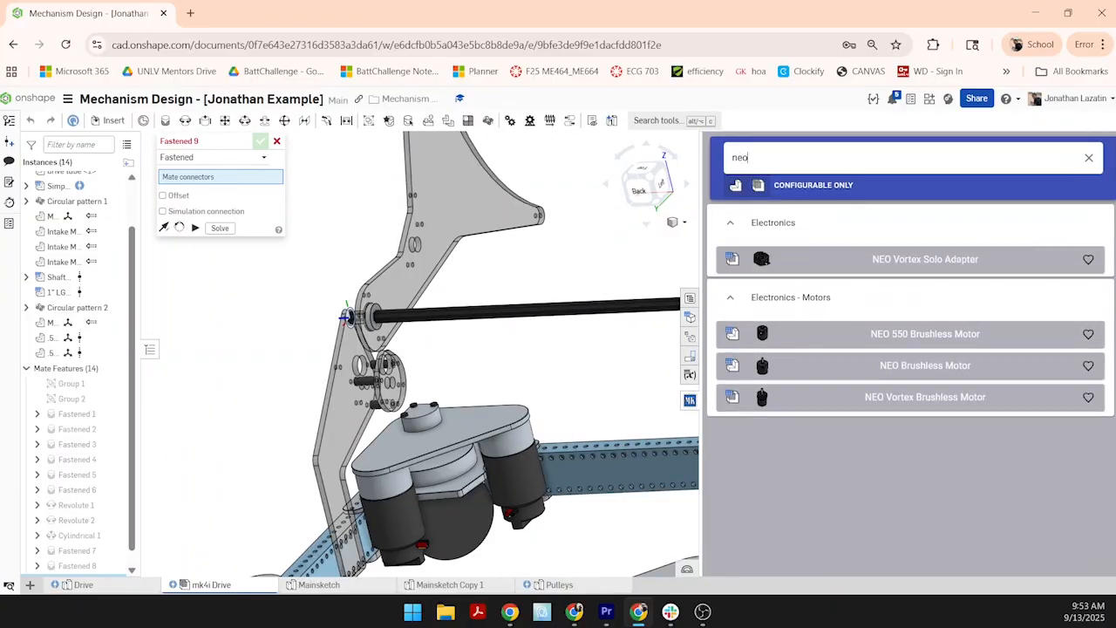
click(834, 374)
click(970, 430)
scroll(514, 464, down, 5)
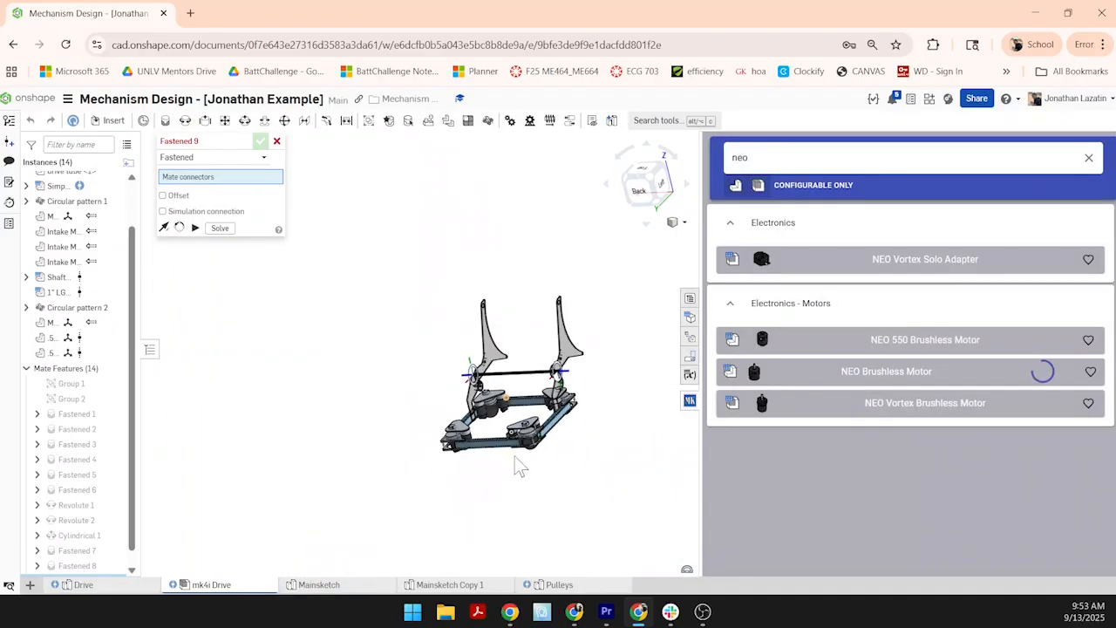
scroll(506, 444, up, 5)
scroll(505, 445, up, 3)
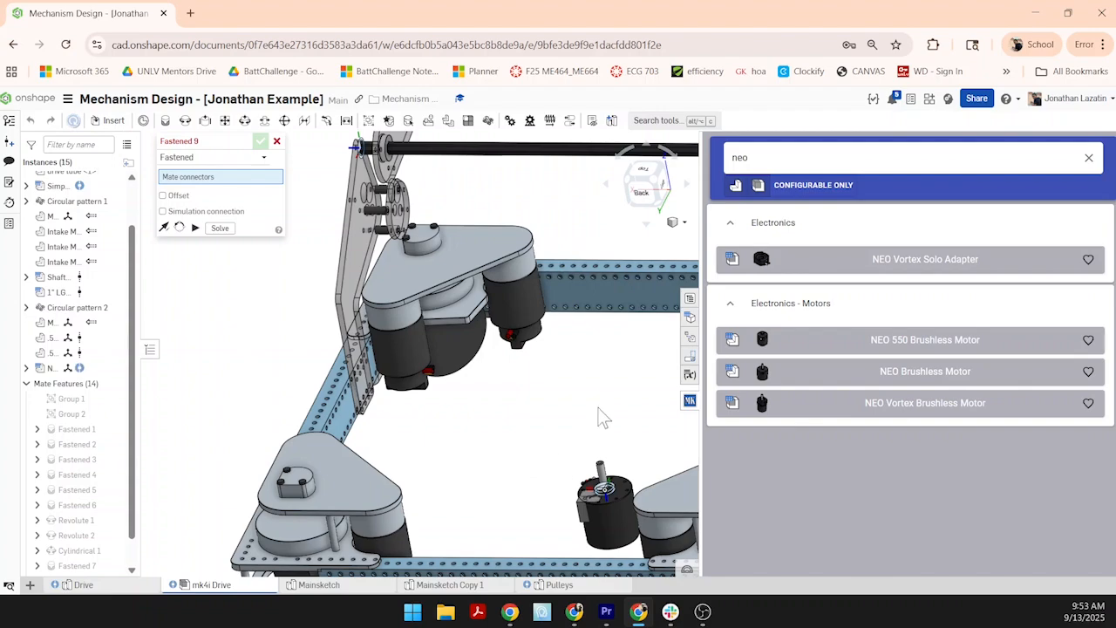
- Fasten the NEO motor's front boss to the center hole of the round motor mount plate, with its shaft pointing toward the outer support plate
scroll(586, 485, up, 6)
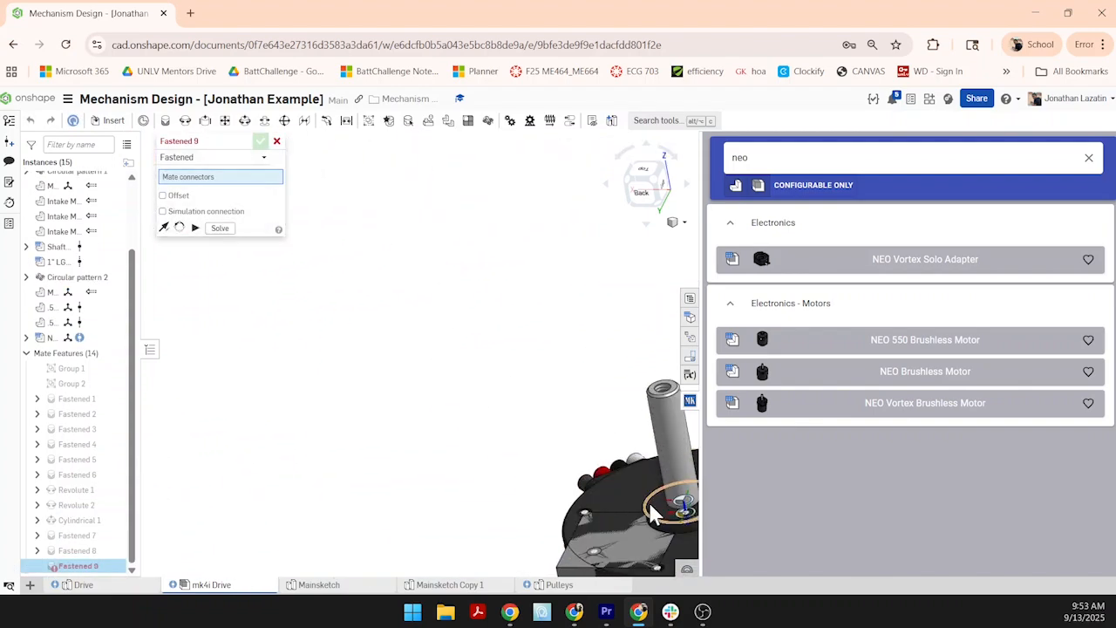
middle_drag(654, 512, 415, 429)
click(447, 432)
scroll(449, 434, down, 5)
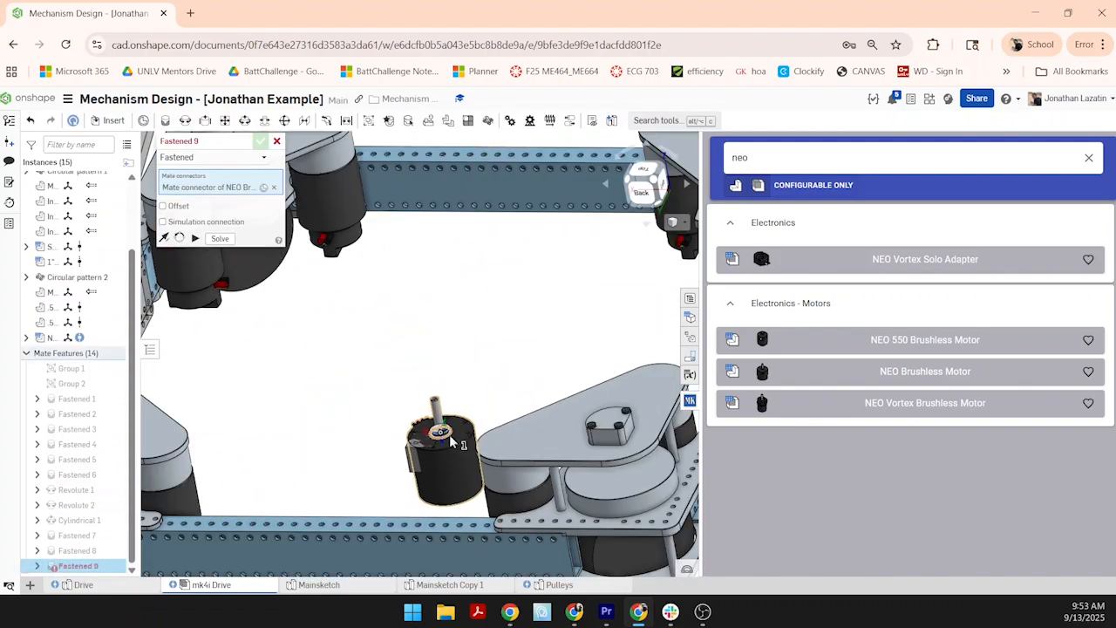
scroll(401, 378, up, 5)
scroll(401, 375, up, 3)
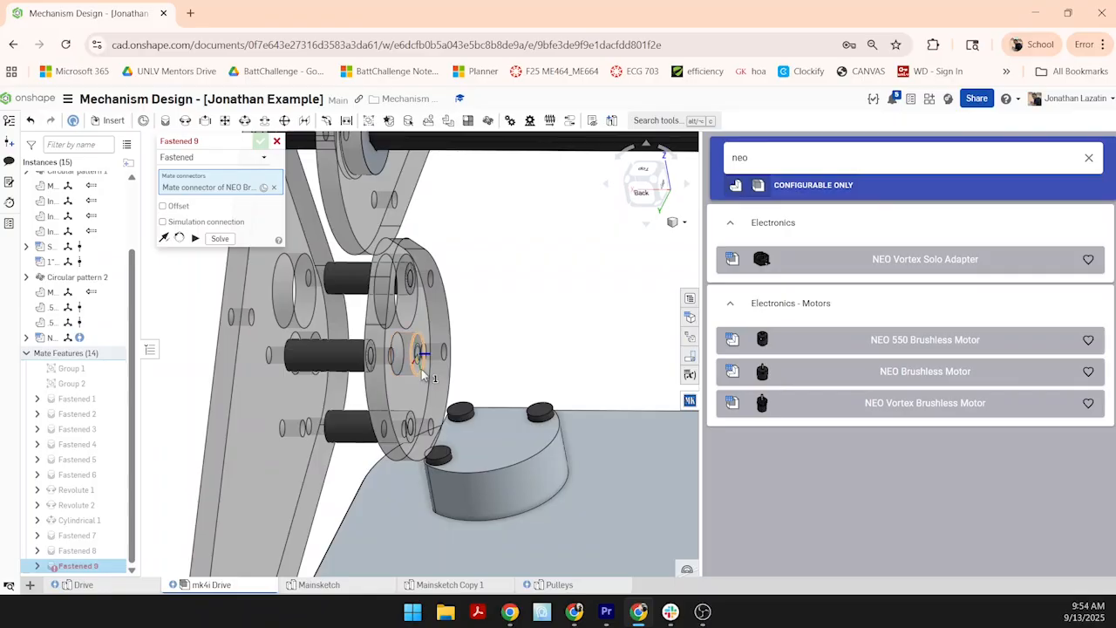
click(422, 375)
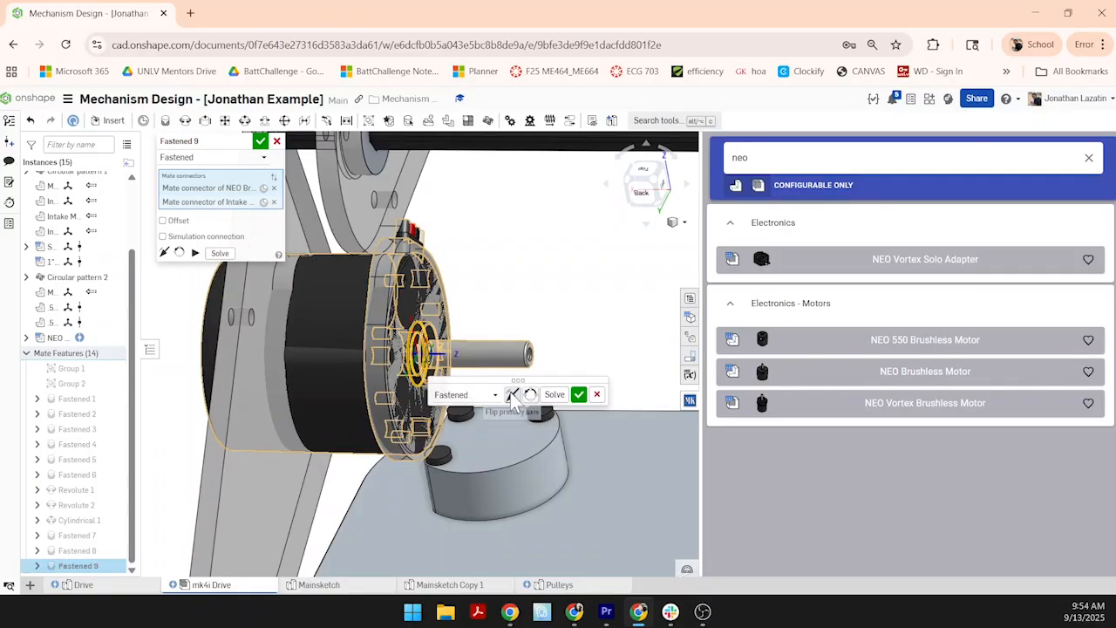
- Offset the NEO motor's fastened mate by -.25 in along Z from the round mount plate
right_drag(517, 397, 490, 355)
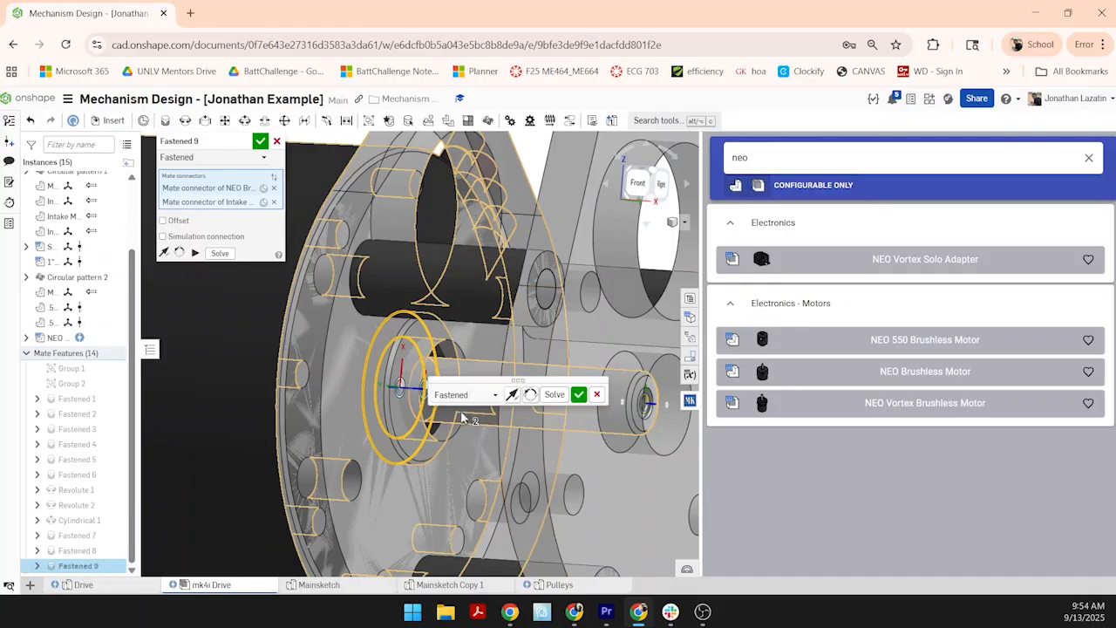
scroll(462, 413, up, 4)
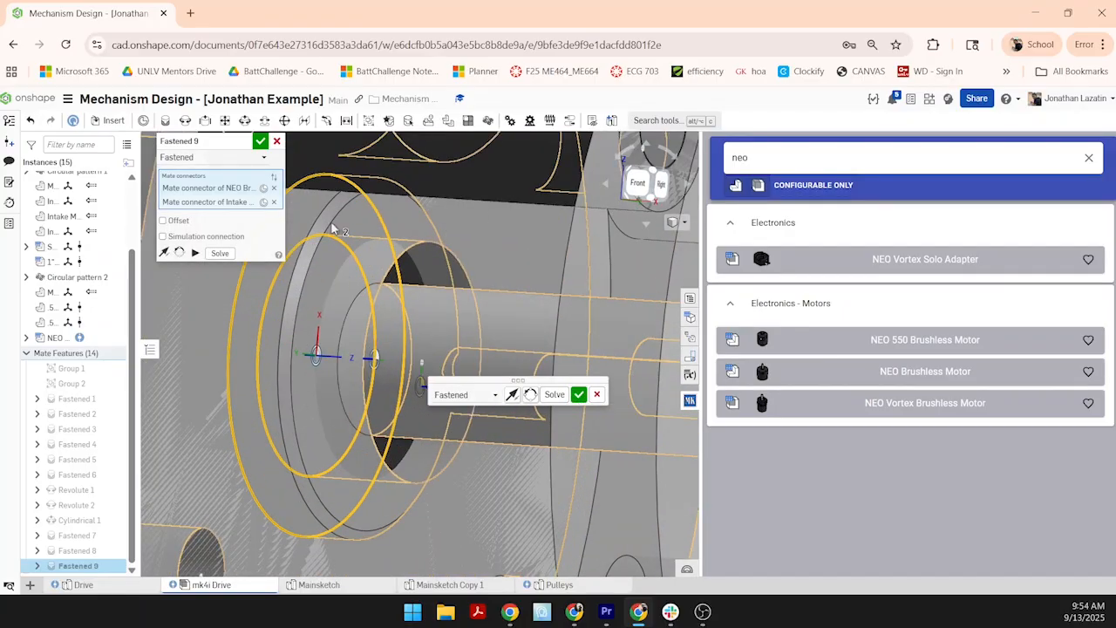
scroll(471, 240, down, 3)
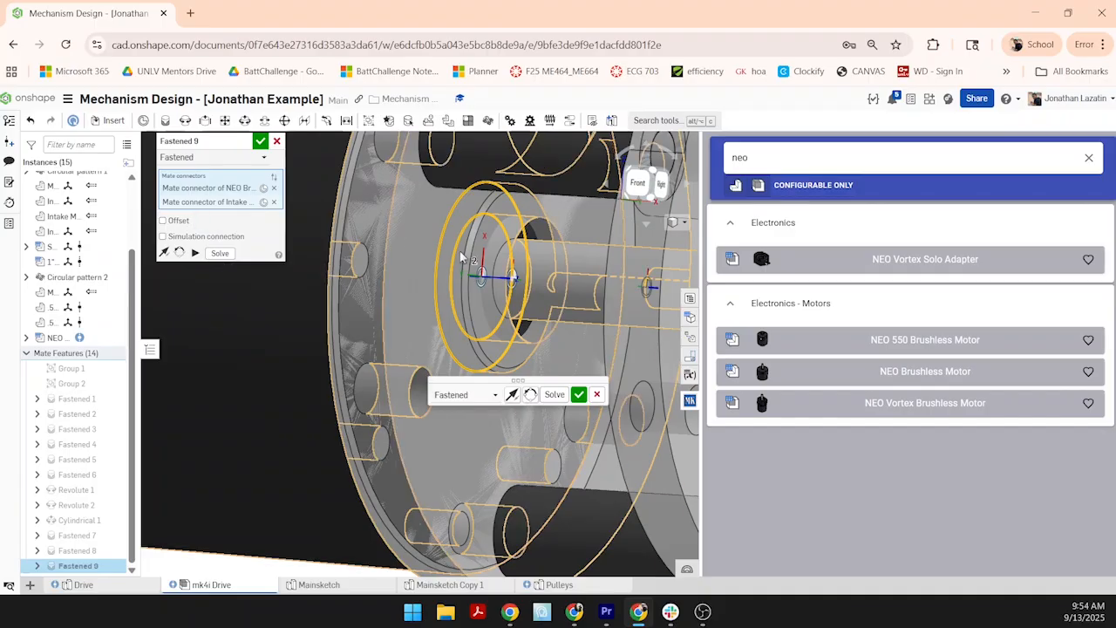
right_drag(462, 255, 427, 253)
scroll(429, 253, down, 3)
middle_drag(427, 255, 454, 267)
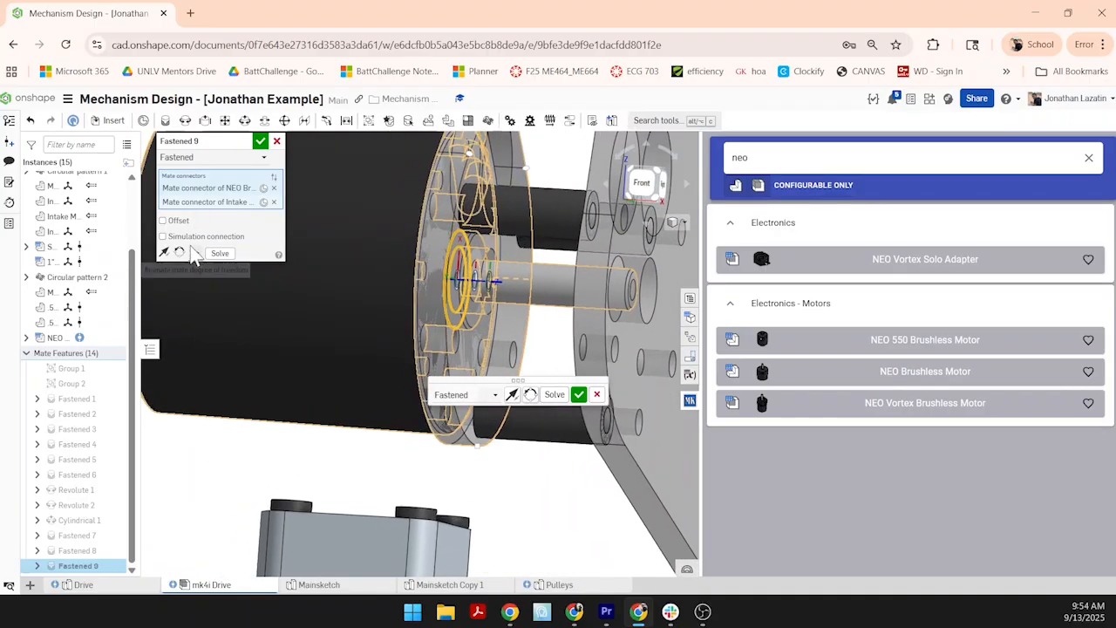
click(163, 222)
click(253, 266)
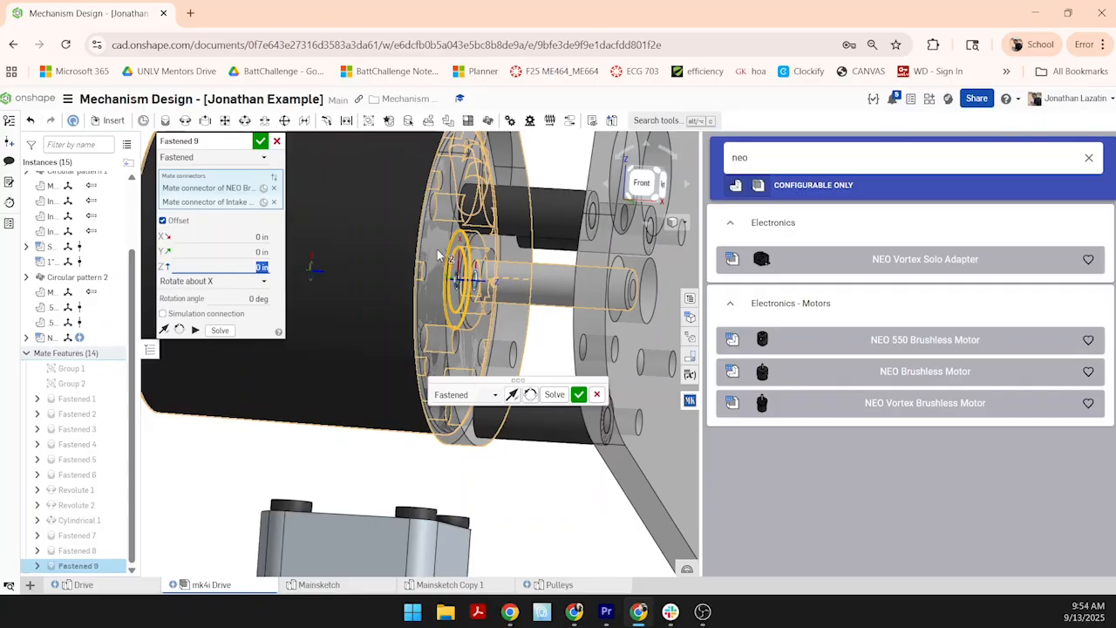
scroll(439, 255, up, 3)
right_drag(547, 265, 497, 274)
scroll(491, 287, down, 2)
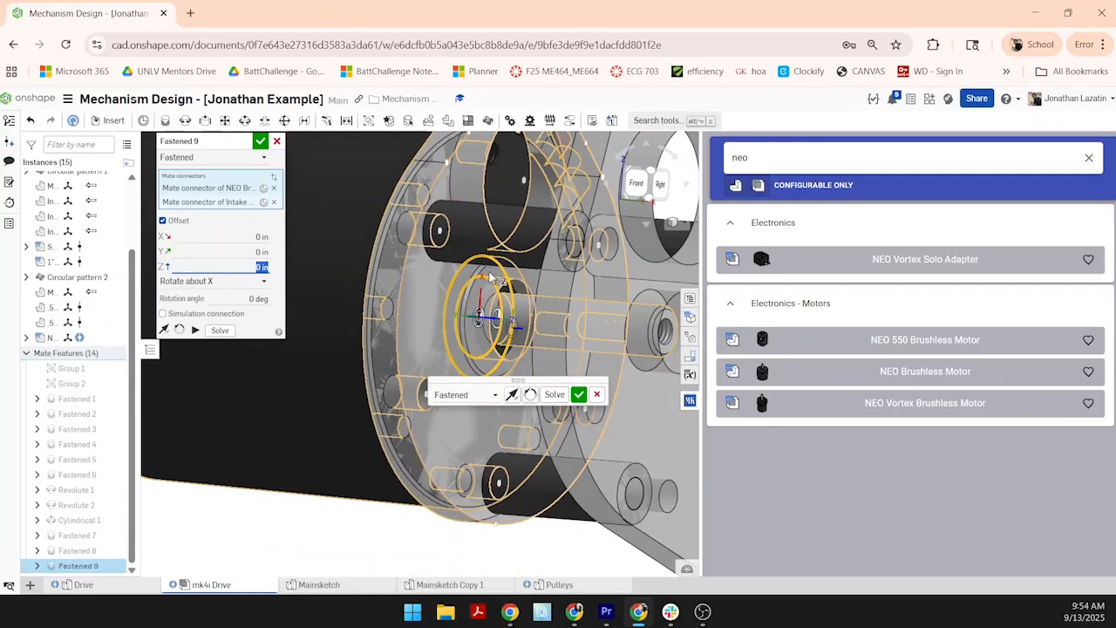
scroll(492, 262, up, 2)
scroll(485, 175, down, 3)
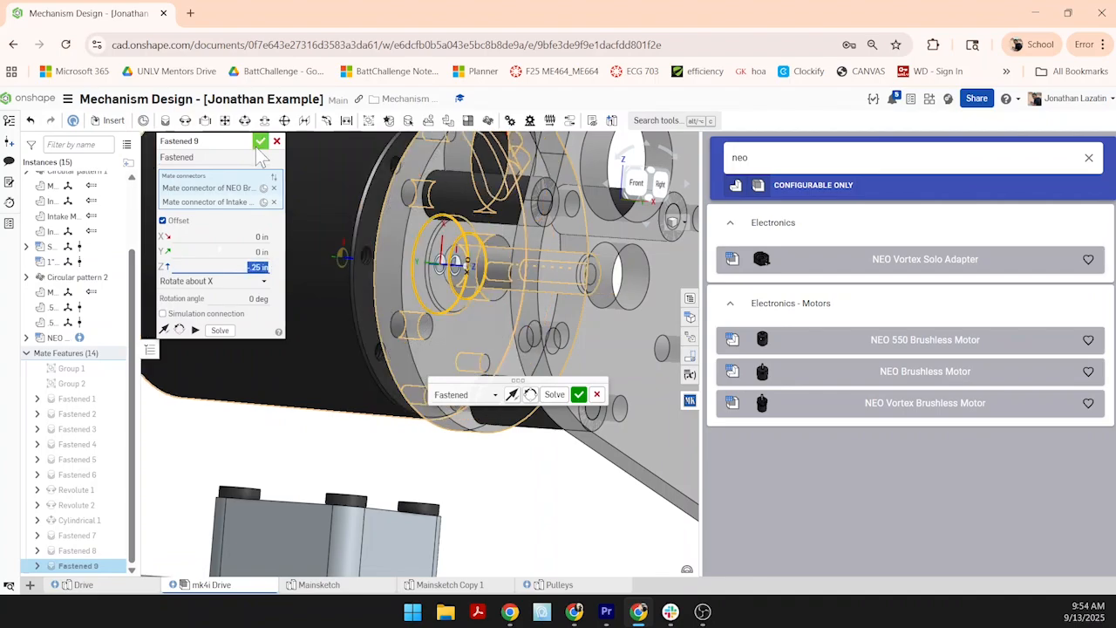
key(Return)
- Examine how the NEO motor sits relative to the round mount plate, its spacers and the surrounding intake
scroll(343, 177, up, 4)
right_drag(390, 199, 394, 213)
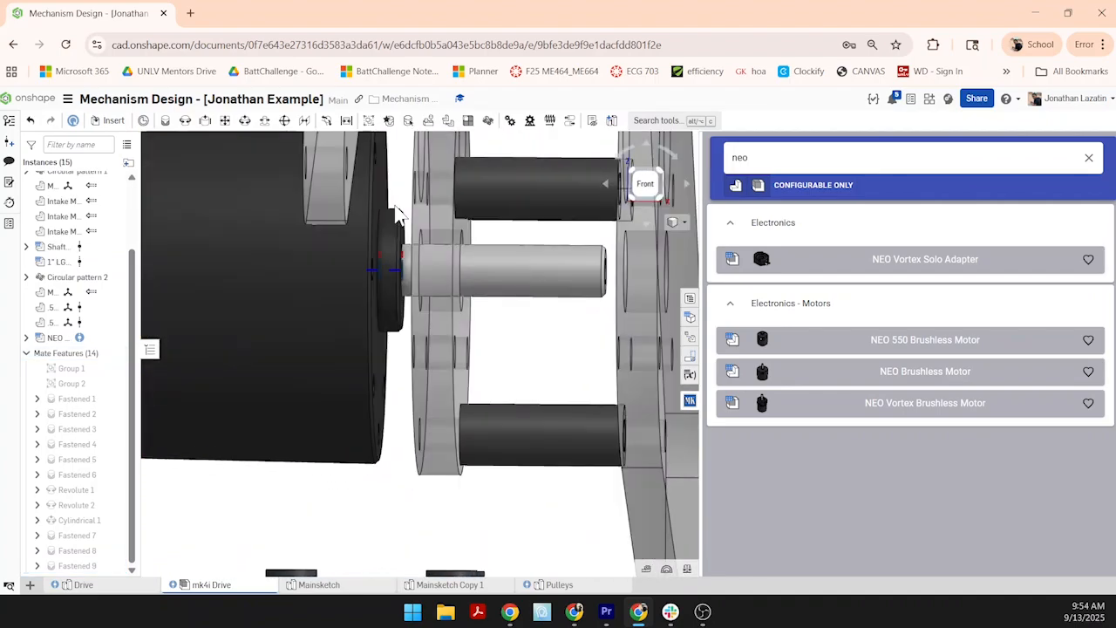
scroll(390, 270, down, 4)
right_drag(384, 292, 408, 346)
scroll(423, 321, up, 3)
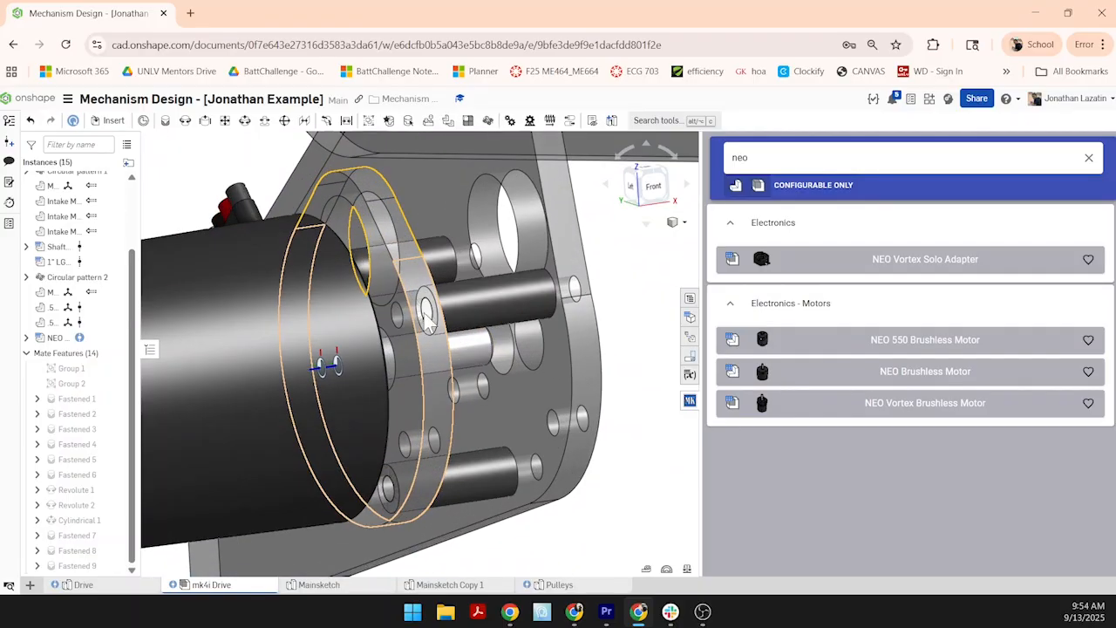
scroll(395, 338, down, 4)
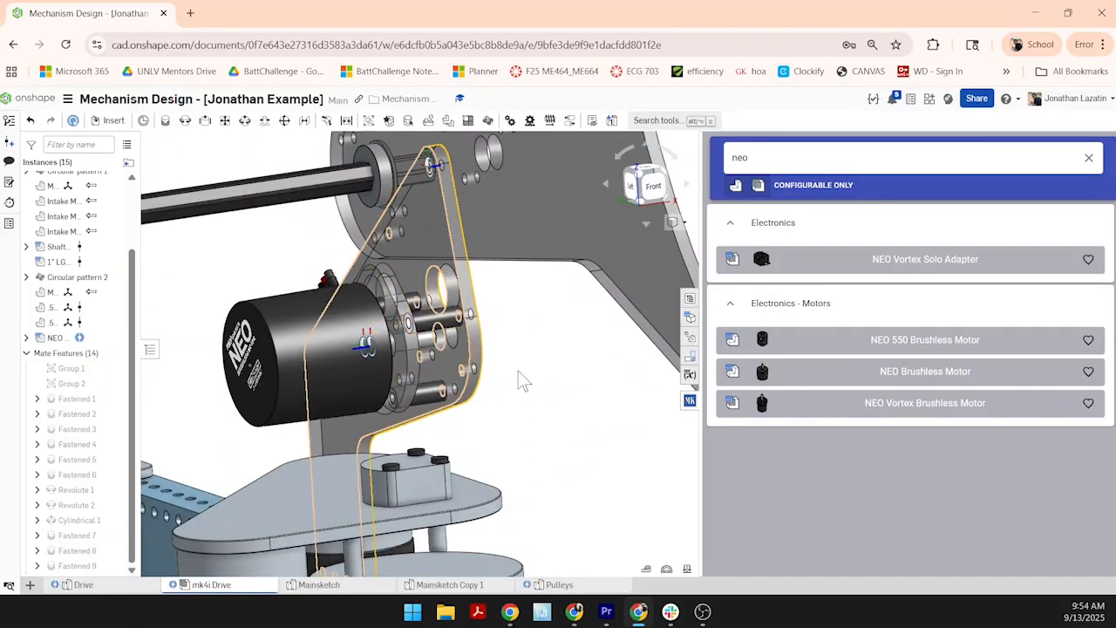
right_drag(591, 392, 536, 384)
scroll(536, 381, down, 5)
right_drag(410, 397, 401, 508)
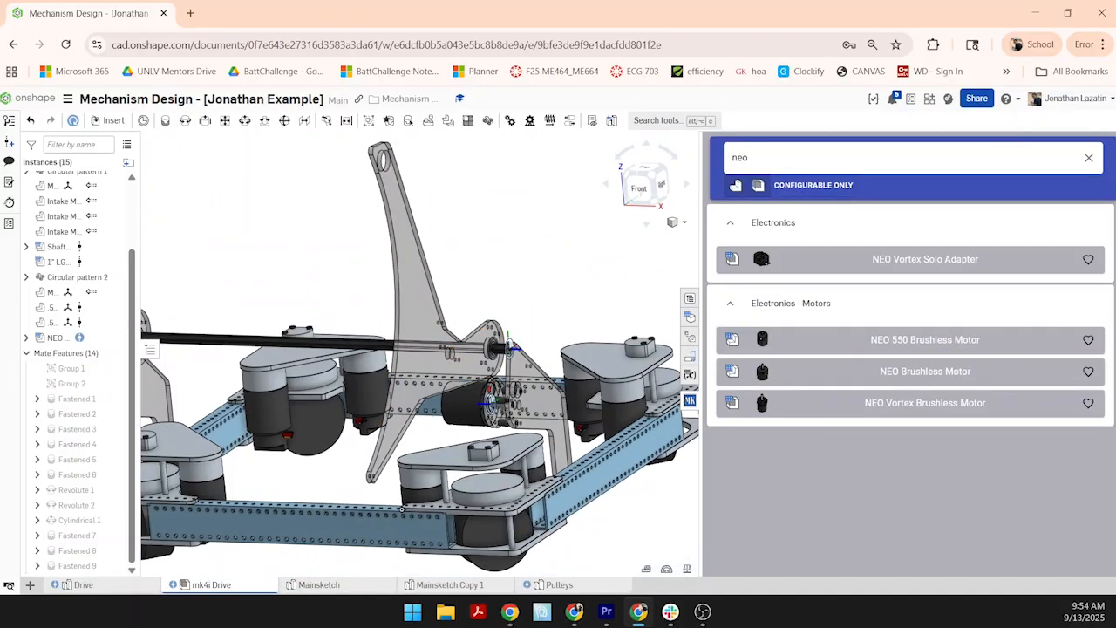
- Search the parts library for "70t" and insert the 70t Aluminum Spur Gear (20 DP, SplineXL Bore)
text(70t)
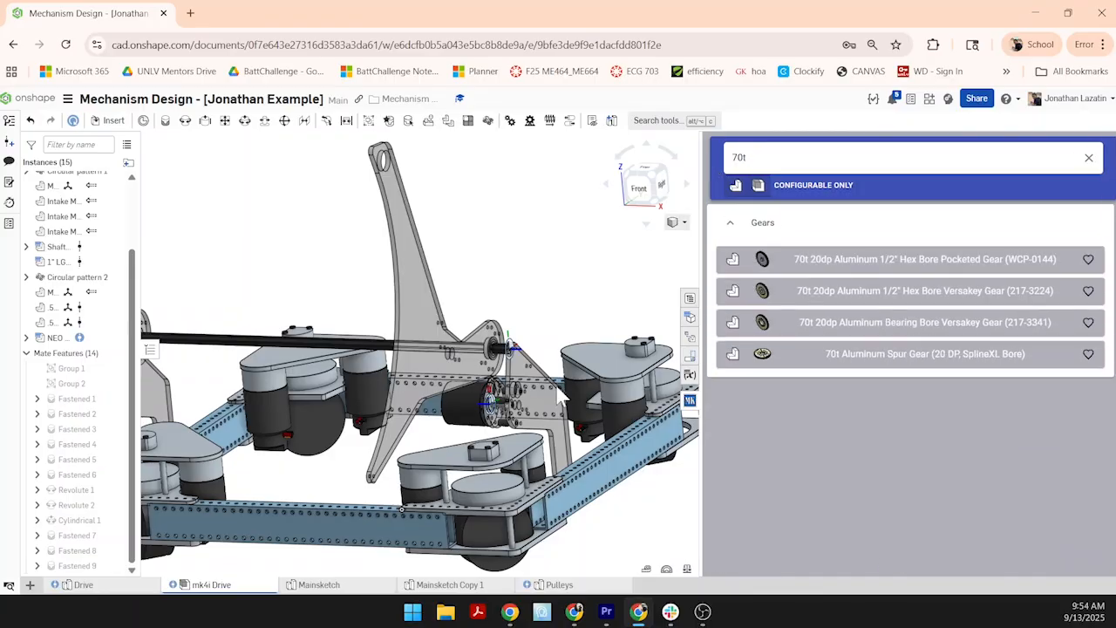
scroll(495, 365, up, 3)
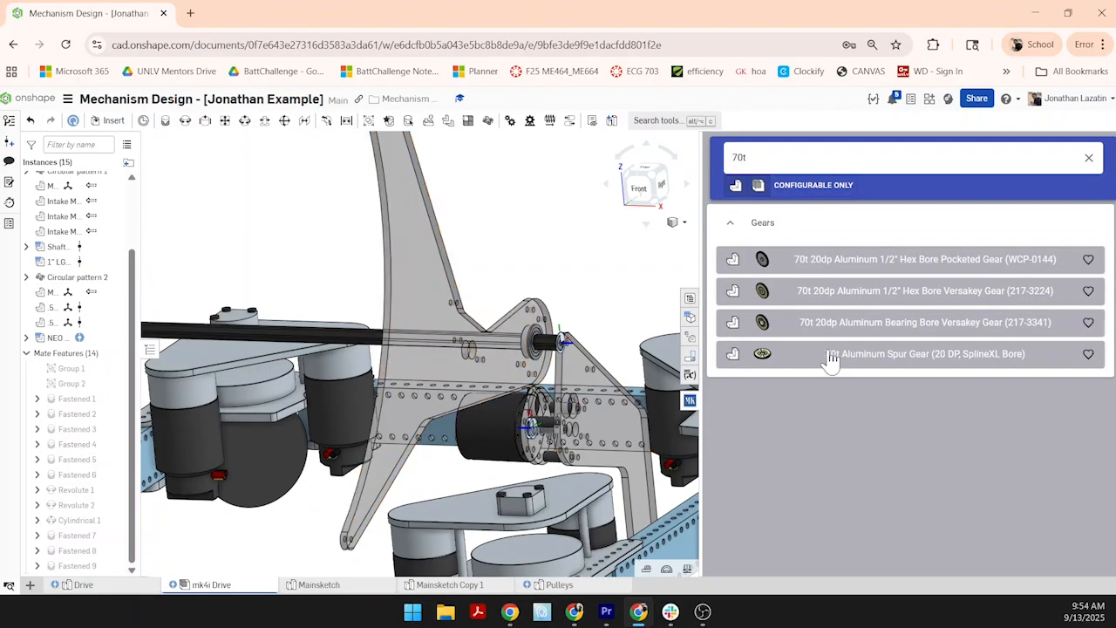
scroll(495, 357, up, 3)
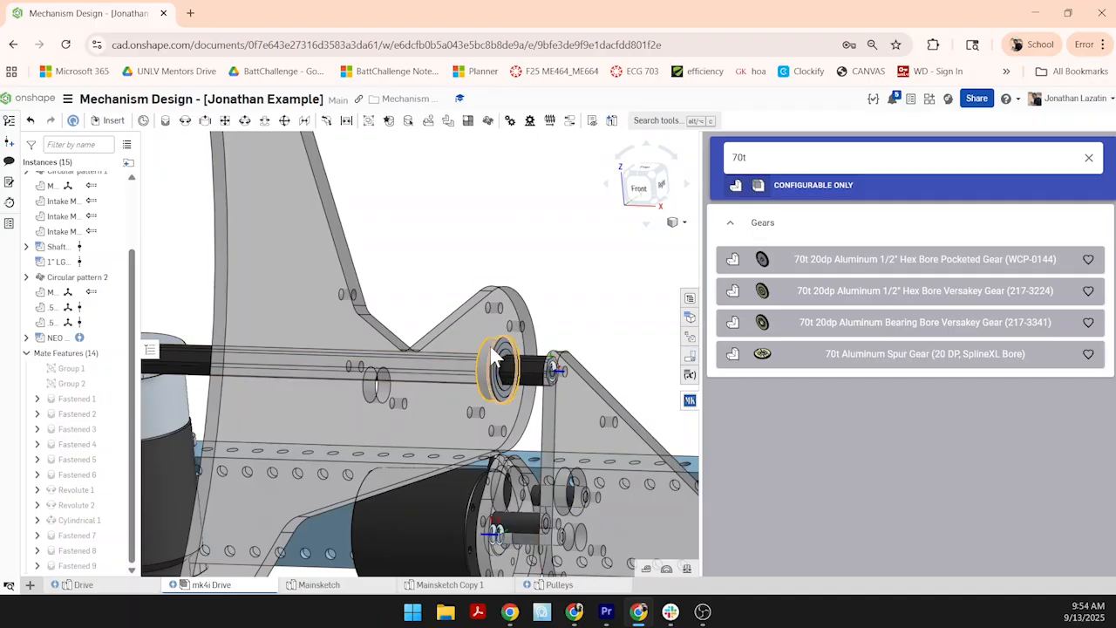
click(774, 364)
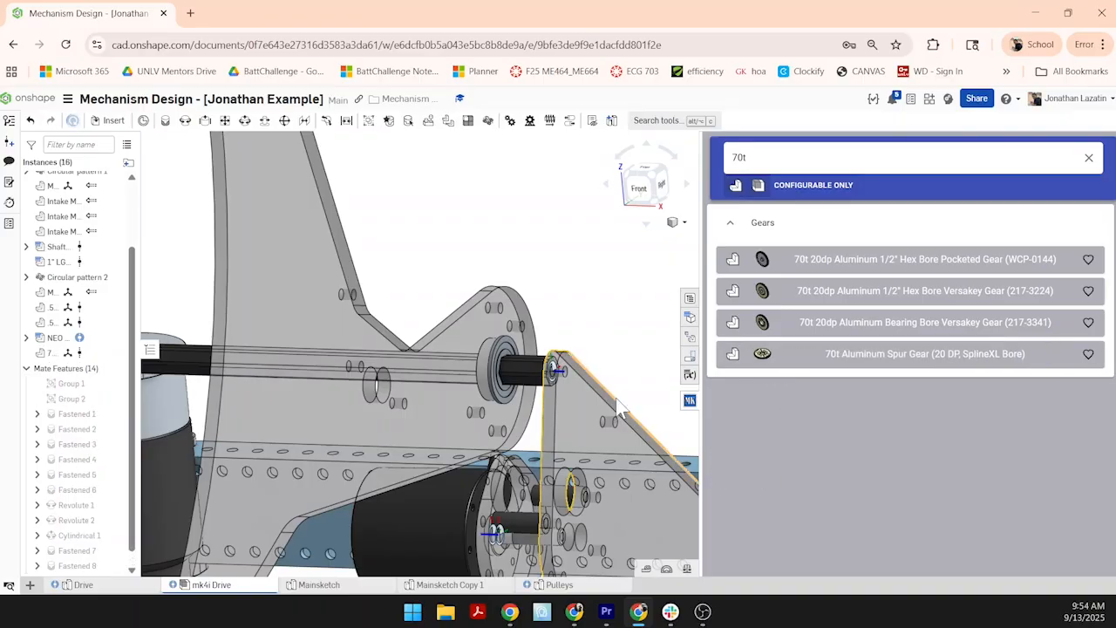
- Examine the 70t gear's SplineXL bore and the bearing area of the main intake plate on the motor side
scroll(618, 397, down, 5)
scroll(510, 506, up, 10)
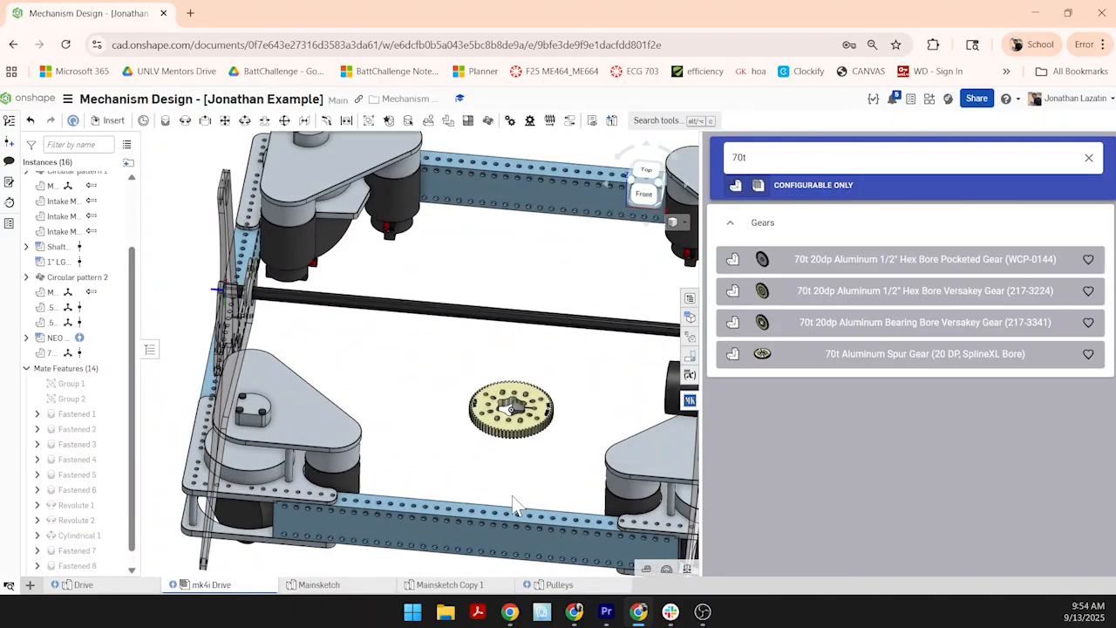
scroll(528, 440, up, 6)
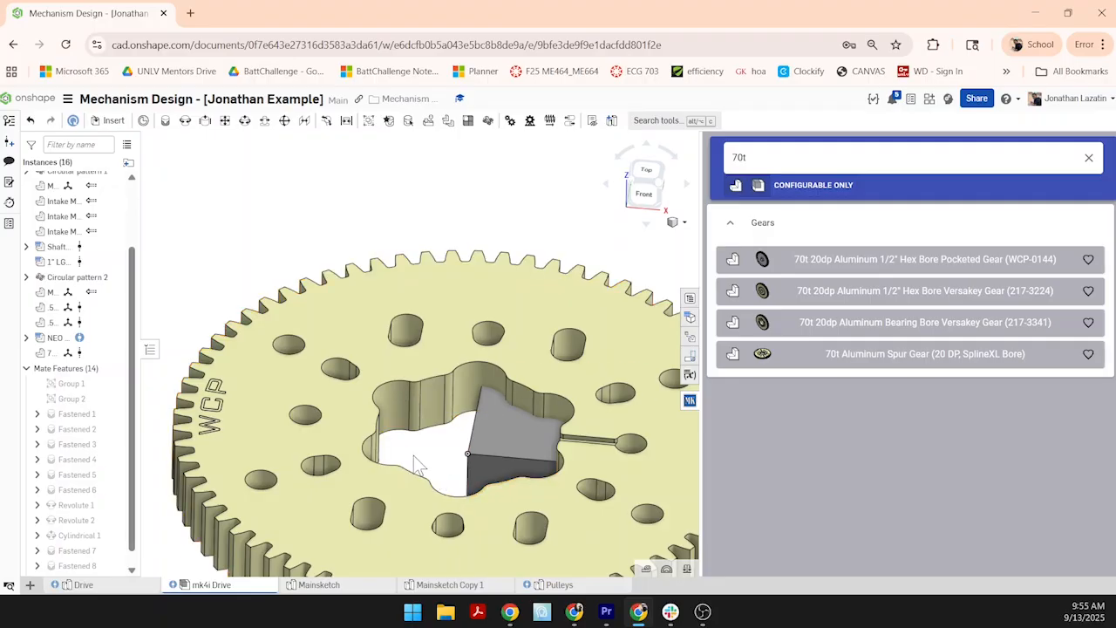
scroll(408, 440, down, 6)
scroll(401, 433, down, 3)
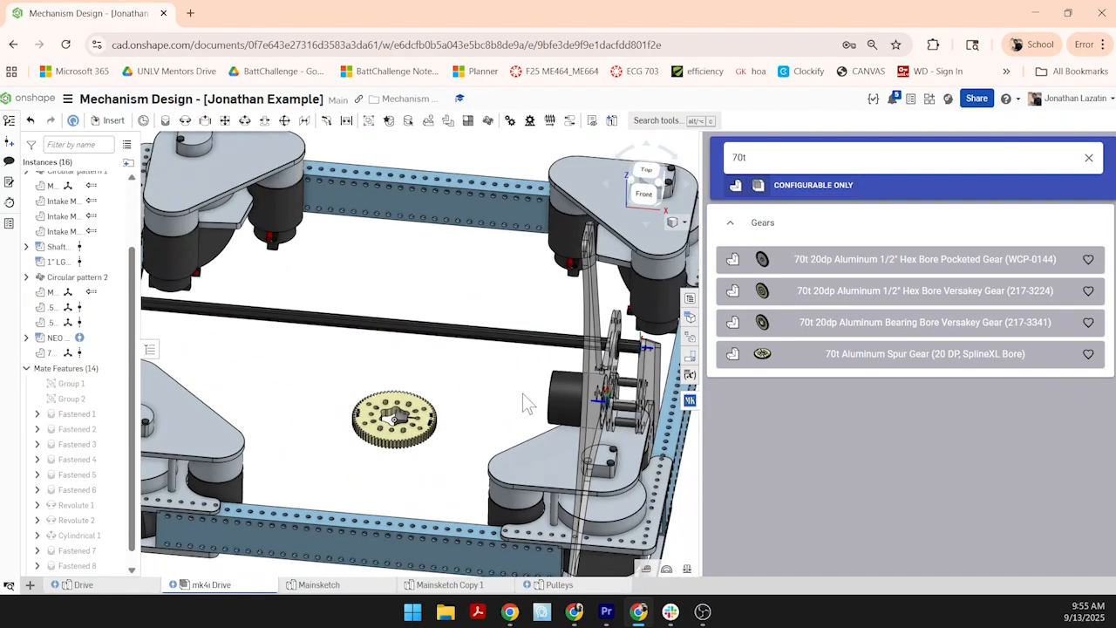
scroll(571, 405, up, 3)
scroll(570, 396, up, 4)
right_drag(601, 396, 561, 354)
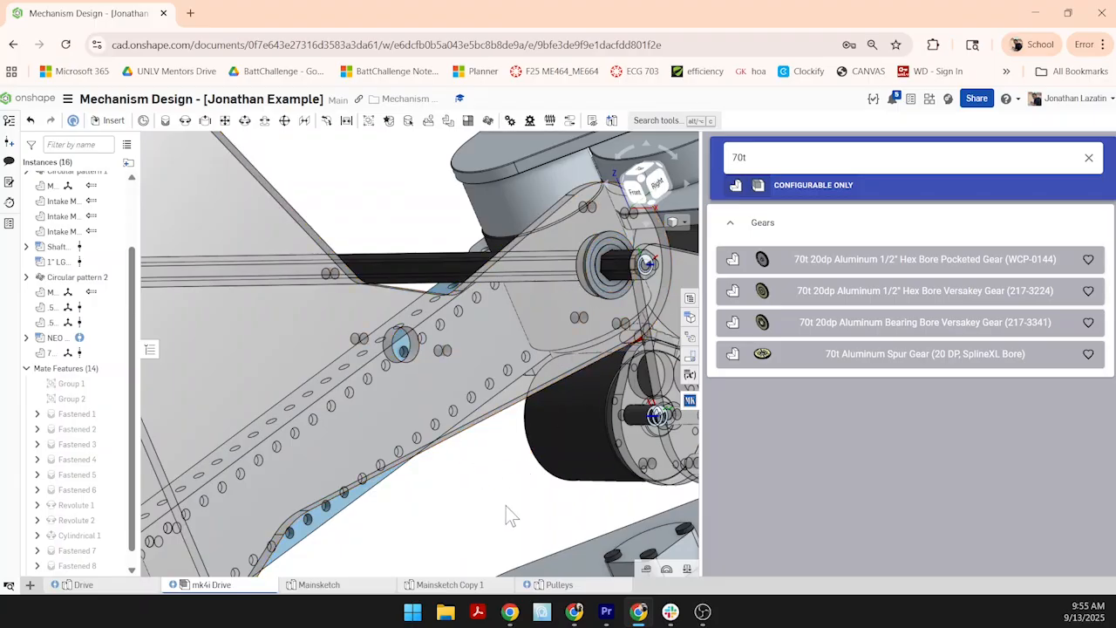
- Edit the hex bearing's fastened mate on the motor-side main intake plate and remove the plate's mate connector
middle_drag(505, 515, 504, 396)
scroll(508, 410, down, 4)
right_drag(506, 392, 510, 411)
scroll(570, 305, up, 4)
middle_drag(570, 305, 553, 380)
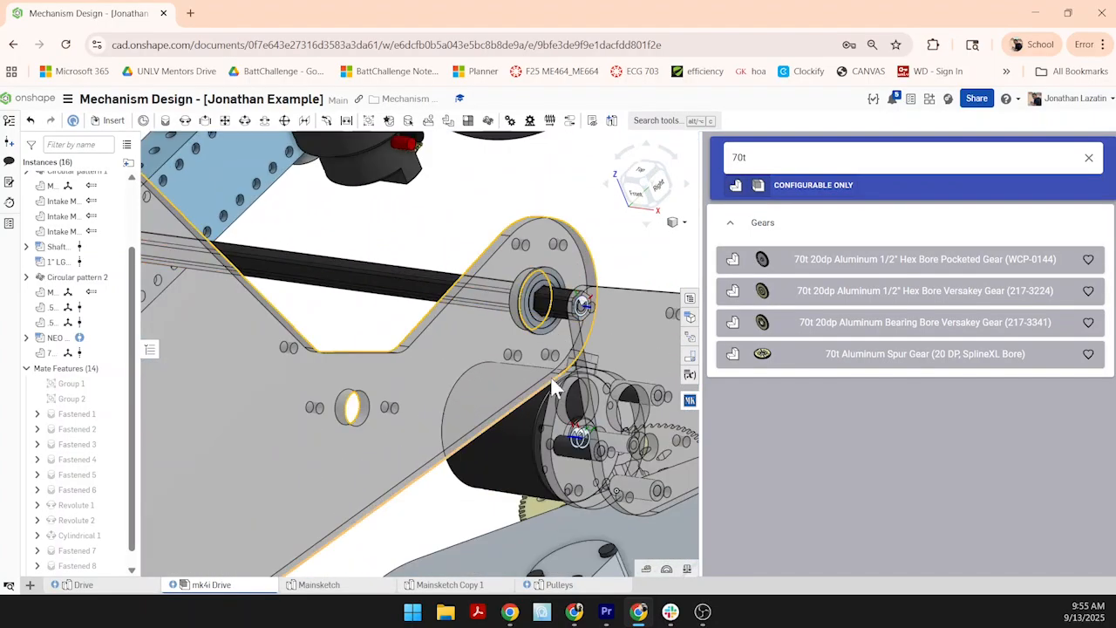
right_click(535, 315)
click(597, 200)
scroll(533, 298, up, 4)
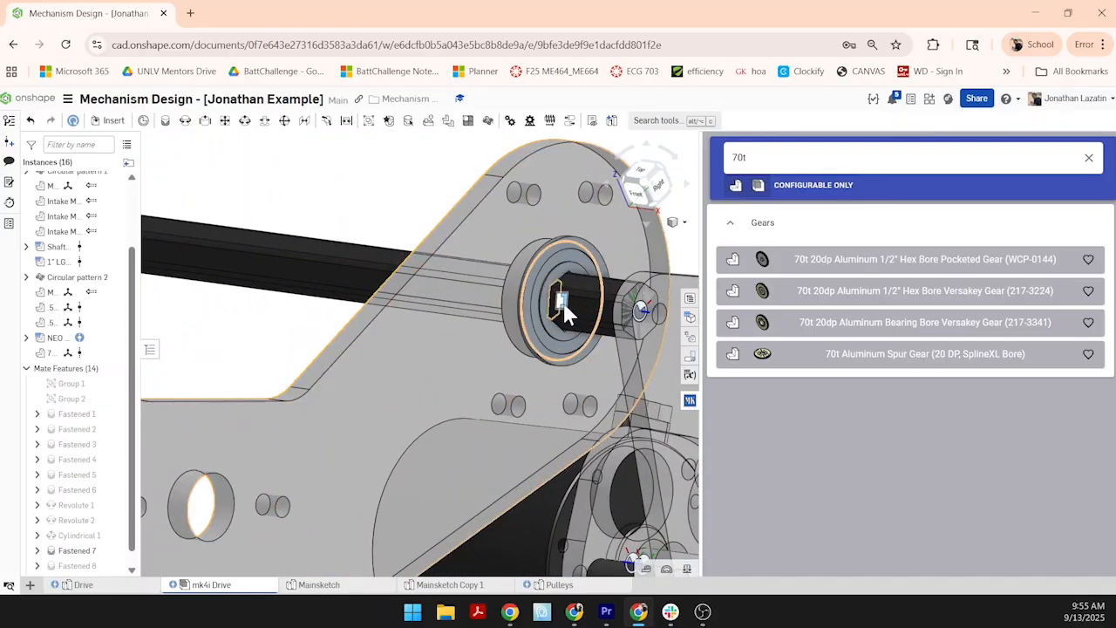
double_click(73, 558)
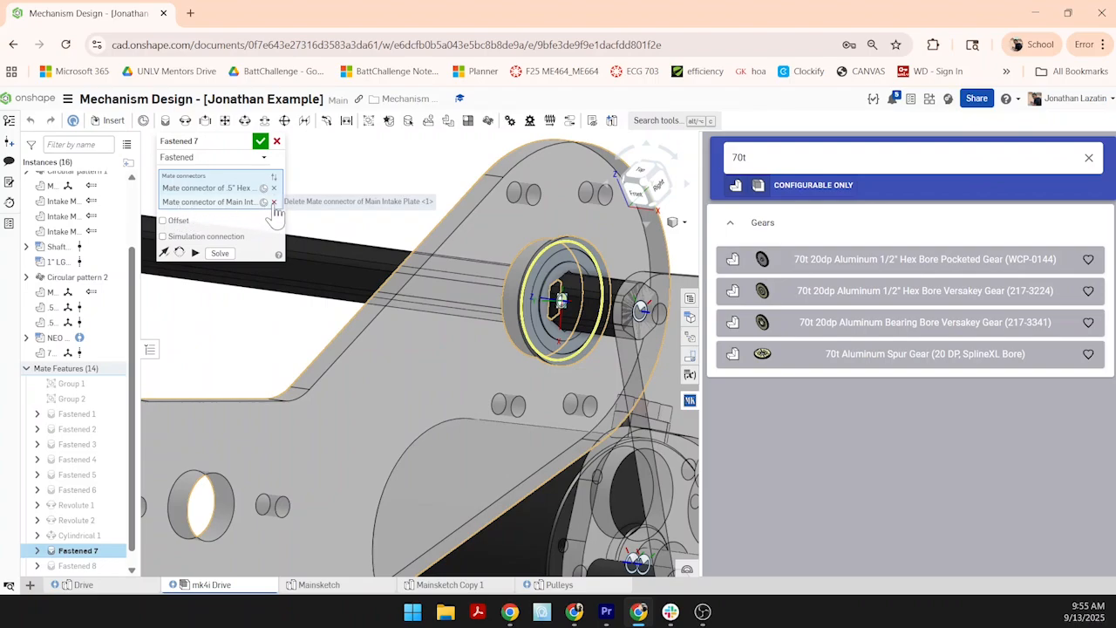
click(272, 201)
- Re-attach the hex bearing's fastened mate to the center of the 70t gear's SplineXL bore
scroll(297, 248, down, 5)
scroll(297, 247, down, 8)
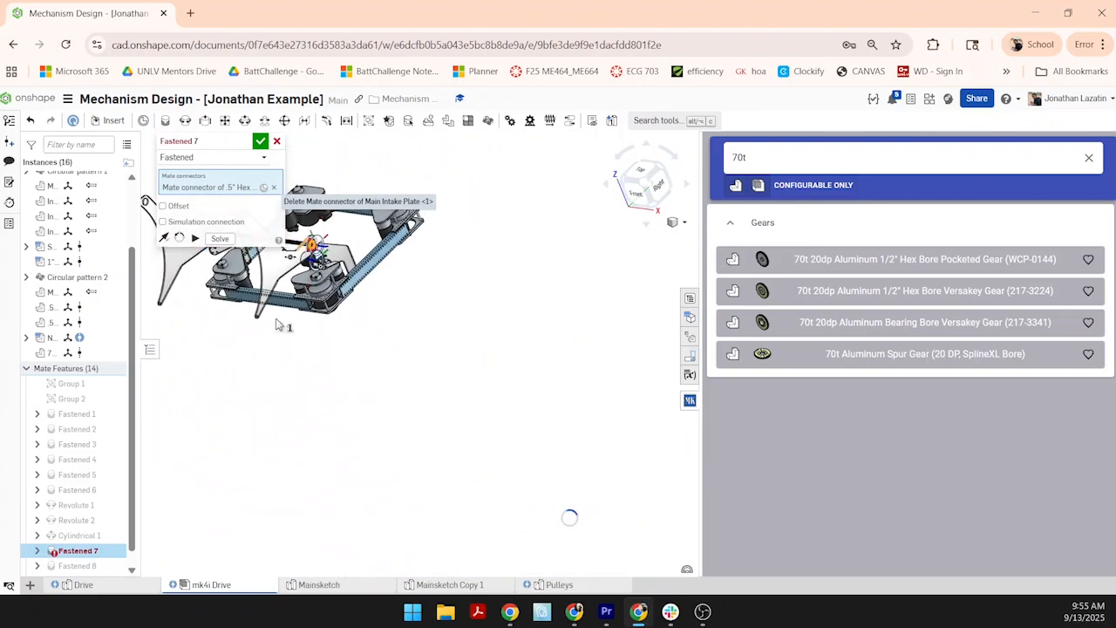
scroll(263, 282, up, 5)
right_drag(264, 283, 439, 311)
scroll(444, 261, up, 6)
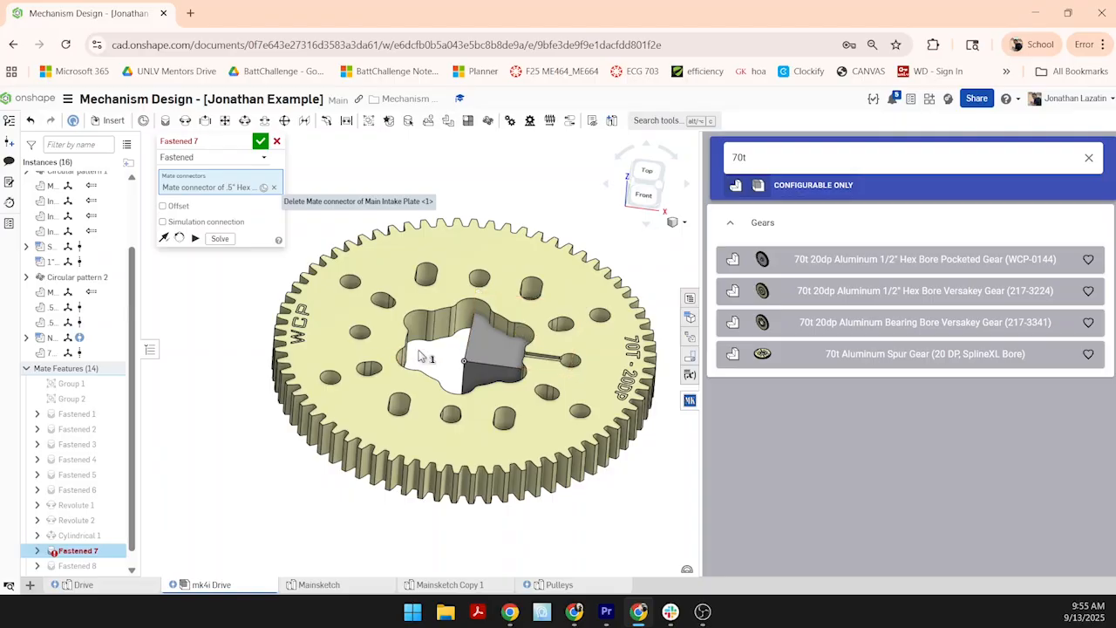
drag(324, 364, 215, 400)
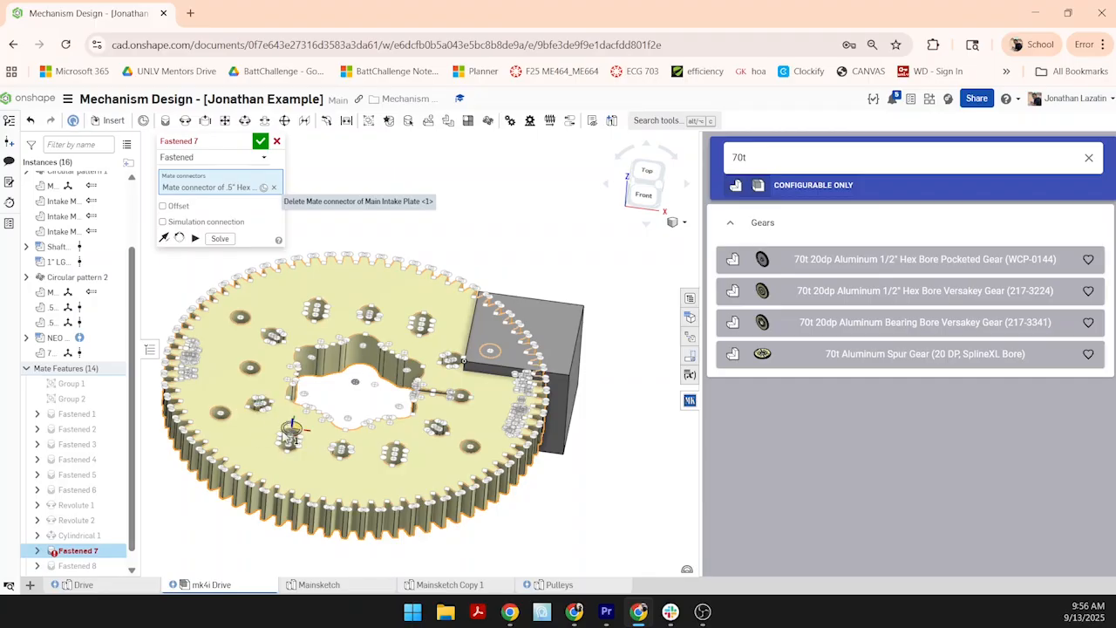
click(357, 384)
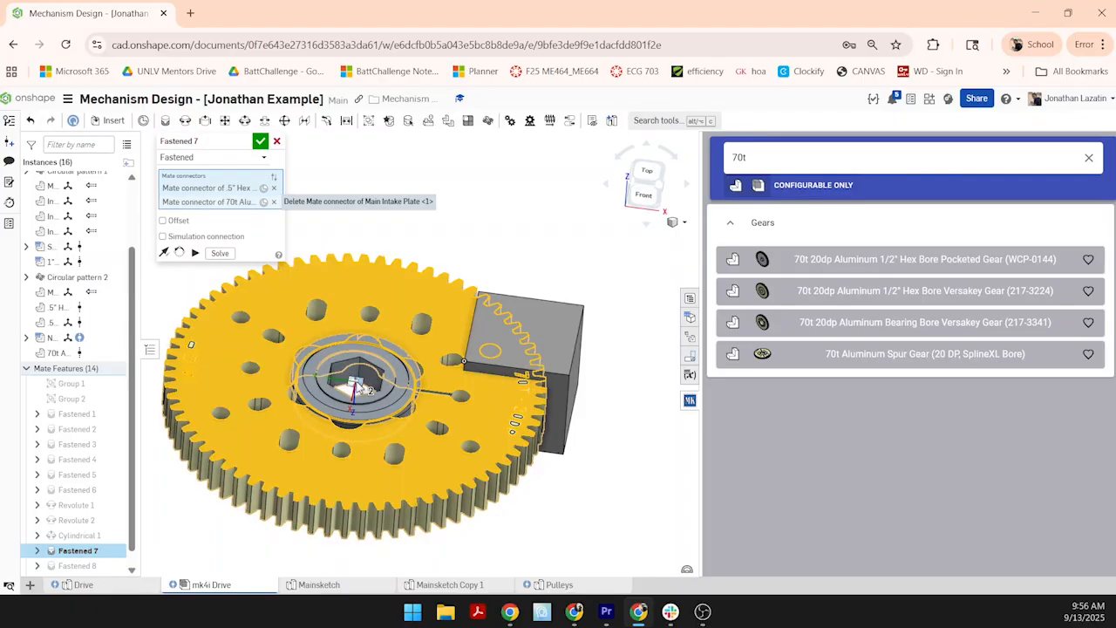
key(Return)
- Fasten the 70t gear's bore center, on its bearing side, to the large bearing hole of the motor-side main intake plate
scroll(356, 383, down, 5)
right_drag(356, 383, 366, 359)
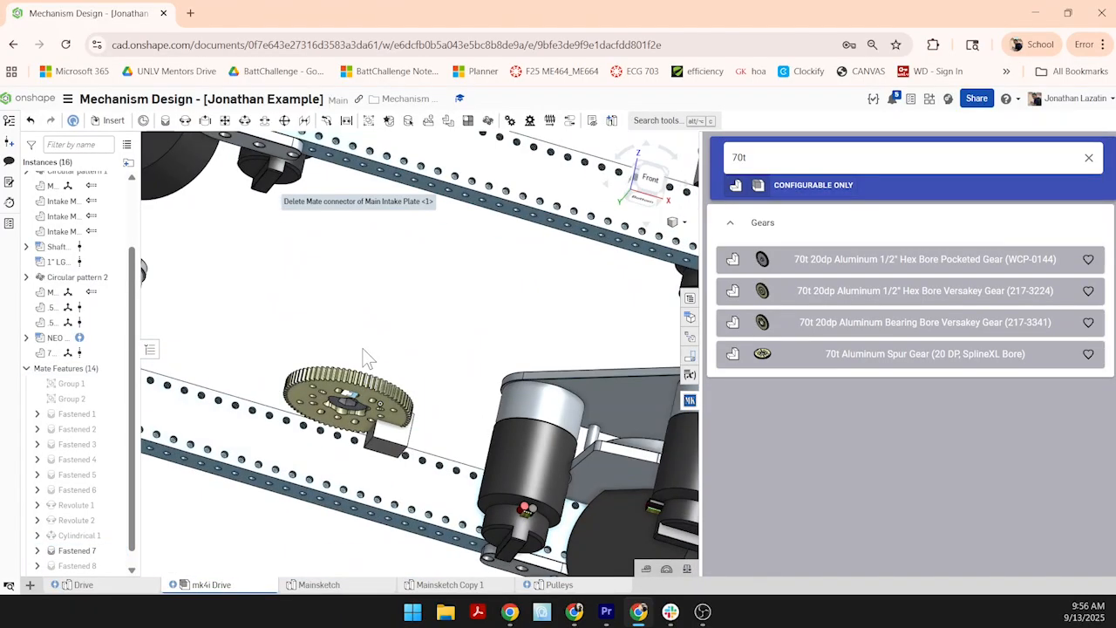
scroll(366, 375, up, 3)
key(f)
scroll(366, 377, up, 3)
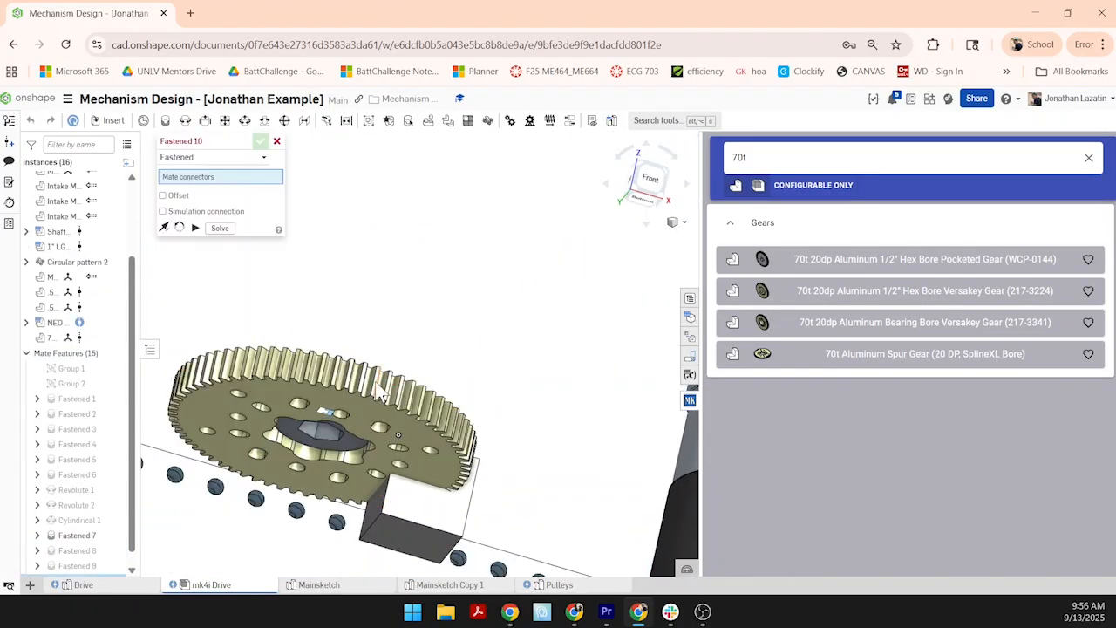
scroll(366, 424, up, 2)
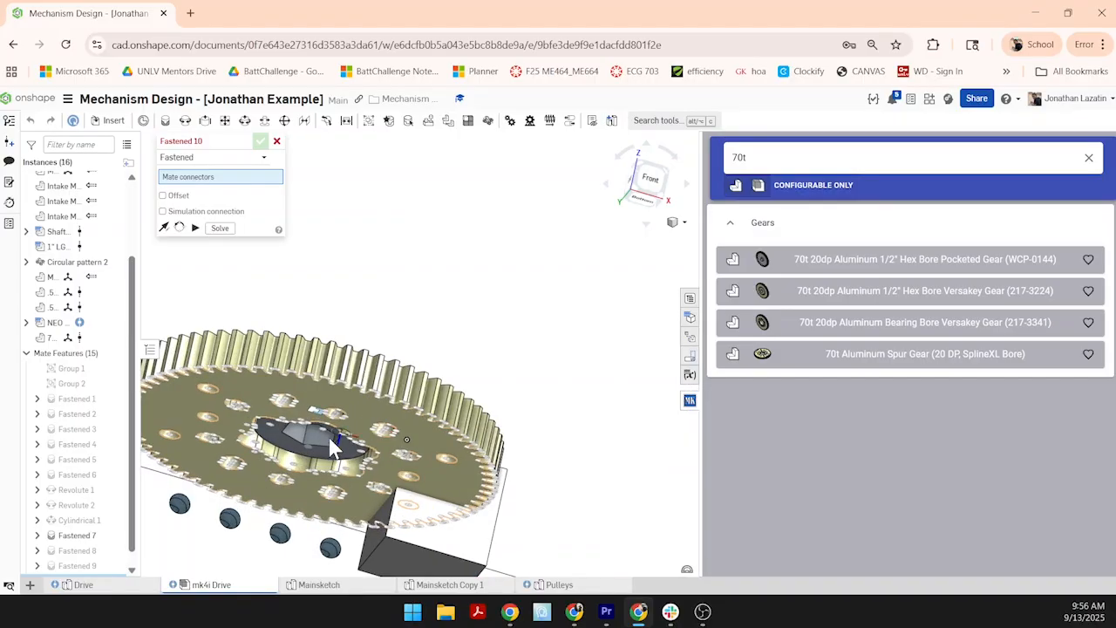
click(310, 450)
scroll(311, 450, down, 6)
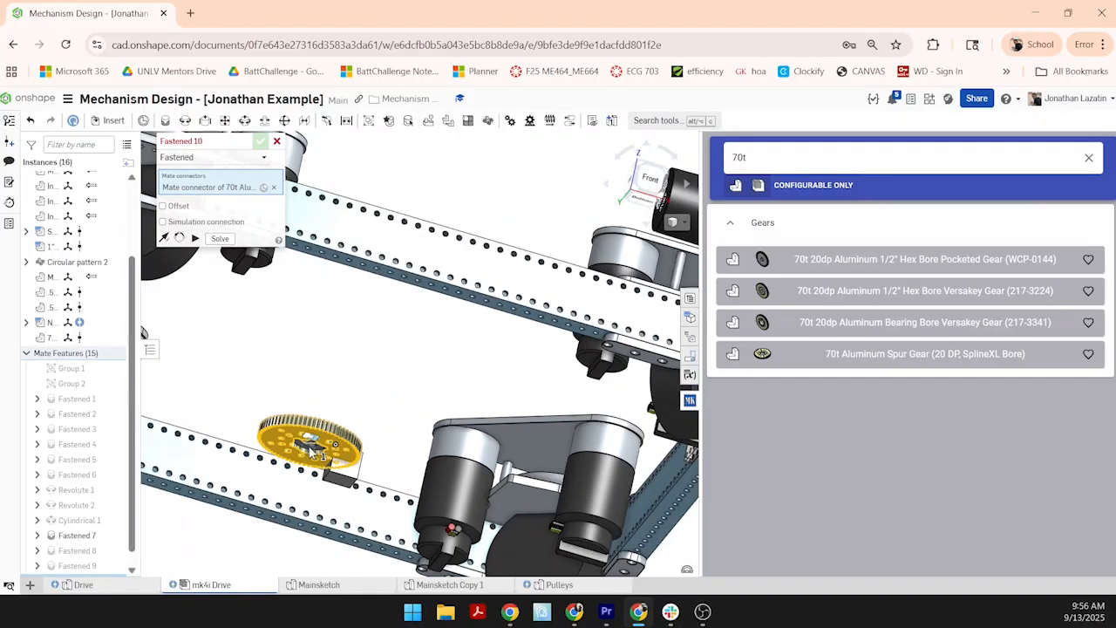
right_drag(313, 447, 370, 412)
scroll(370, 413, up, 6)
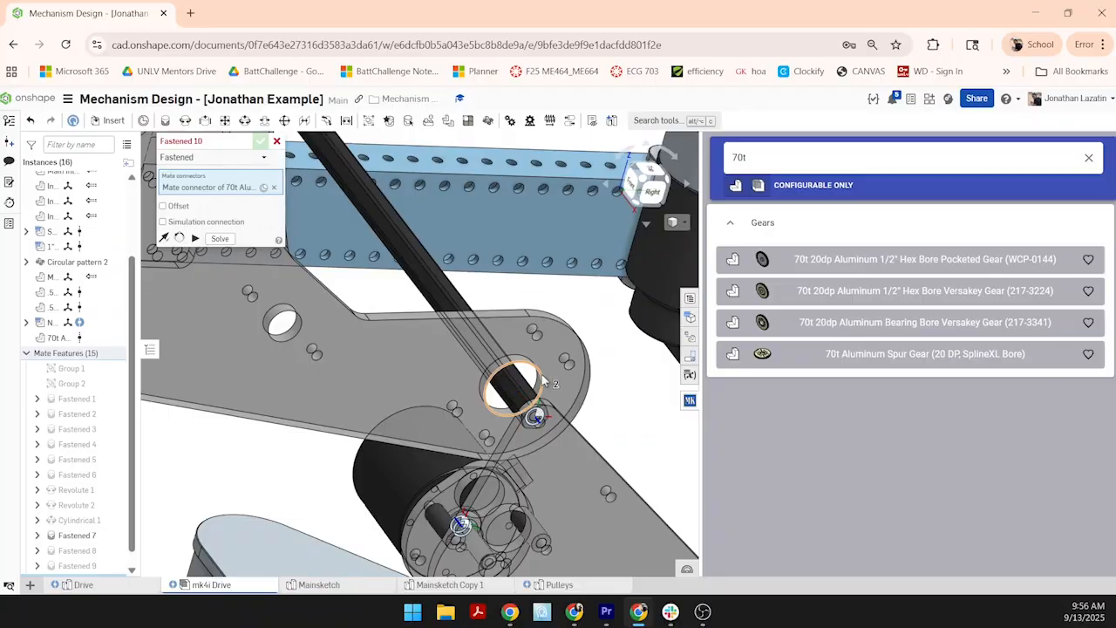
click(543, 381)
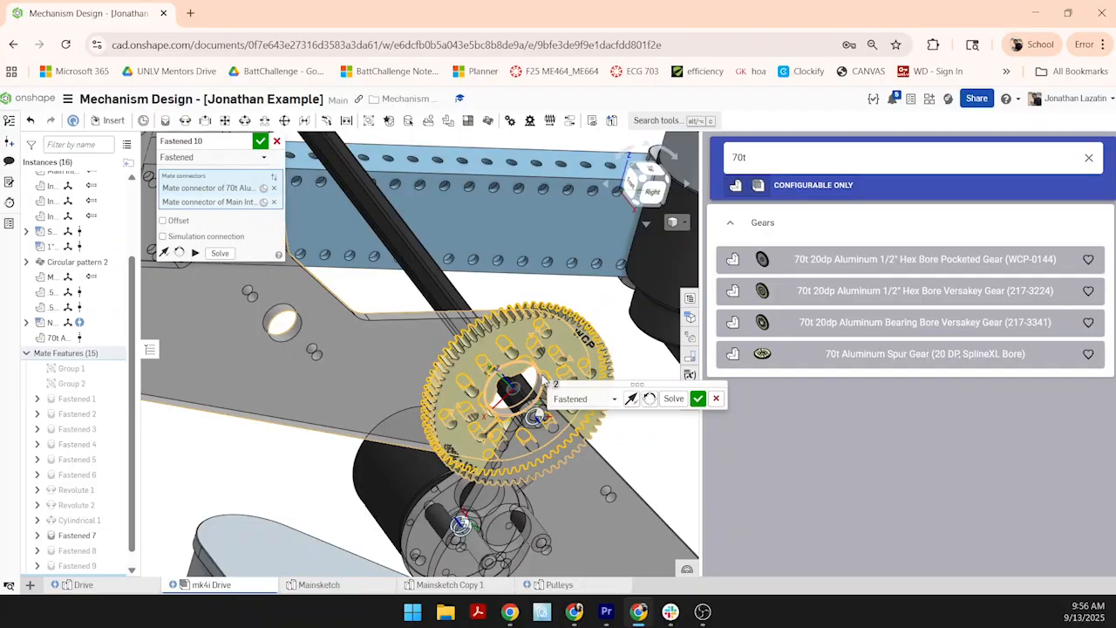
click(697, 398)
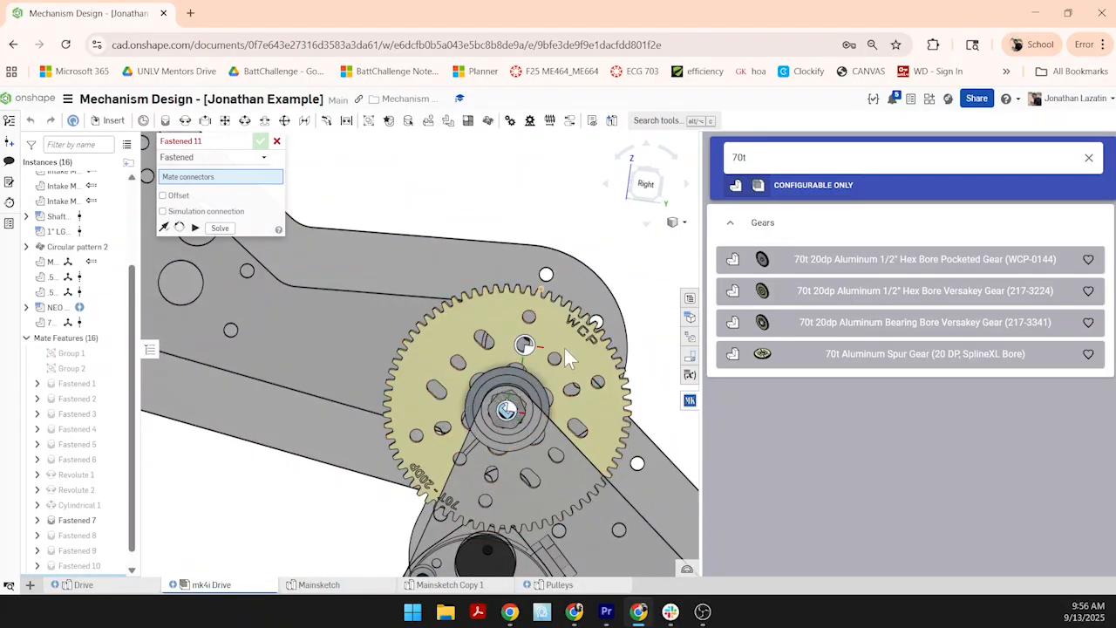
scroll(554, 347, up, 4)
click(501, 340)
scroll(513, 341, up, 2)
scroll(489, 368, down, 4)
right_drag(486, 386, 386, 396)
right_drag(427, 337, 394, 335)
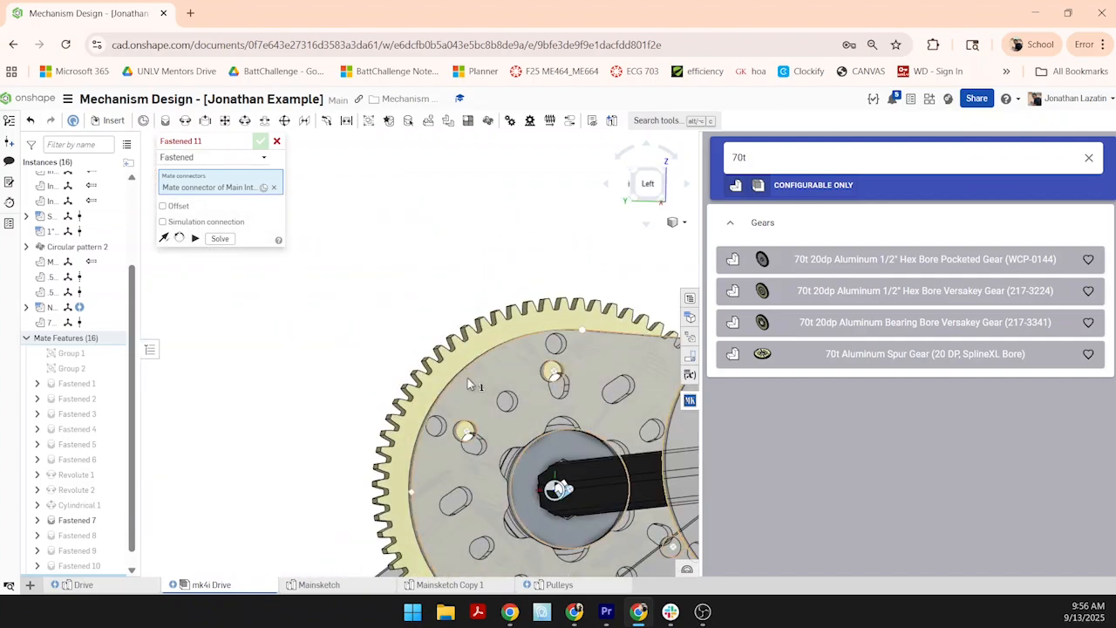
right_drag(467, 378, 339, 281)
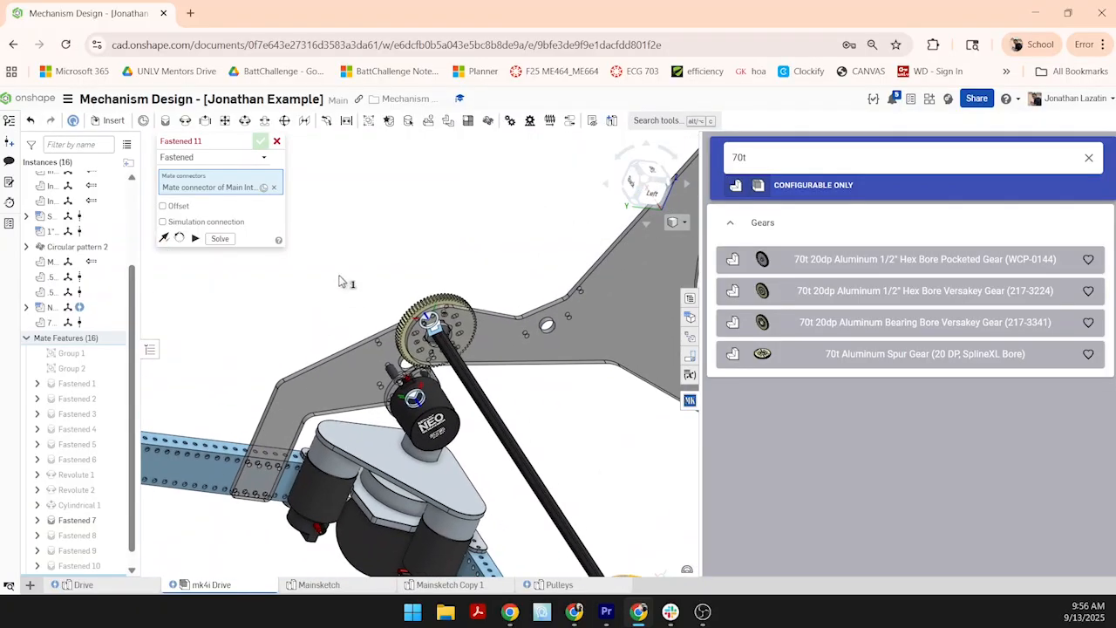
click(276, 141)
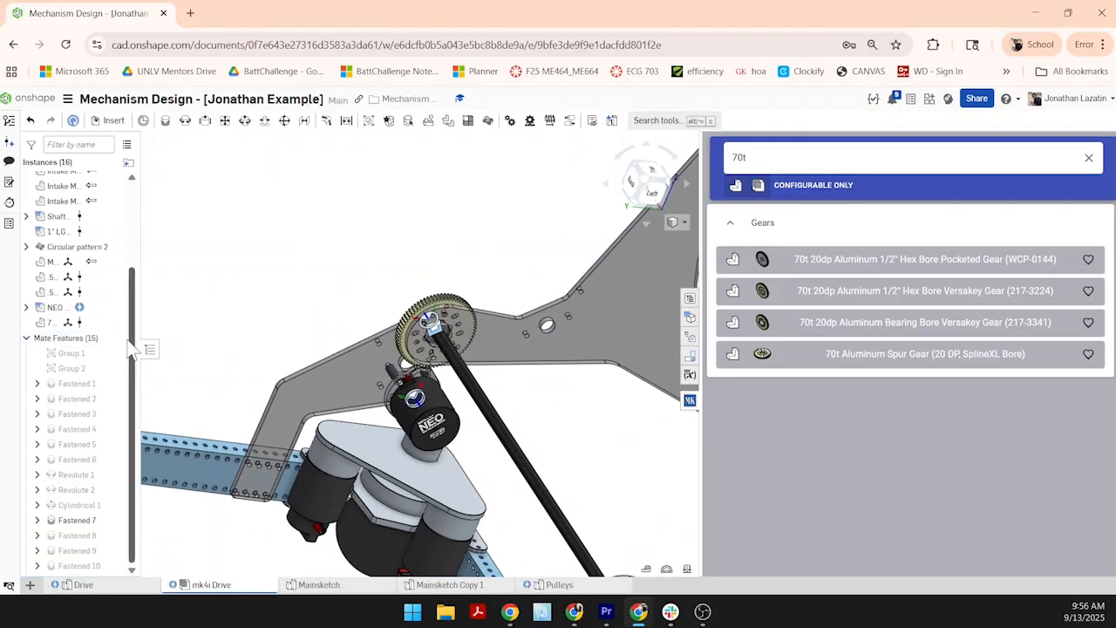
- Change the fastened mate between the 70t gear and the main intake plate to a Revolute mate
double_click(77, 565)
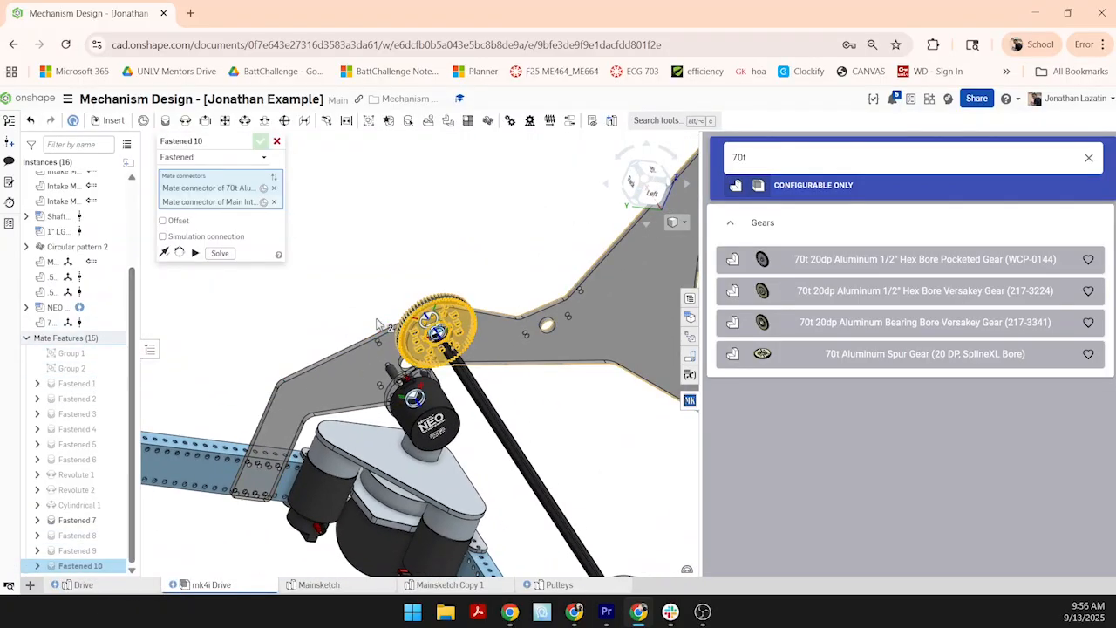
click(210, 157)
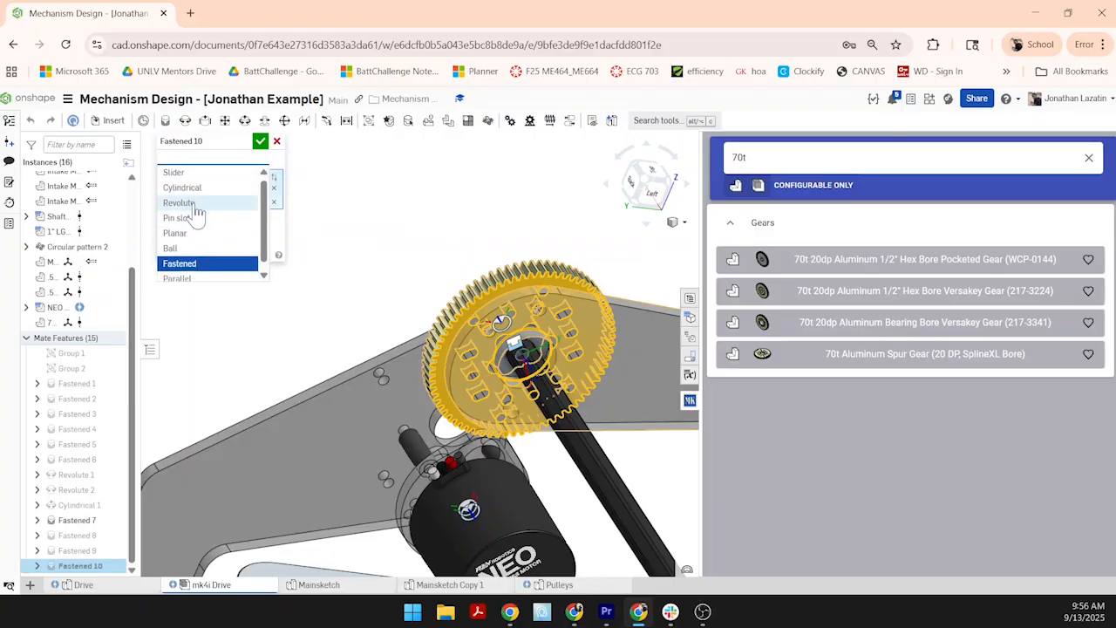
click(181, 195)
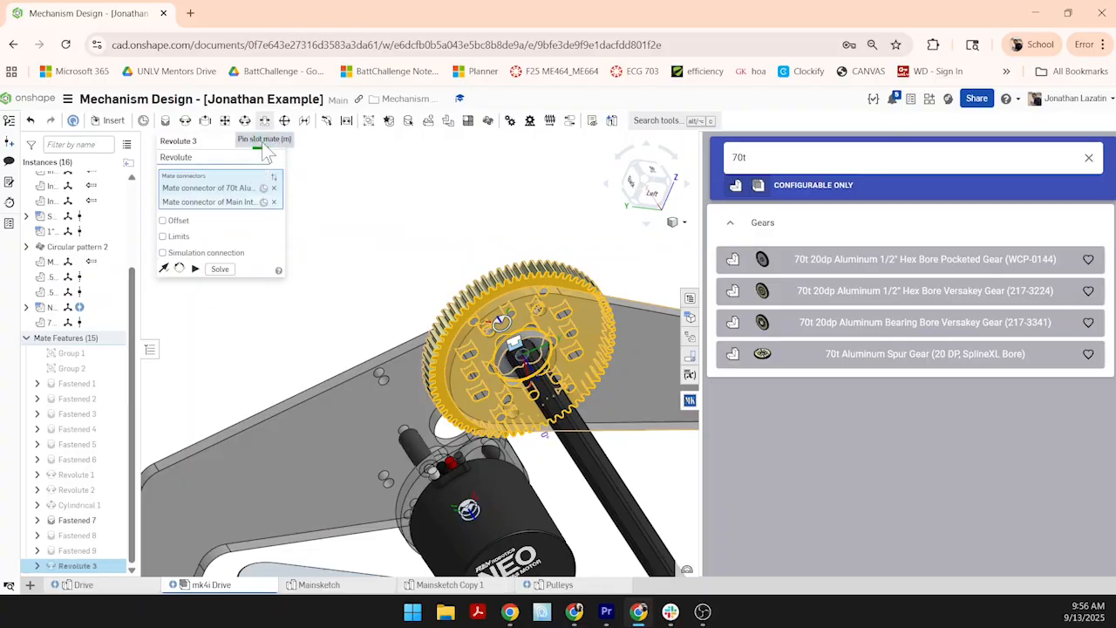
click(260, 140)
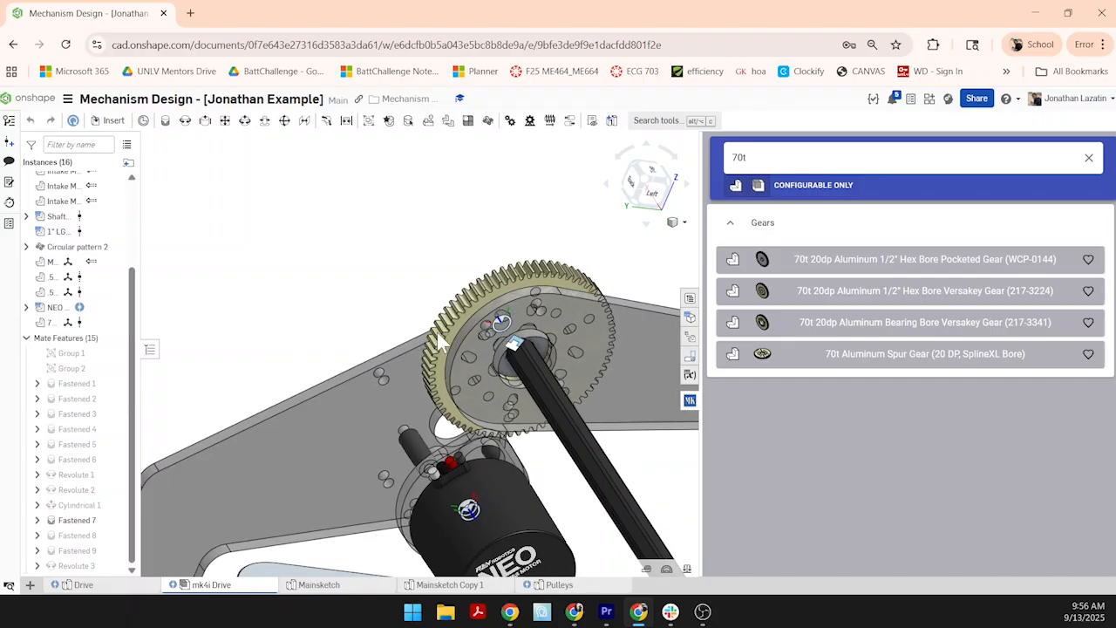
- Try a Cylindrical mate between a small bolt hole in the main intake plate and an edge of a 70t gear slot
scroll(442, 320, up, 5)
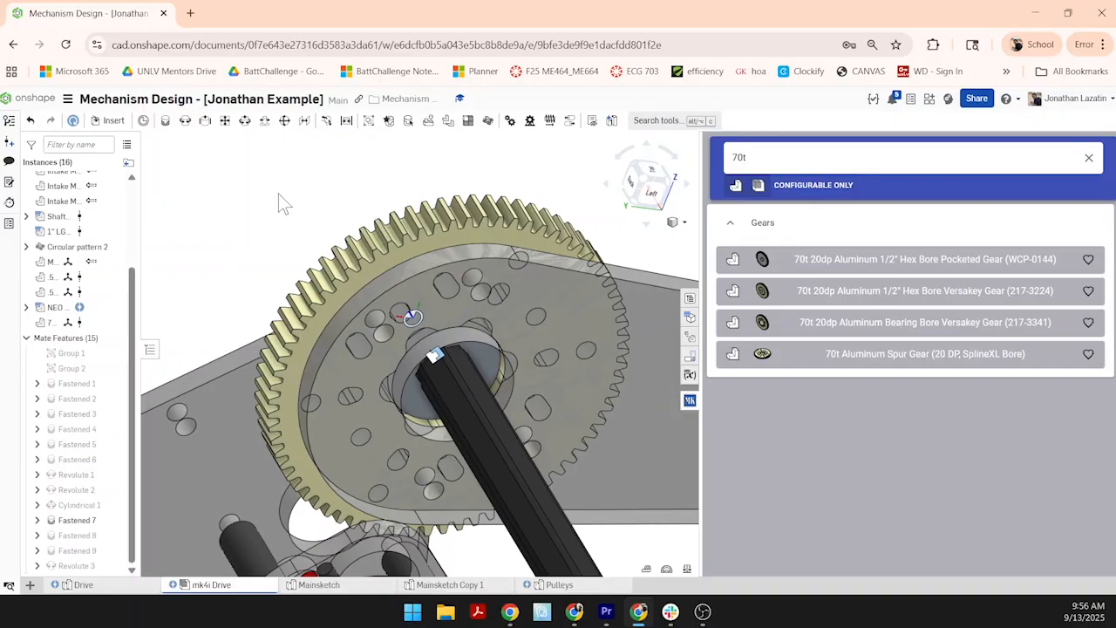
click(246, 122)
scroll(471, 296, up, 3)
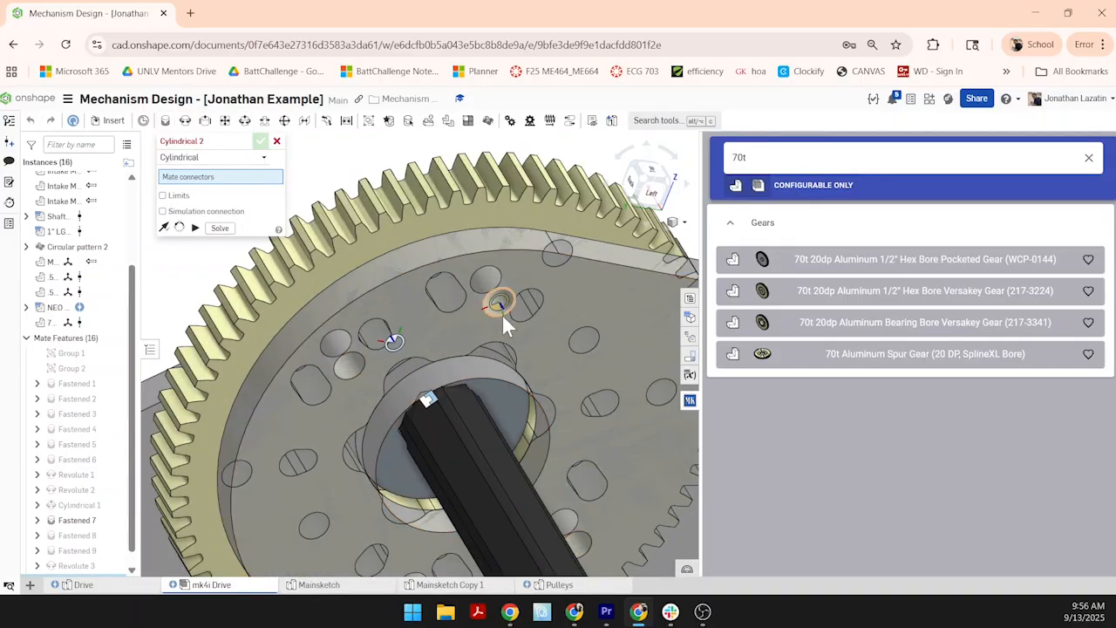
click(501, 313)
scroll(502, 314, down, 5)
right_drag(502, 314, 455, 284)
scroll(439, 291, up, 4)
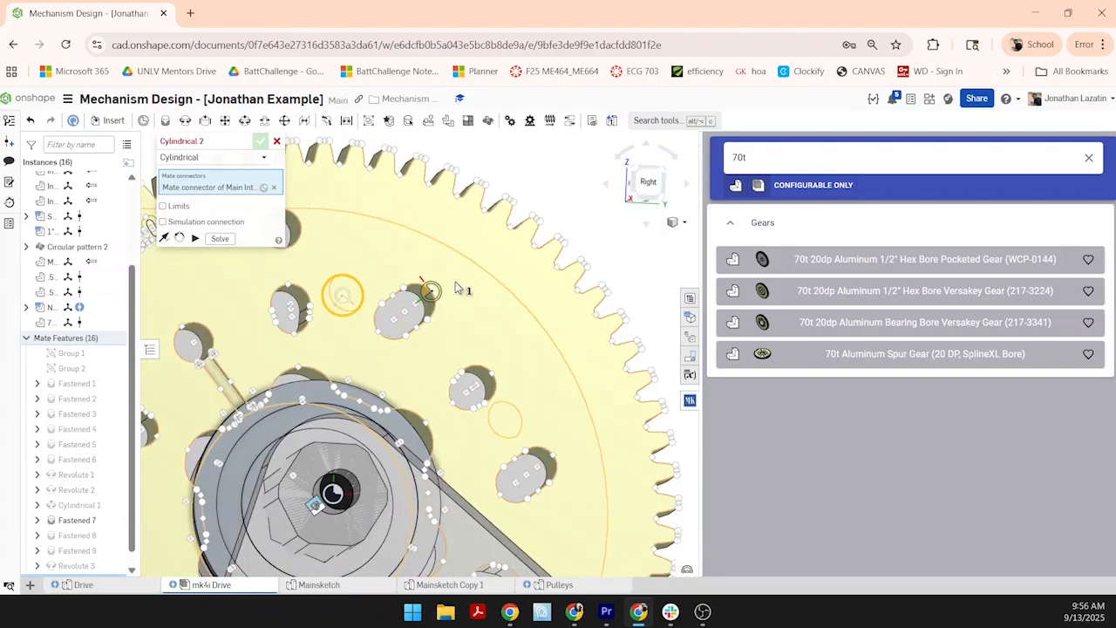
click(426, 296)
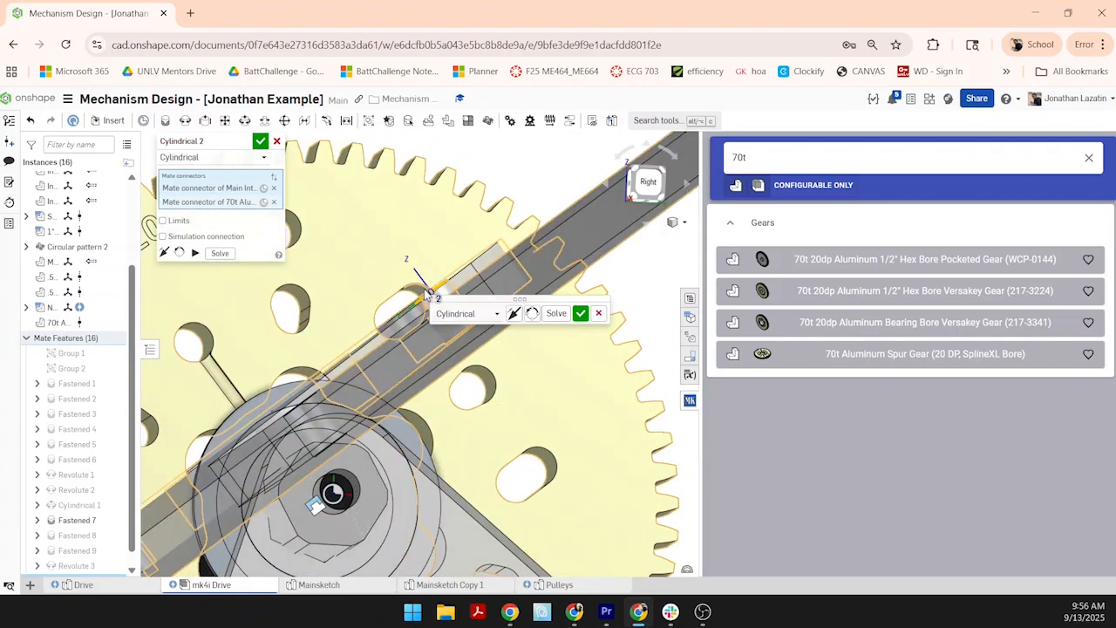
- Replace the gear connector in the Cylindrical mate with the rounded end of the 70t gear's slot and apply the mate
click(273, 201)
scroll(416, 293, up, 2)
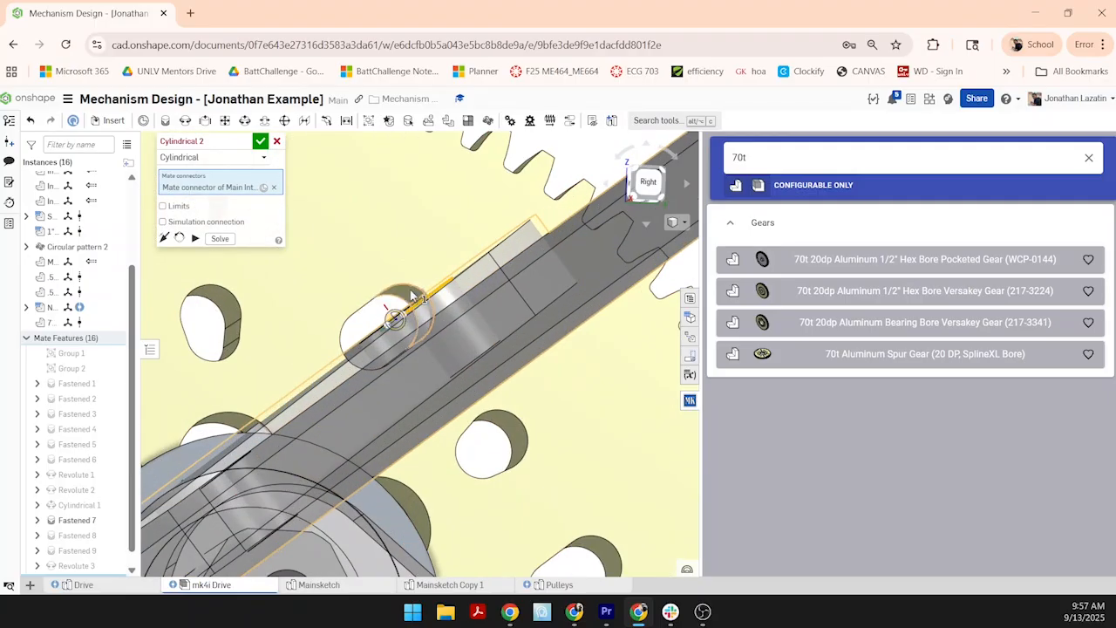
click(411, 295)
key(Return)
scroll(404, 288, down, 4)
drag(405, 289, 441, 323)
right_drag(441, 322, 339, 281)
scroll(338, 279, down, 4)
middle_drag(475, 378, 427, 386)
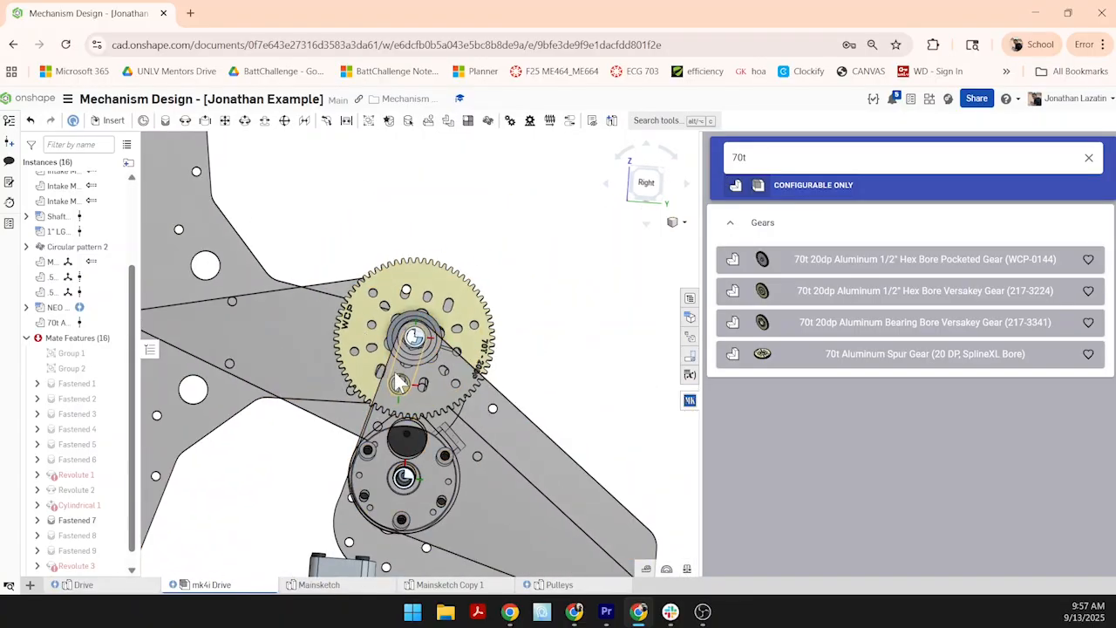
- Delete the Cylindrical mate that ties the plate's bolt hole to the 70t gear's slot
scroll(434, 390, up, 4)
right_drag(435, 391, 352, 301)
scroll(352, 300, up, 6)
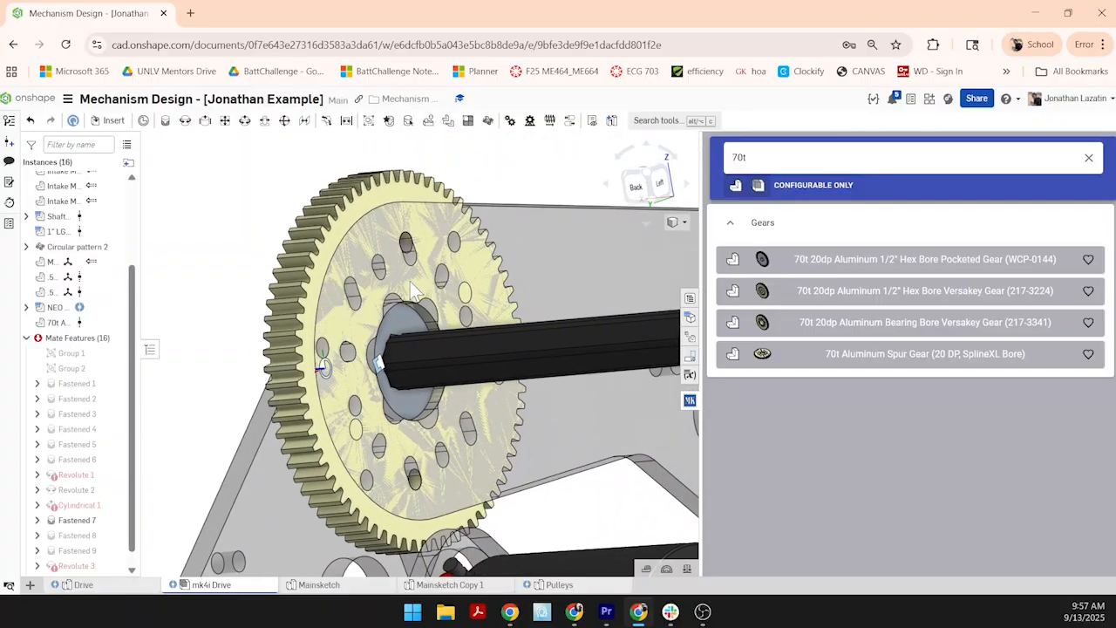
scroll(401, 266, down, 3)
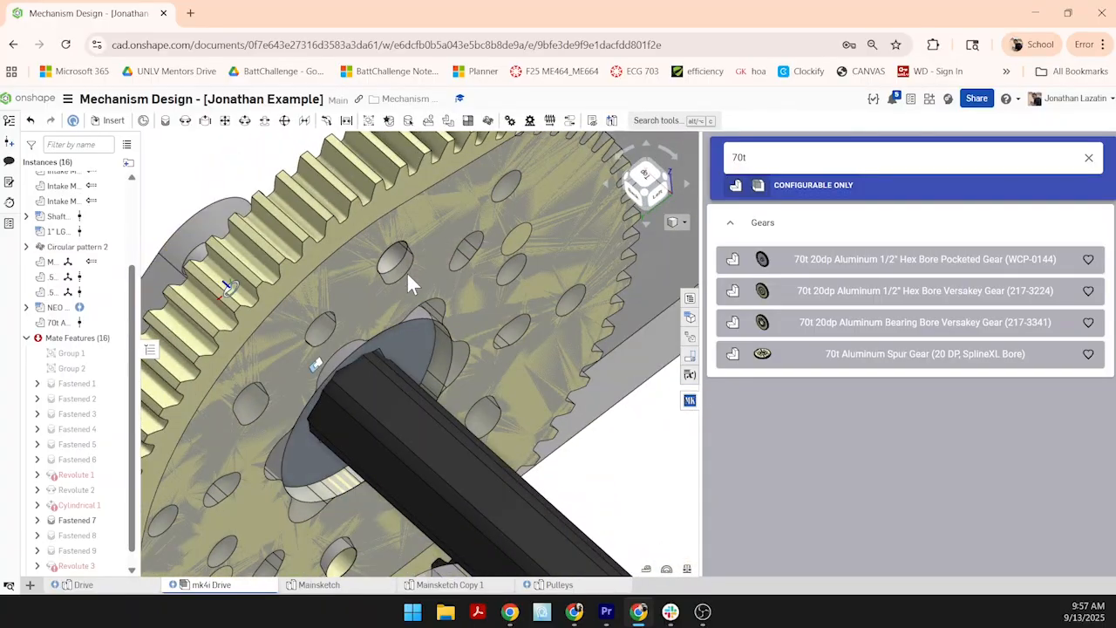
scroll(406, 271, down, 4)
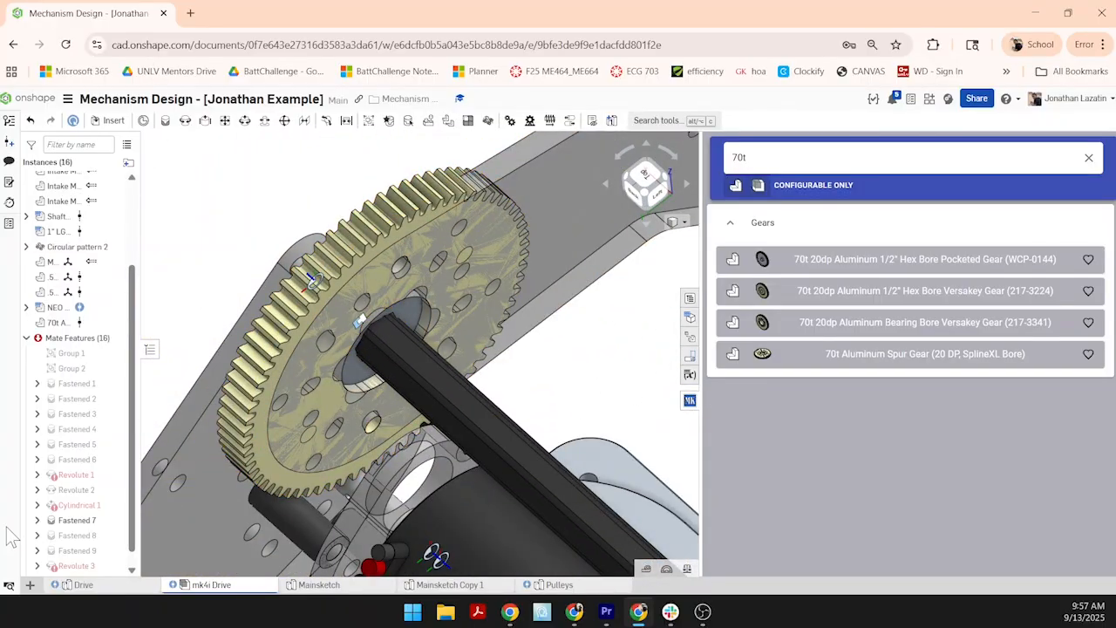
scroll(75, 569, down, 1)
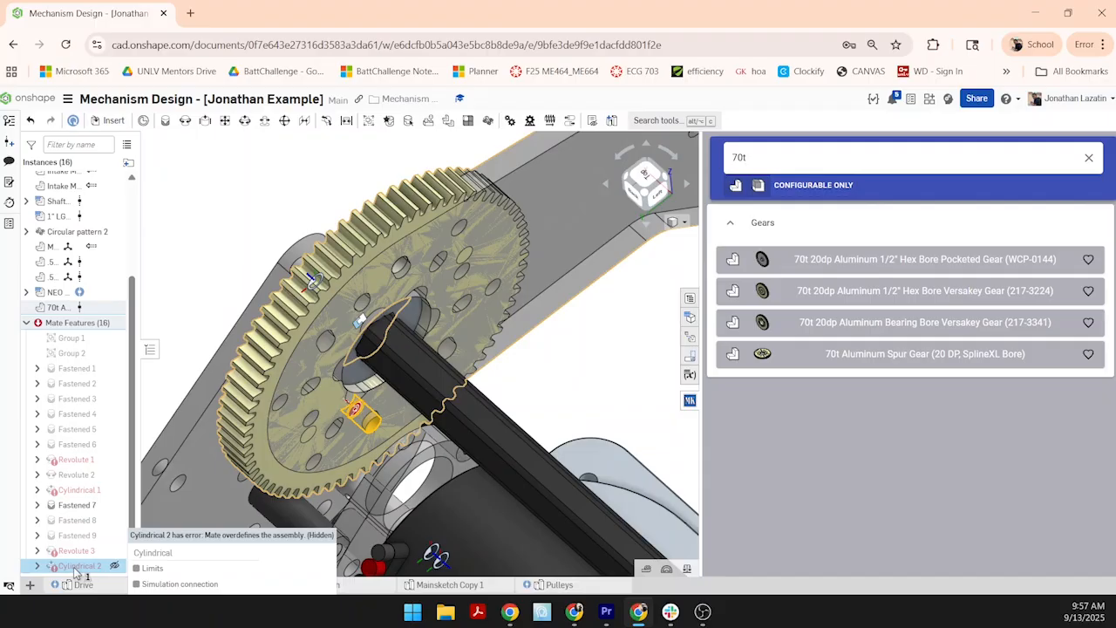
key(Delete)
- Examine the main intake plates' pivoted position and how the 70t gear's holes line up with the plate's bolt holes
right_drag(228, 460, 218, 449)
scroll(218, 449, down, 7)
middle_drag(329, 465, 529, 392)
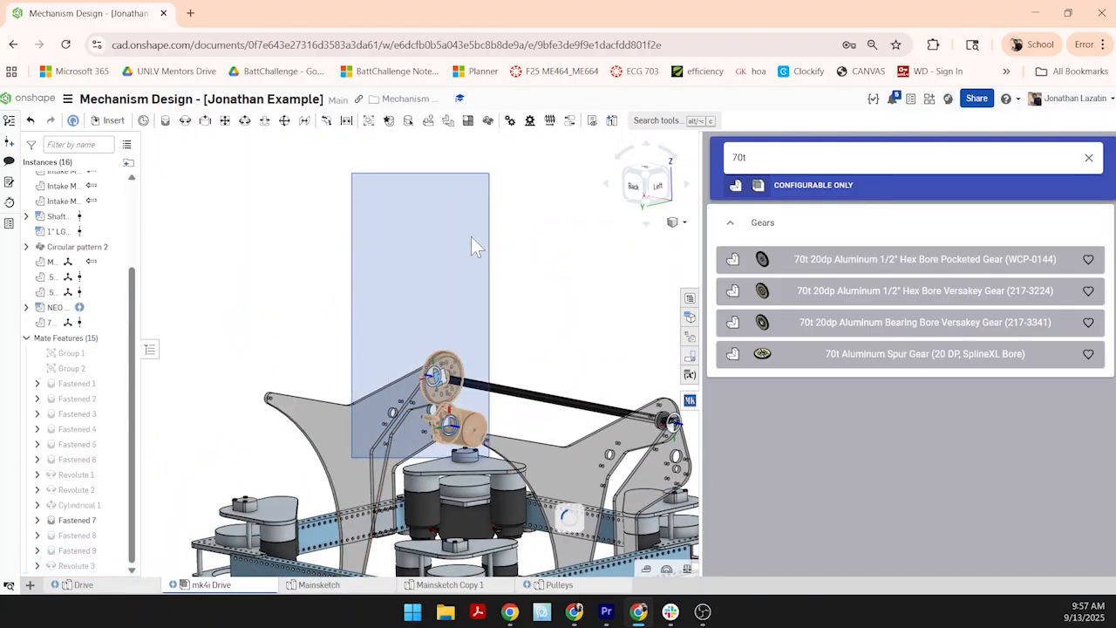
scroll(469, 341, up, 5)
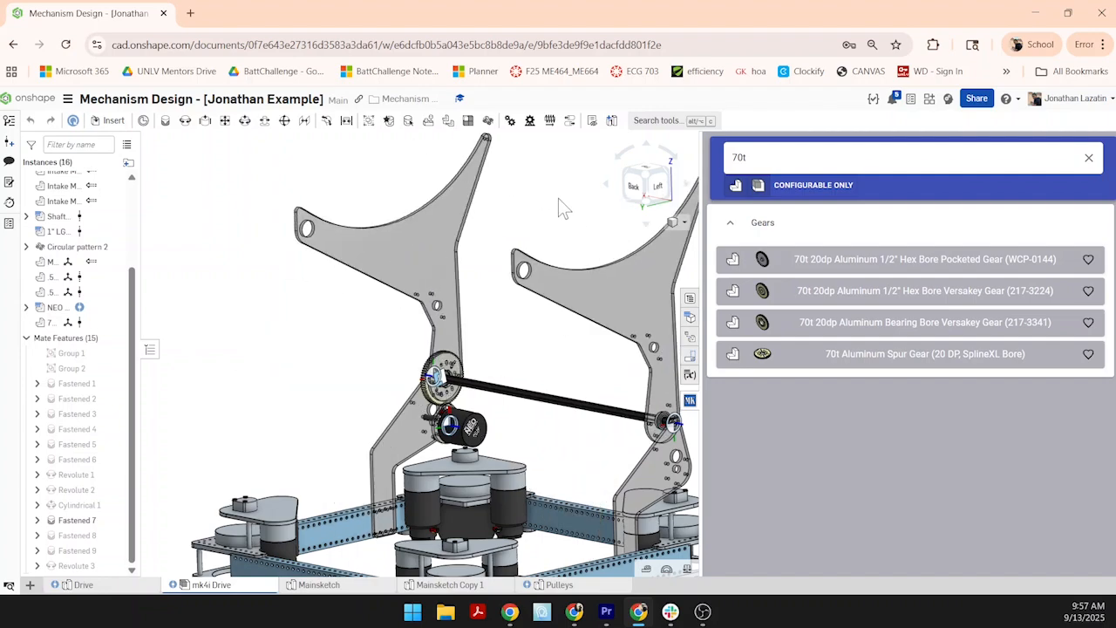
middle_drag(468, 318, 364, 334)
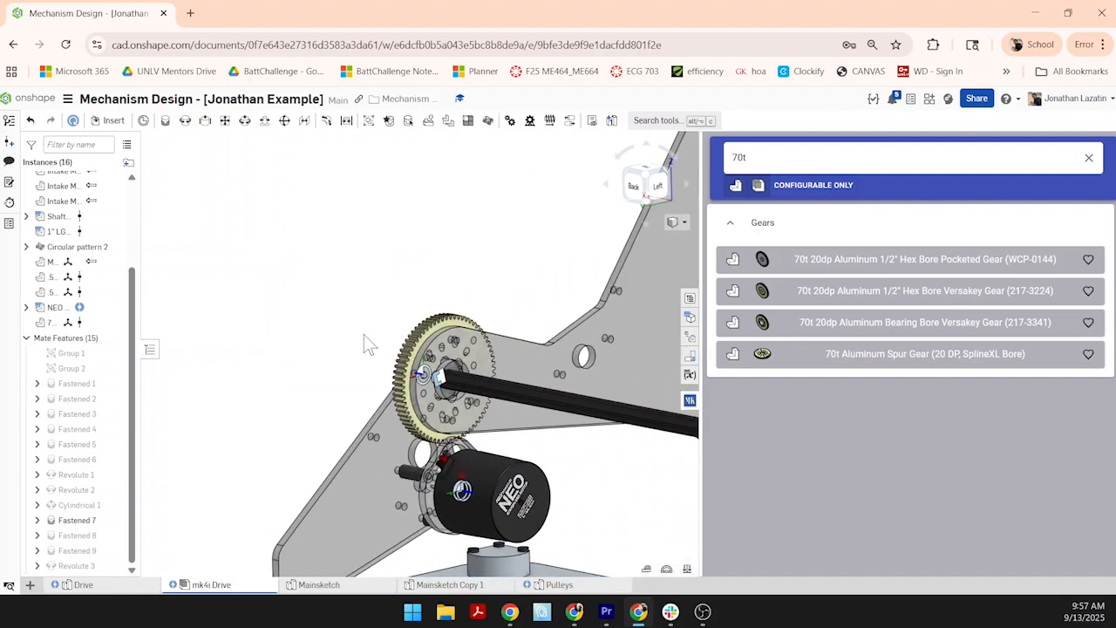
scroll(364, 334, up, 4)
mouse_move(447, 337)
right_down()
mouse_move(417, 334)
mouse_move(428, 336)
right_up()
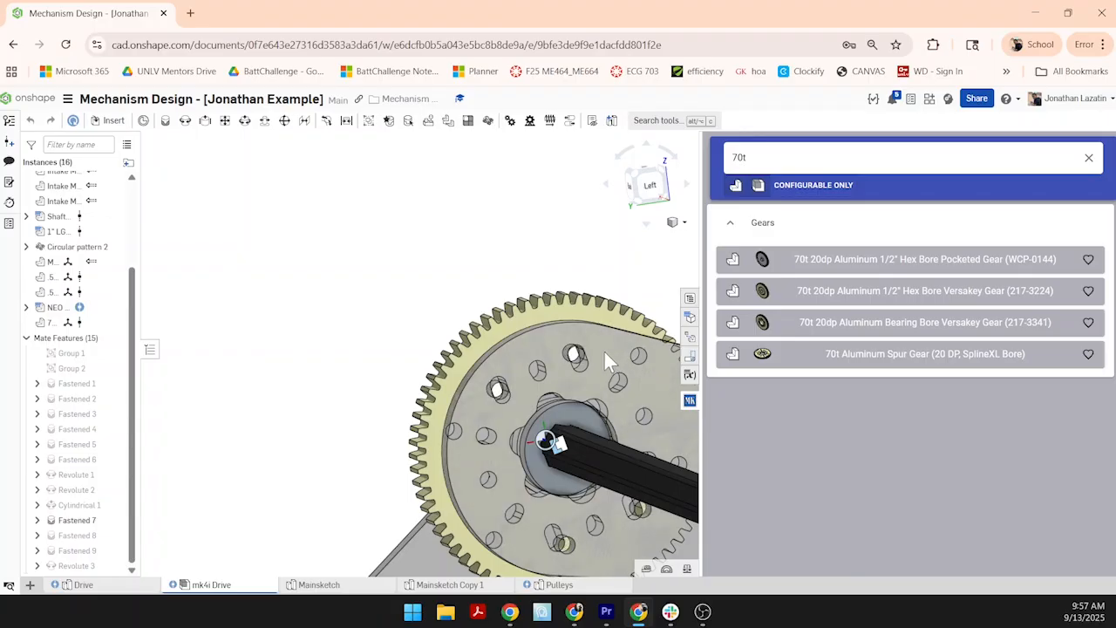
- Add a Cylindrical mate between a small bolt hole in the main intake plate and the rounded end of the 70t gear's matching slot
scroll(604, 353, up, 5)
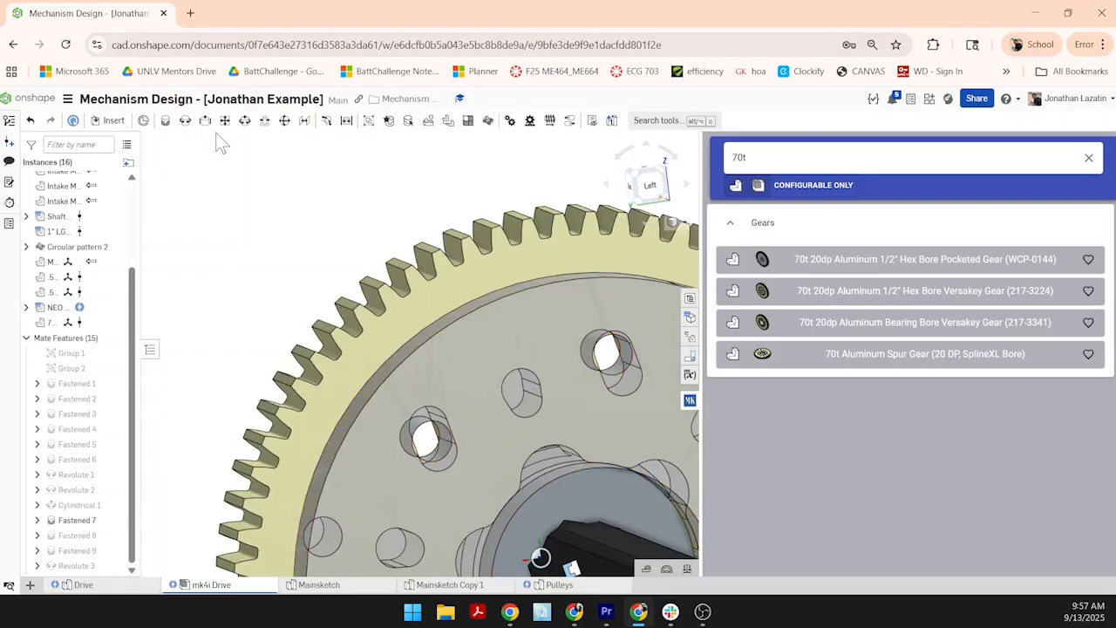
click(244, 121)
scroll(436, 457, up, 3)
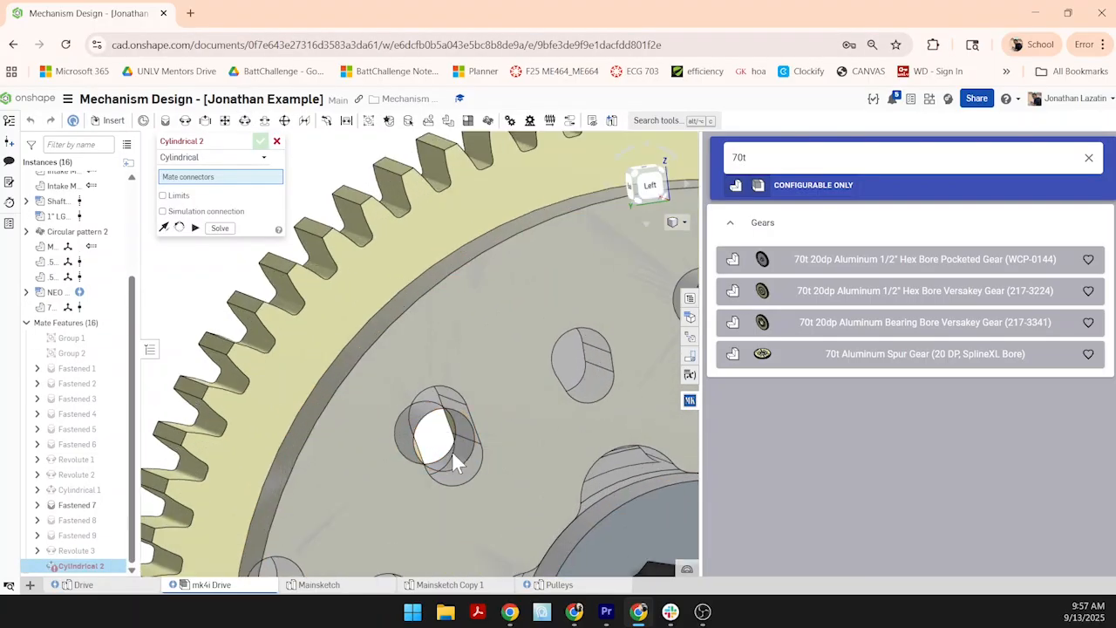
click(469, 452)
scroll(471, 453, down, 5)
right_drag(620, 343, 502, 430)
scroll(384, 449, up, 5)
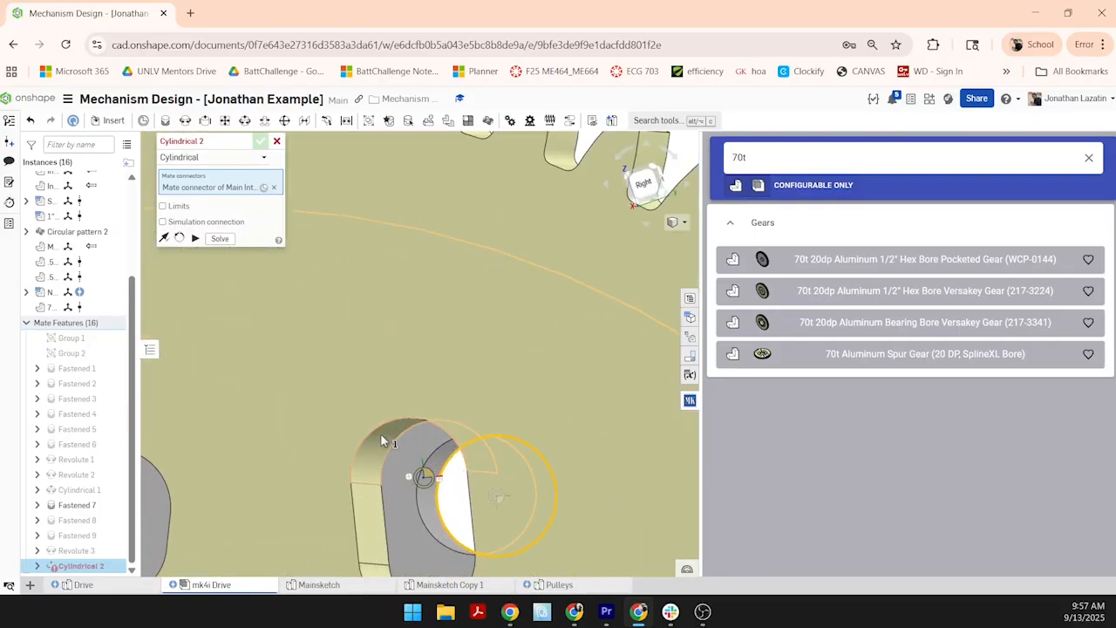
click(381, 438)
key(Return)
scroll(231, 396, down, 5)
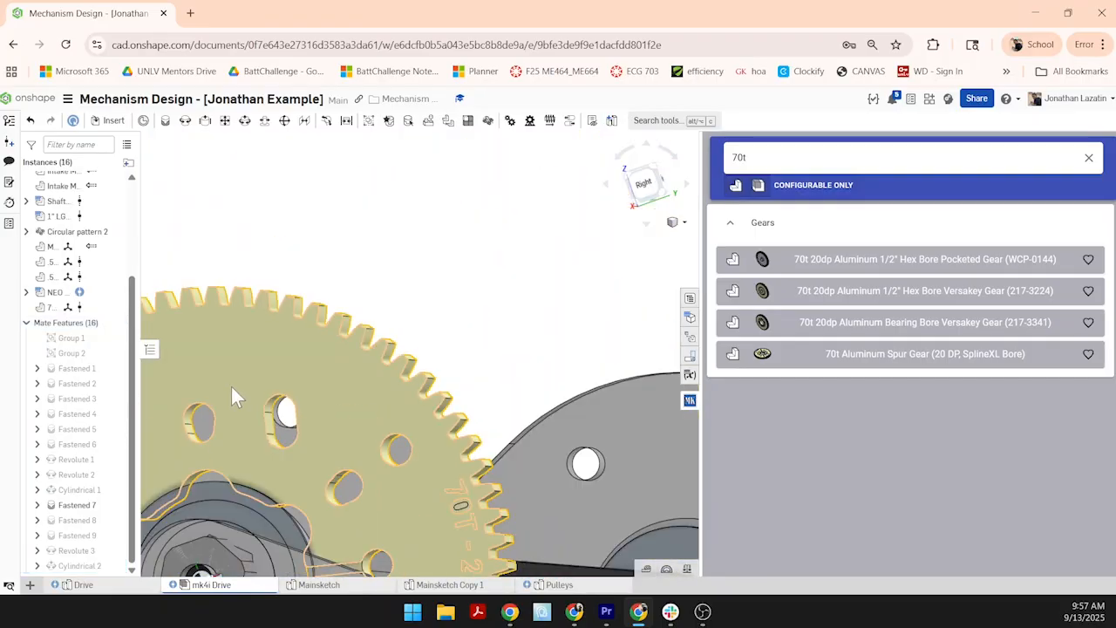
- Examine the 70t gear's slots against the main intake plate's bolt holes, and the gear's position on the shaft near the NEO drive
scroll(231, 396, down, 2)
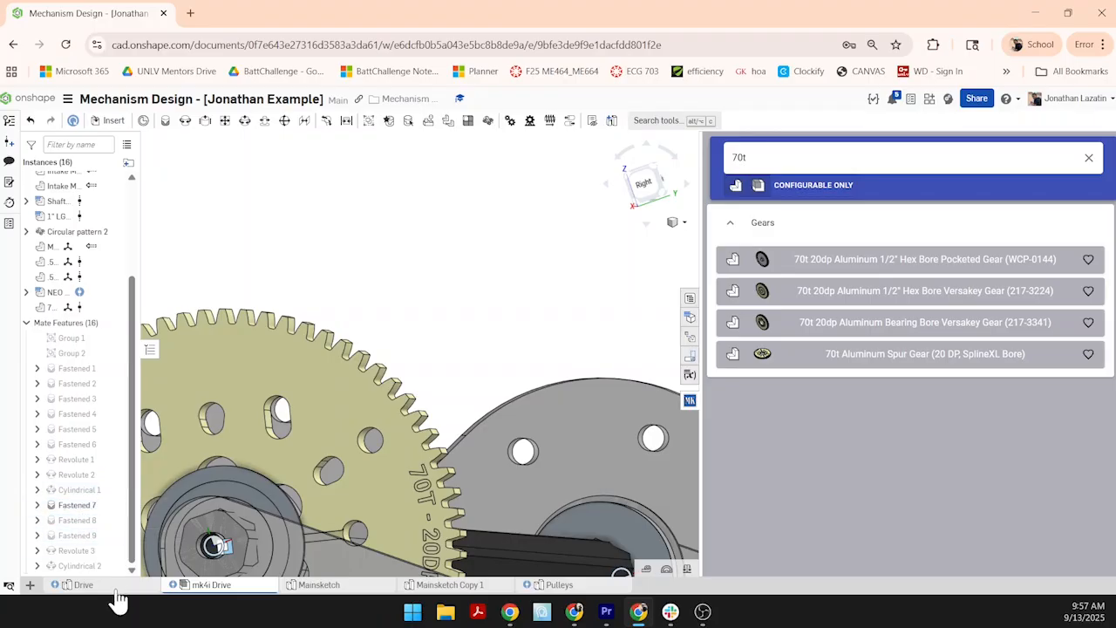
right_drag(446, 267, 537, 272)
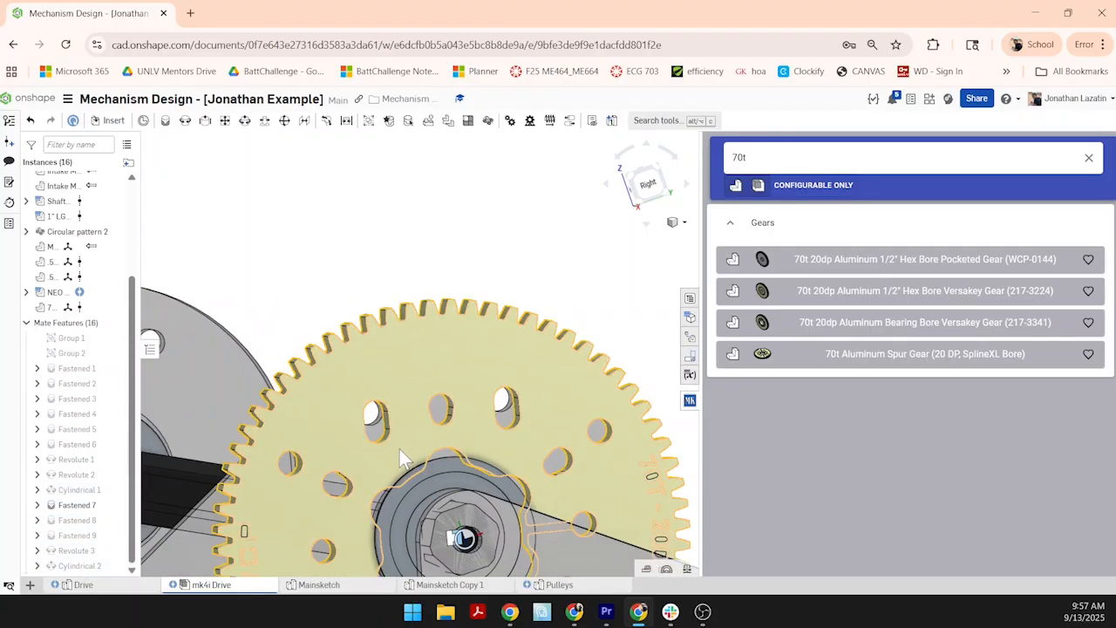
scroll(384, 440, up, 4)
scroll(364, 388, down, 5)
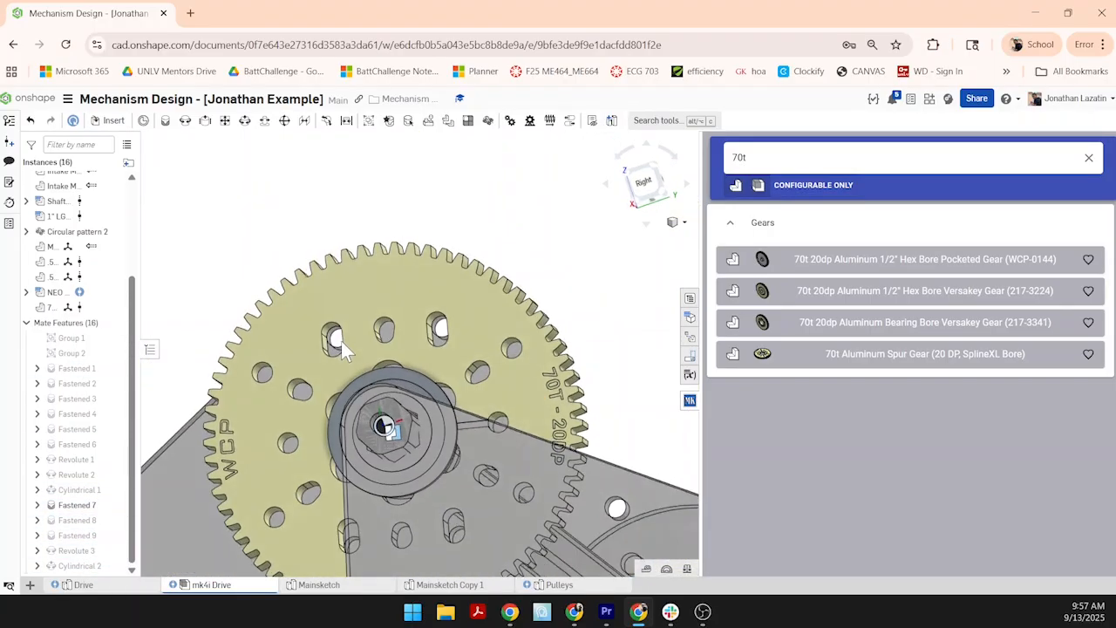
right_drag(355, 345, 373, 379)
scroll(382, 382, down, 4)
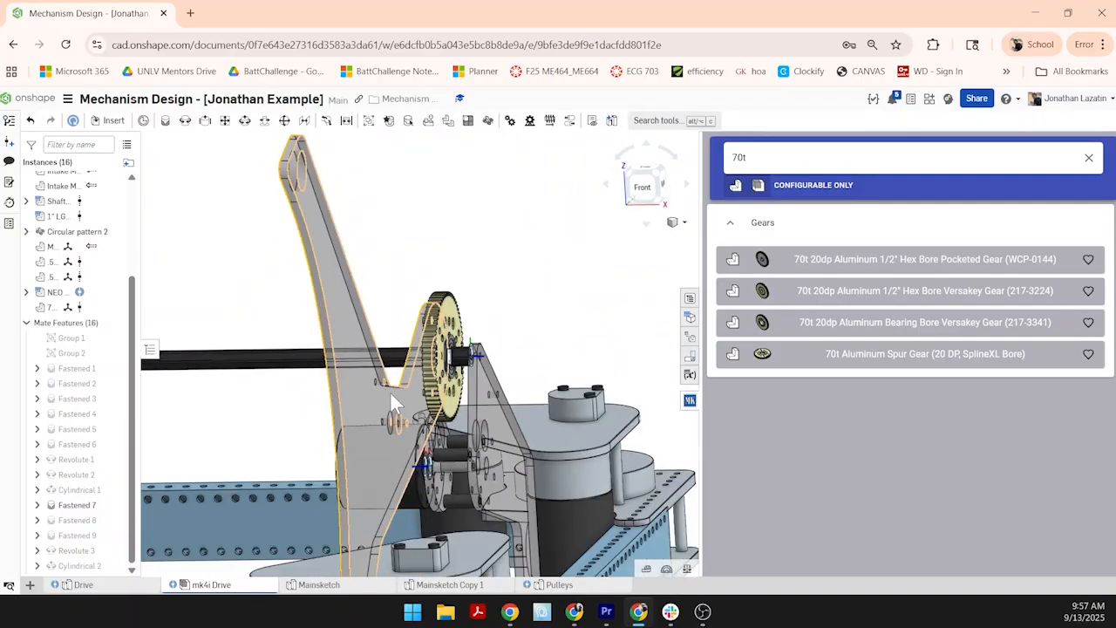
scroll(391, 397, up, 5)
middle_drag(455, 436, 391, 377)
mouse_move(391, 377)
right_down()
mouse_move(412, 372)
mouse_move(395, 376)
right_up()
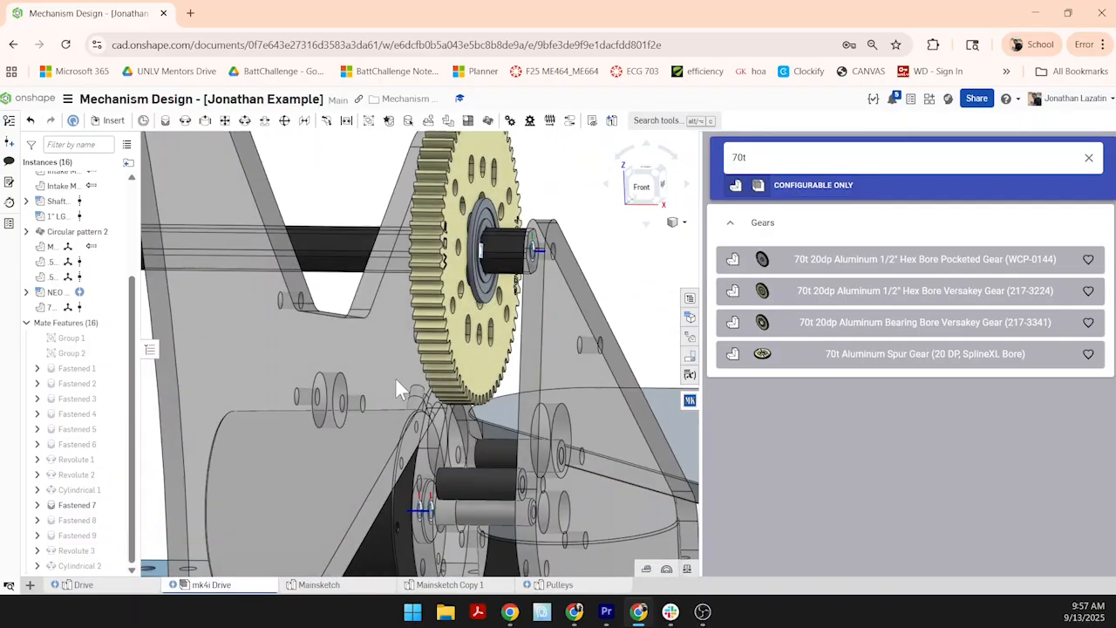
scroll(396, 378, down, 4)
scroll(412, 356, up, 2)
middle_drag(412, 356, 465, 338)
right_drag(485, 417, 328, 461)
right_drag(449, 362, 478, 350)
scroll(472, 348, up, 5)
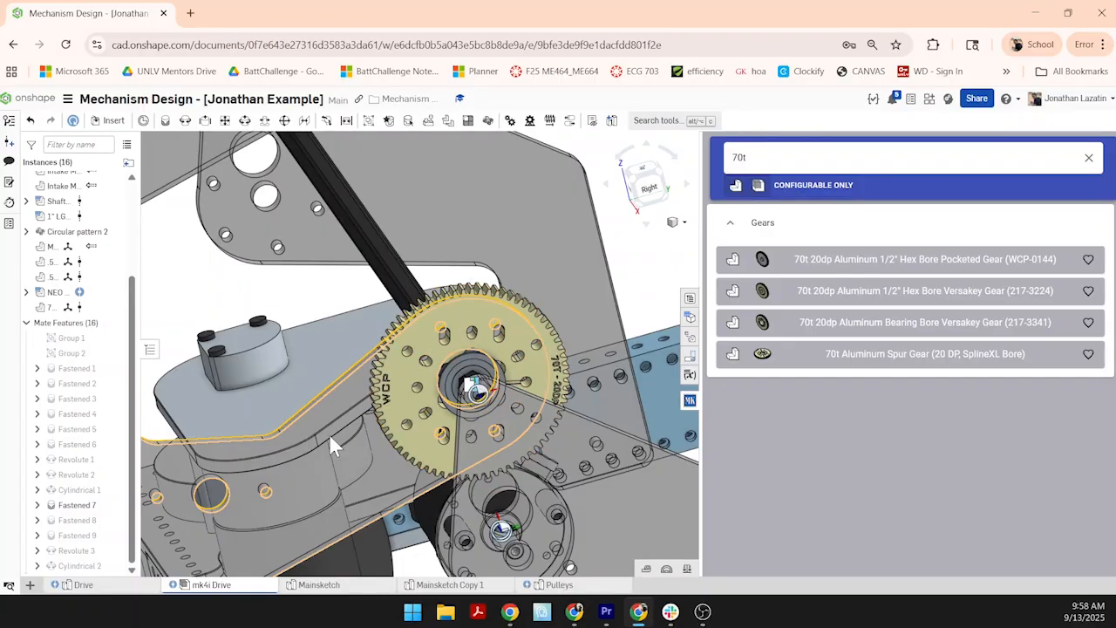
right_drag(332, 470, 343, 465)
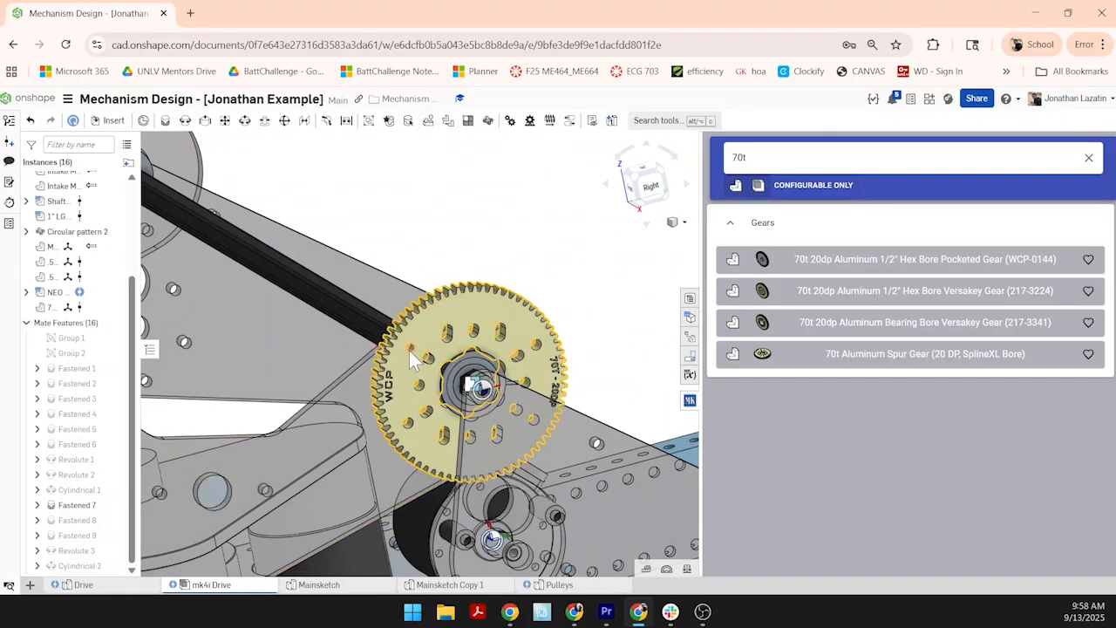
right_drag(409, 350, 434, 382)
scroll(426, 380, down, 5)
scroll(475, 374, up, 7)
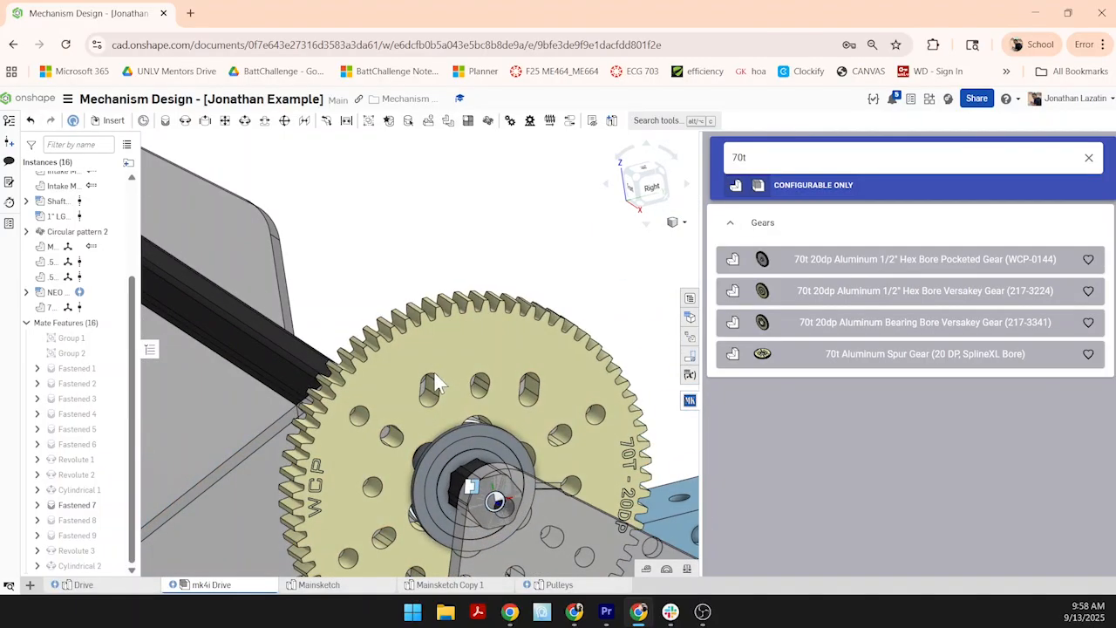
scroll(434, 371, up, 3)
scroll(419, 390, down, 2)
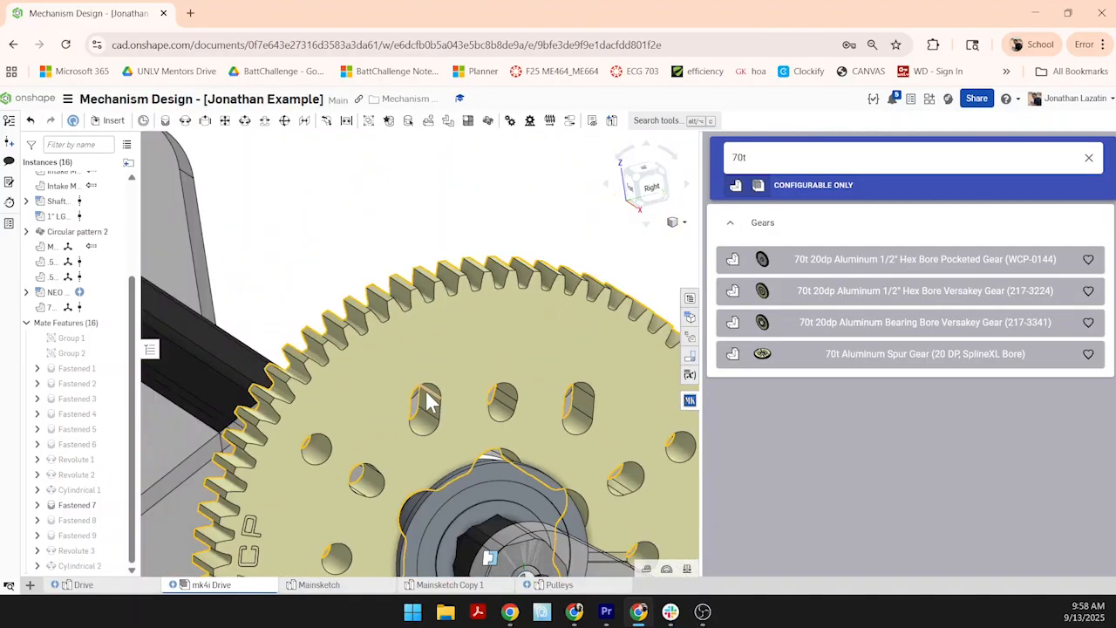
- Pivot the main intake plate about the shaft and check the 70t gear's rotation and slot alignment with it
scroll(427, 403, down, 5)
right_drag(236, 516, 340, 503)
drag(377, 330, 329, 401)
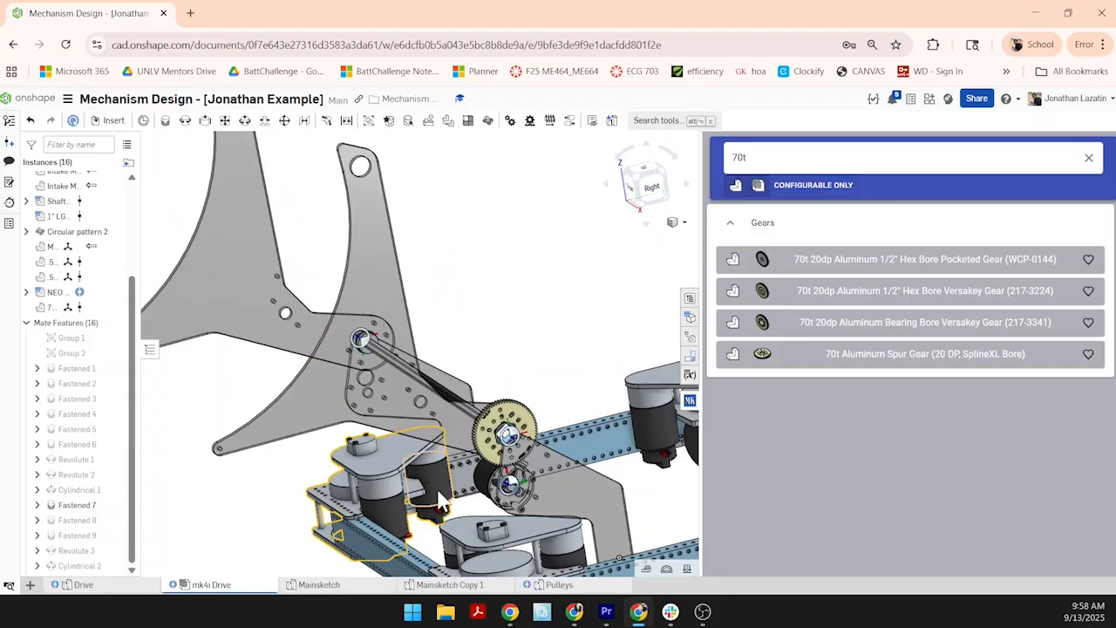
scroll(505, 436, up, 5)
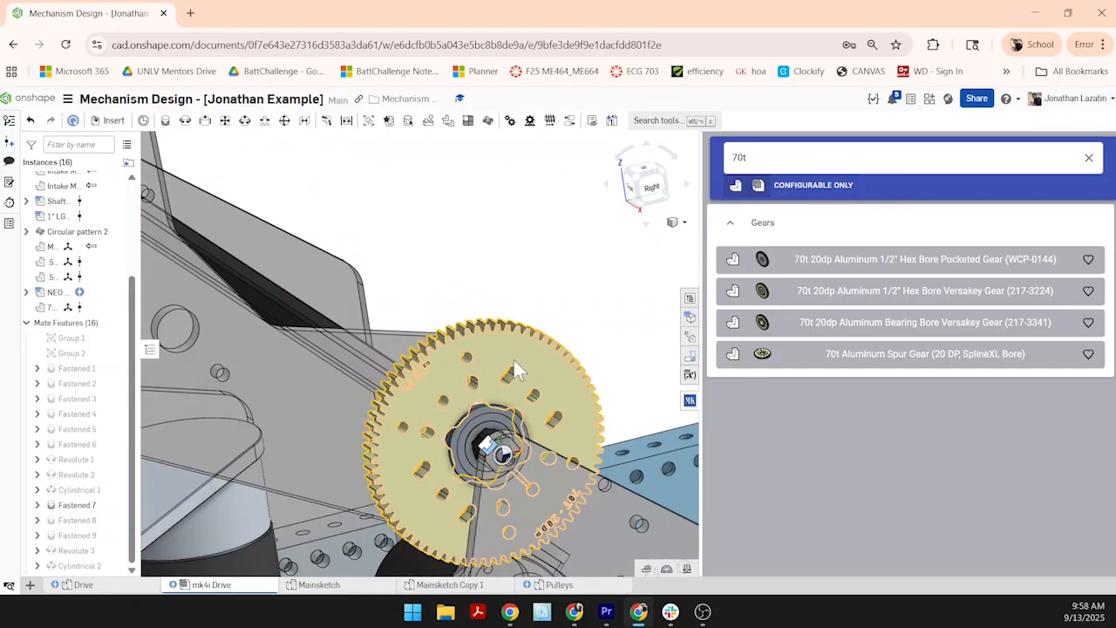
scroll(474, 433, up, 3)
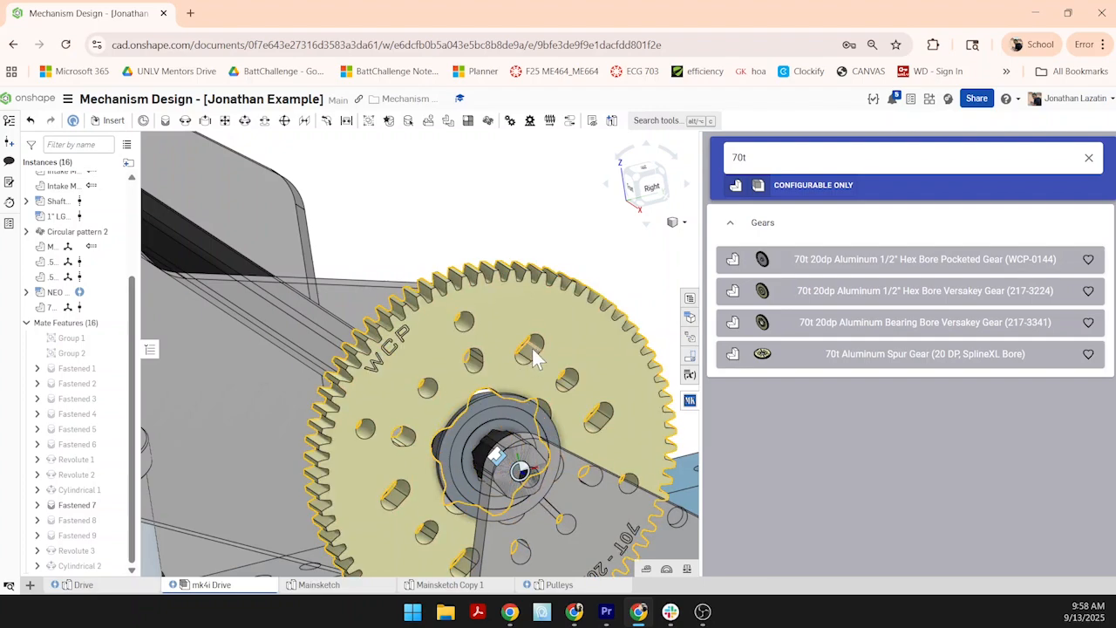
right_drag(532, 350, 529, 341)
scroll(535, 340, up, 2)
scroll(536, 347, down, 5)
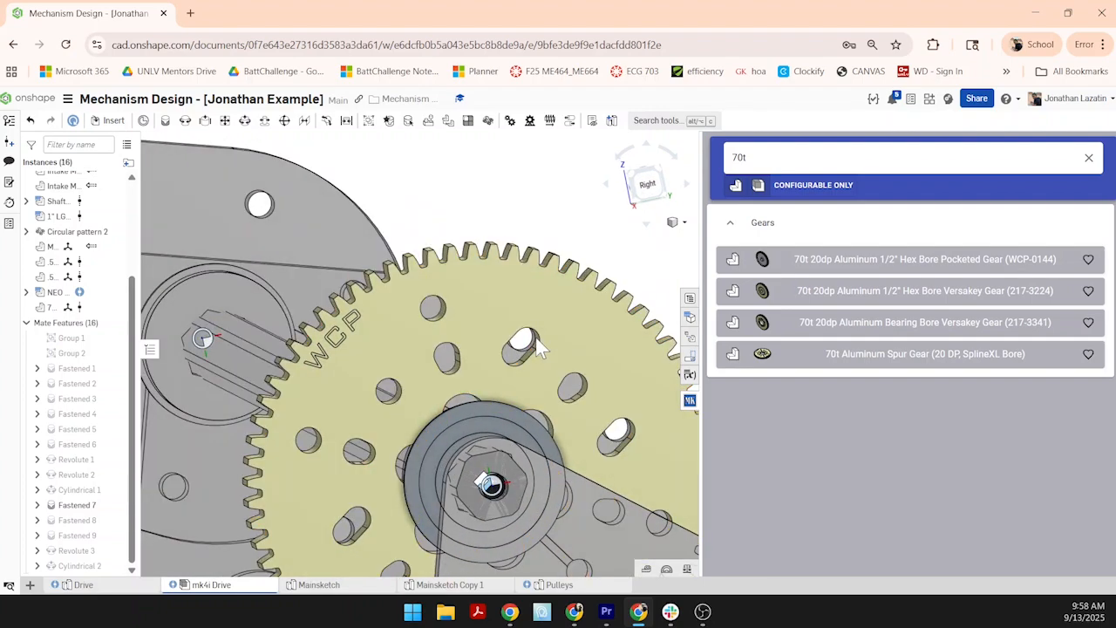
right_drag(495, 405, 521, 413)
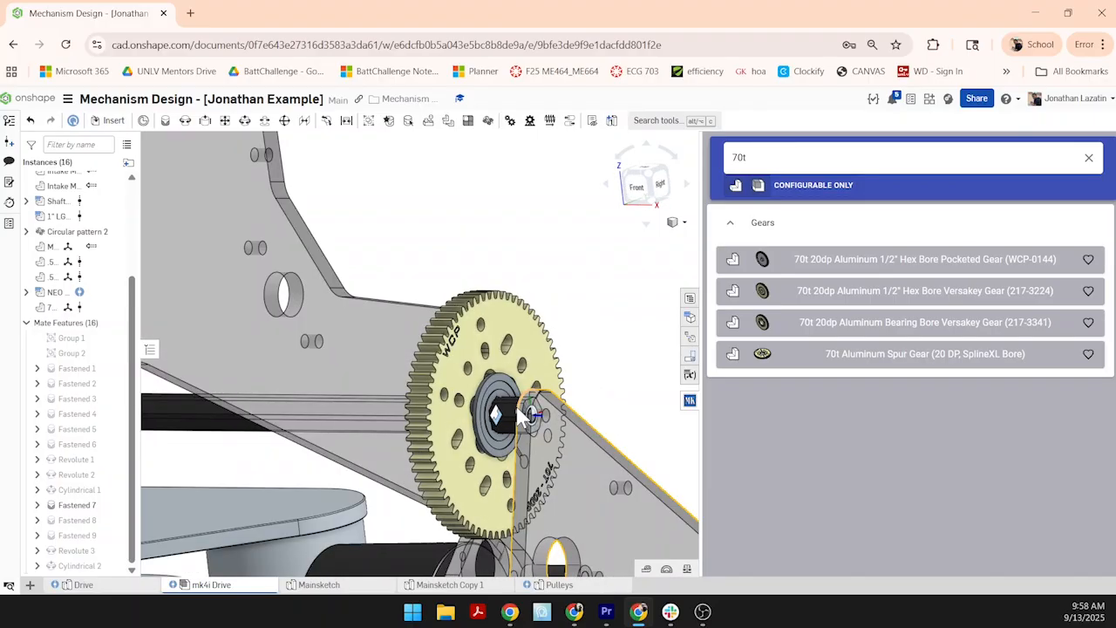
scroll(516, 410, down, 5)
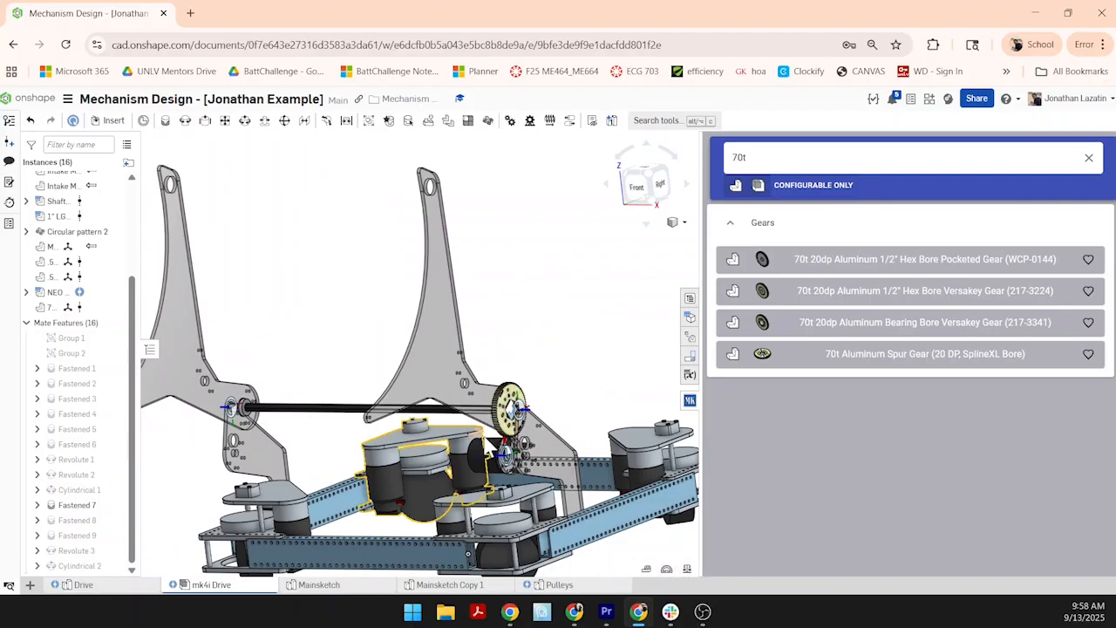